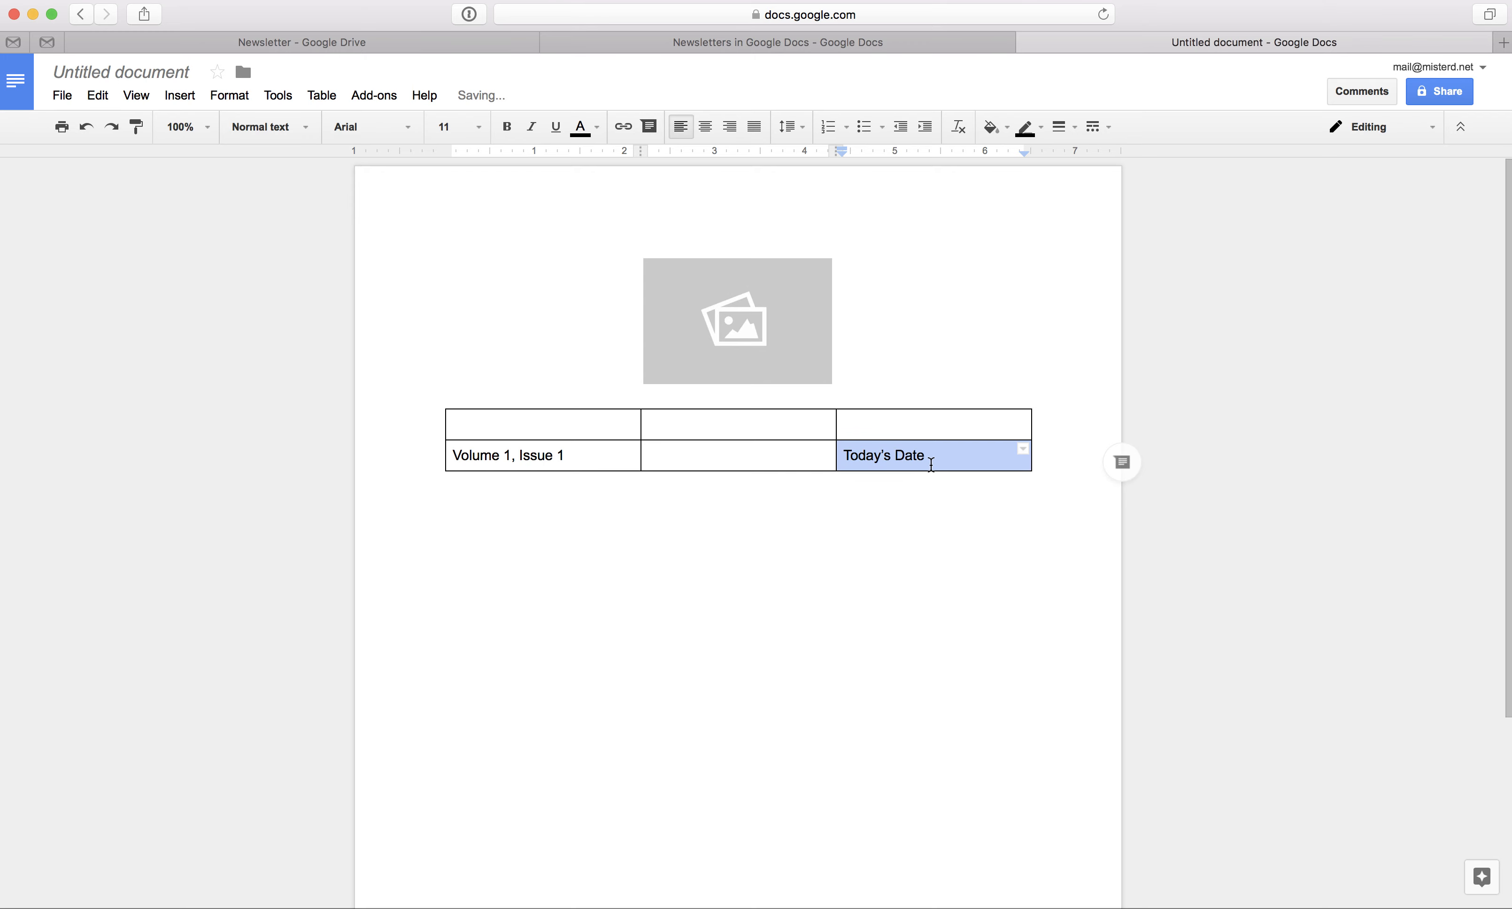
Right-align the "Today's Date" cell and set the table's bottom row to 8 pt text
left_click(730, 127)
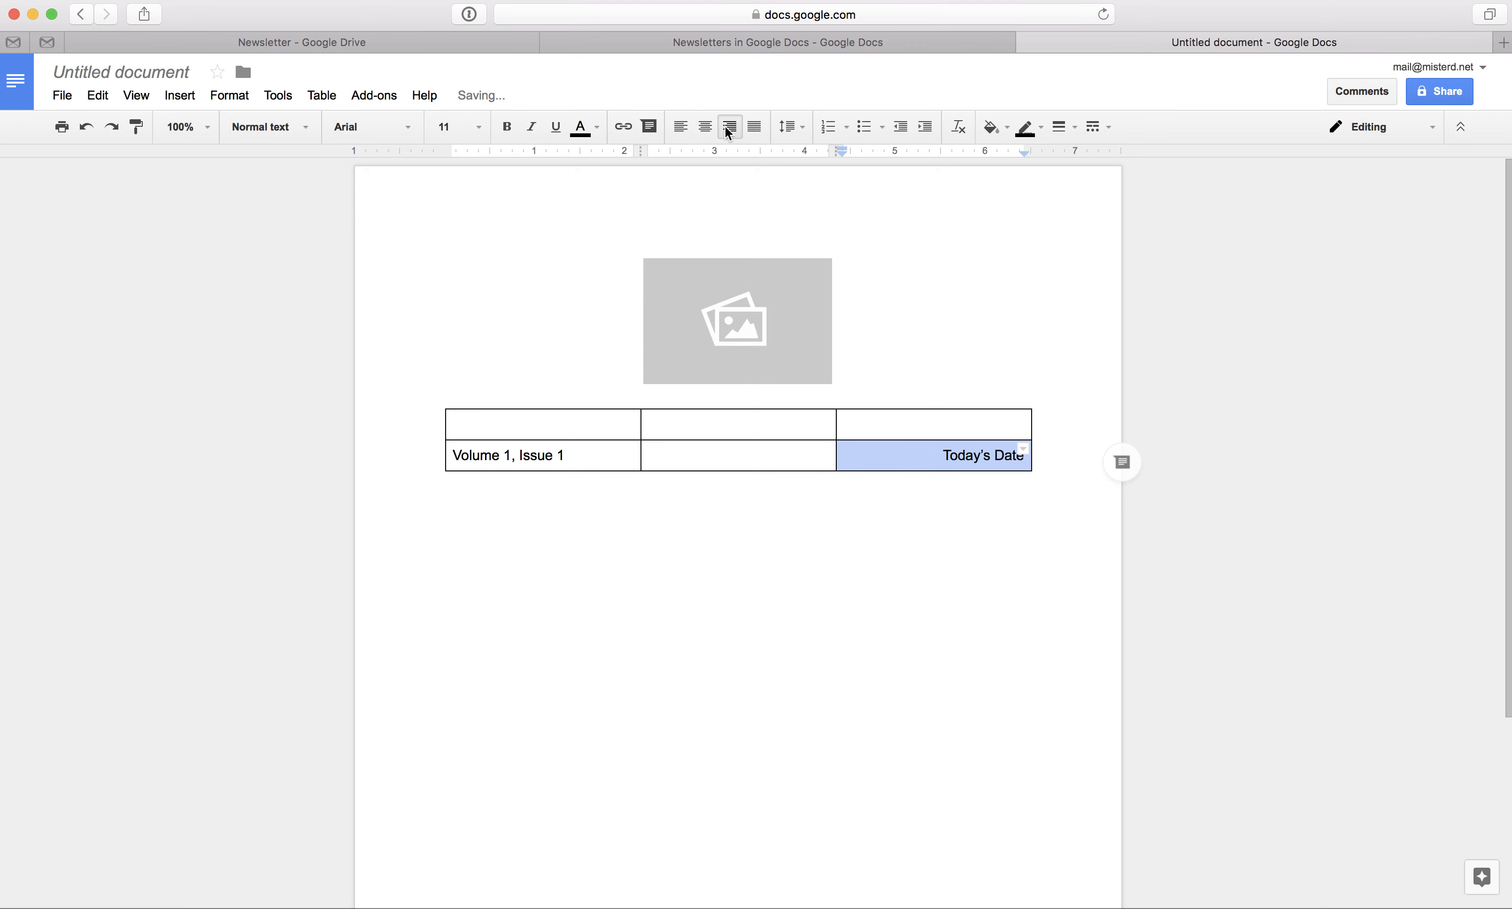
left_click(481, 454)
left_click_drag(482, 454, 870, 452)
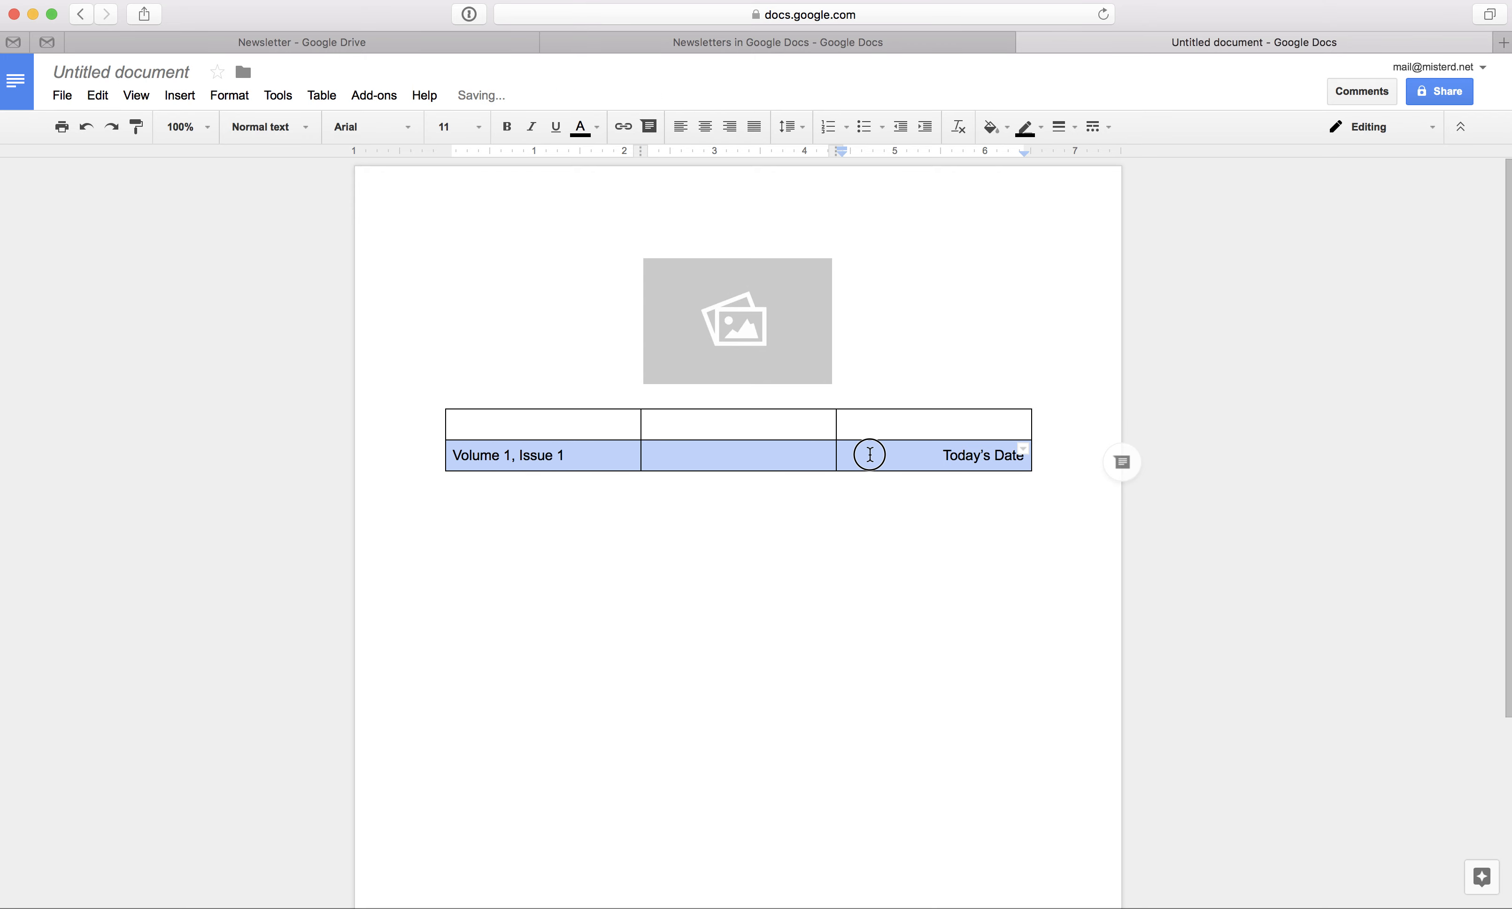
left_click(478, 138)
left_click(477, 160)
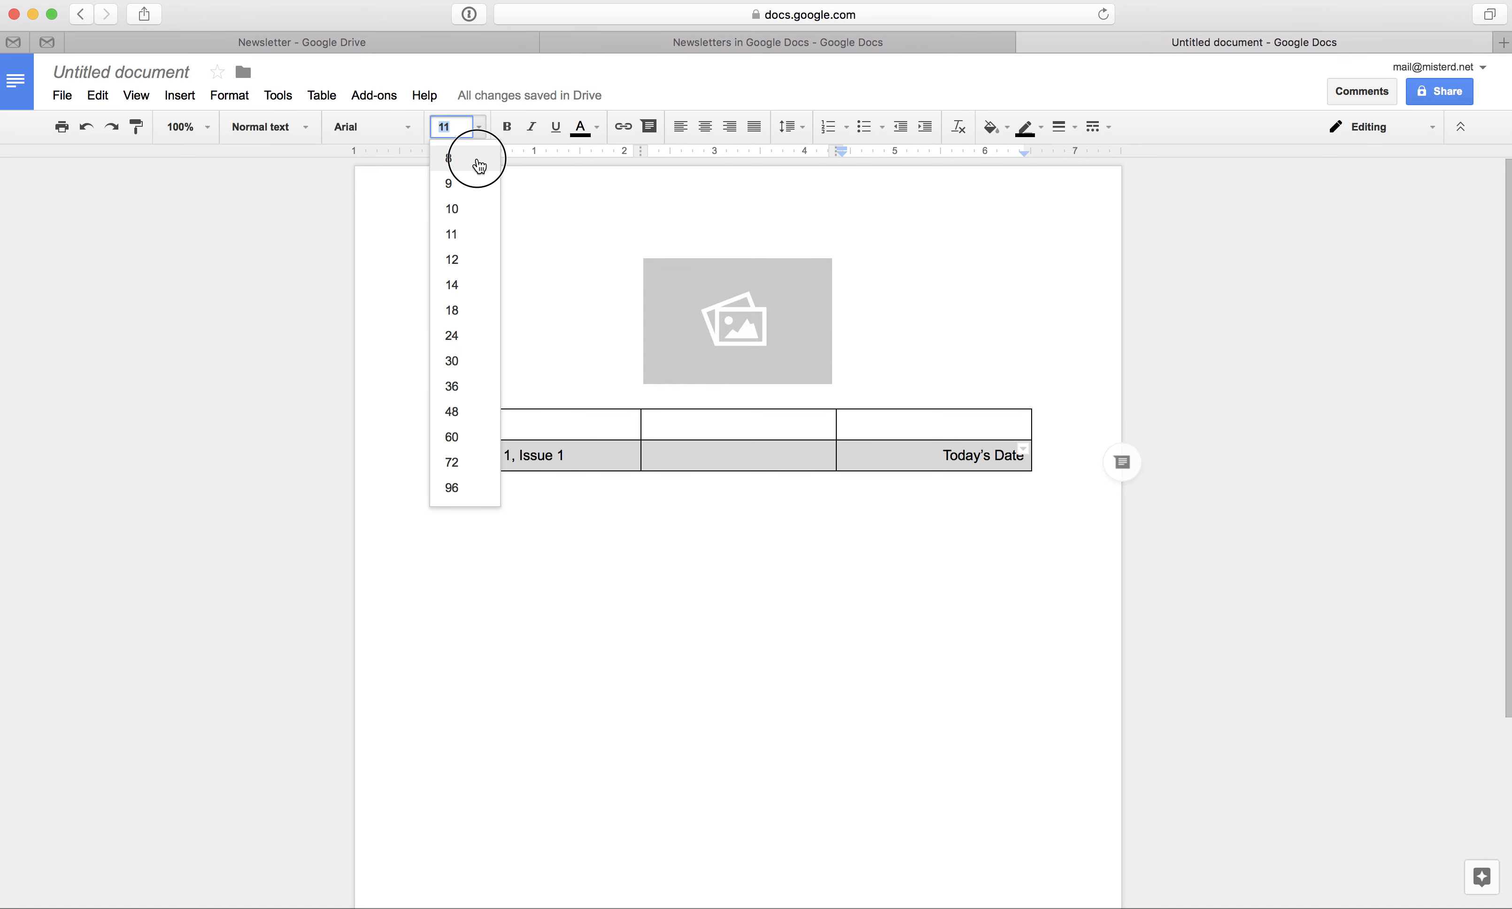
Merge the three cells of the table's top row and enter "The Title of the Awesome Newsletter" in it
left_click_drag(587, 425, 866, 413)
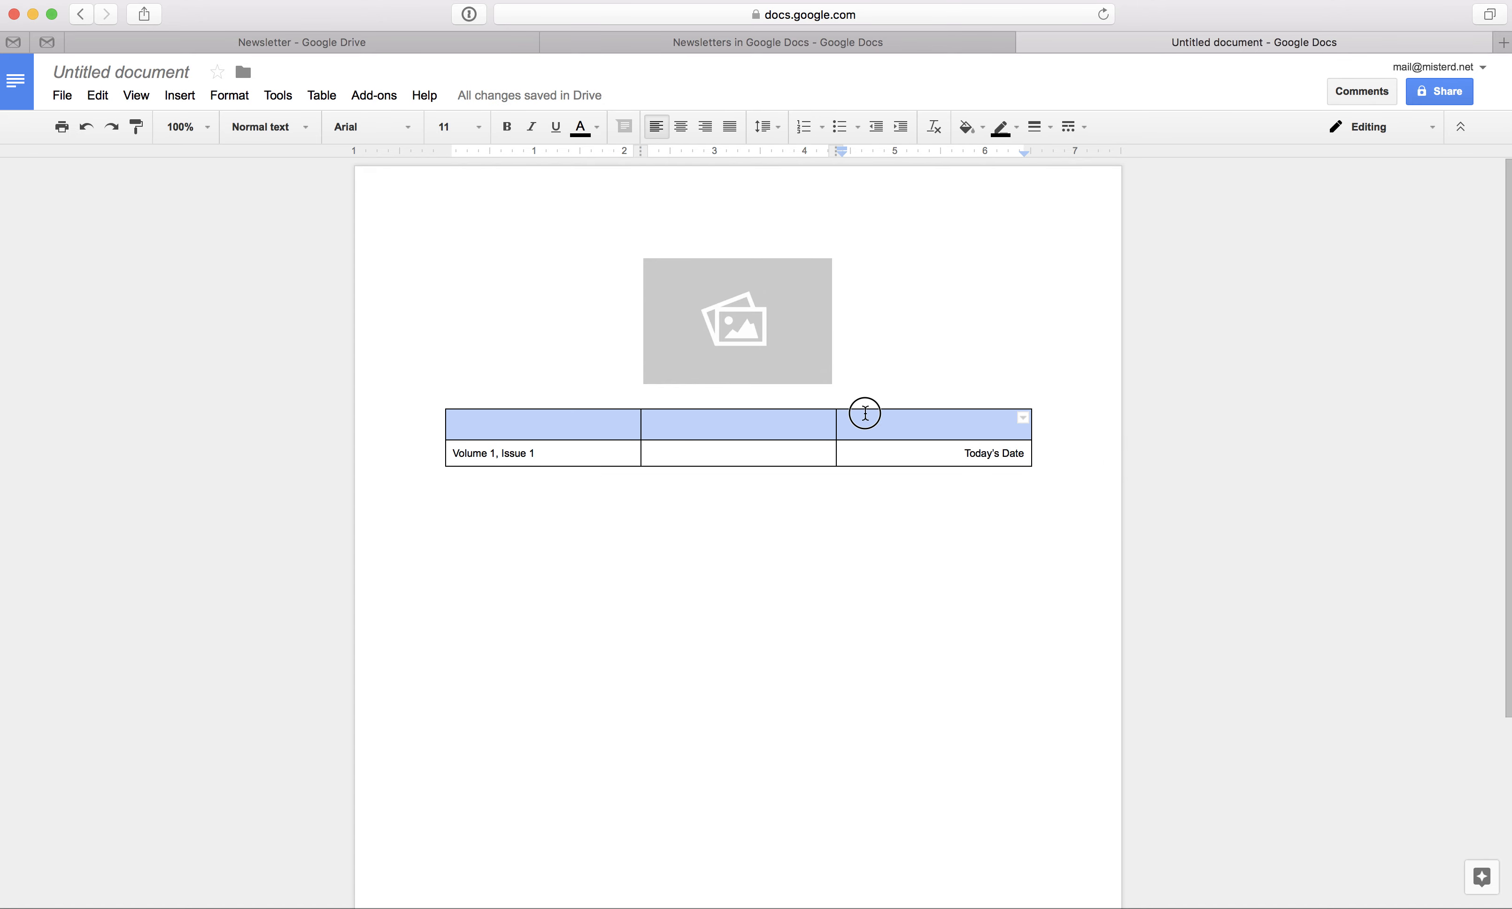
left_click(320, 98)
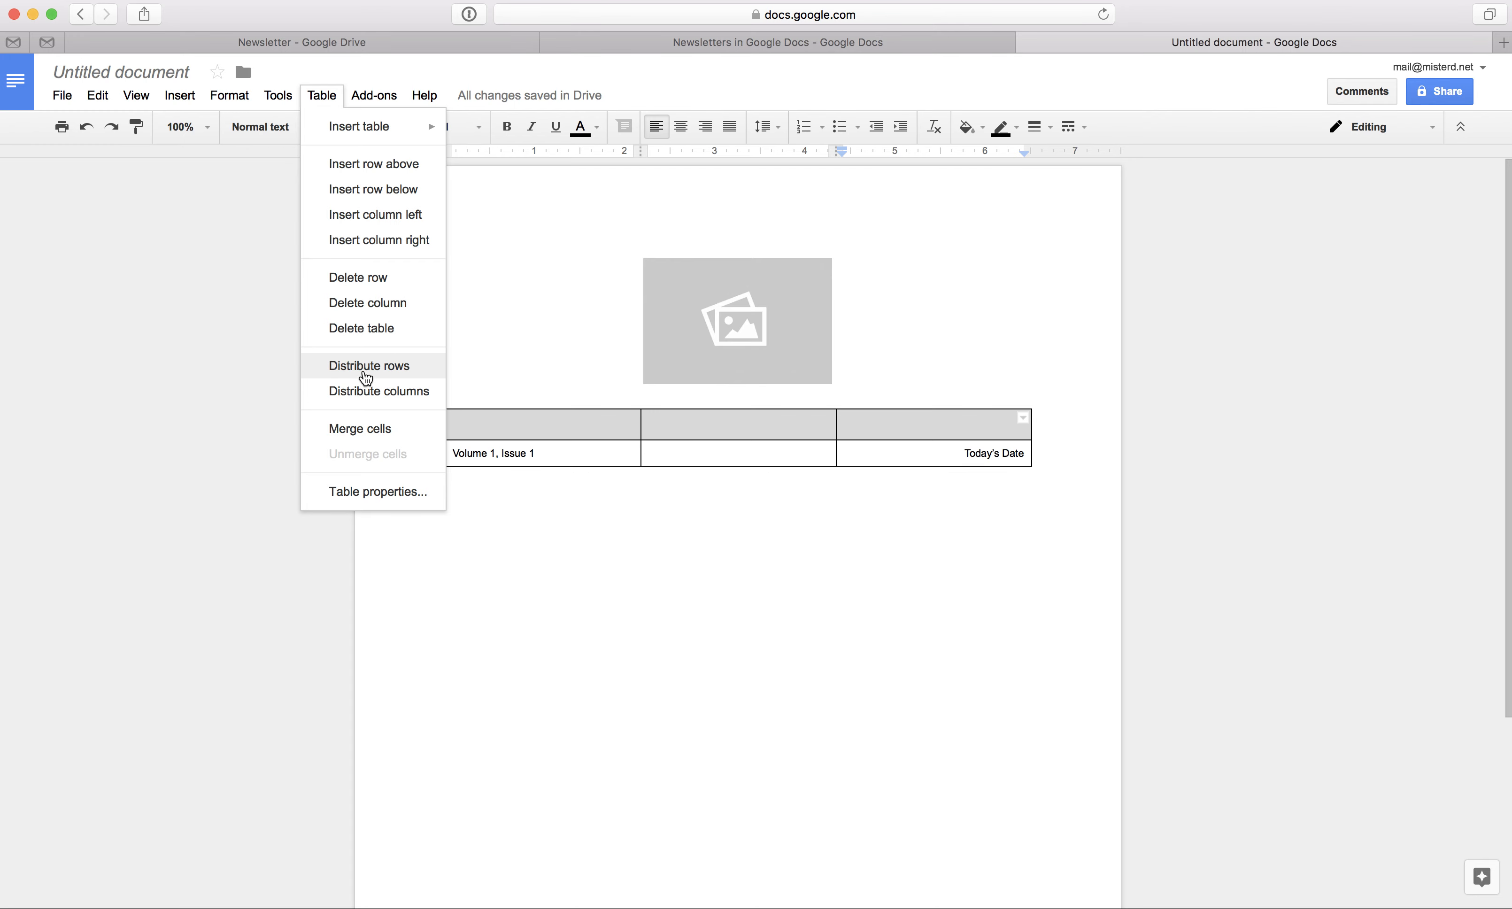
left_click(372, 429)
left_click(720, 429)
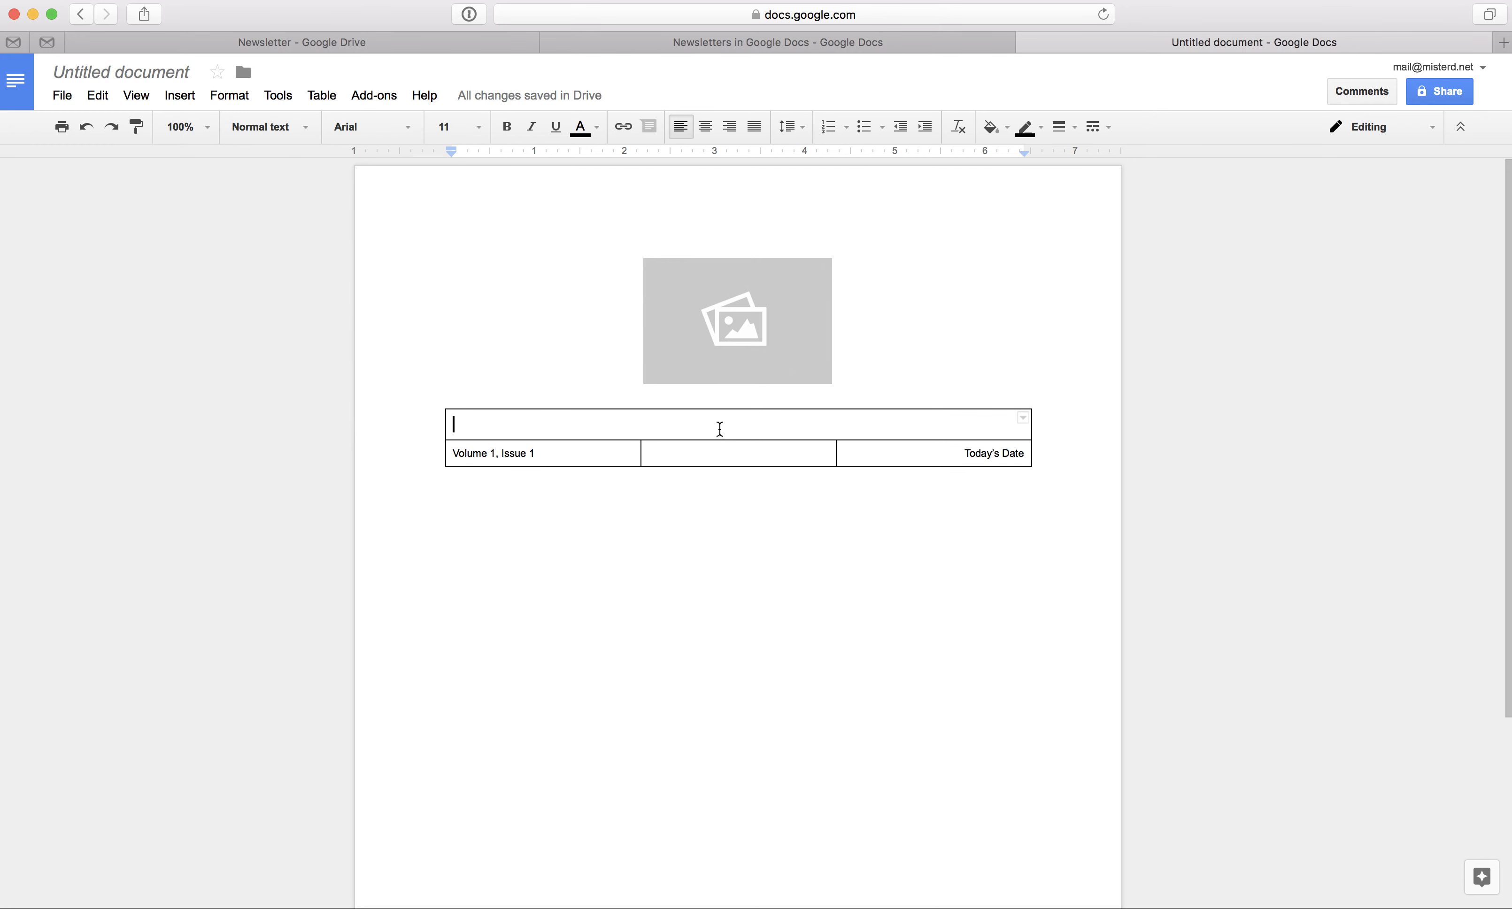
type("The Tie")
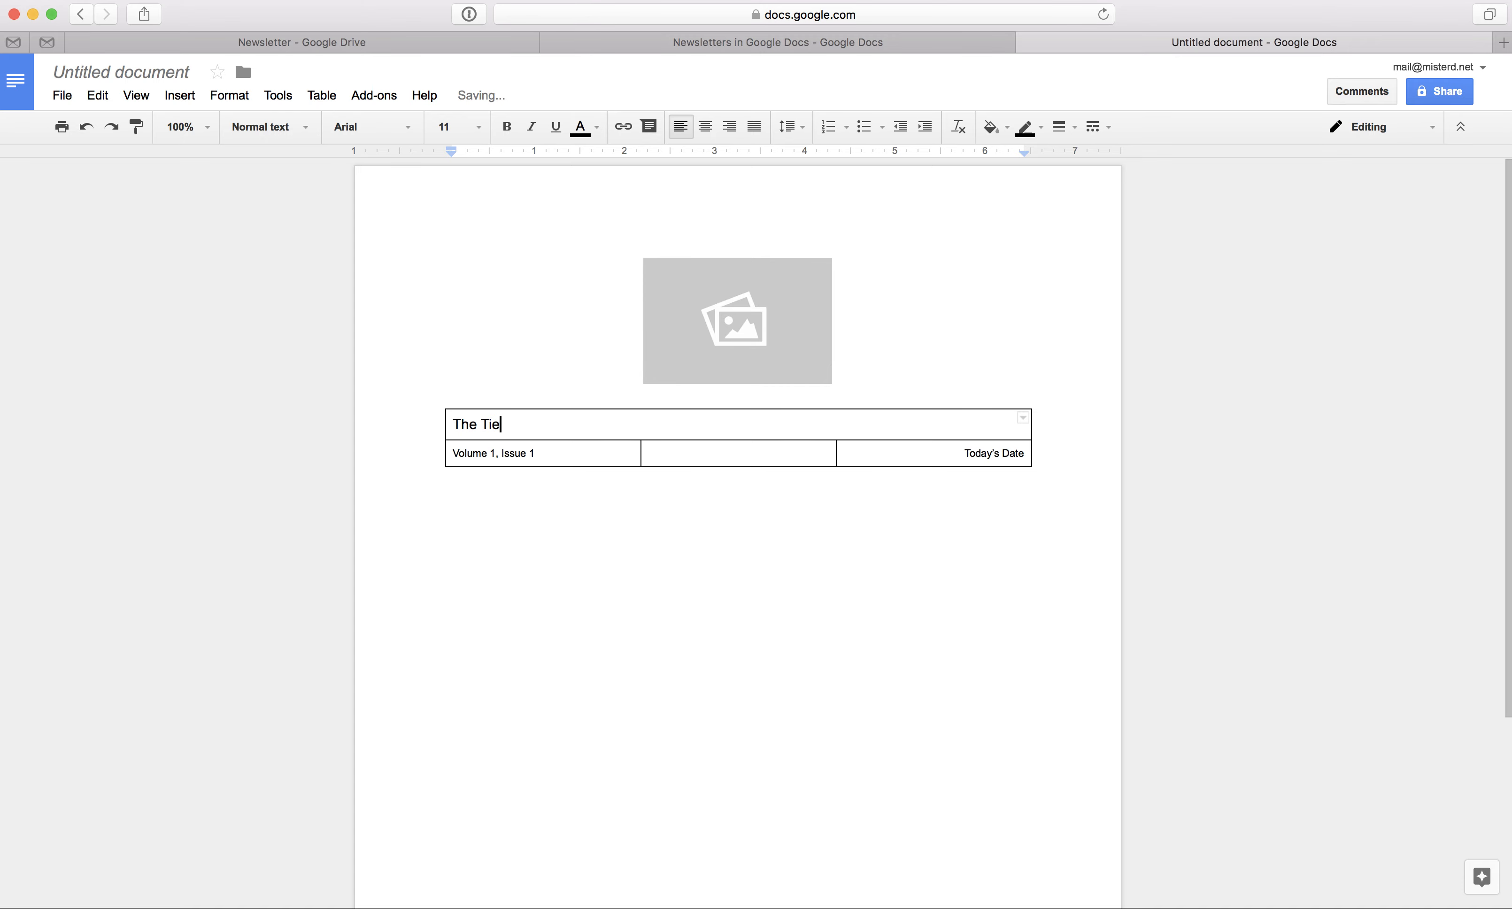
key("BackSpace")
type("tle of the Awesome Newsletter")
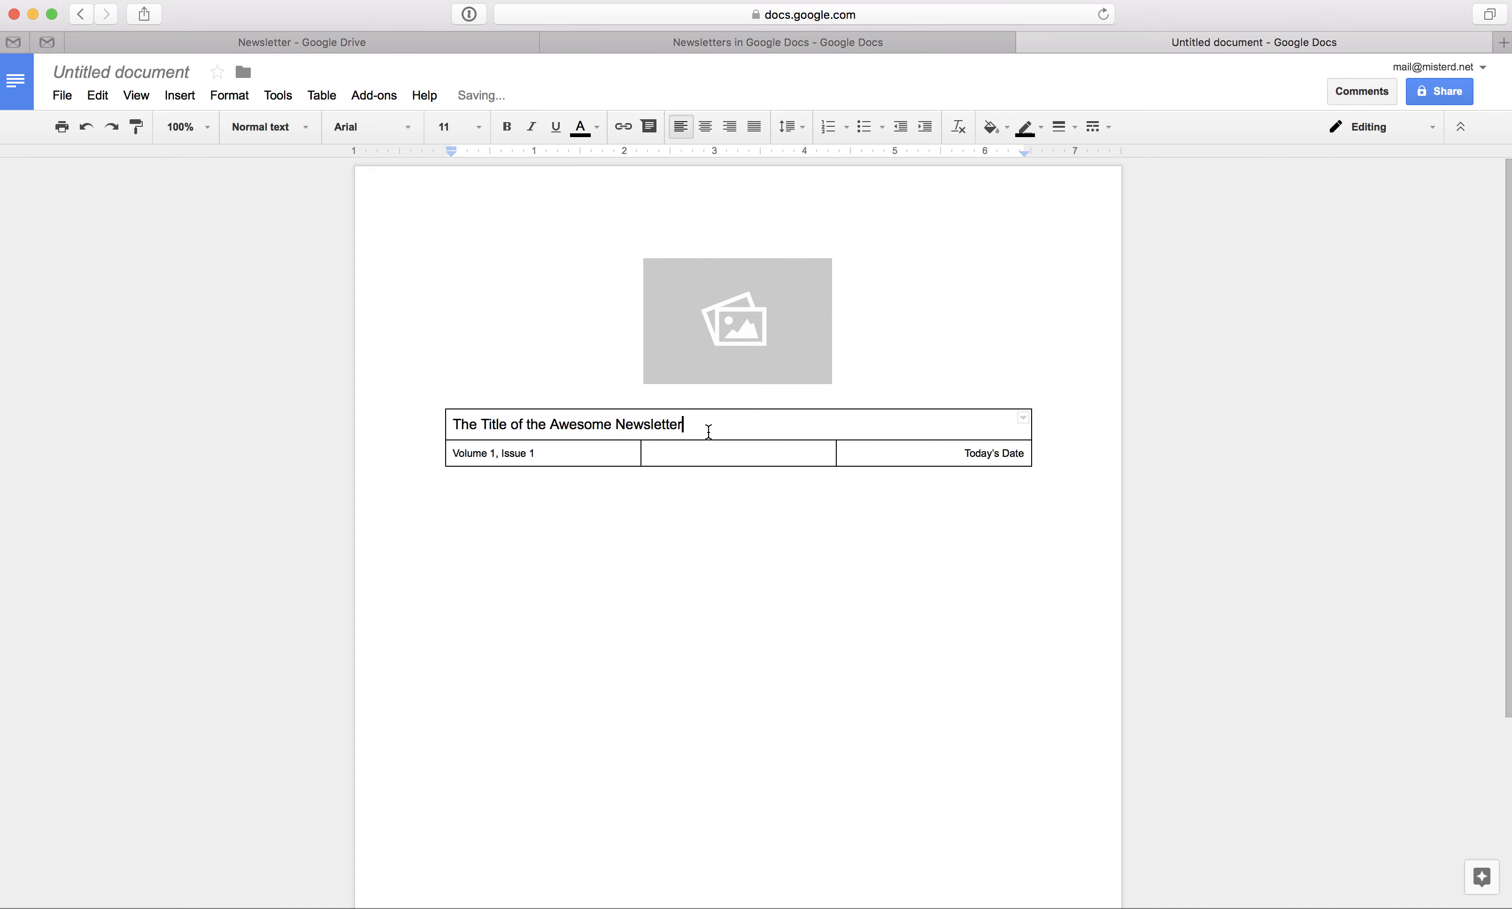
Center the newsletter title in the top row and format it as 24 pt bold
triple_click(673, 426)
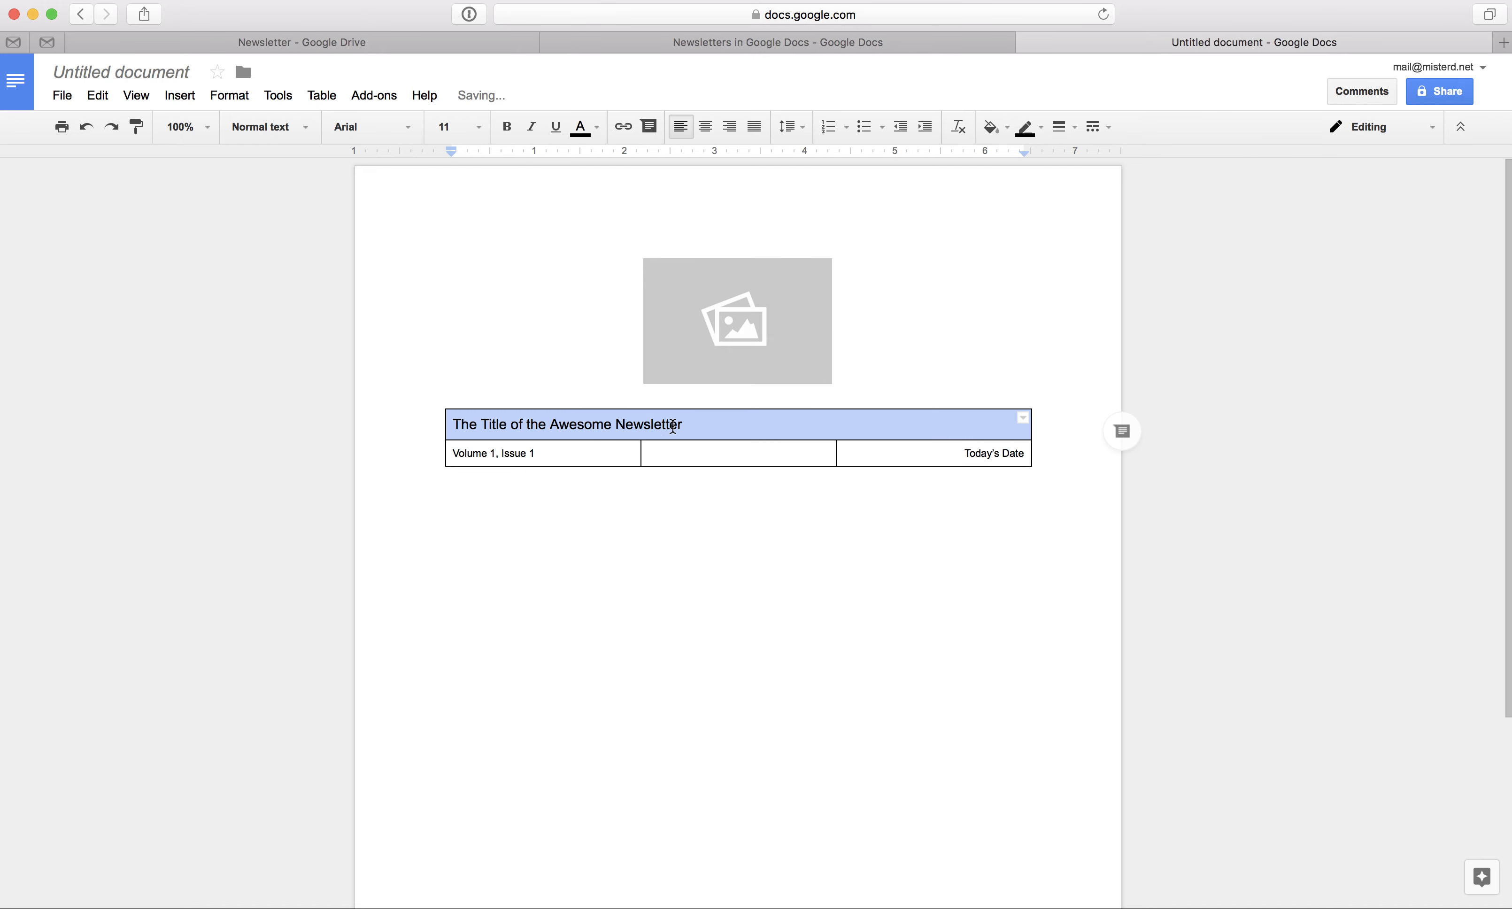
left_click(705, 127)
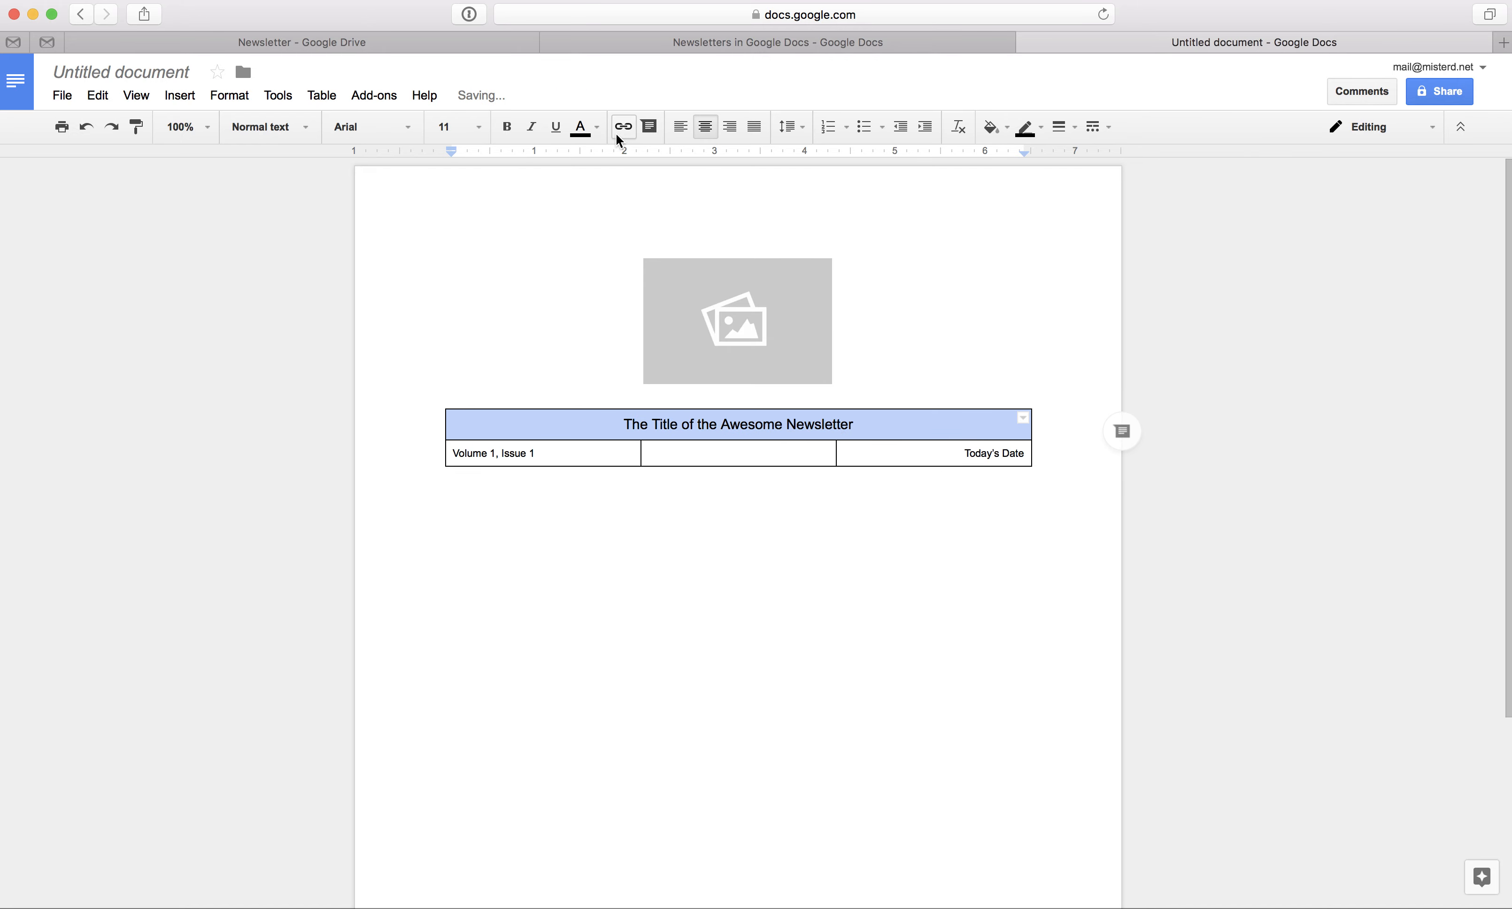
left_click(480, 126)
left_click(478, 336)
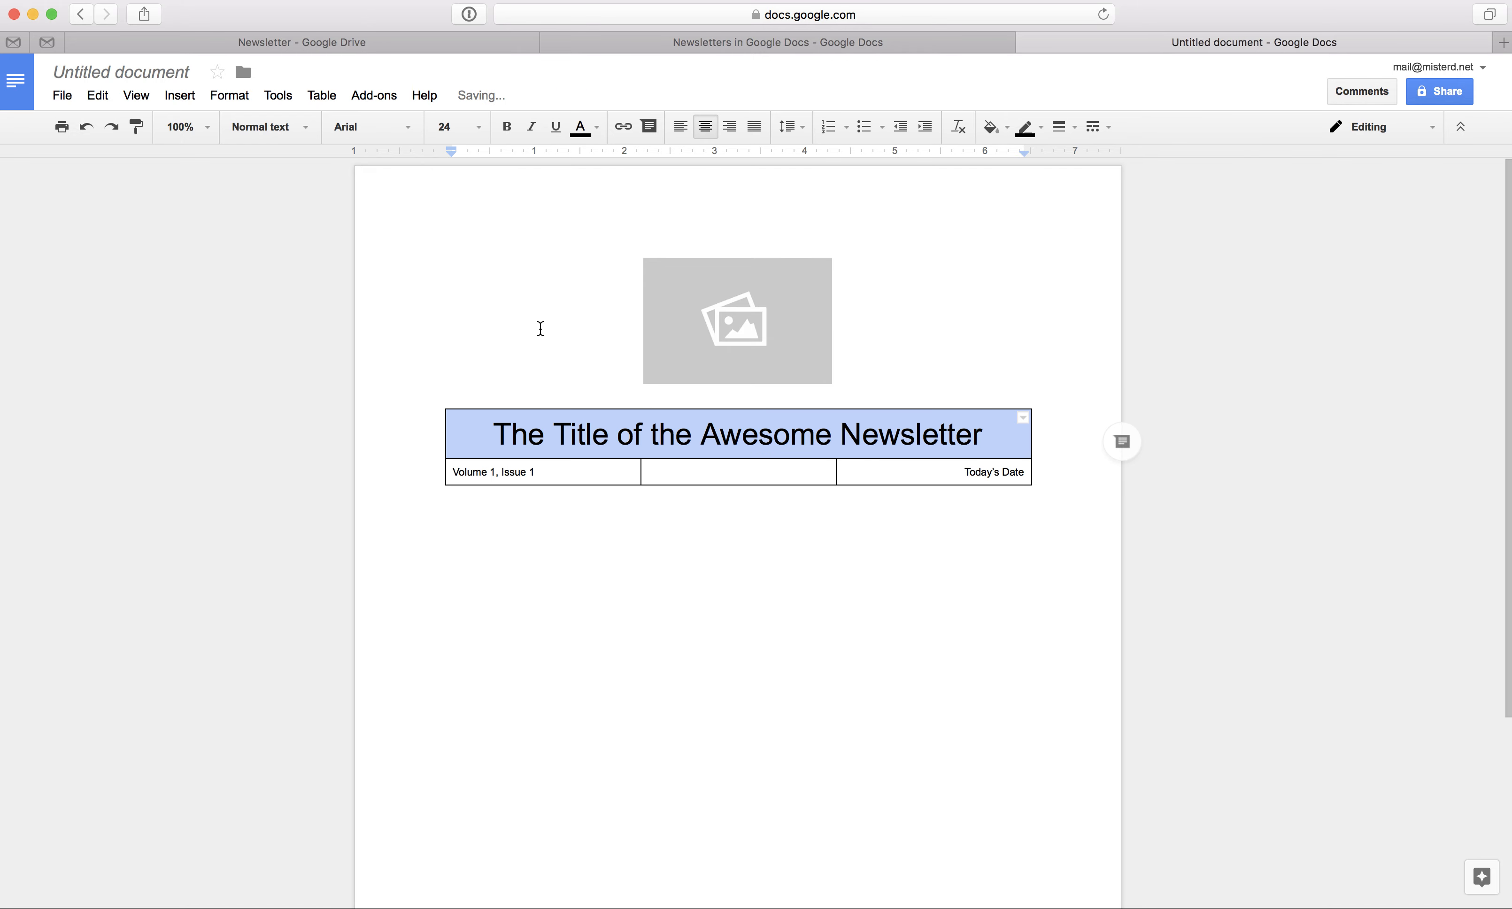
left_click(500, 131)
left_click(548, 611)
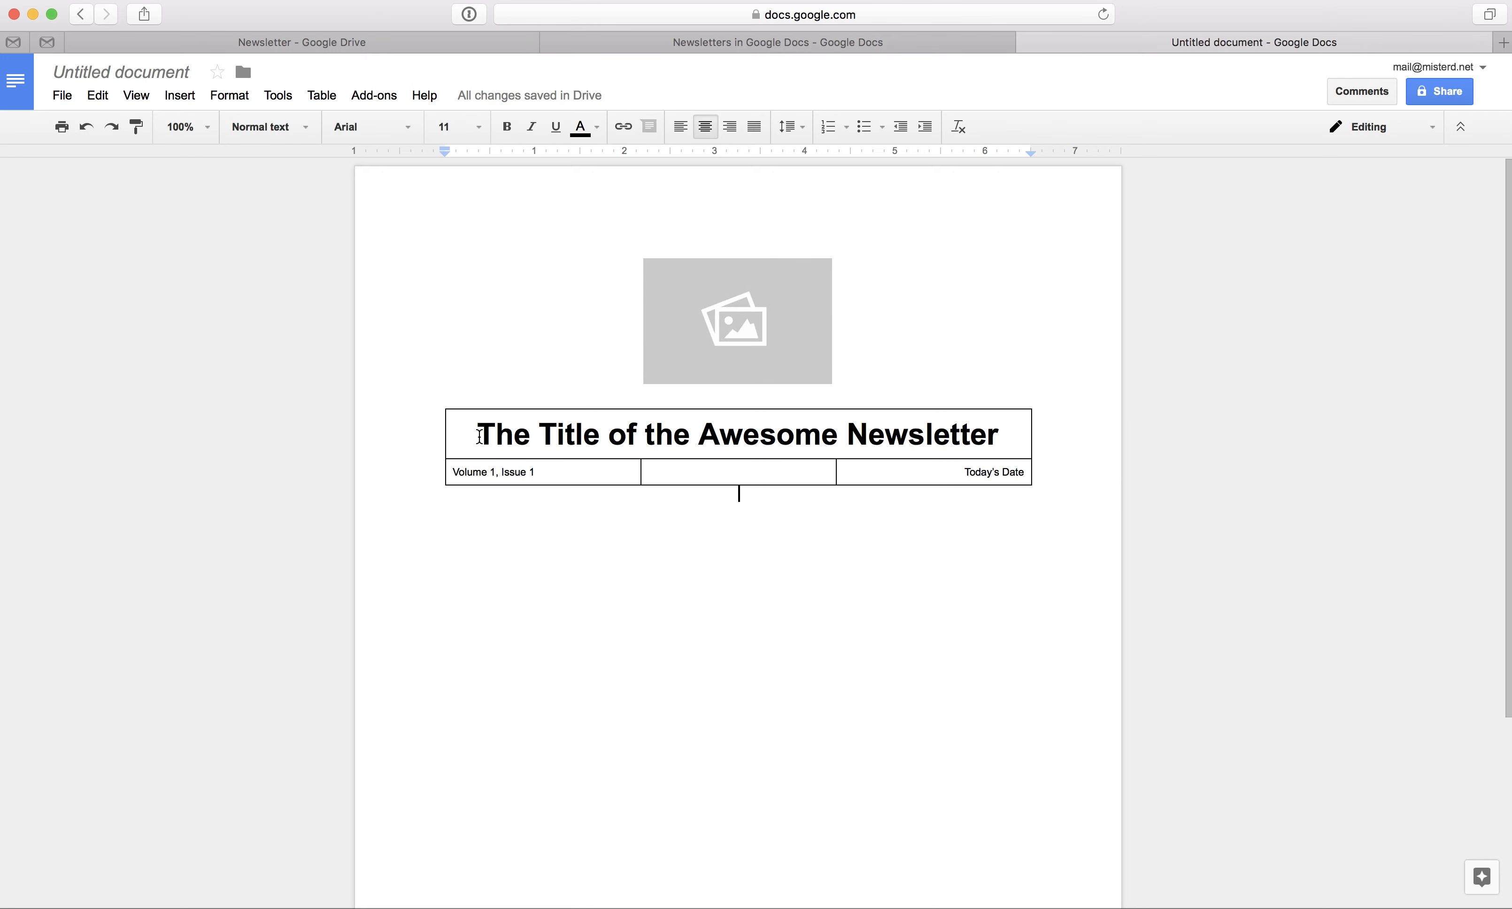
Set the border of the whole title table to 0 pt and left-align the empty line below it
left_click_drag(480, 436, 900, 471)
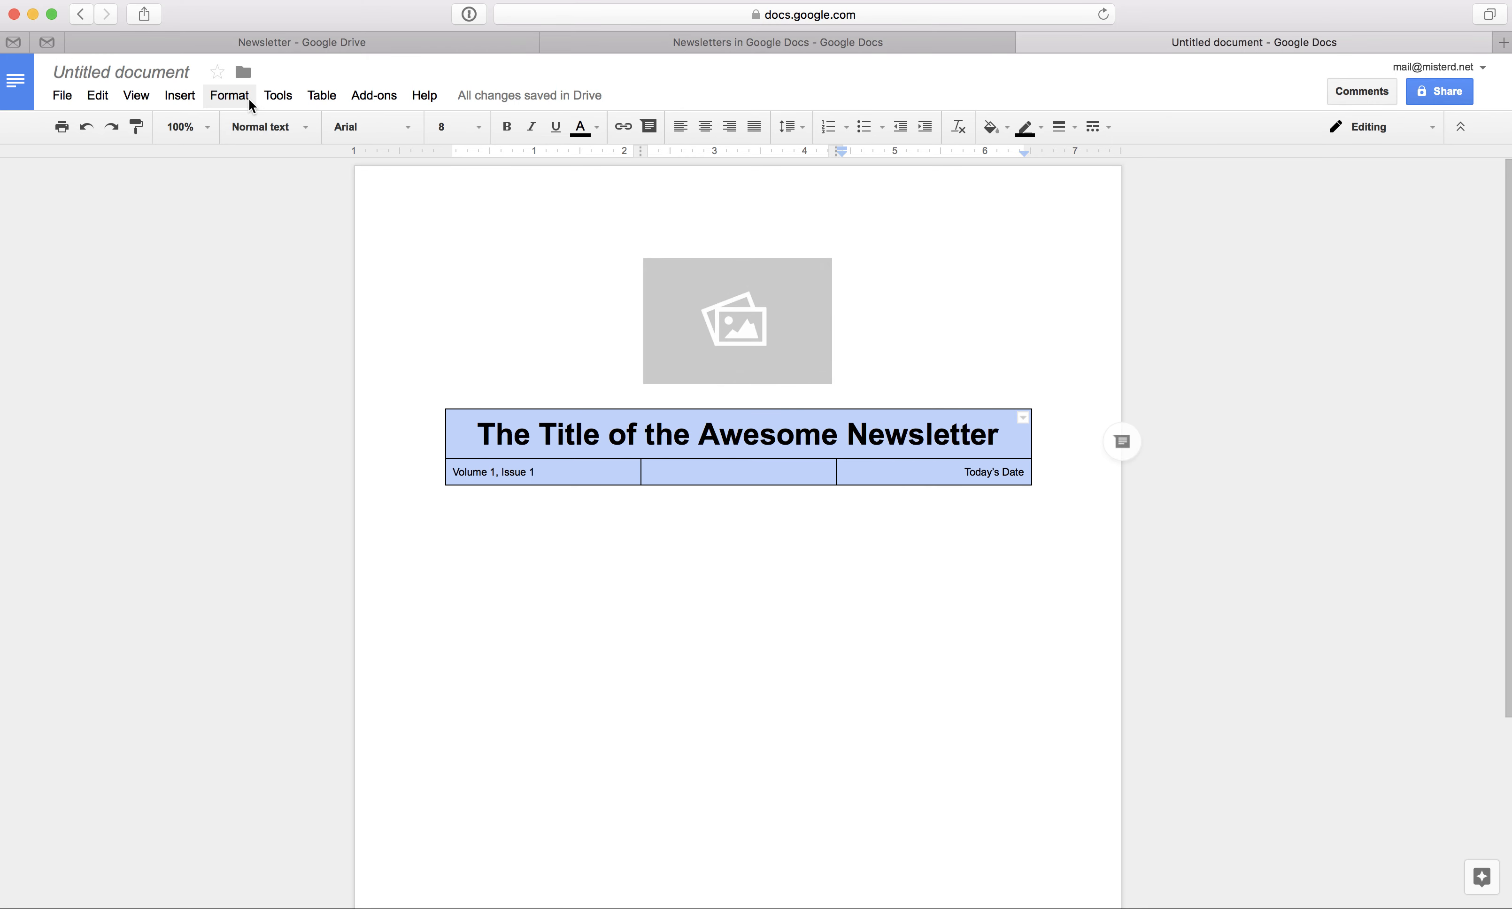
left_click(316, 95)
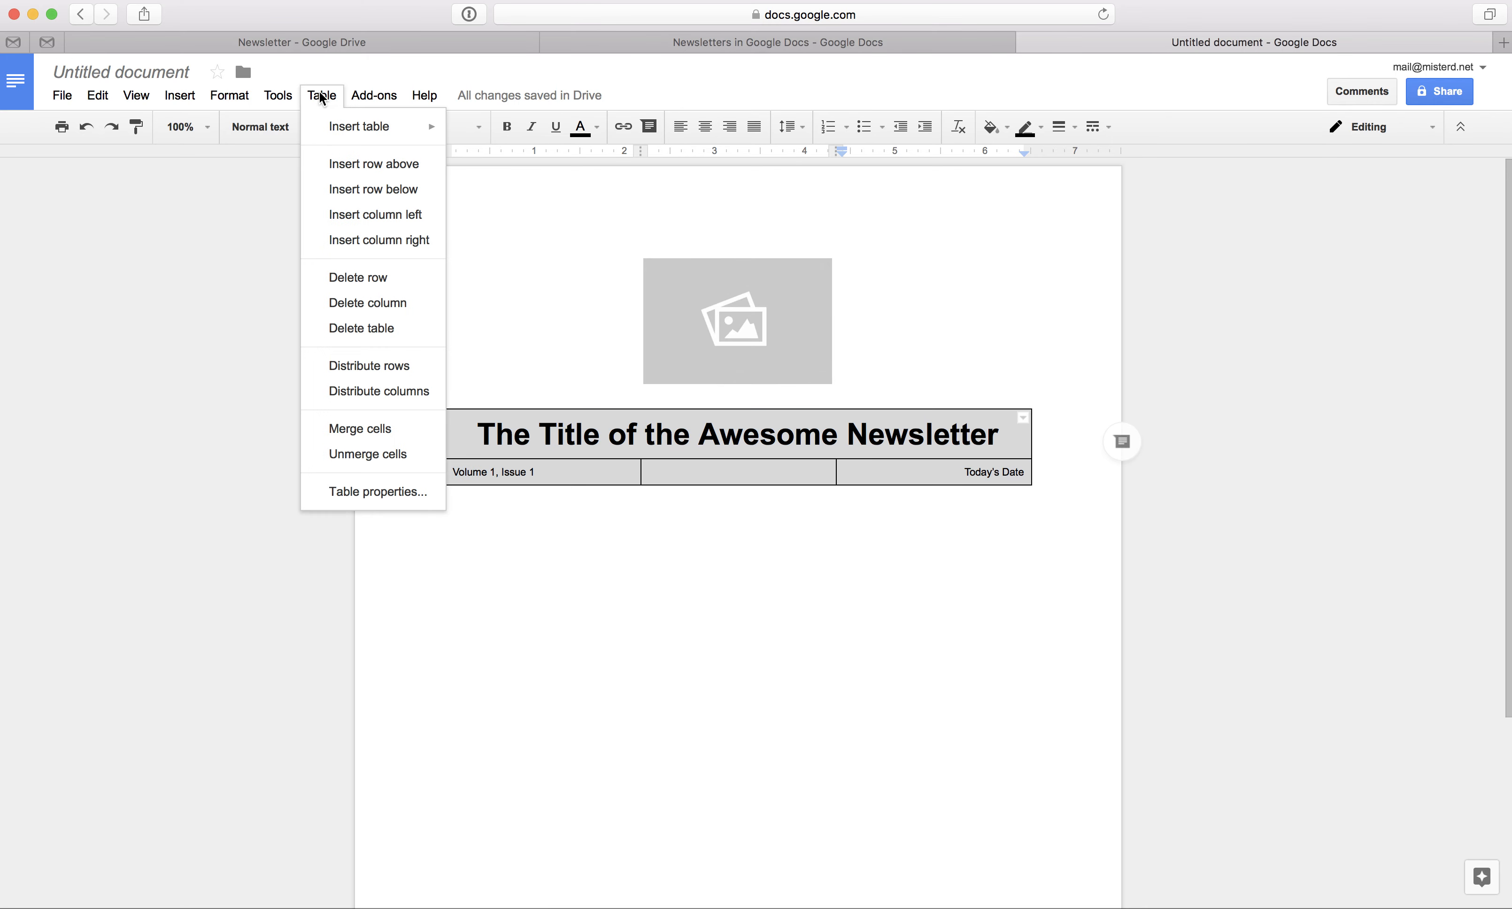
left_click(362, 500)
left_click(628, 396)
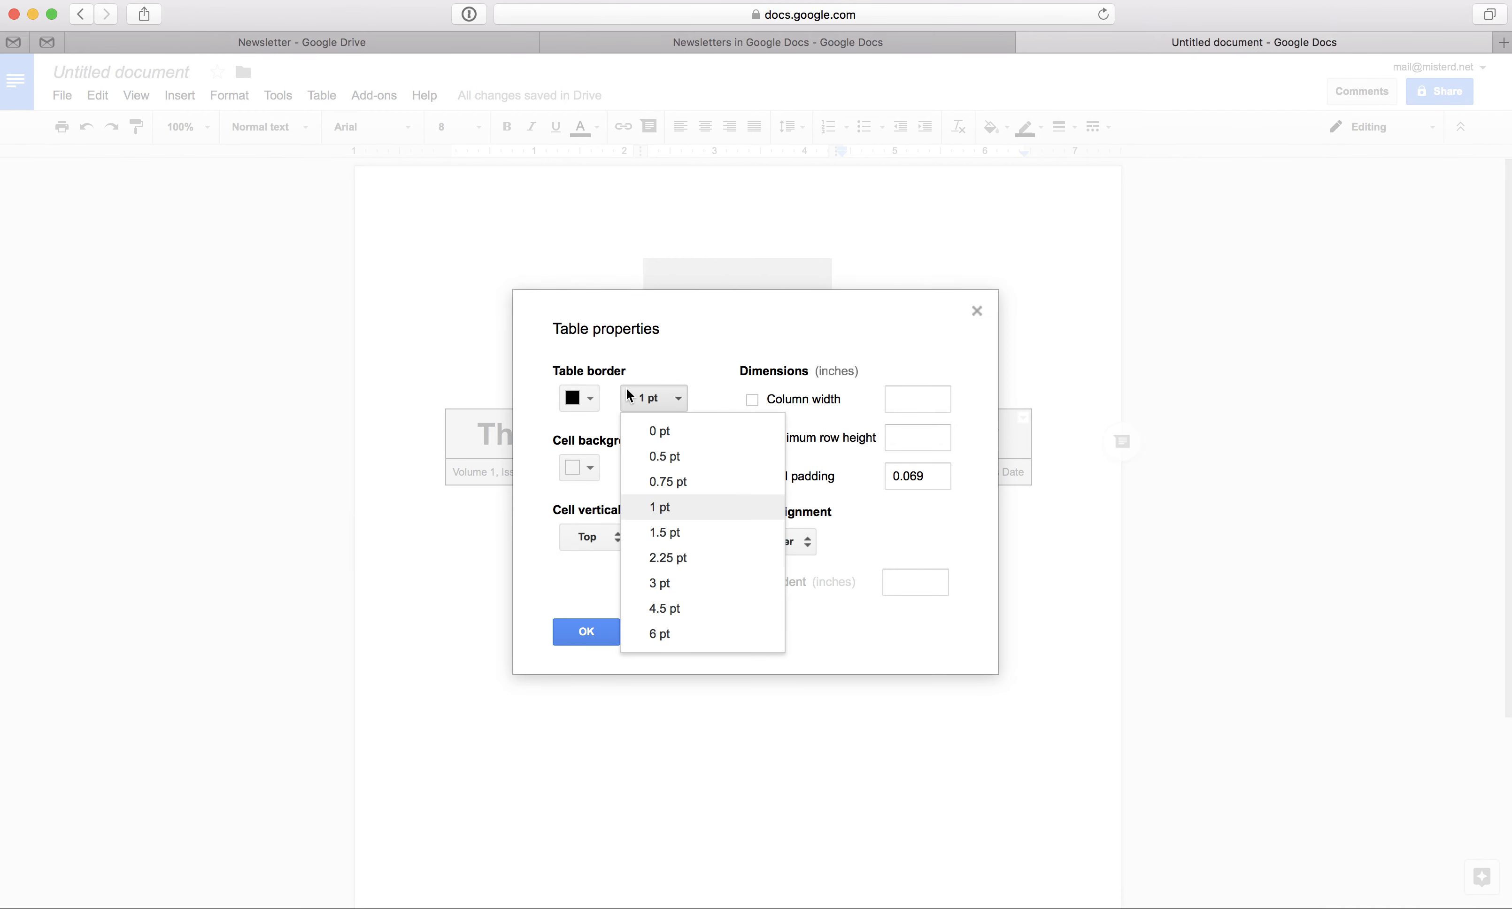
left_click(650, 431)
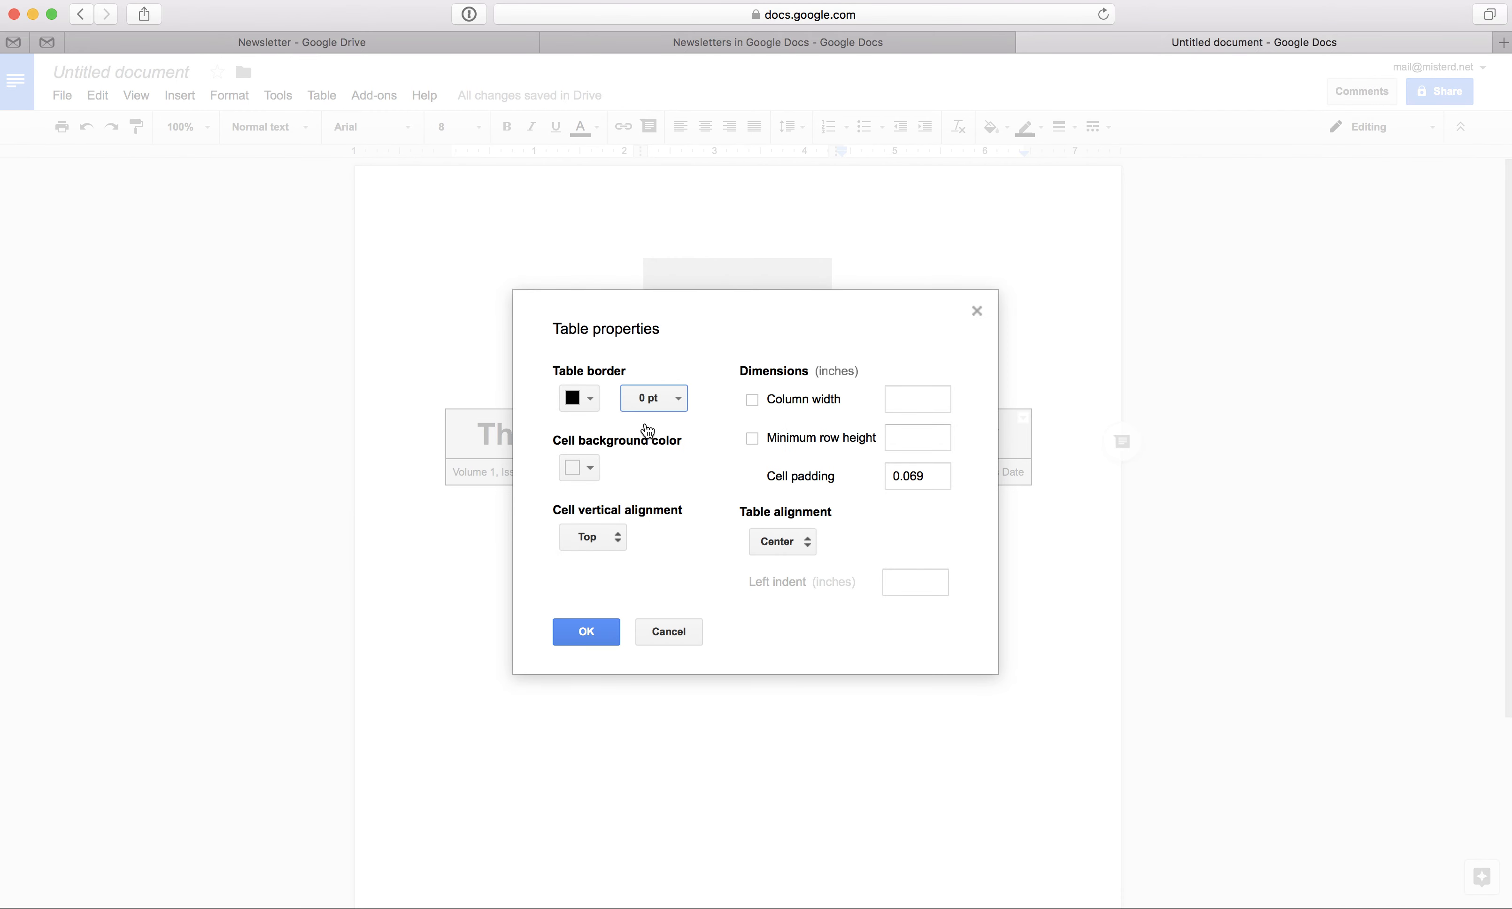
left_click(586, 632)
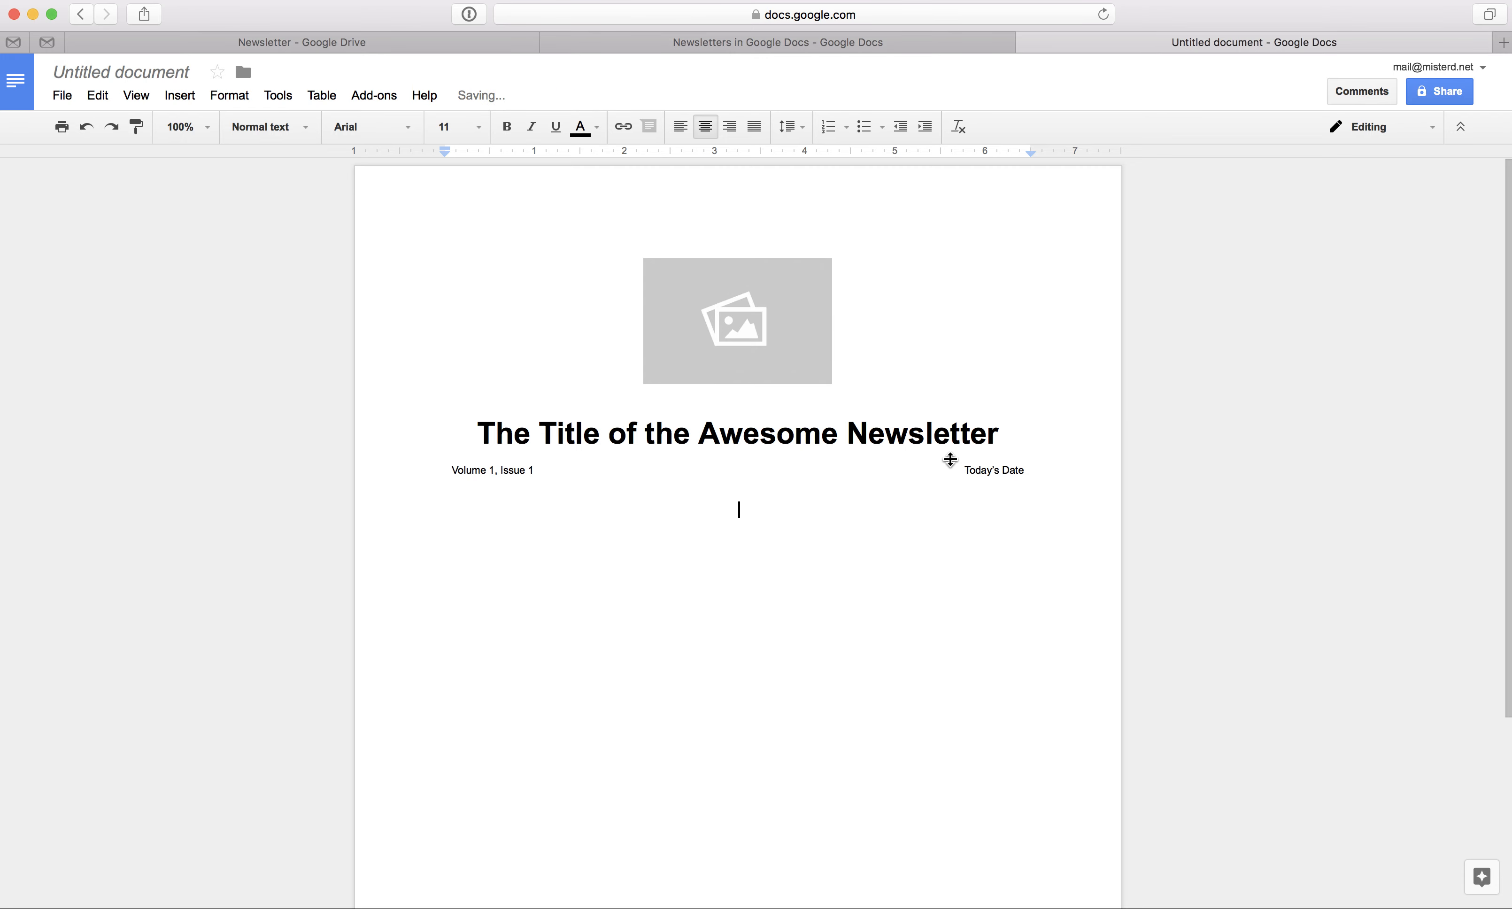
left_click(685, 129)
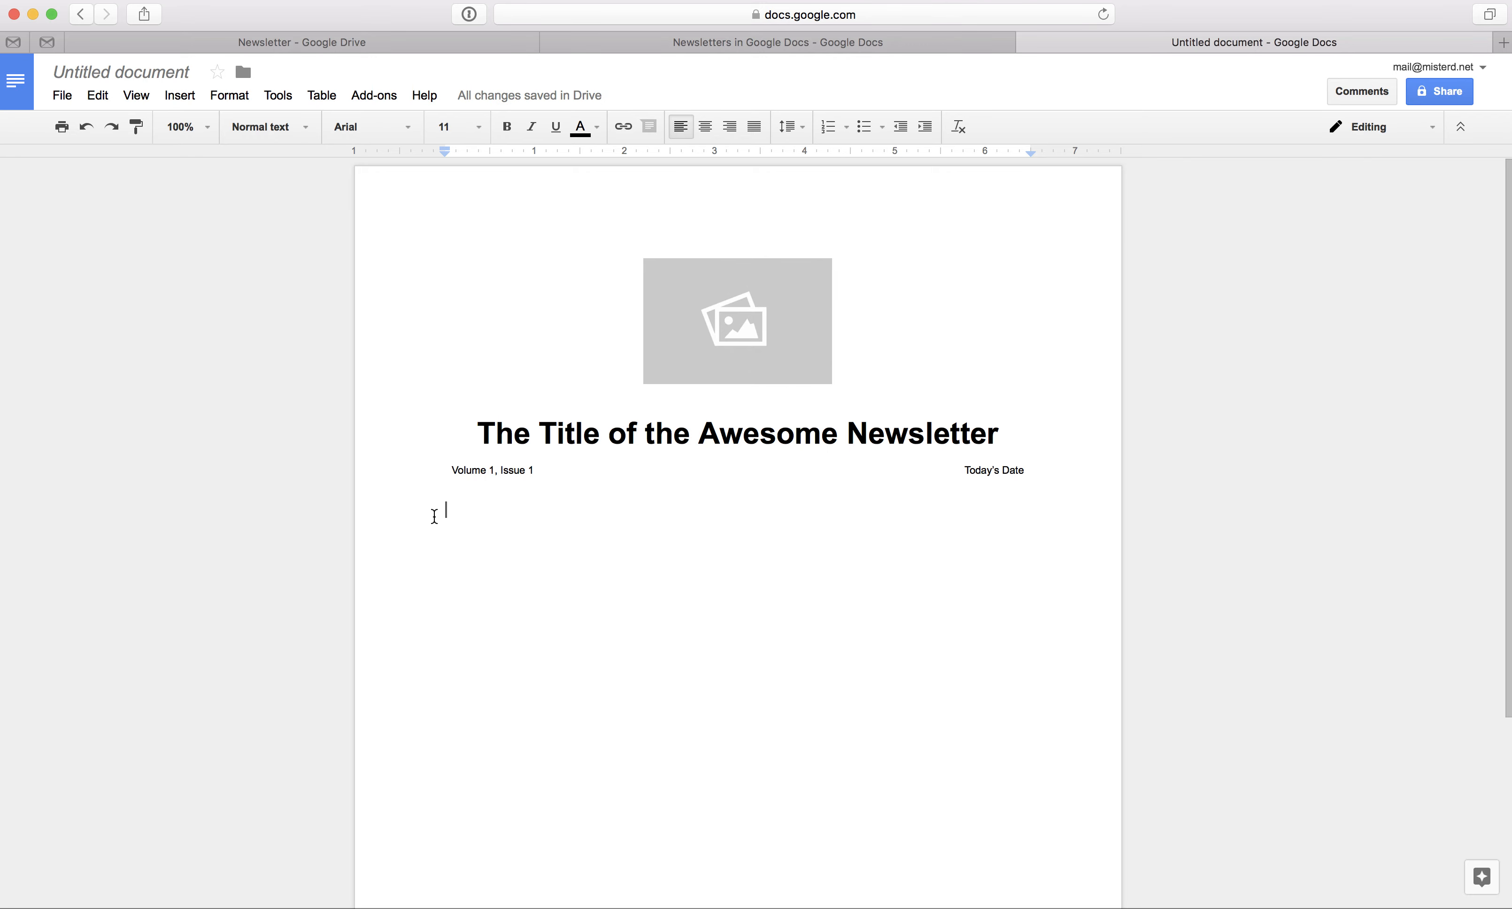
Switch to the Newsletter folder in Google Drive and open the document "This is an Amazing Article"
left_click(588, 48)
left_click(459, 42)
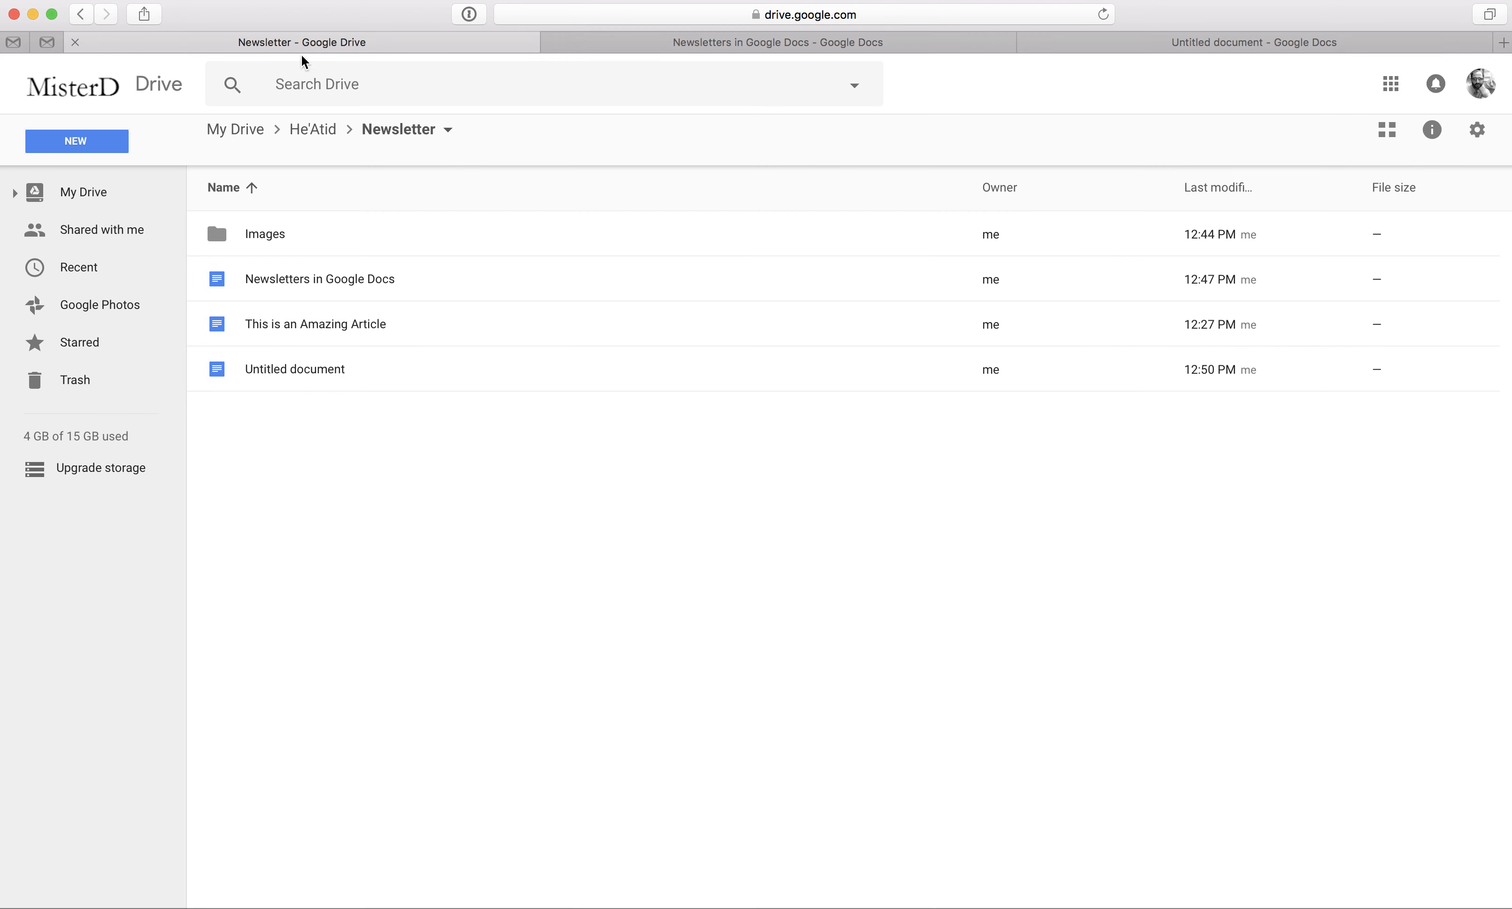
double_click(272, 334)
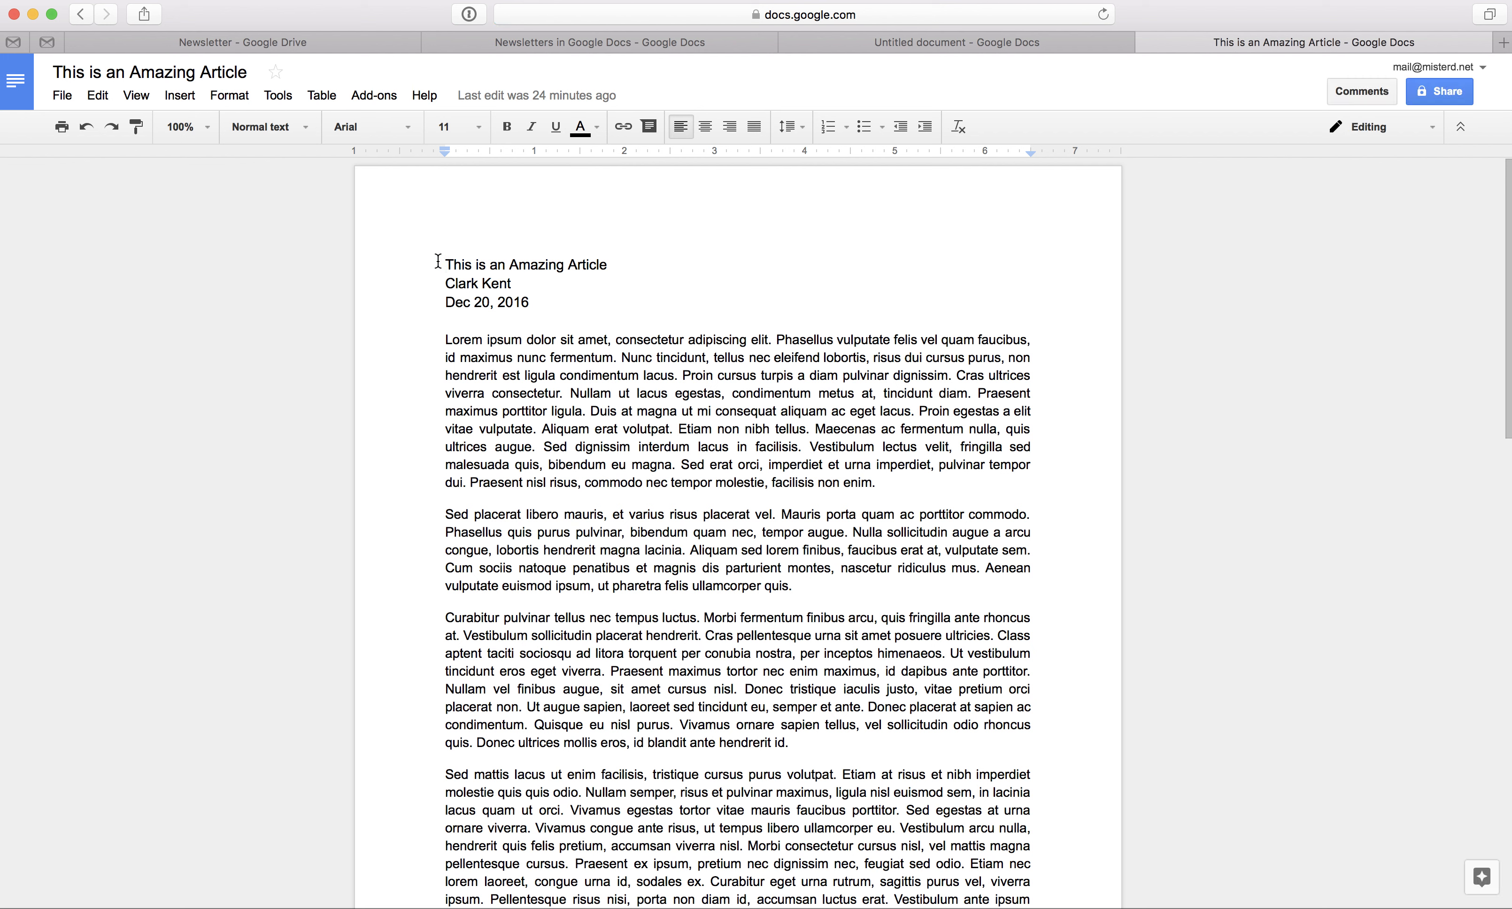
Copy the article's title, author, date and first three paragraphs, and paste them below the title table in the untitled newsletter document
left_click_drag(446, 265, 824, 744)
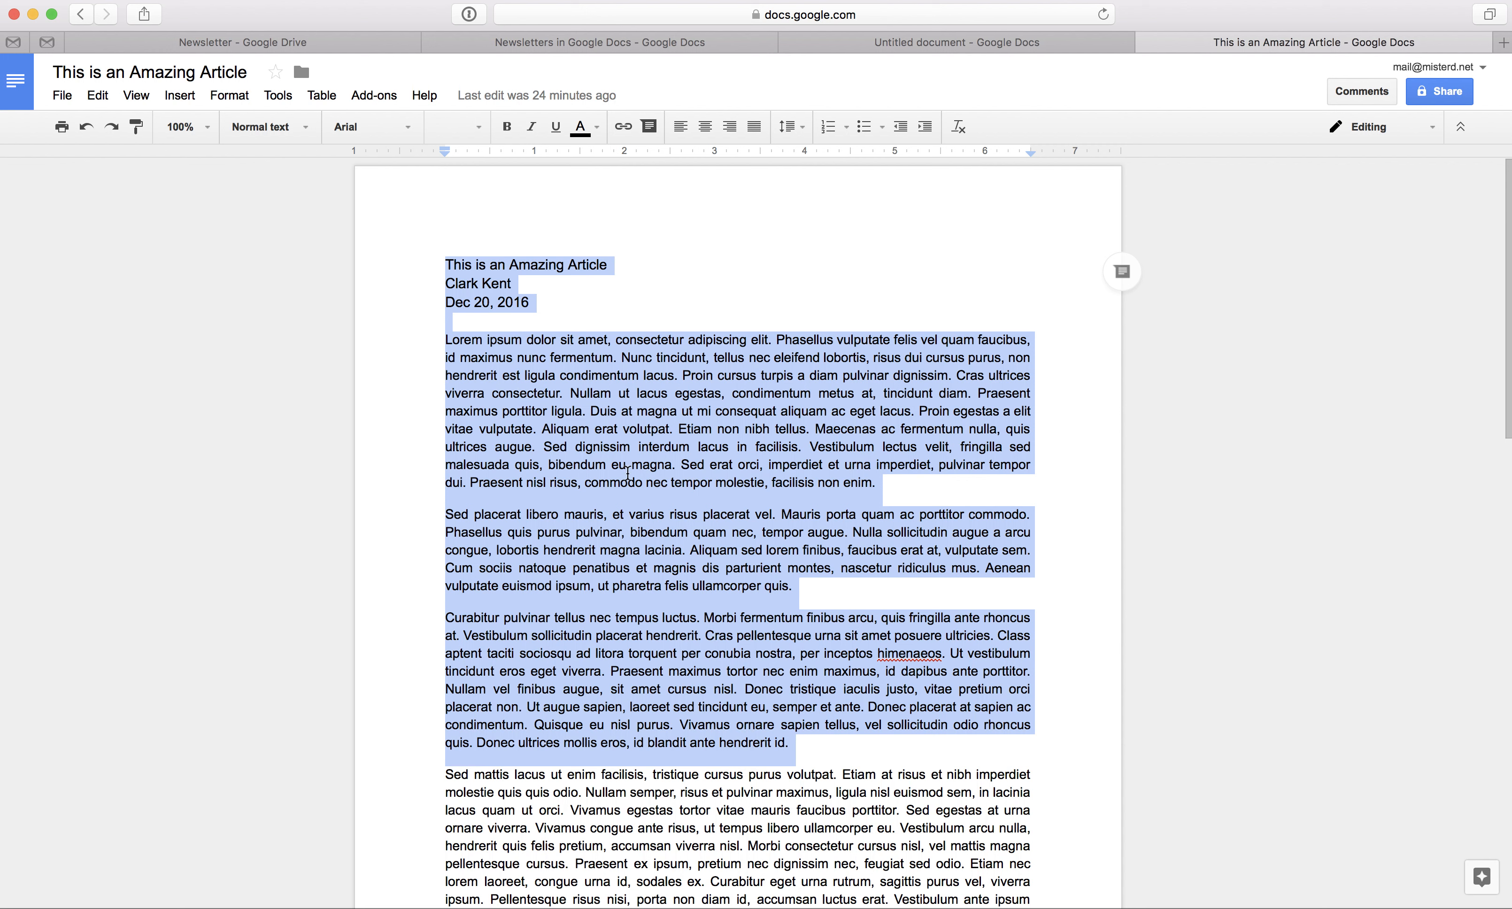
right_click(650, 441)
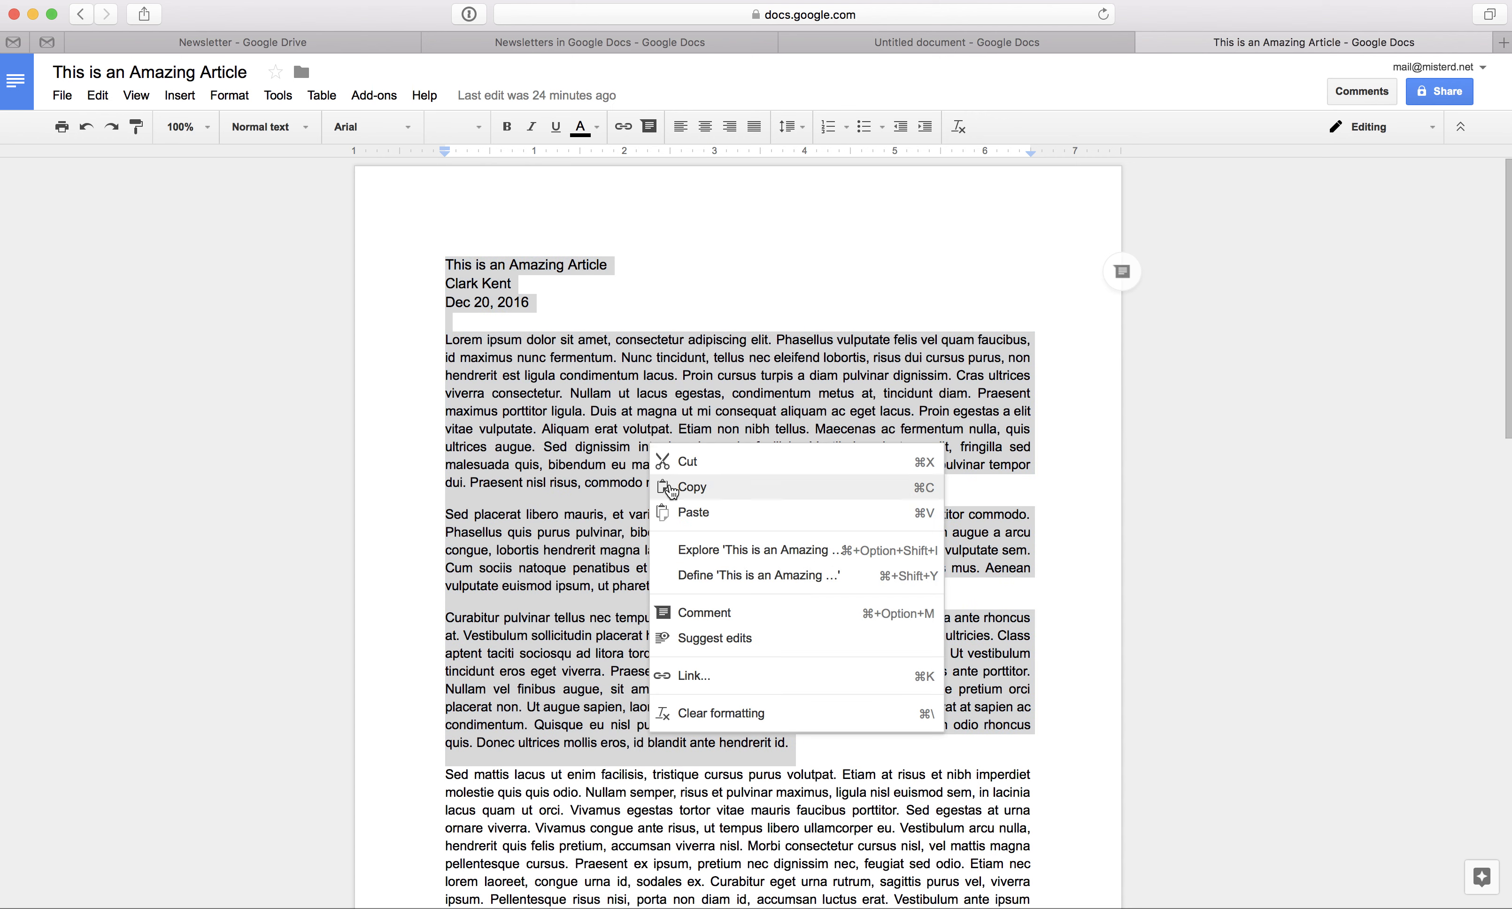
left_click(672, 488)
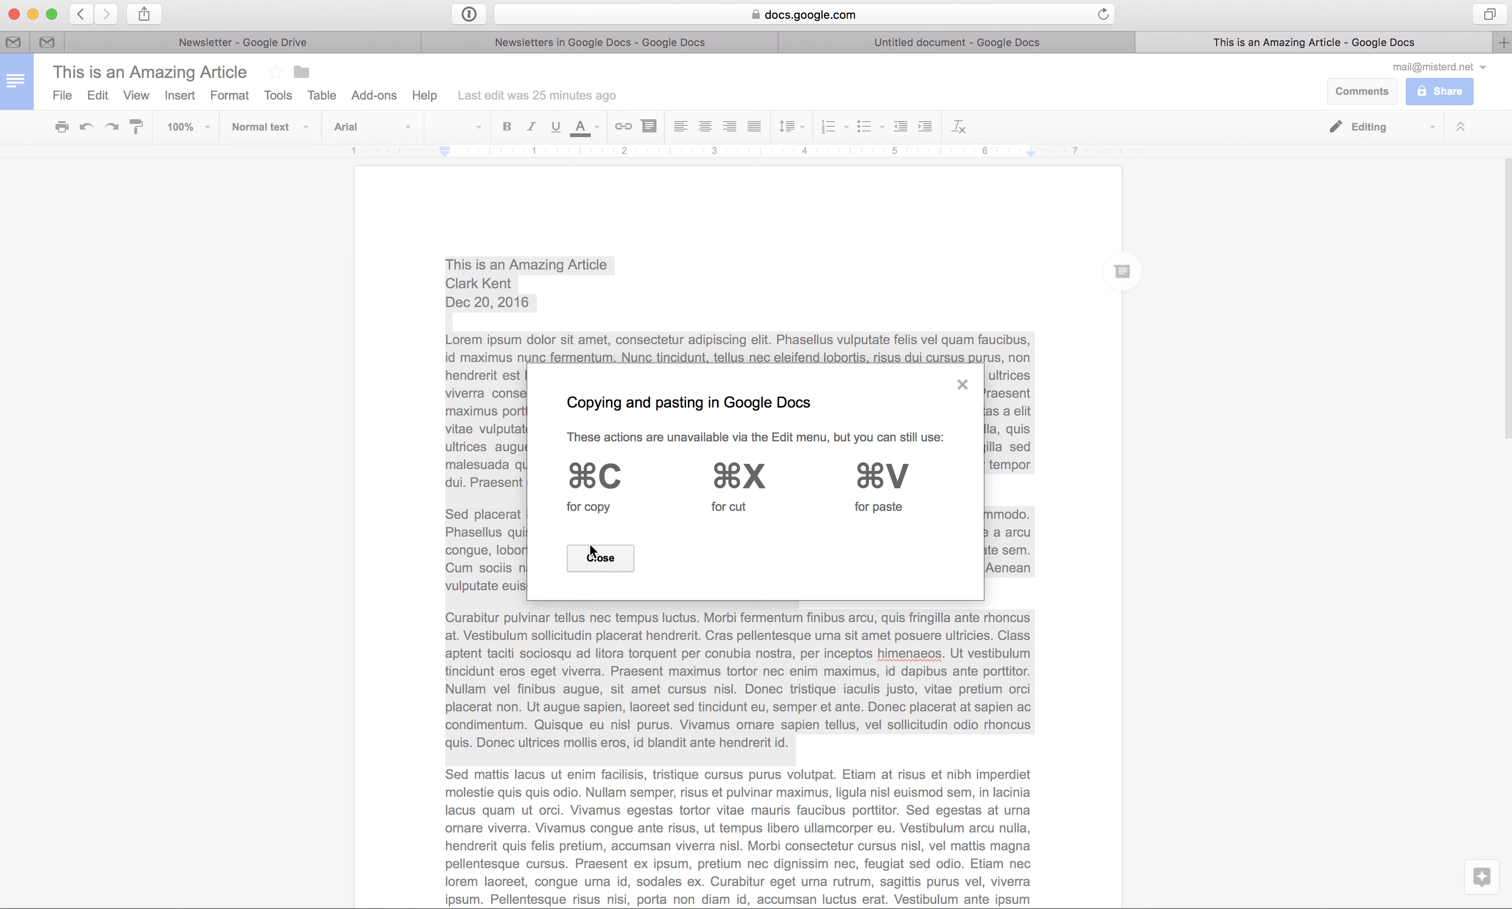
left_click(600, 558)
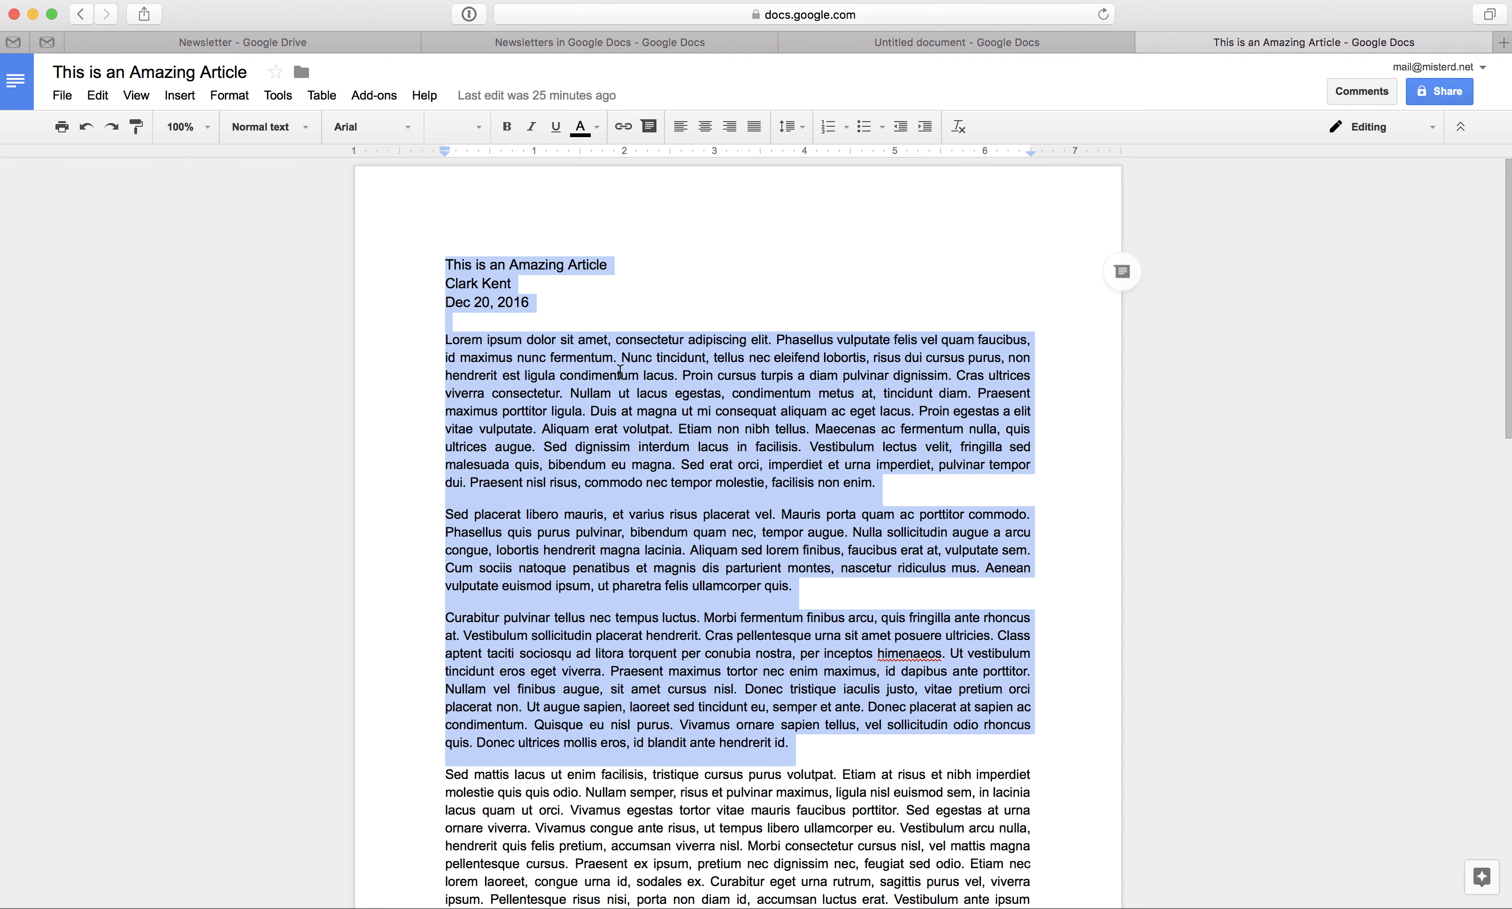
left_click(923, 42)
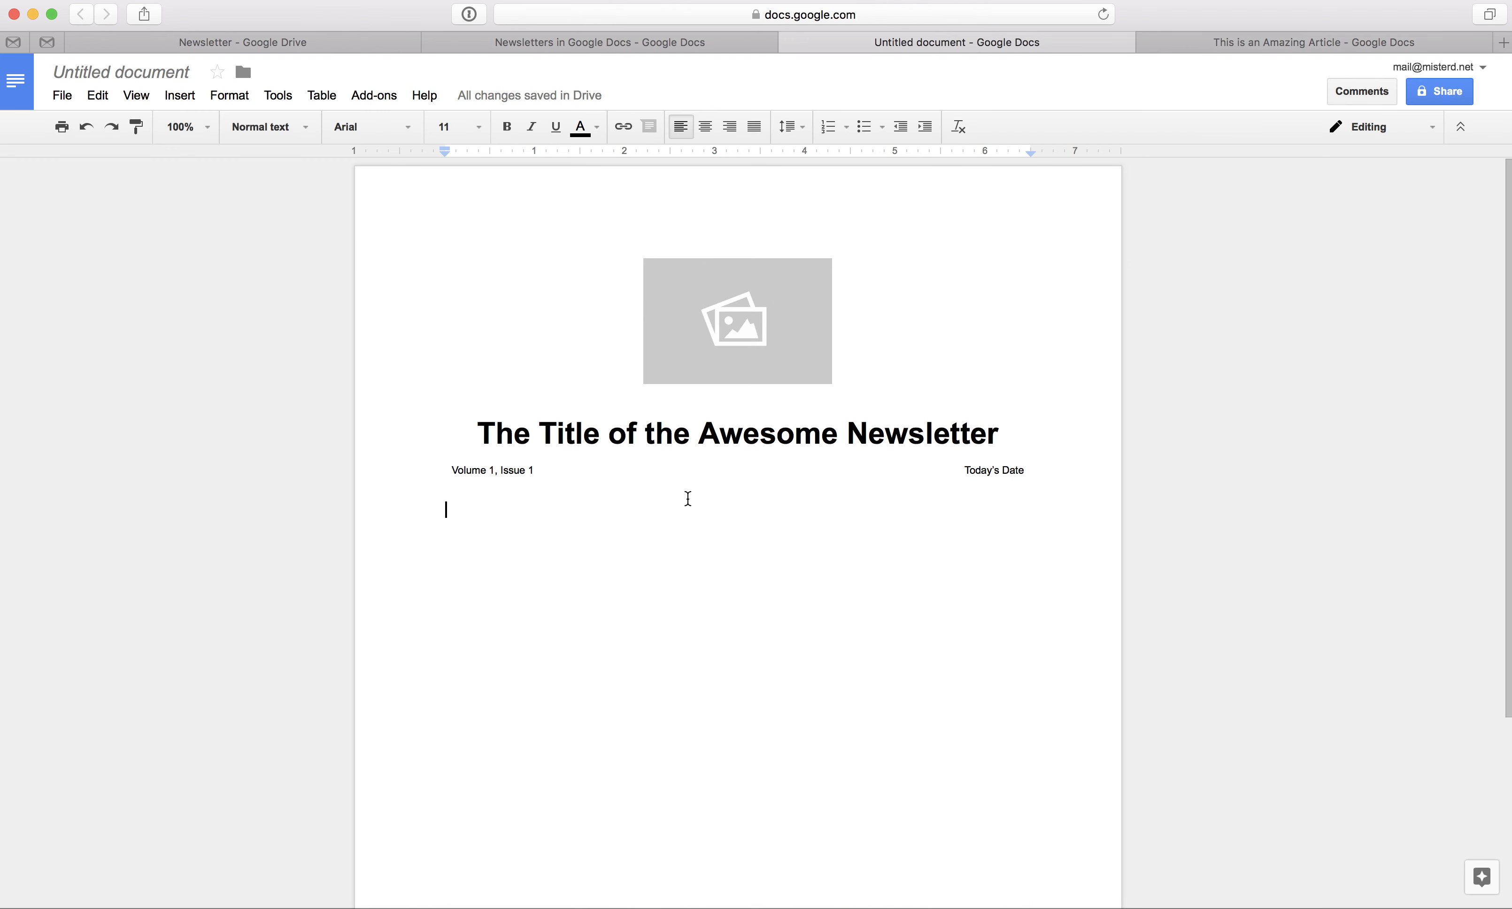
key("super+v")
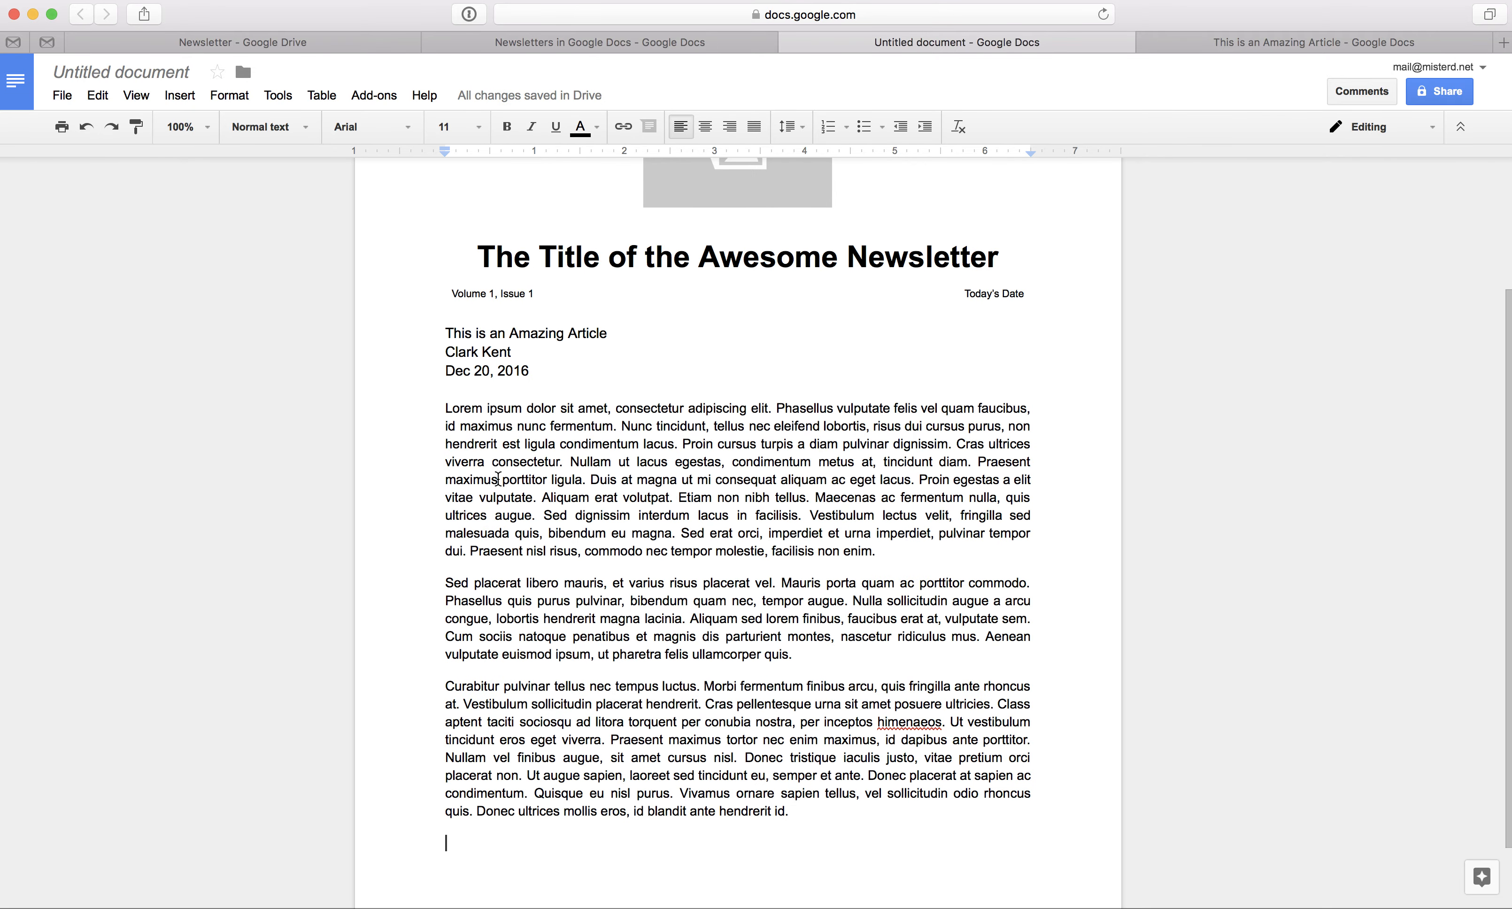
Format the pasted article title "This is an Amazing Article" as 18 pt bold
scroll(498, 479, "up", 3)
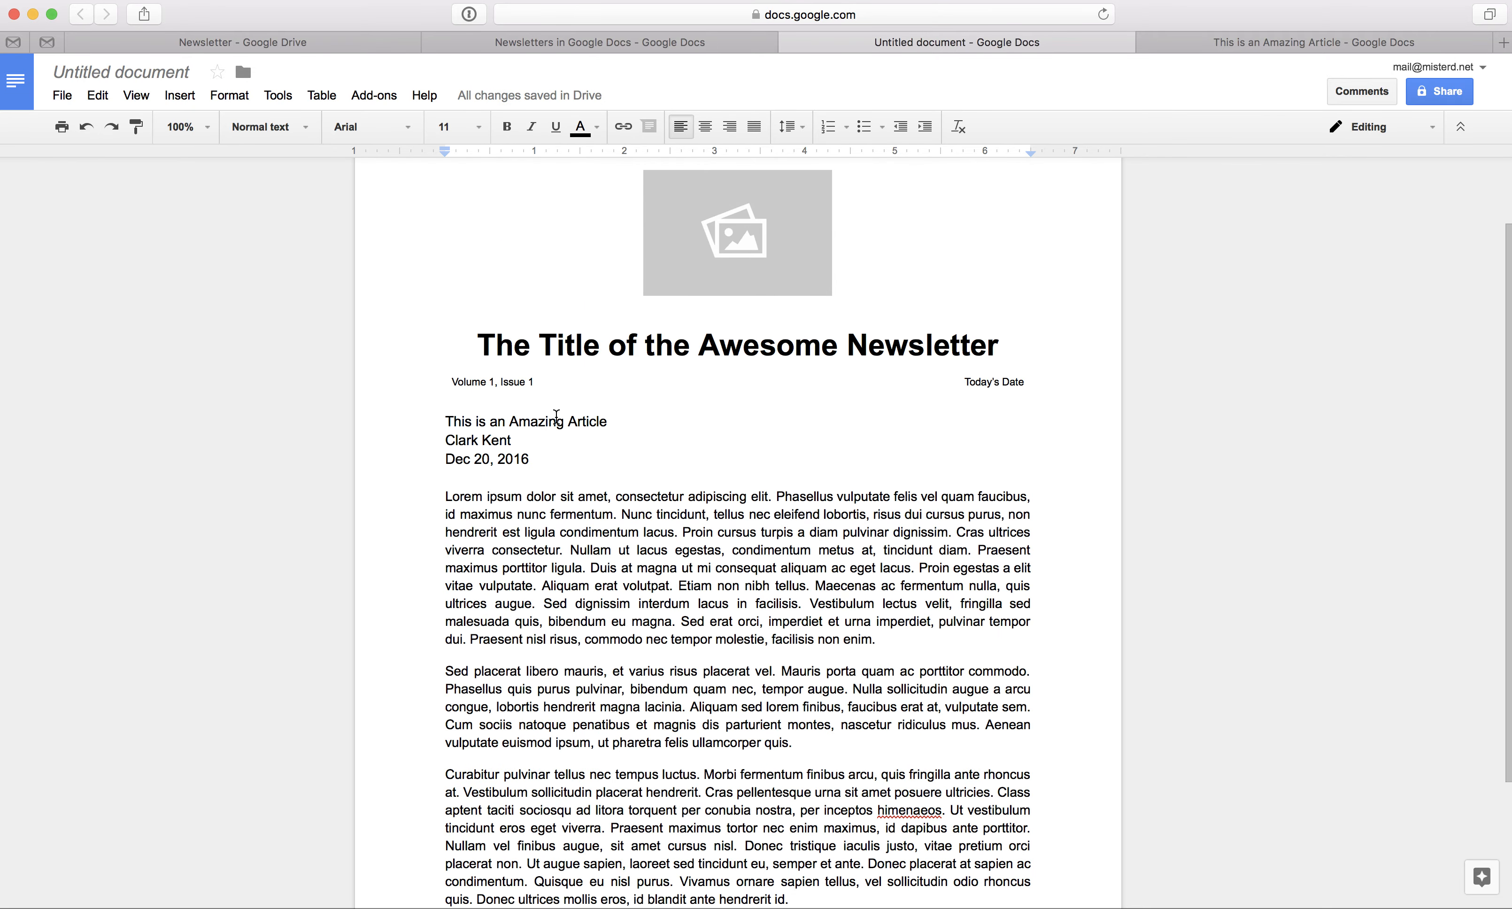
triple_click(543, 420)
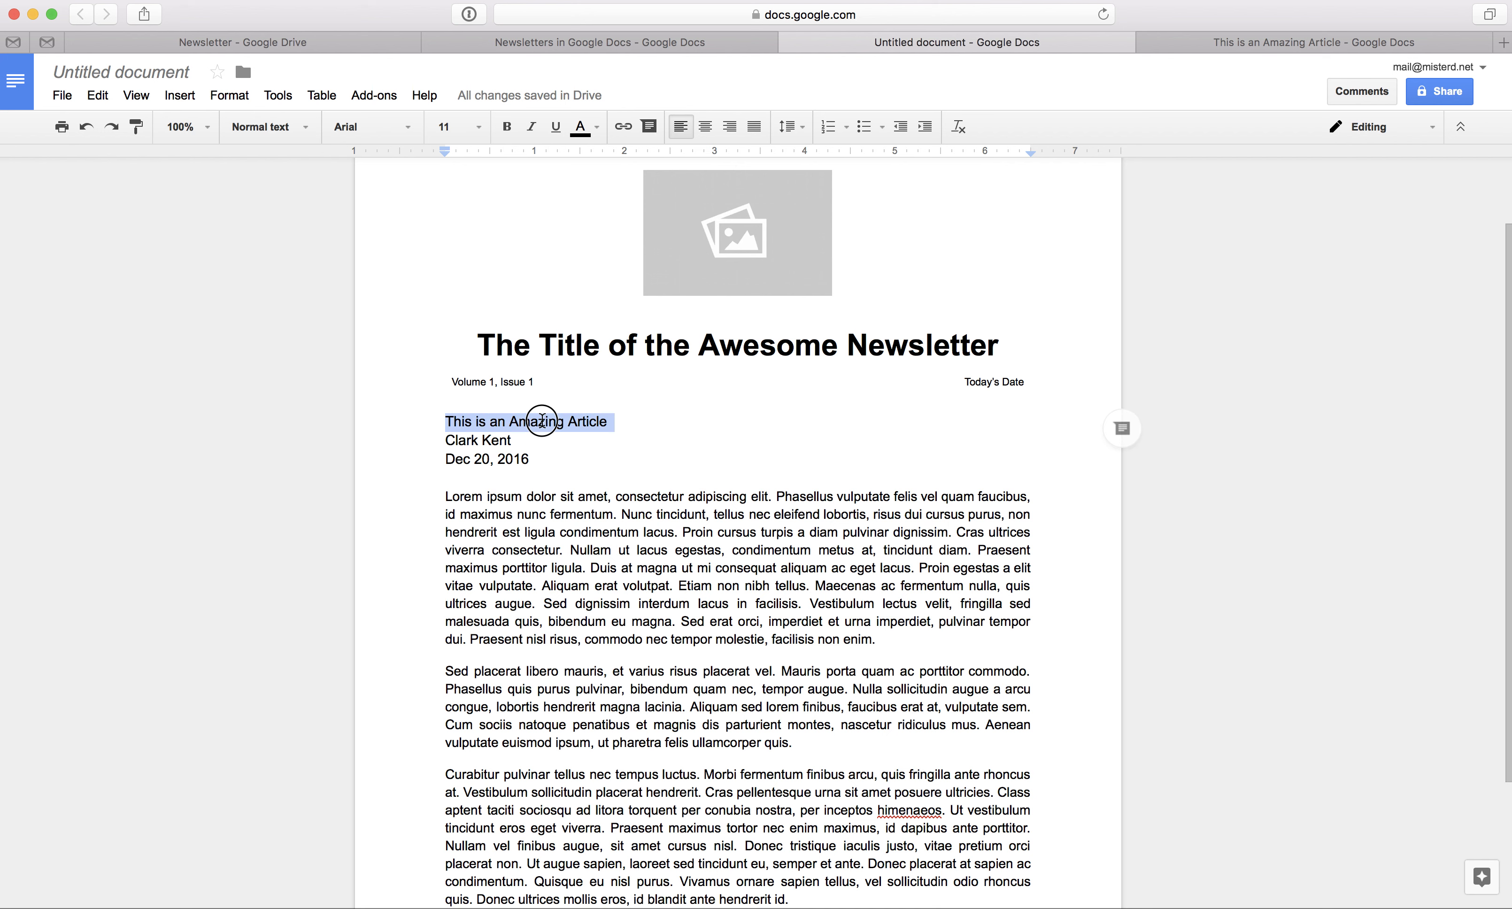
left_click(480, 129)
left_click(480, 288)
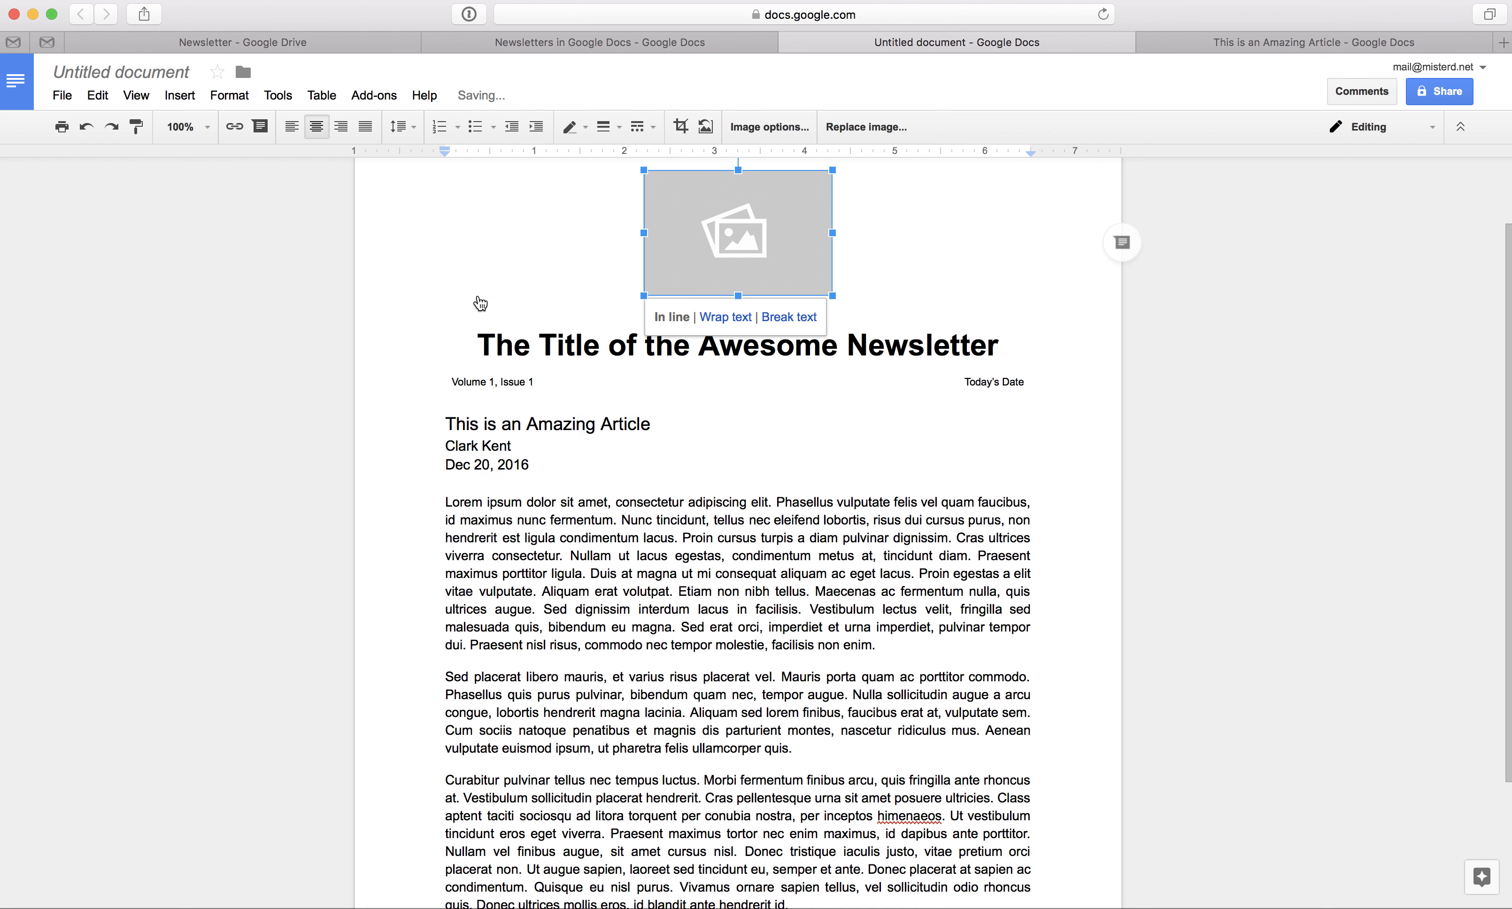
triple_click(485, 423)
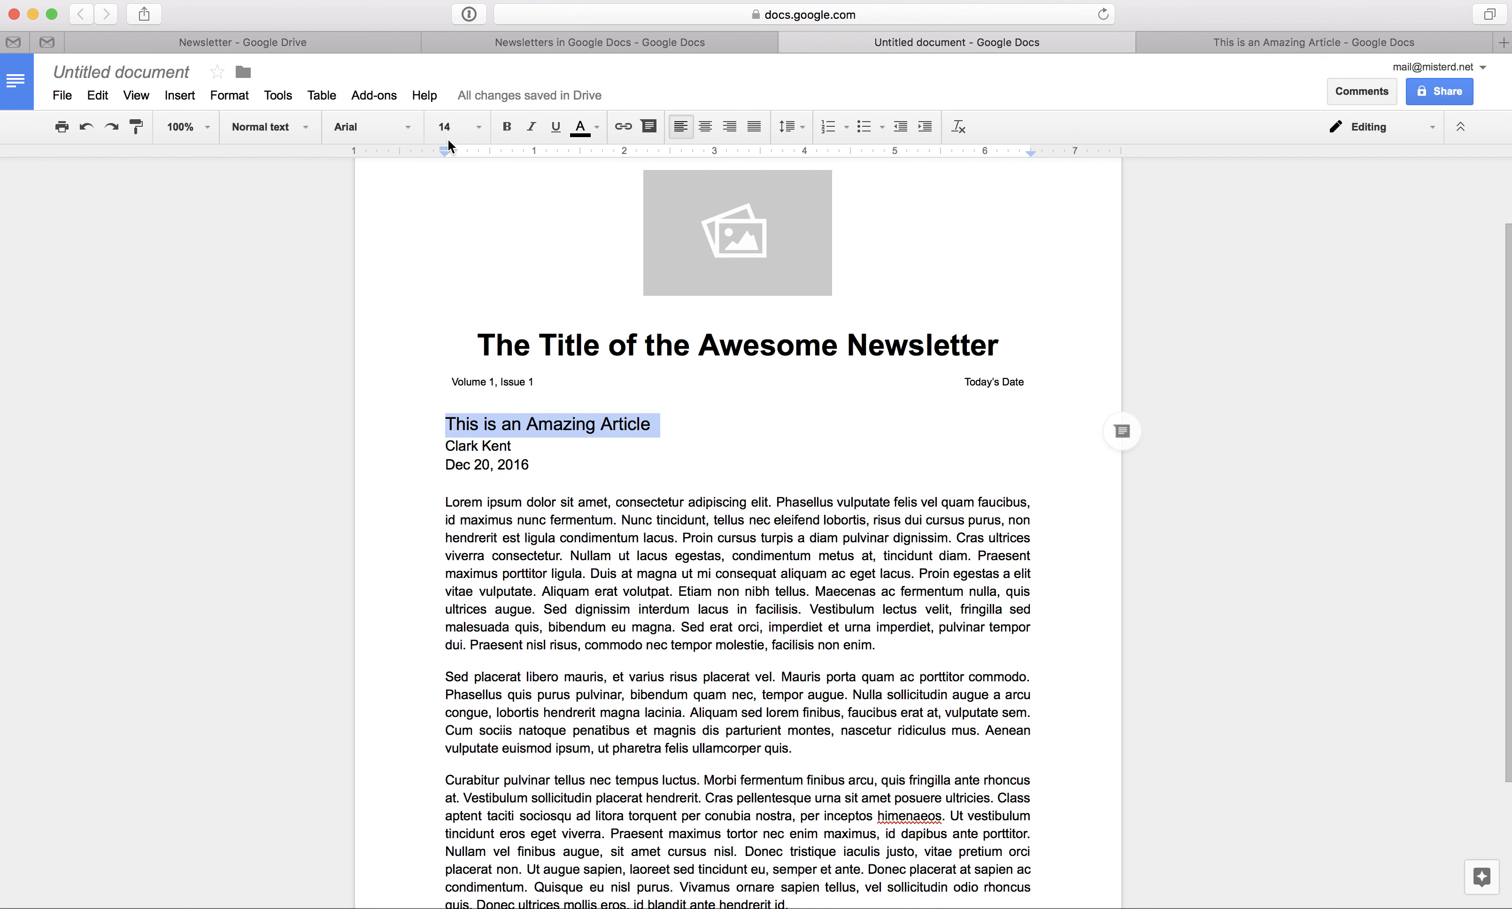
left_click(470, 127)
left_click(478, 312)
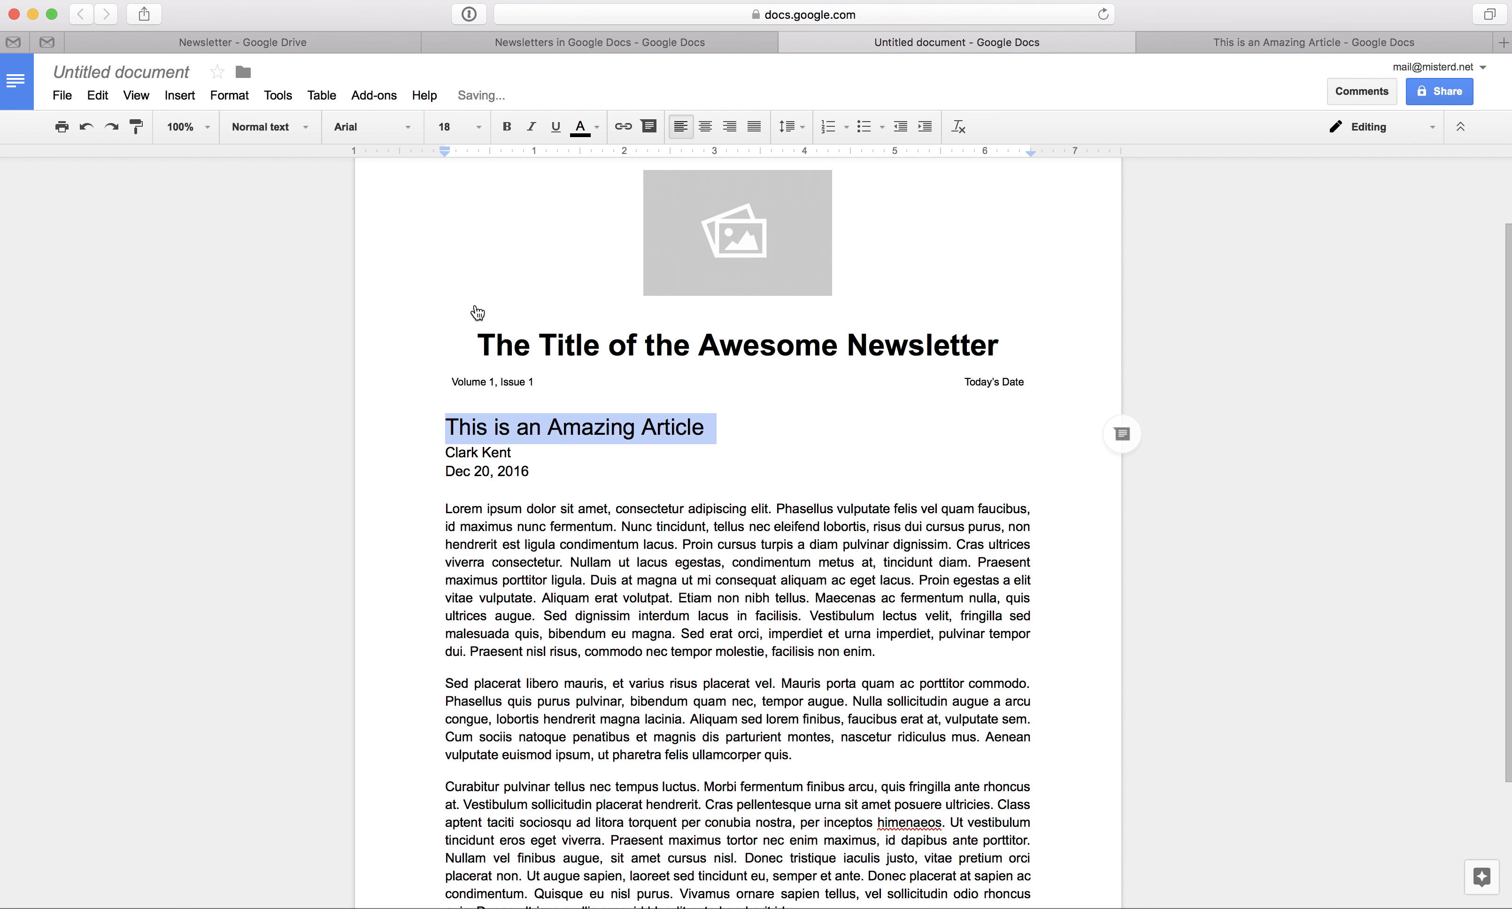
left_click(507, 127)
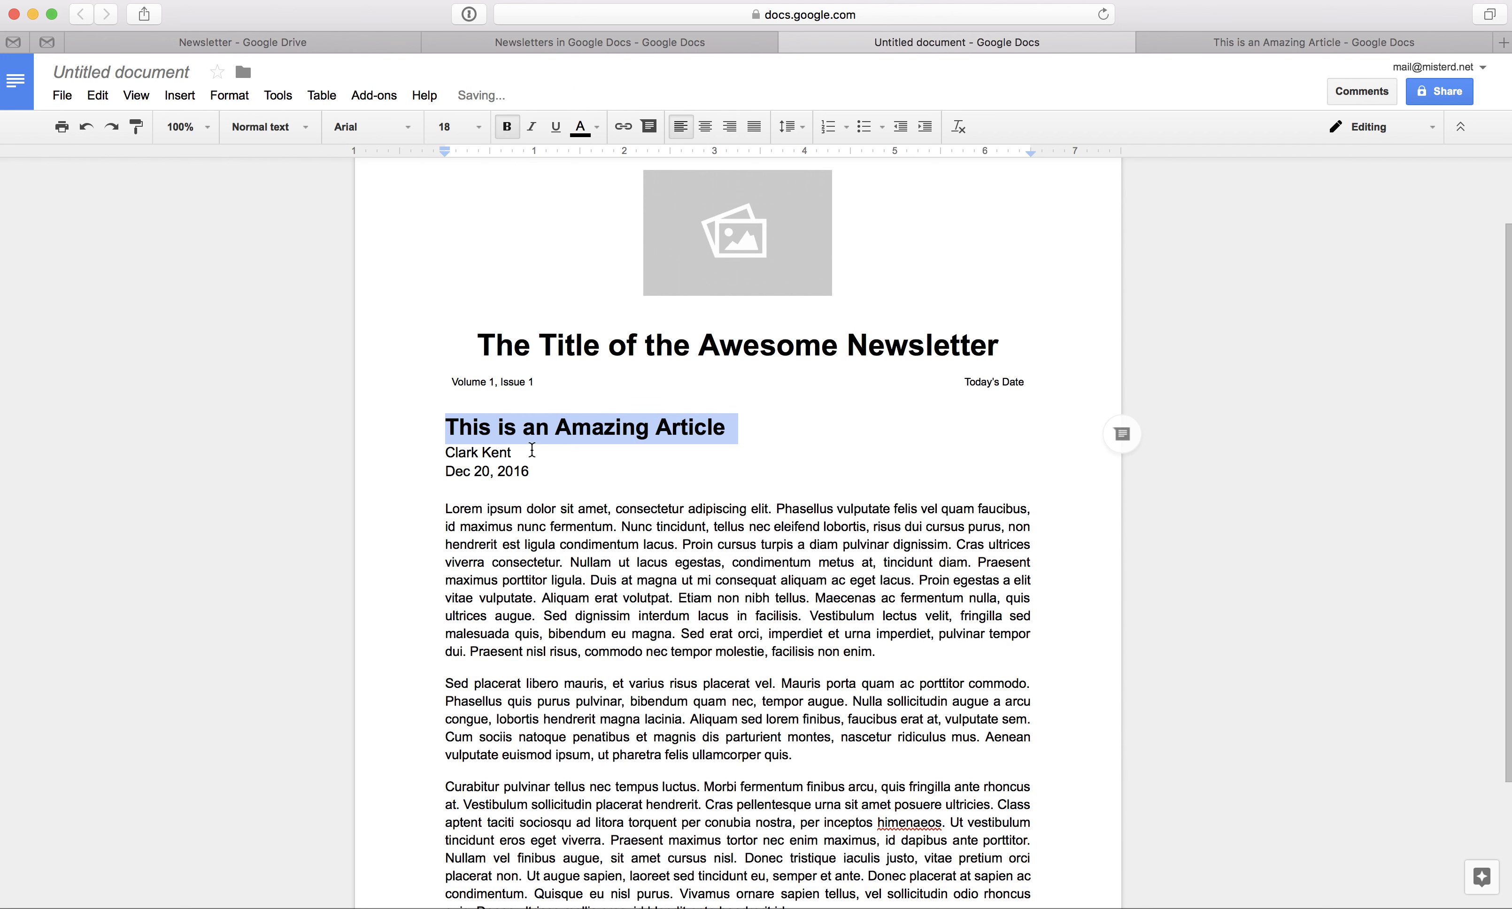
Set the author and date lines under the article title to 8 pt
left_click_drag(536, 470, 446, 449)
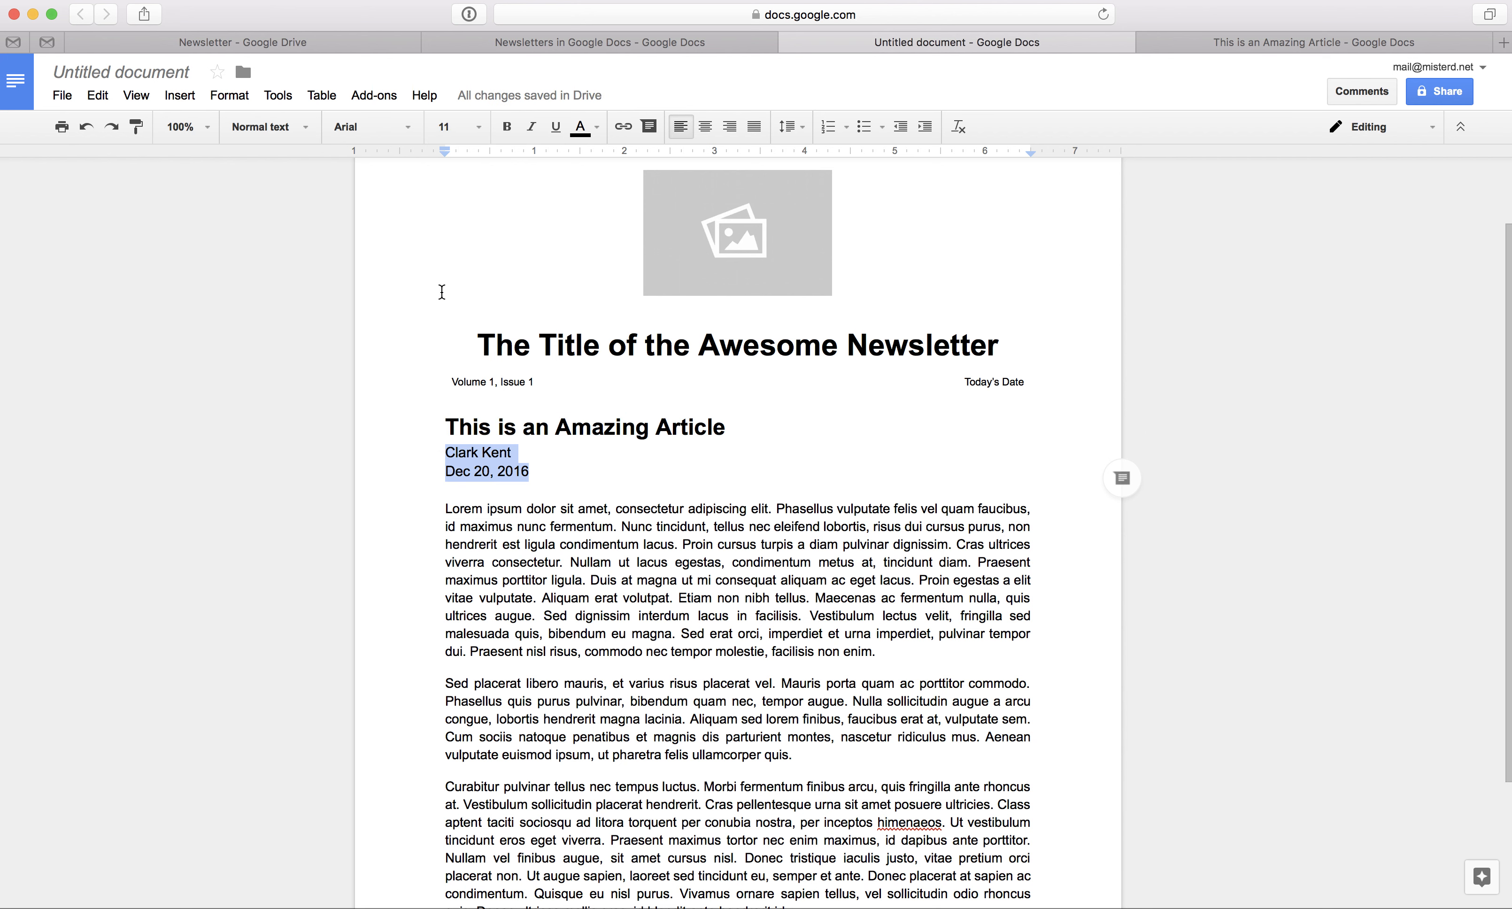
left_click(478, 130)
left_click(480, 159)
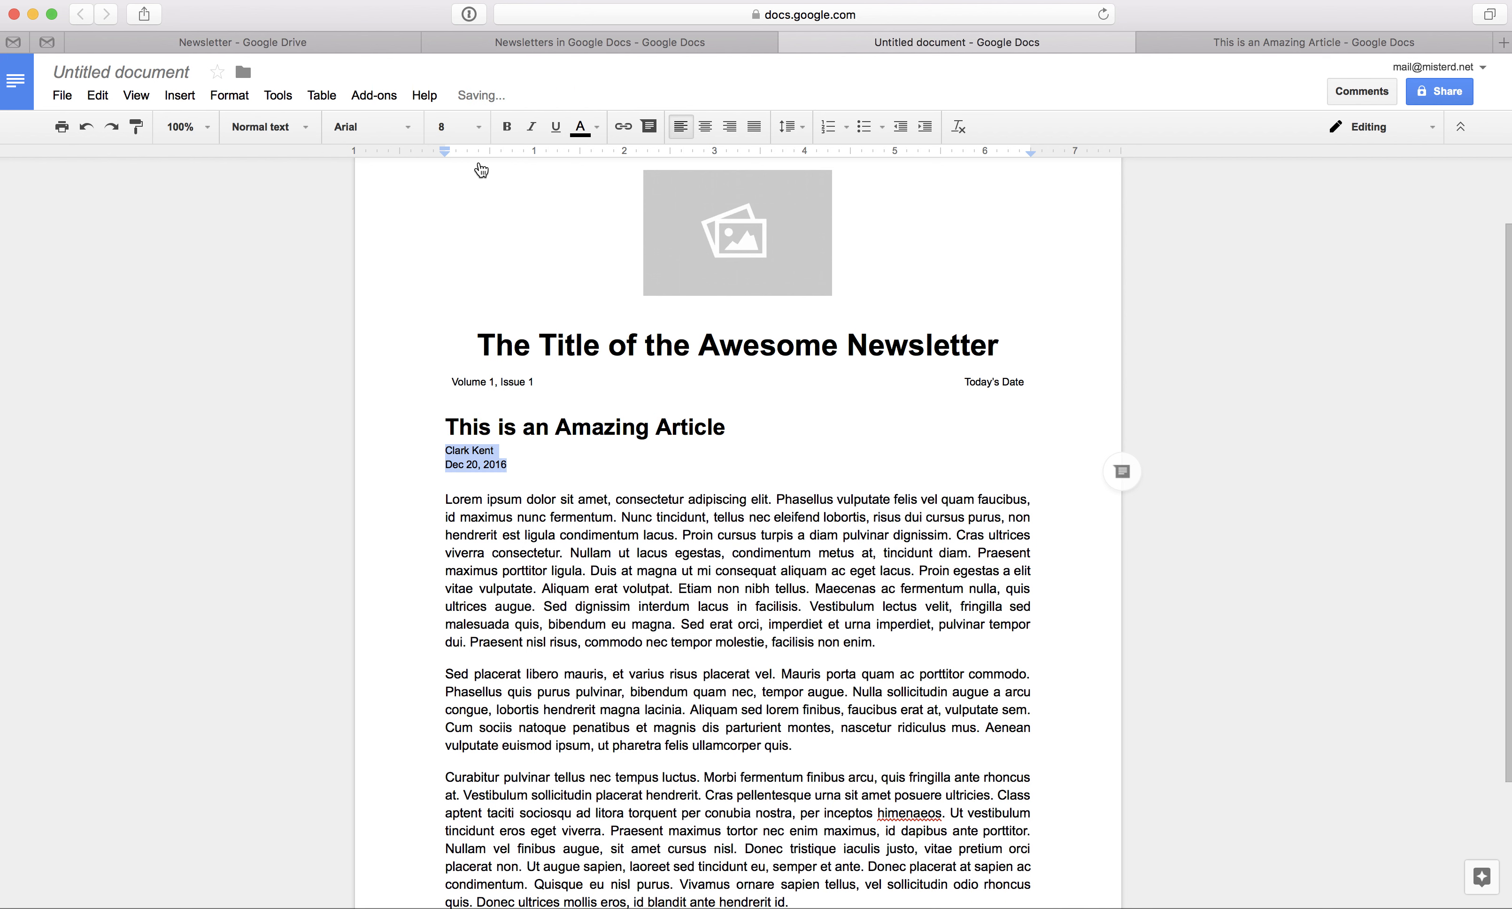
scroll(475, 504, "up", 3)
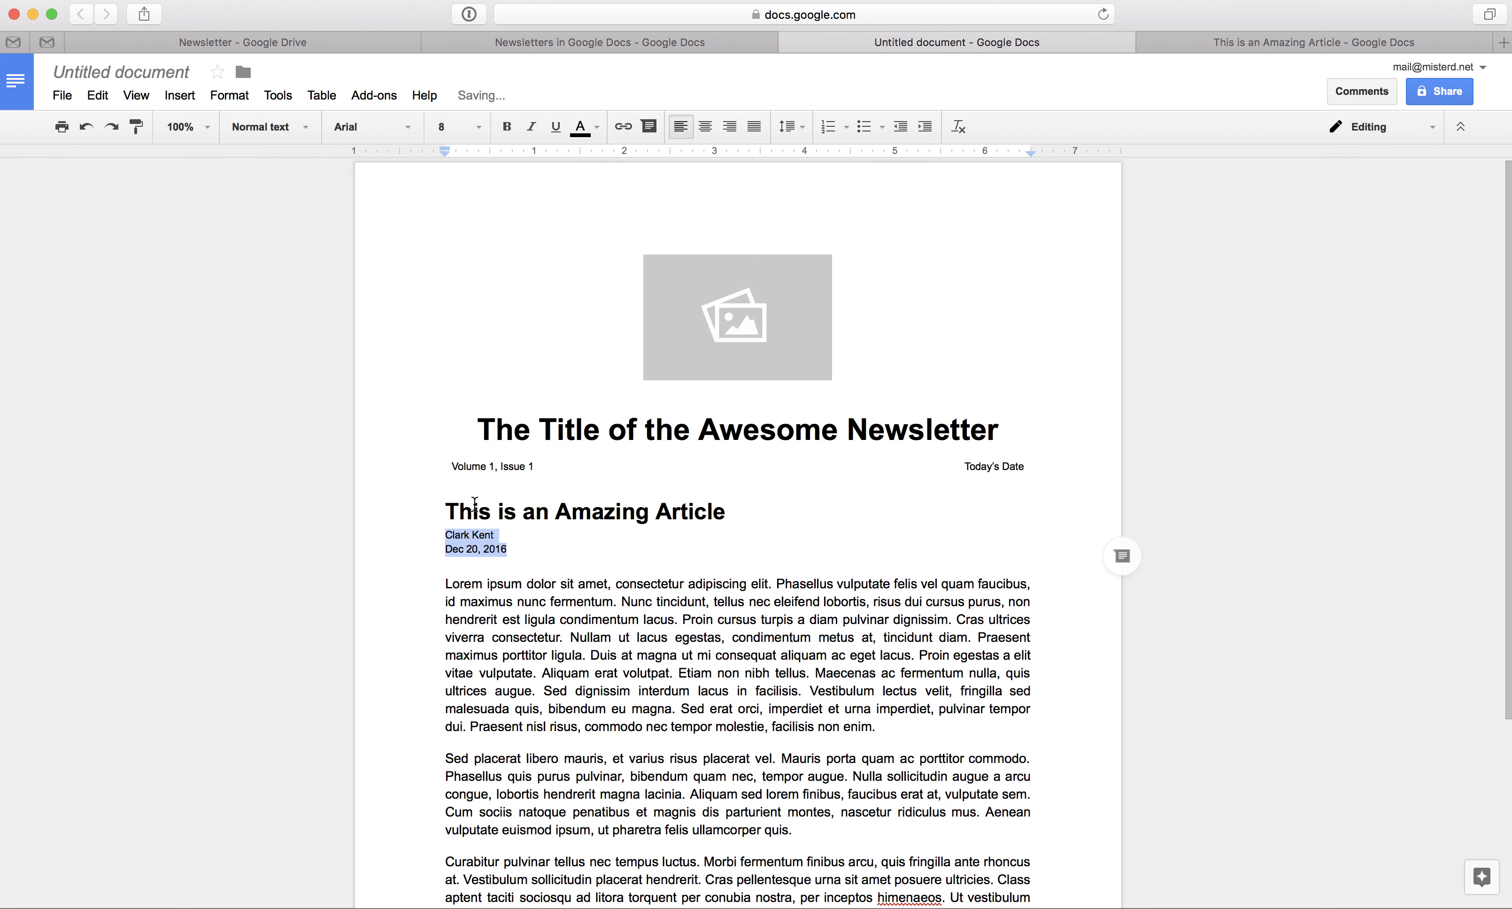
Lay out the whole article, from its title through the last paragraph, in 2 columns with narrower spacing between them
left_click_drag(450, 509, 472, 547)
scroll(748, 738, "down", 8)
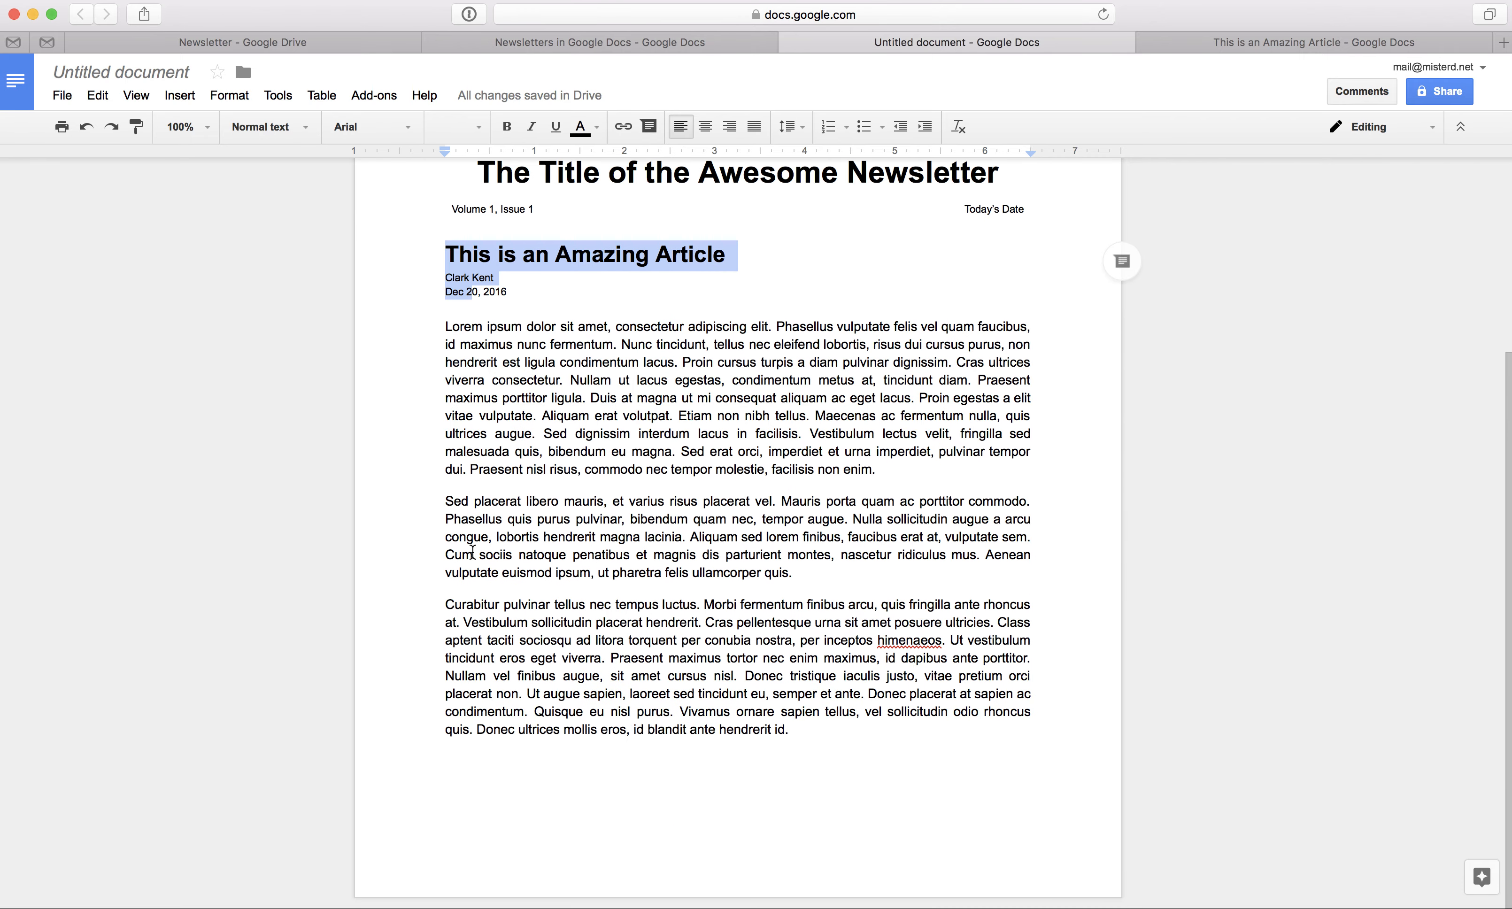
left_click_drag(482, 239, 434, 238)
left_click(249, 98)
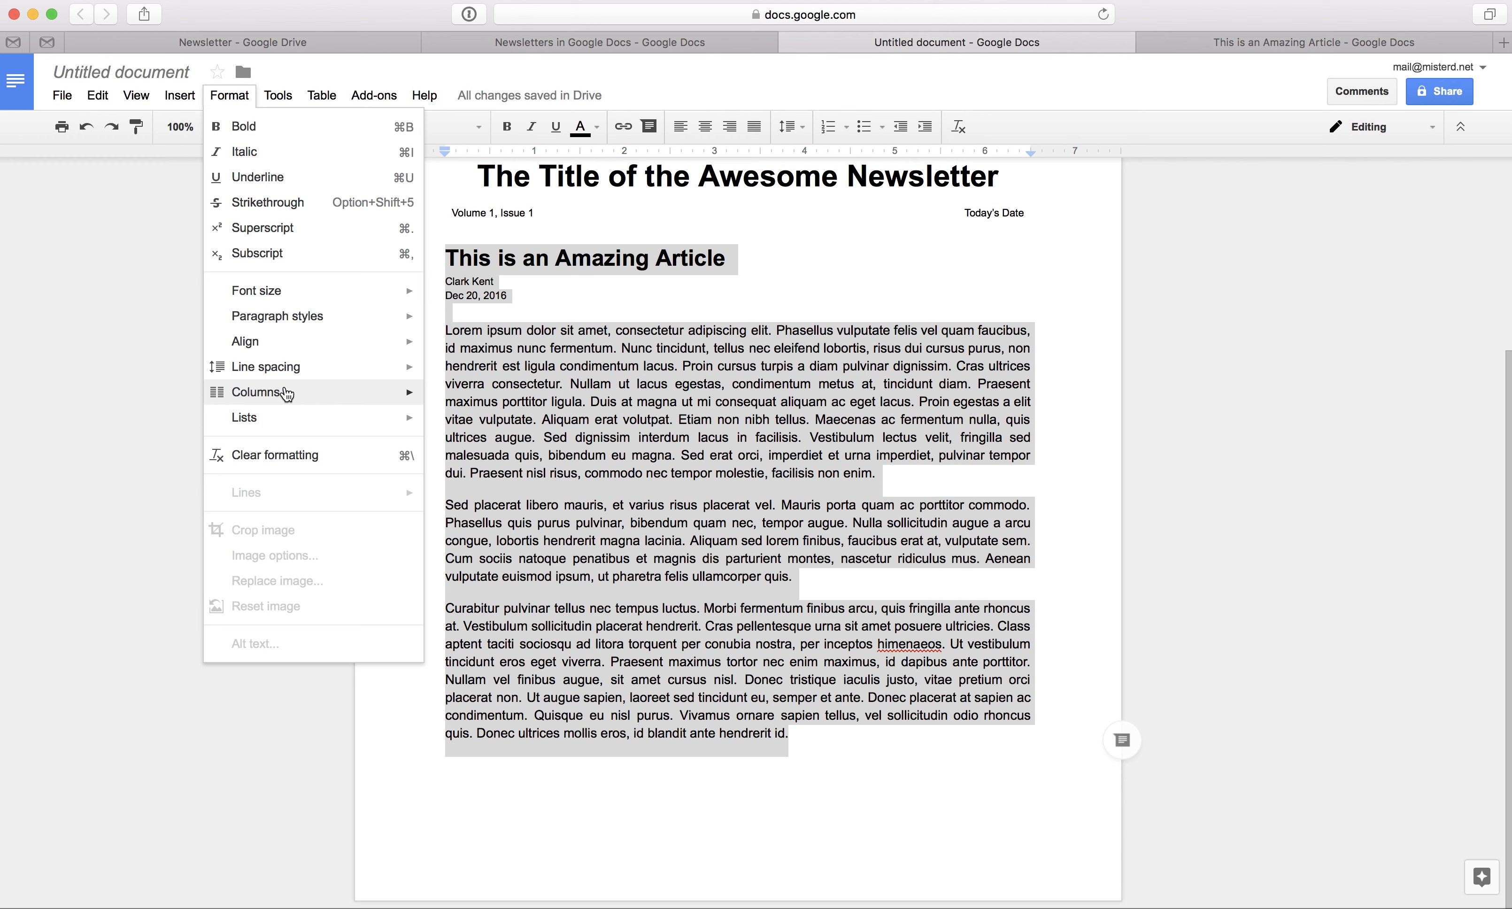
mouse_move(286, 392)
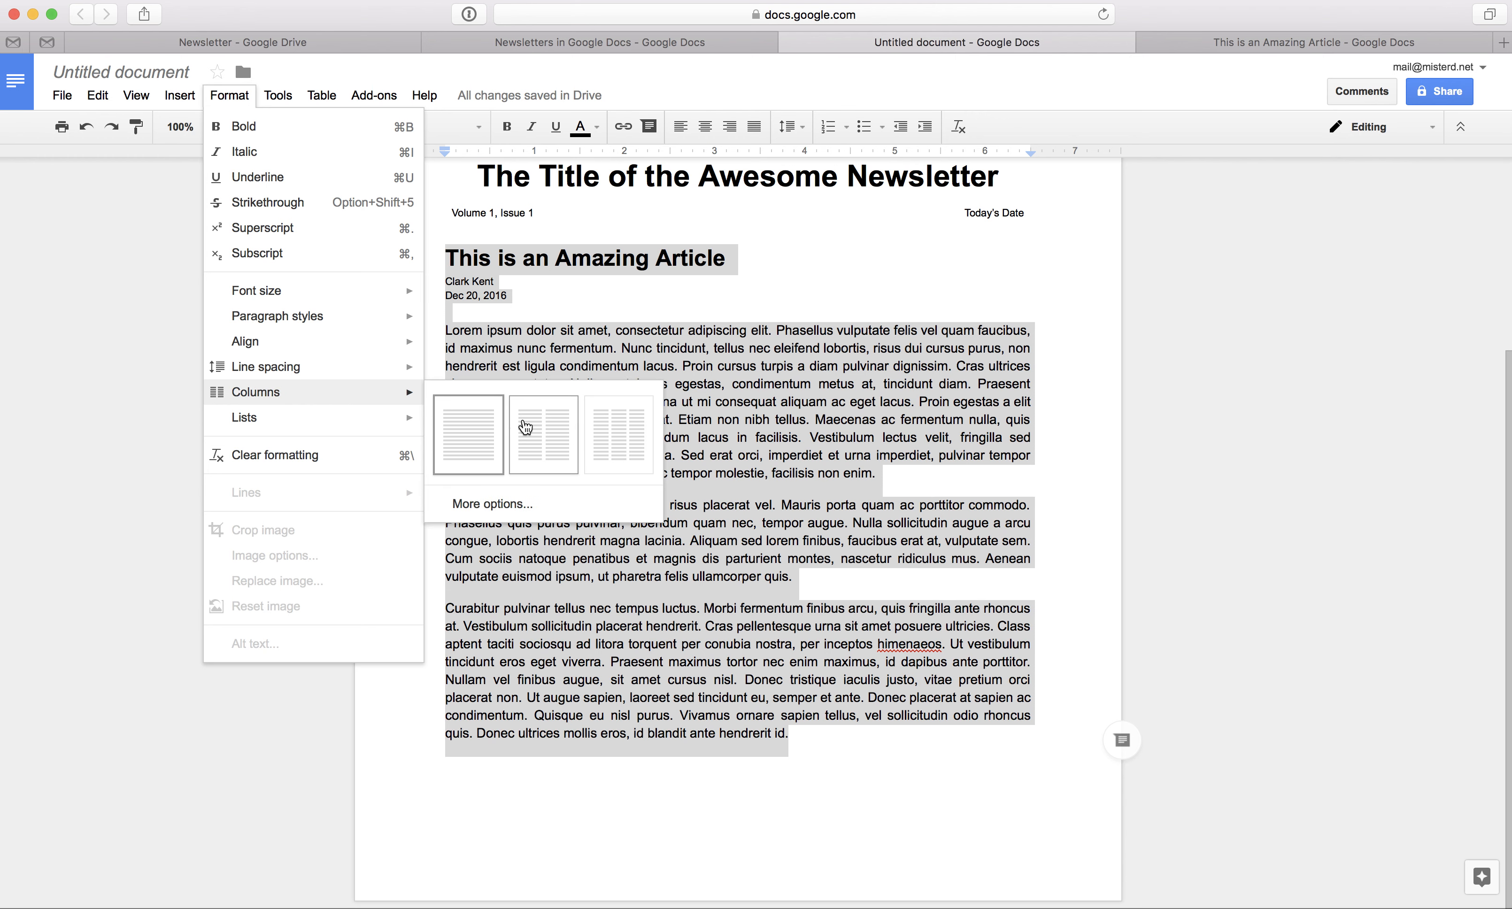
left_click(519, 502)
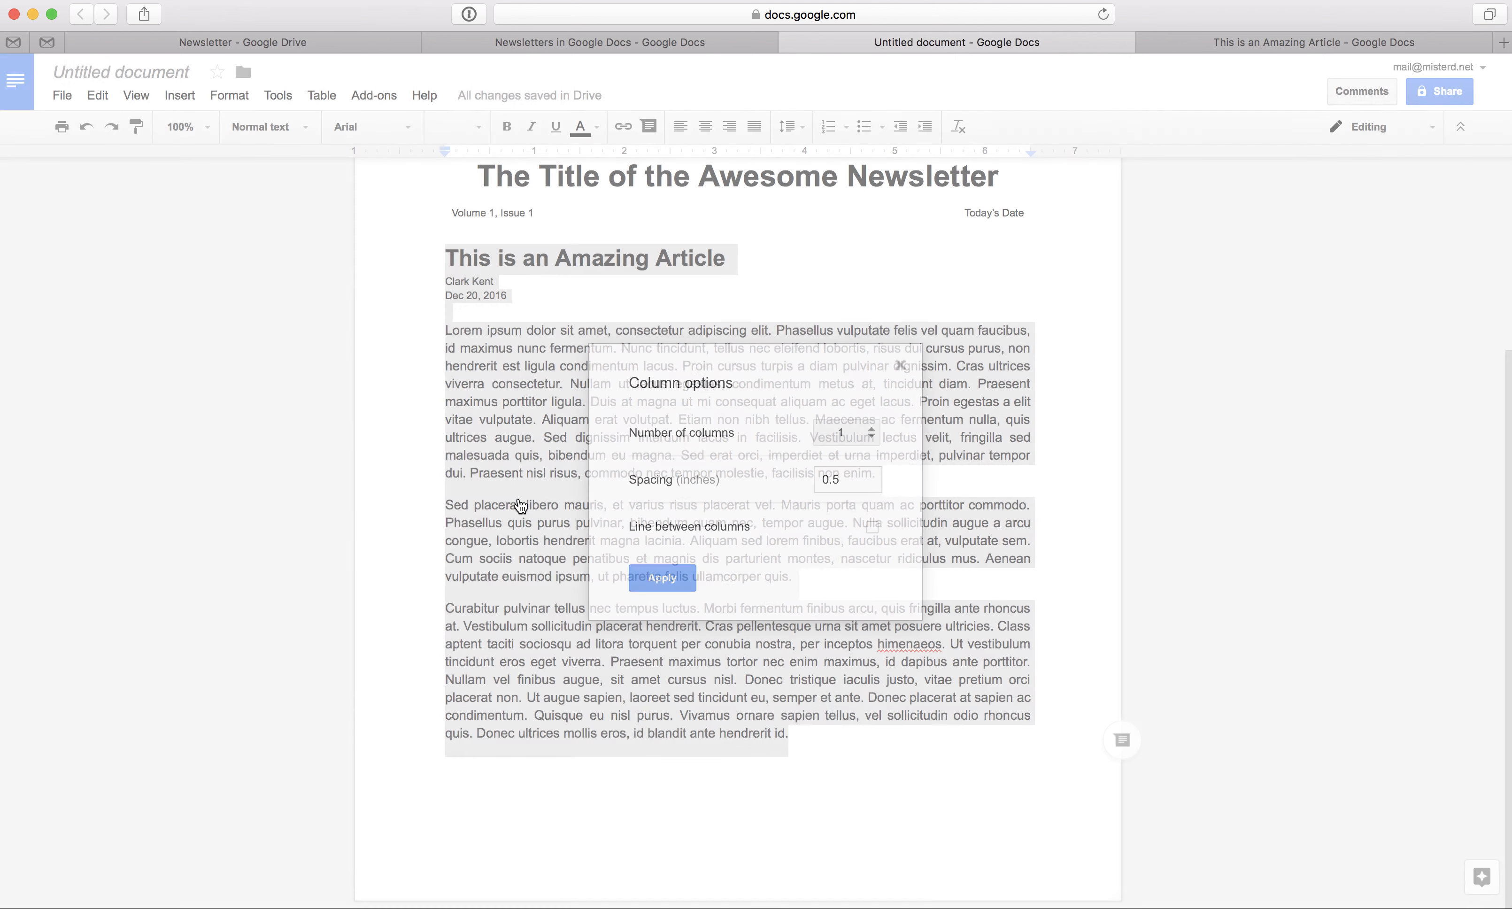
left_click(848, 420)
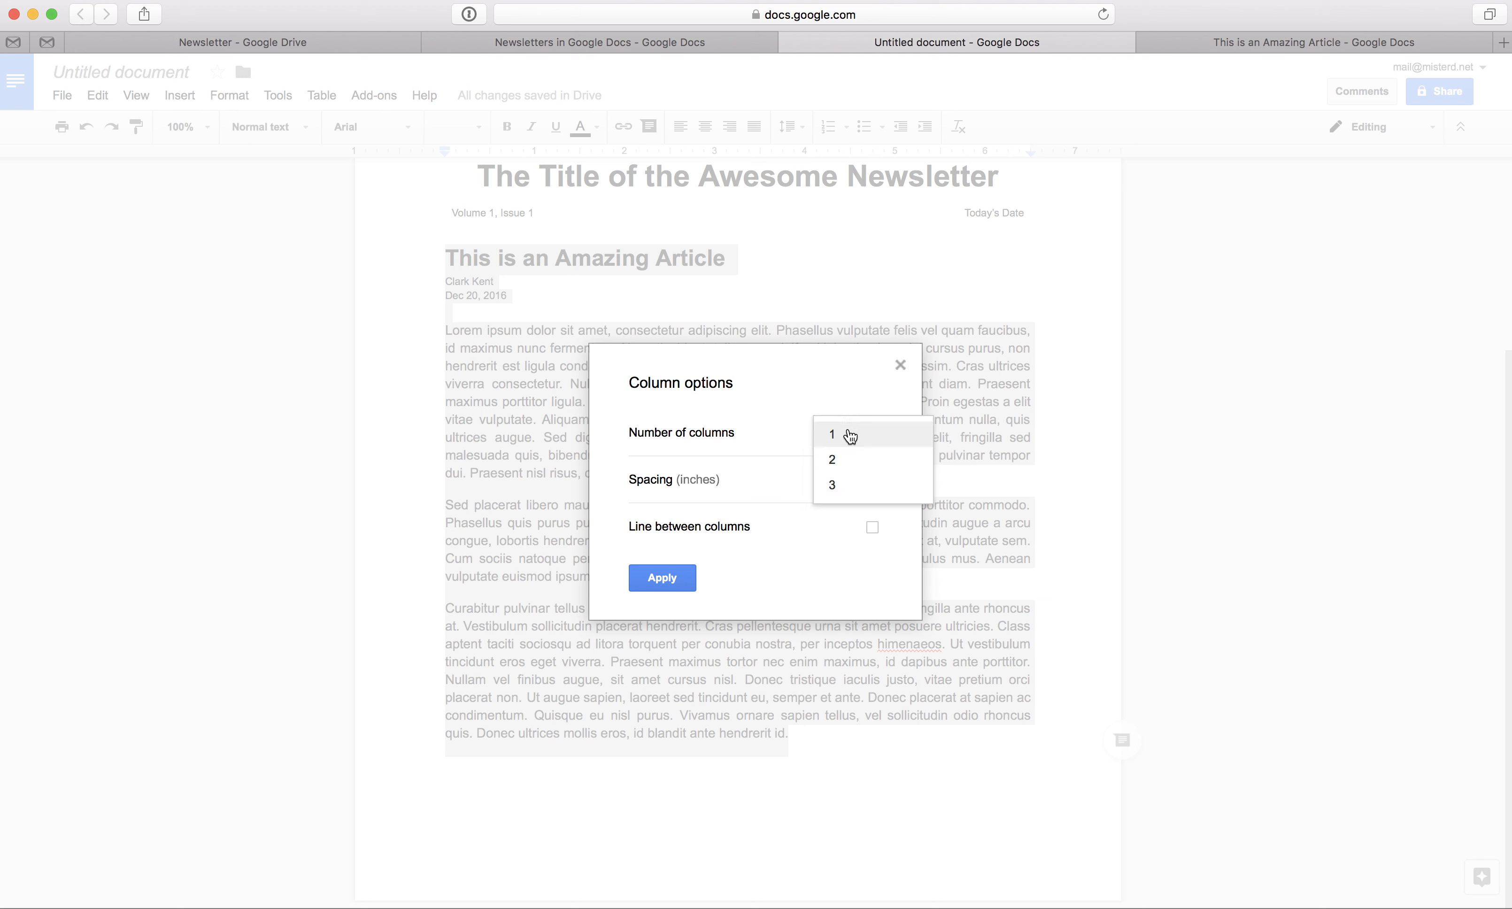
left_click(853, 465)
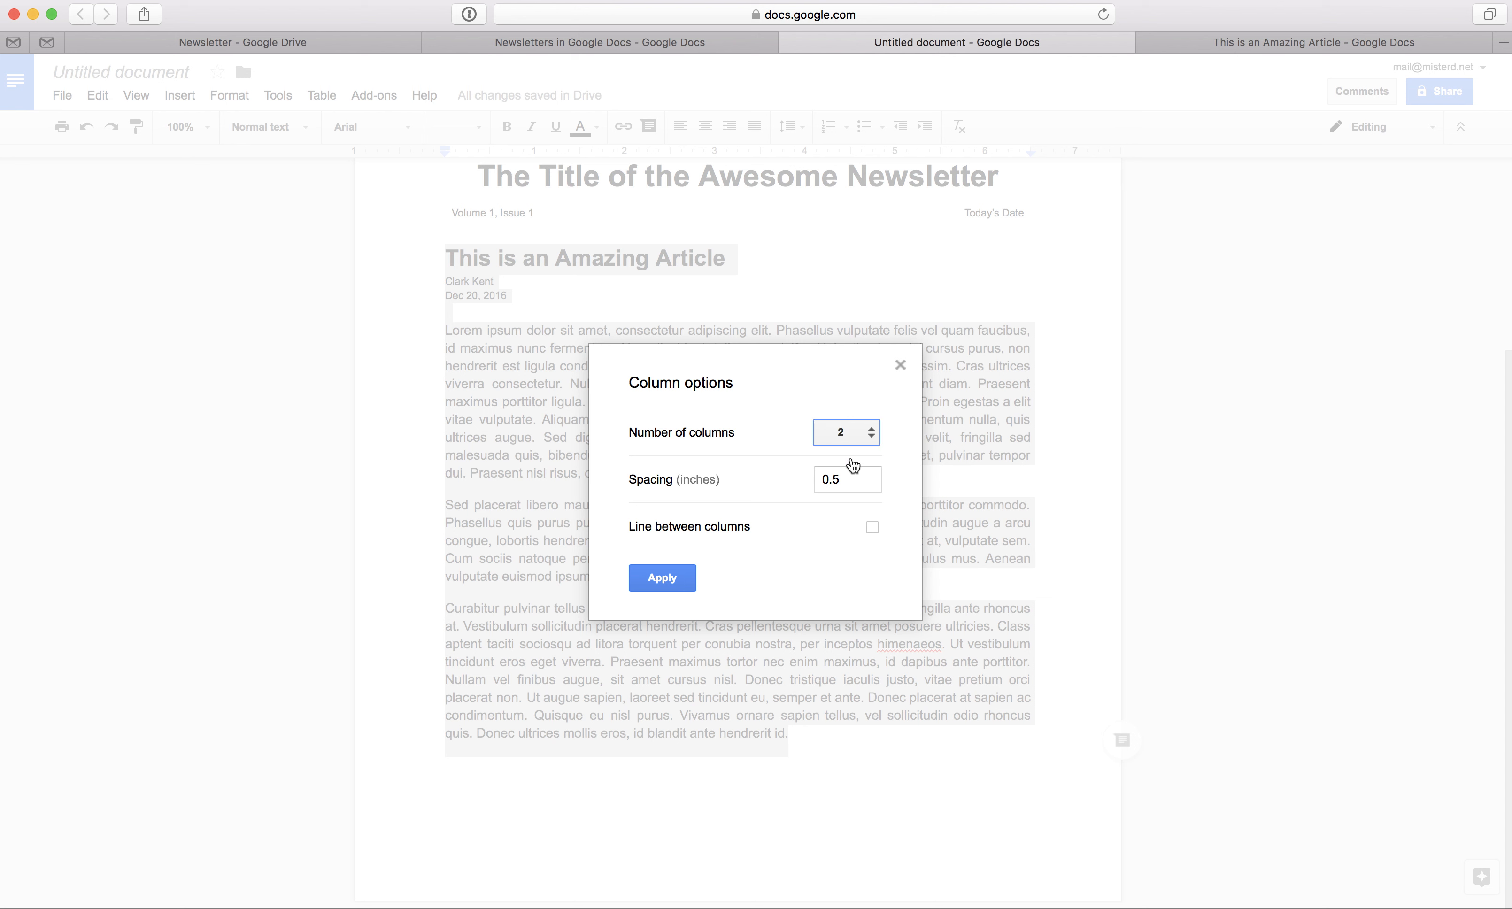
left_click(832, 481)
type("2")
left_click(872, 528)
left_click(690, 578)
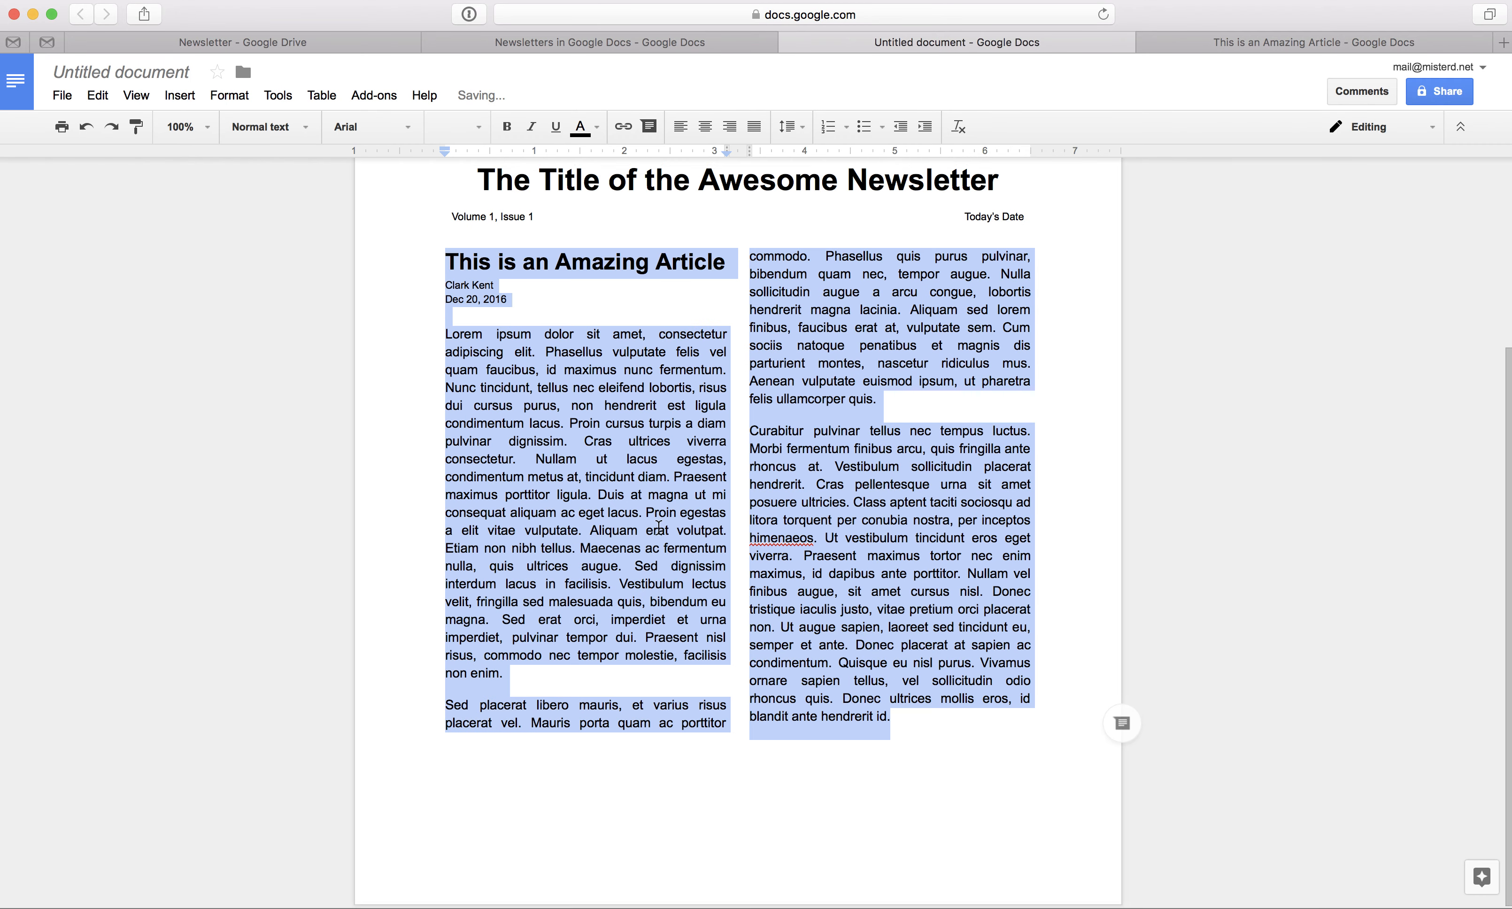
scroll(658, 527, "up", 5)
left_click(849, 574)
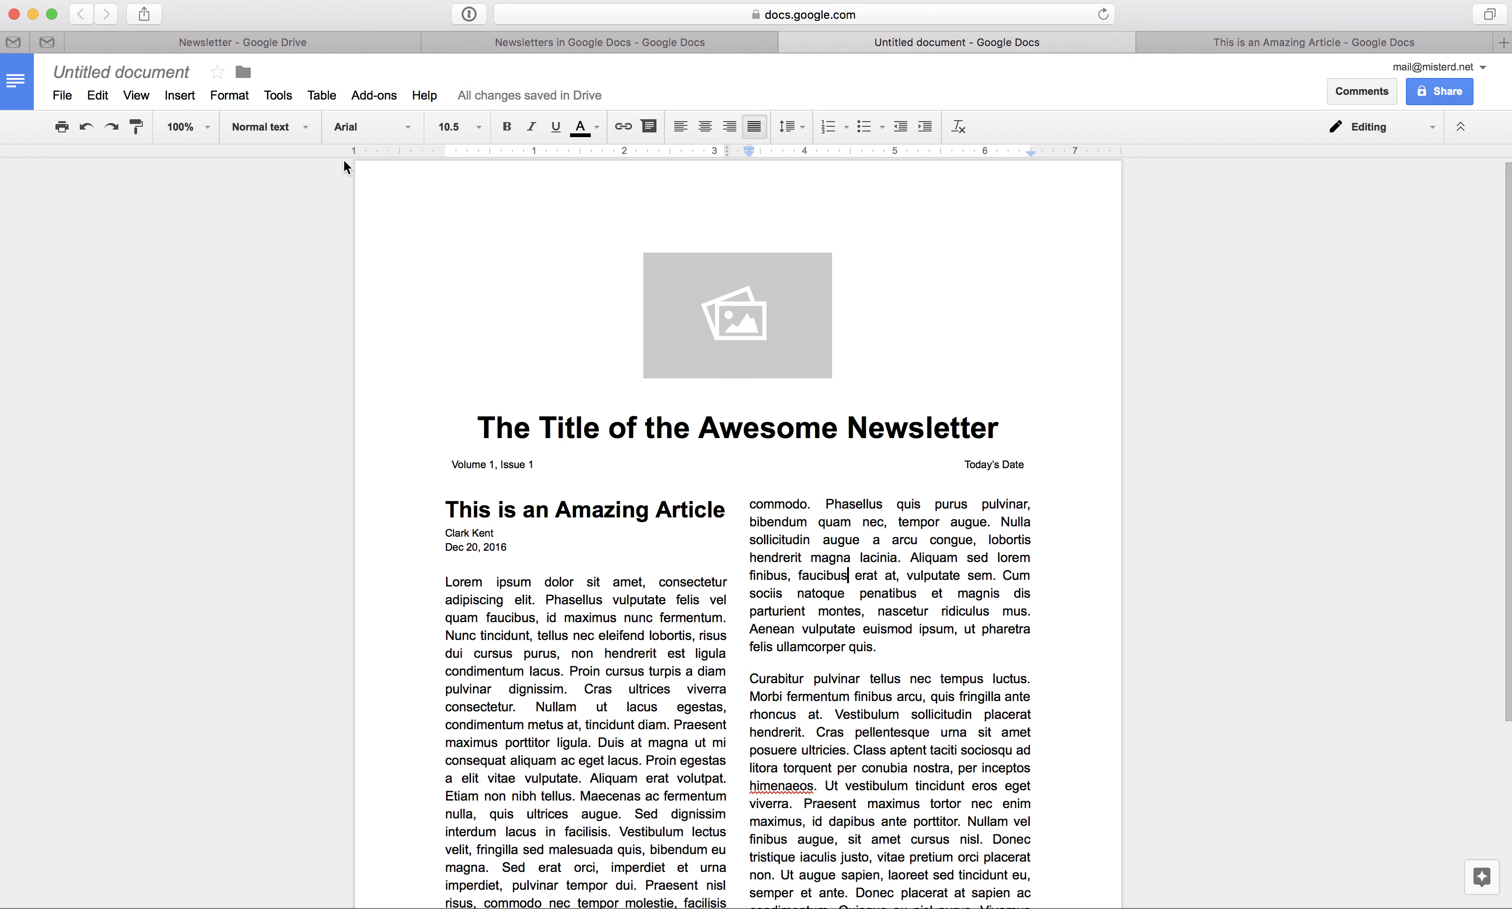
left_click(192, 106)
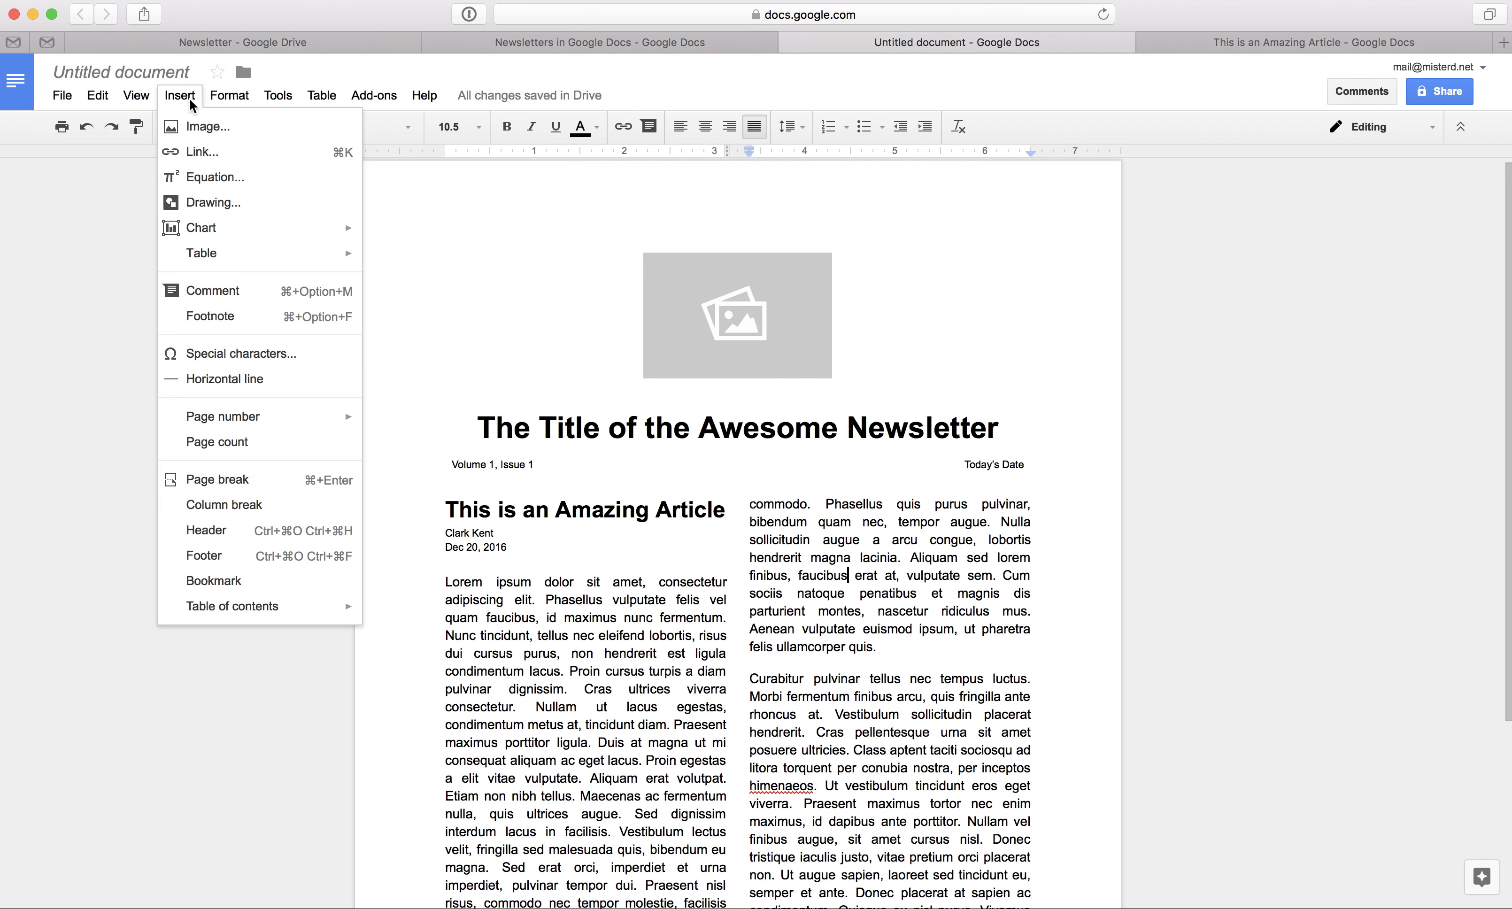
left_click(228, 378)
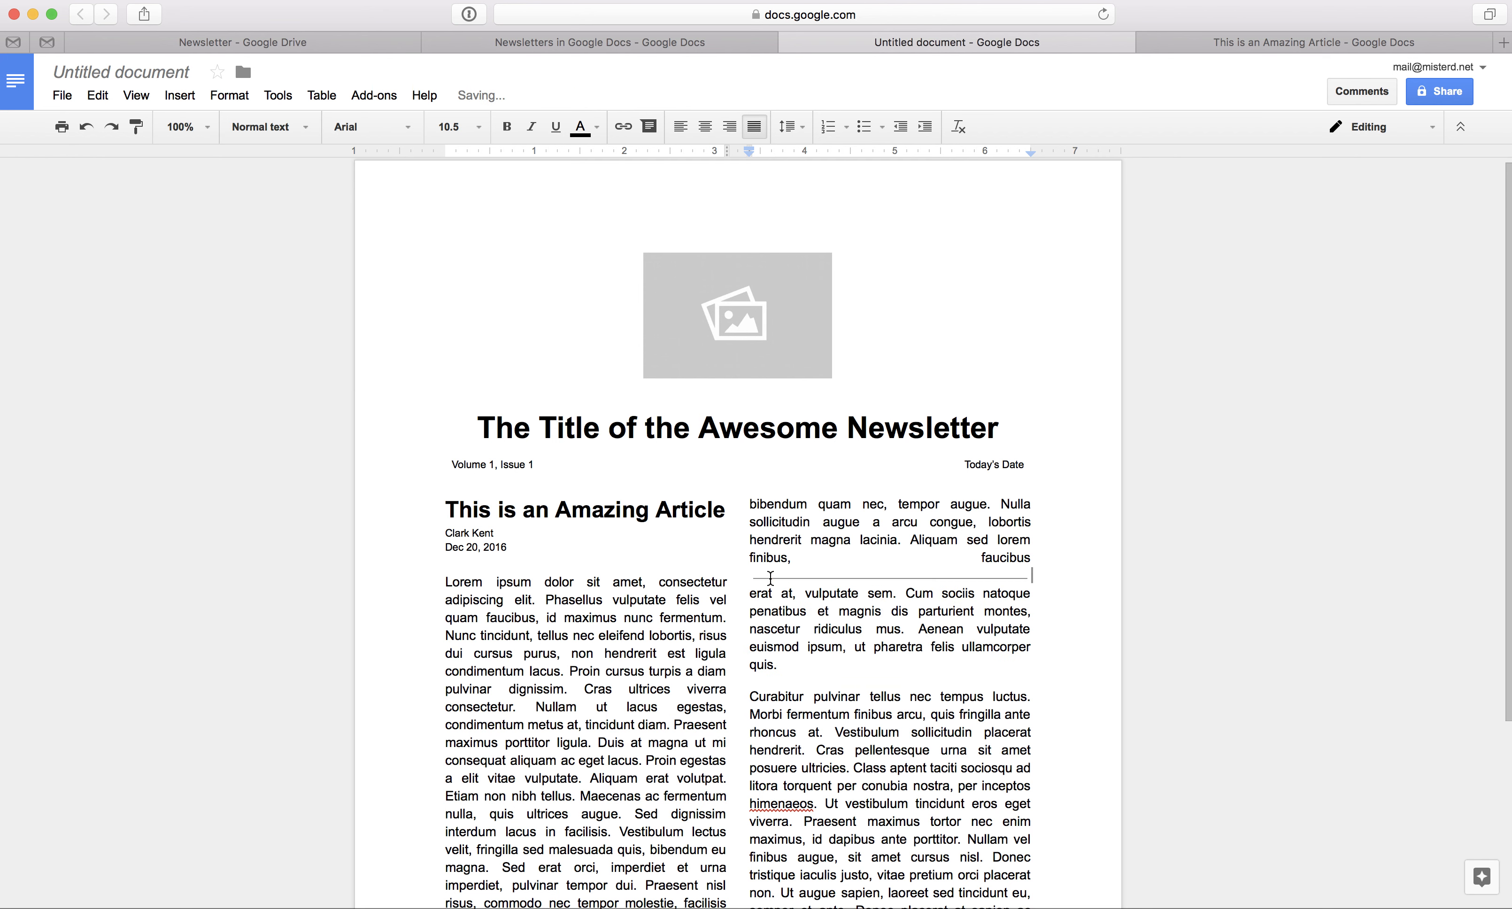
left_click(818, 575)
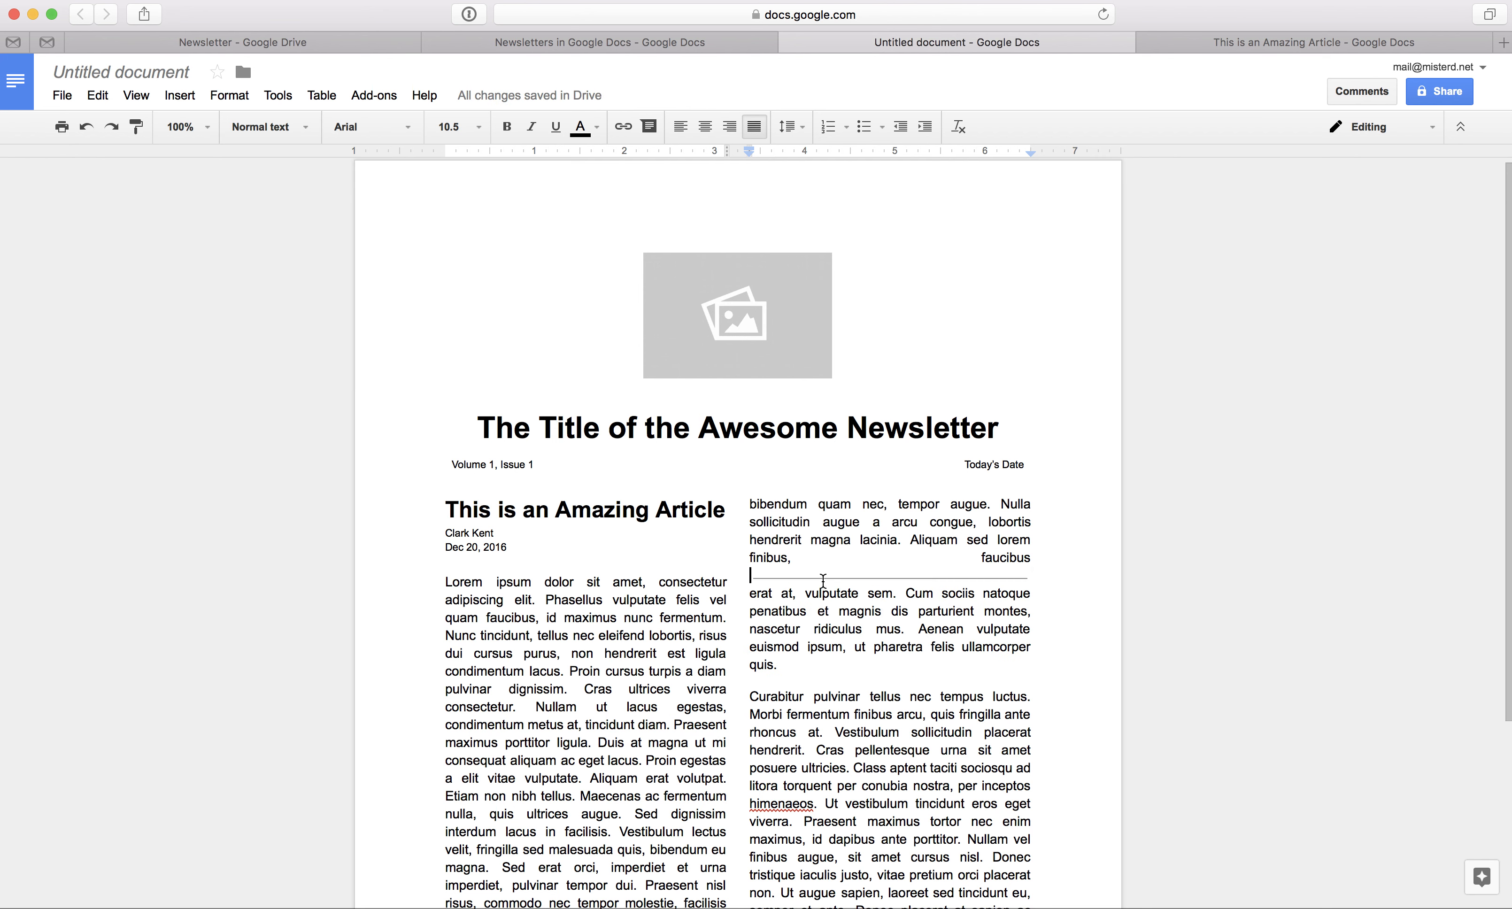
left_click(846, 577)
left_click(1003, 581)
key("BackSpace")
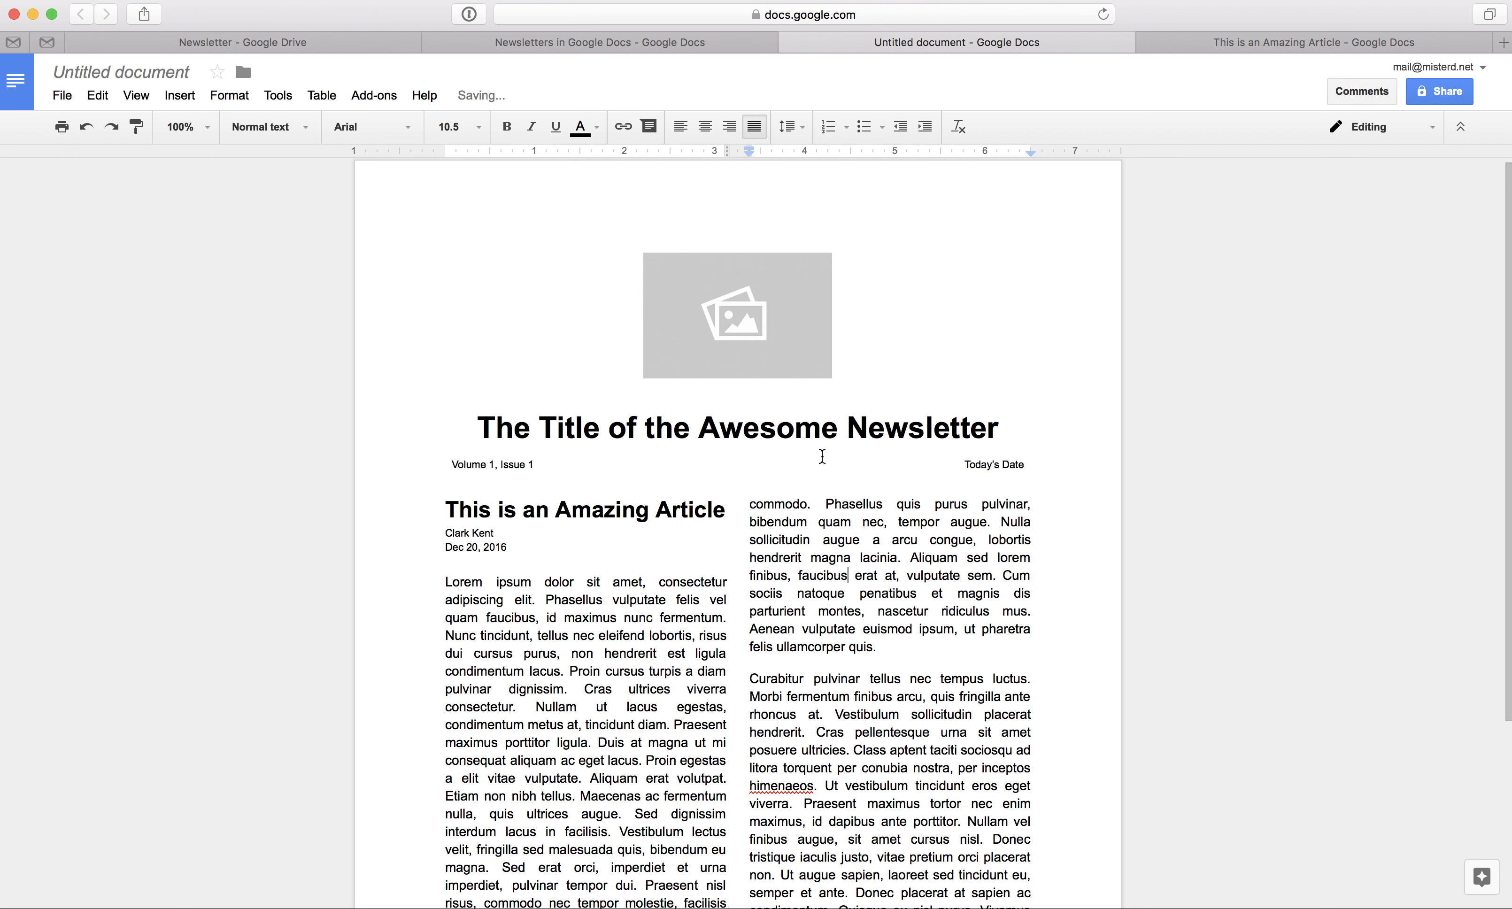
Insert a horizontal line on the empty line between the newsletter's title table and the article
left_click(865, 485)
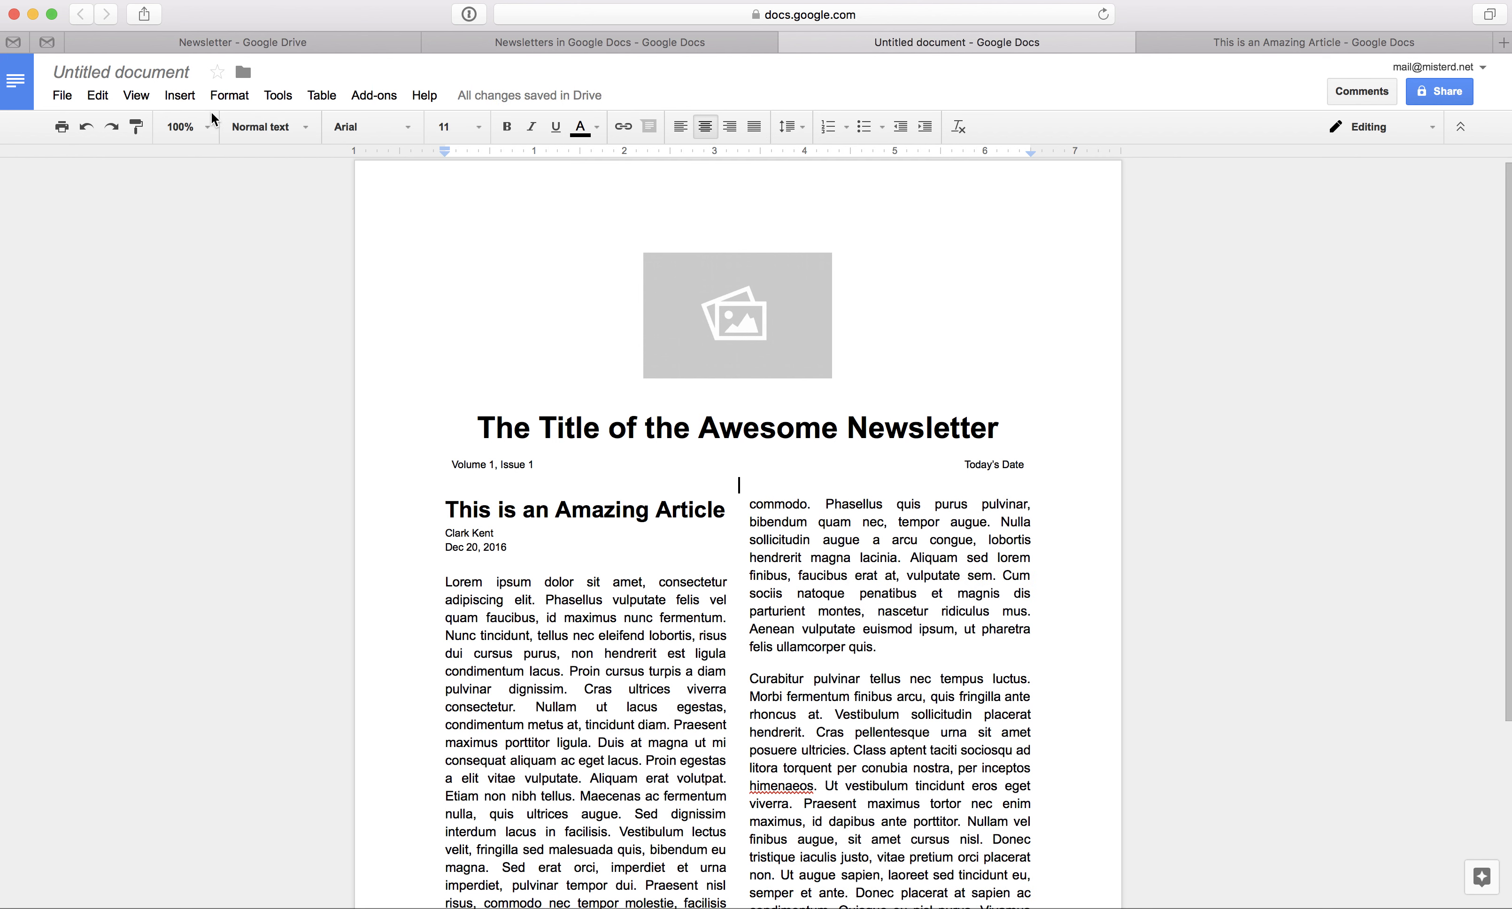
left_click(184, 95)
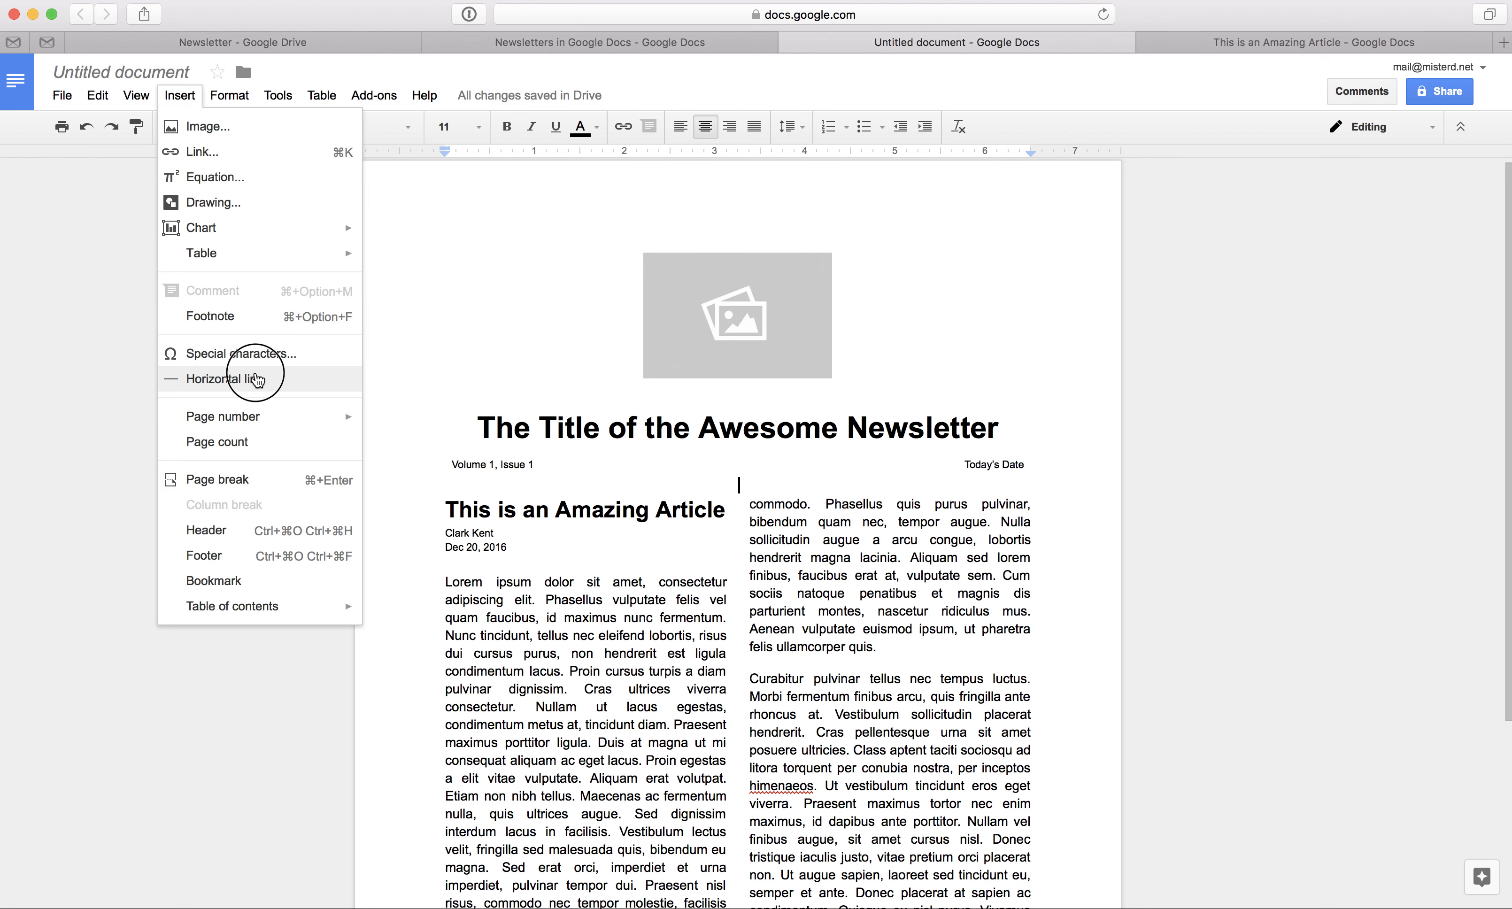
left_click(248, 379)
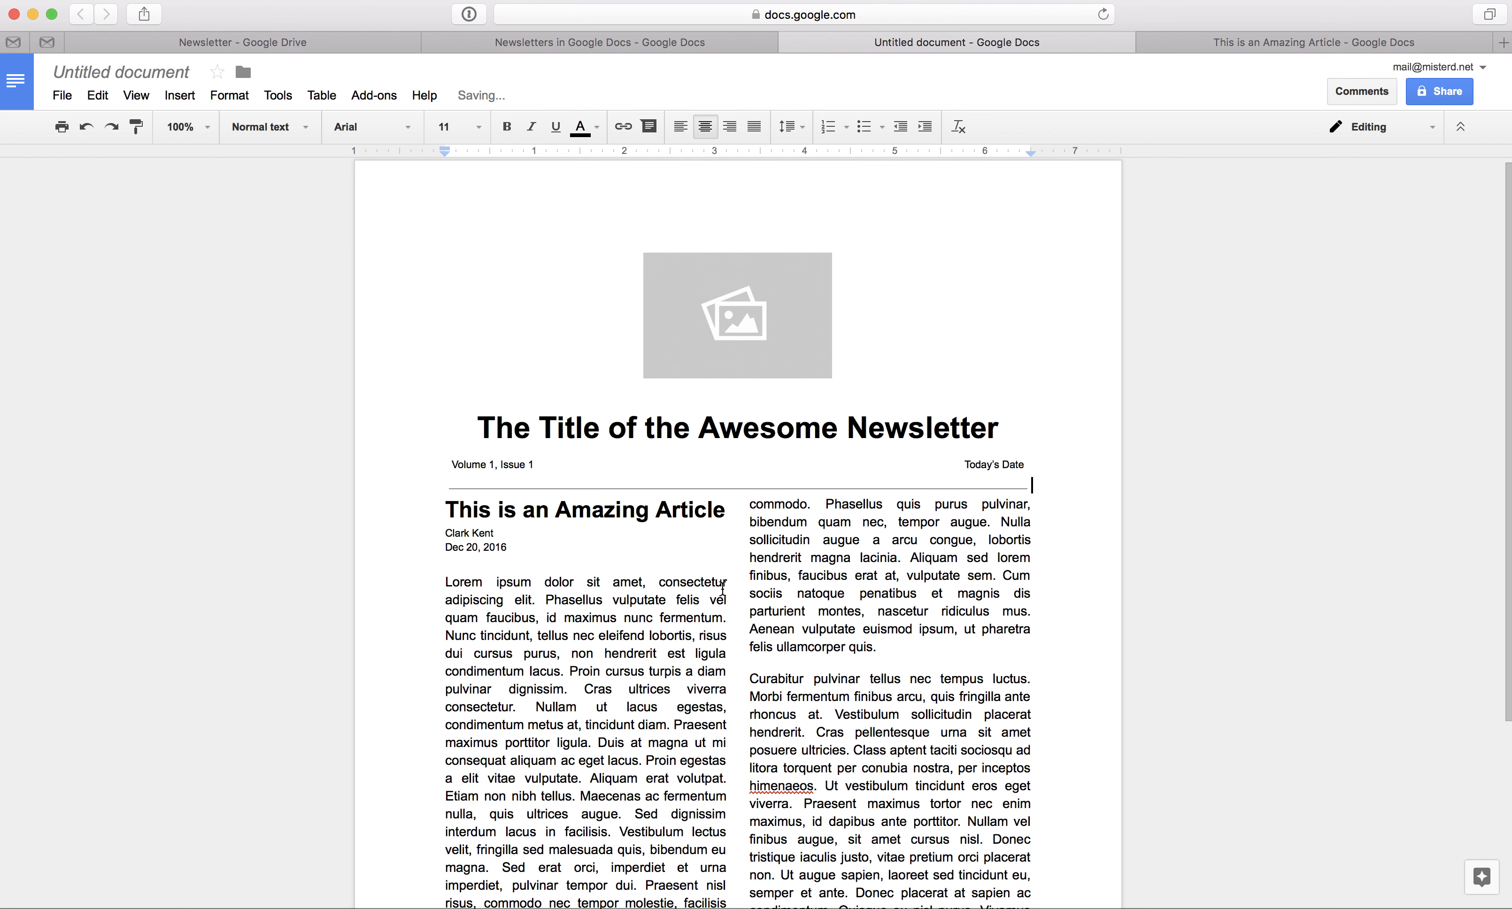
scroll(706, 707, "down", 5)
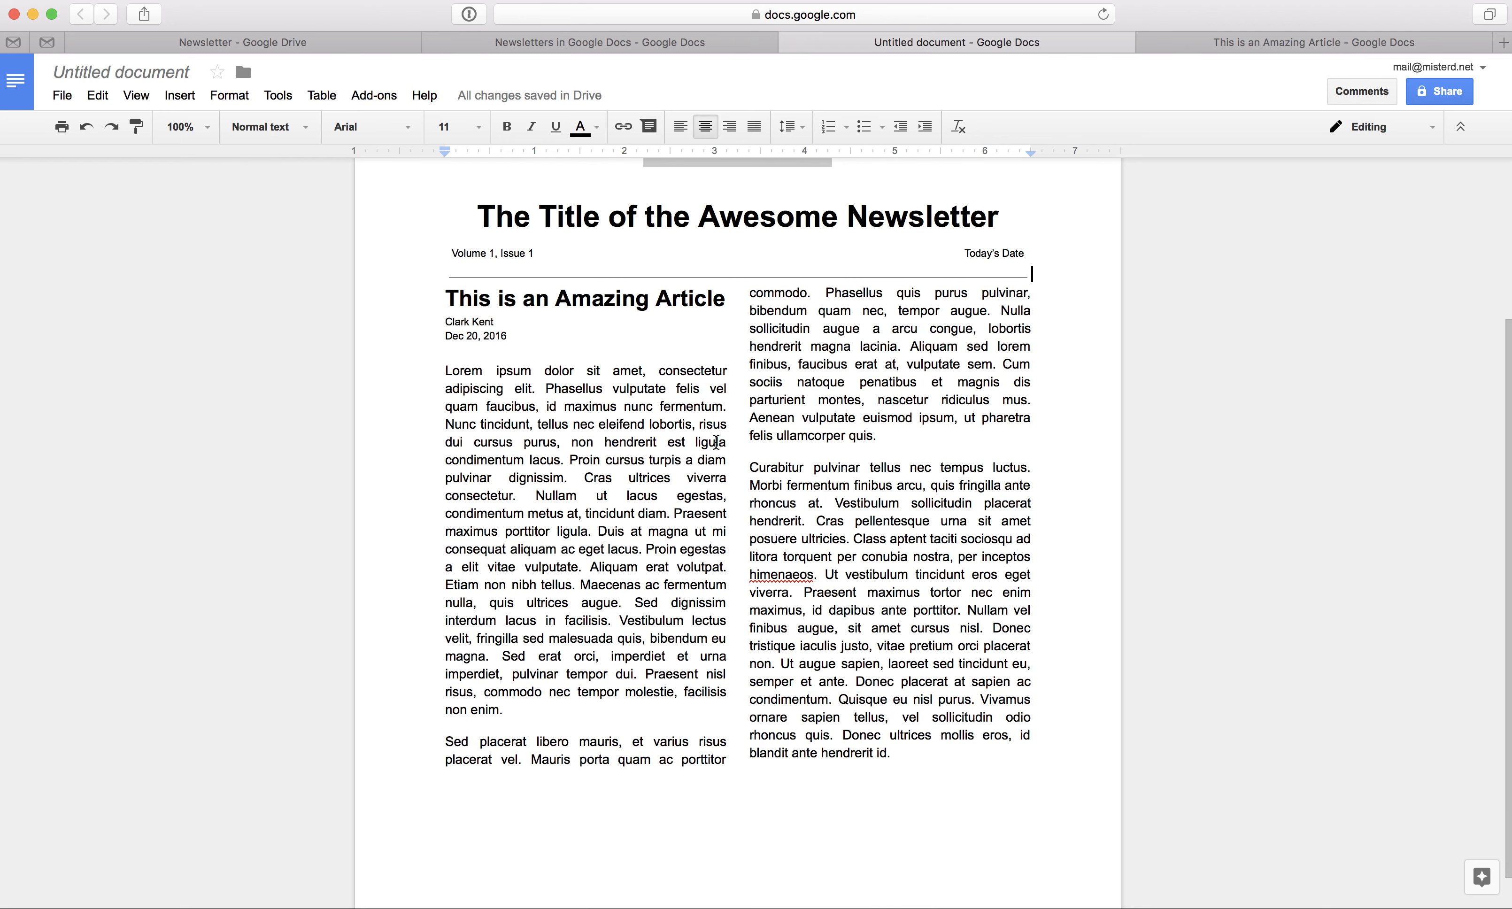
key("shift+Left")
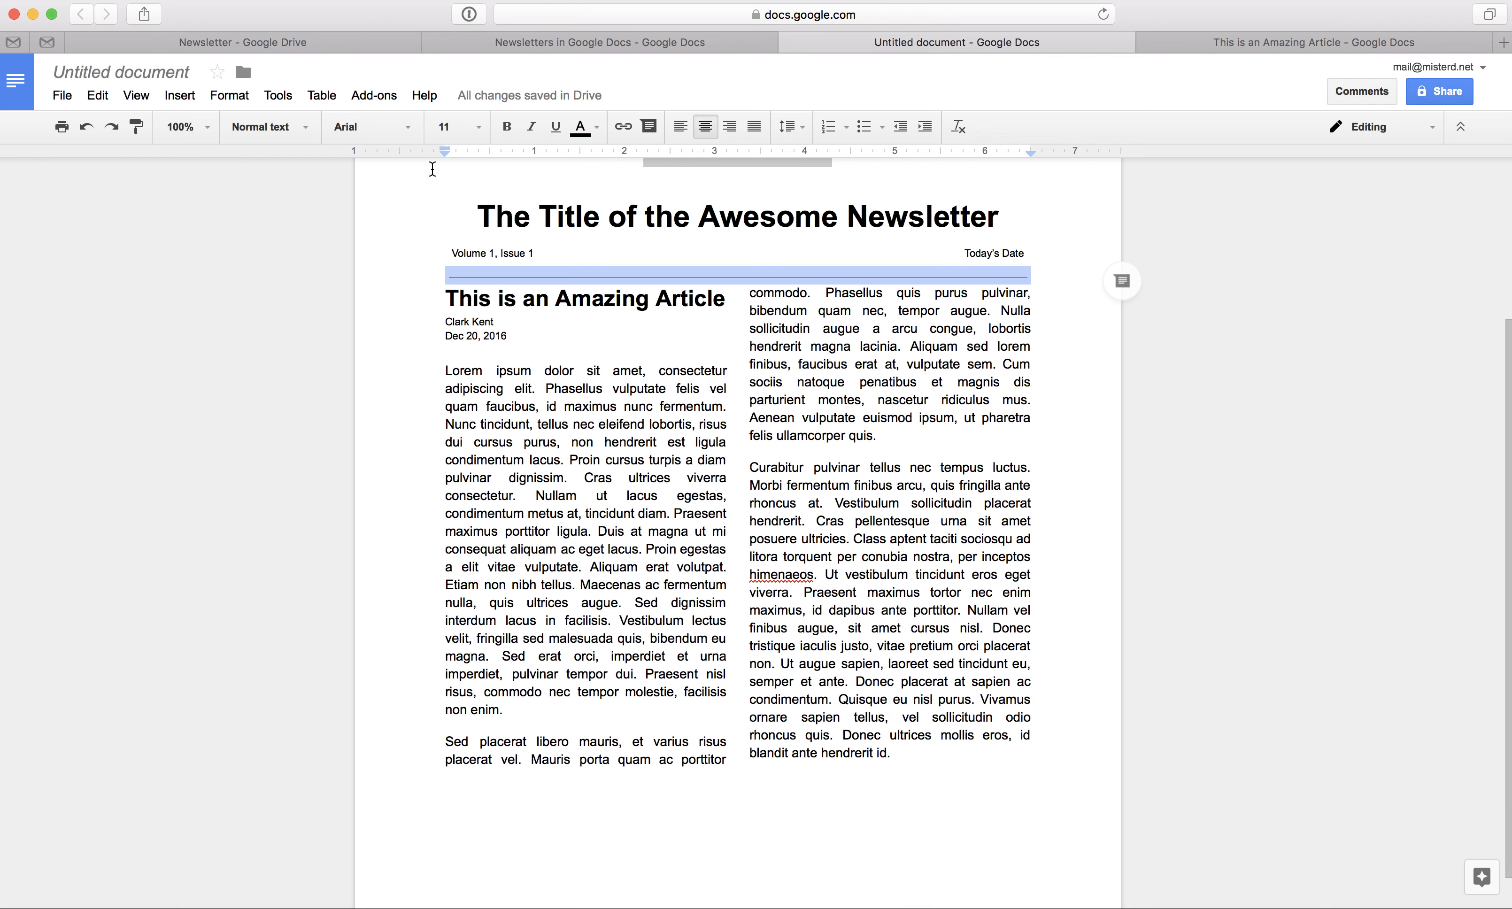
Insert the Drive image placeholder.png at the start of the article's first paragraph
left_click(595, 364)
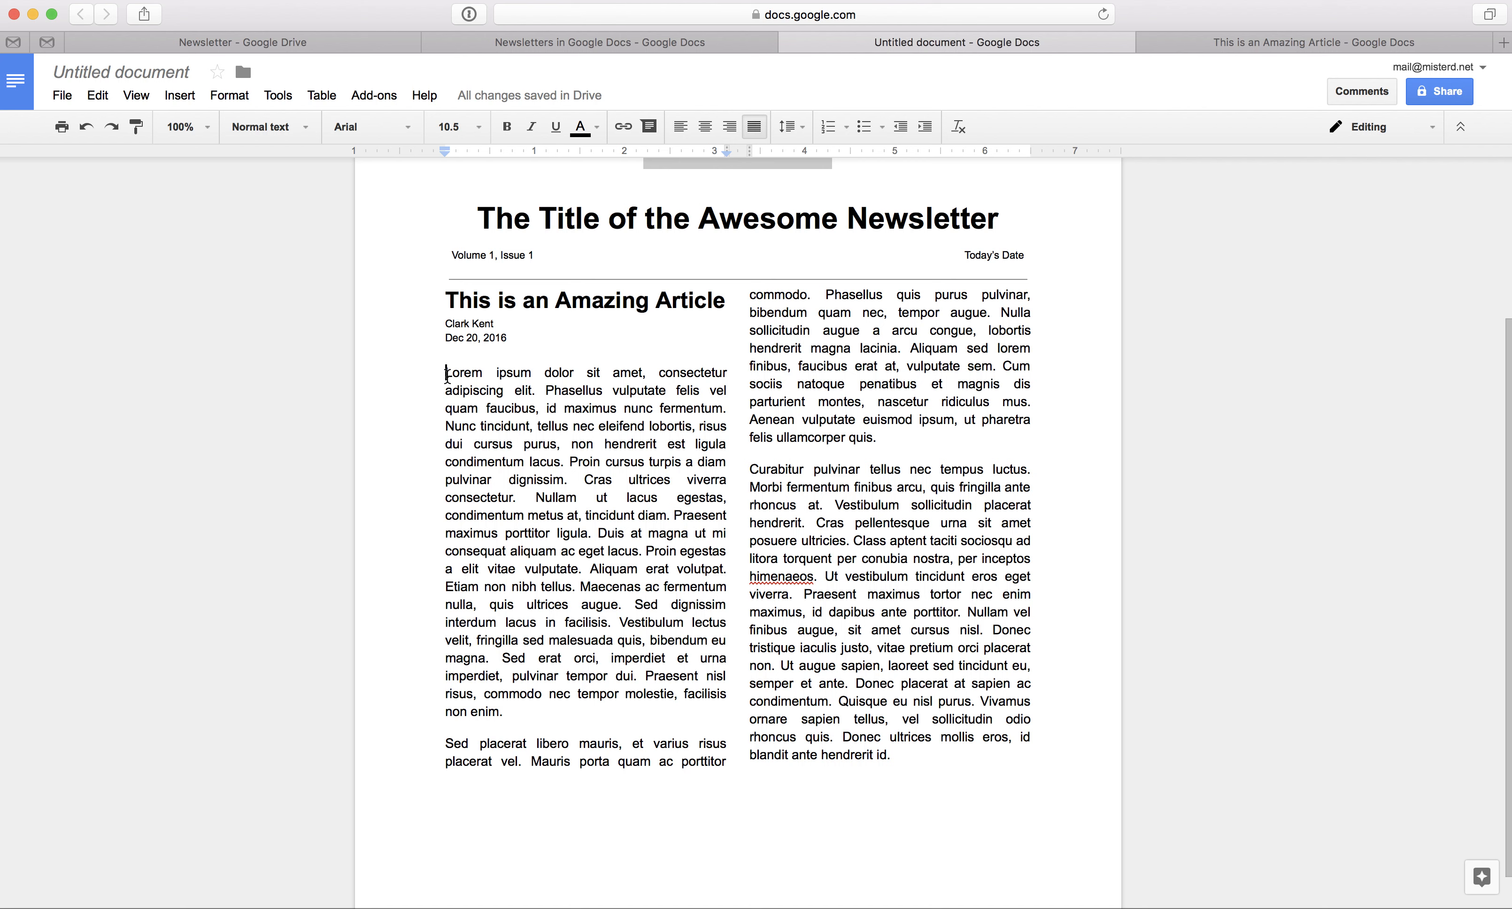
left_click(196, 100)
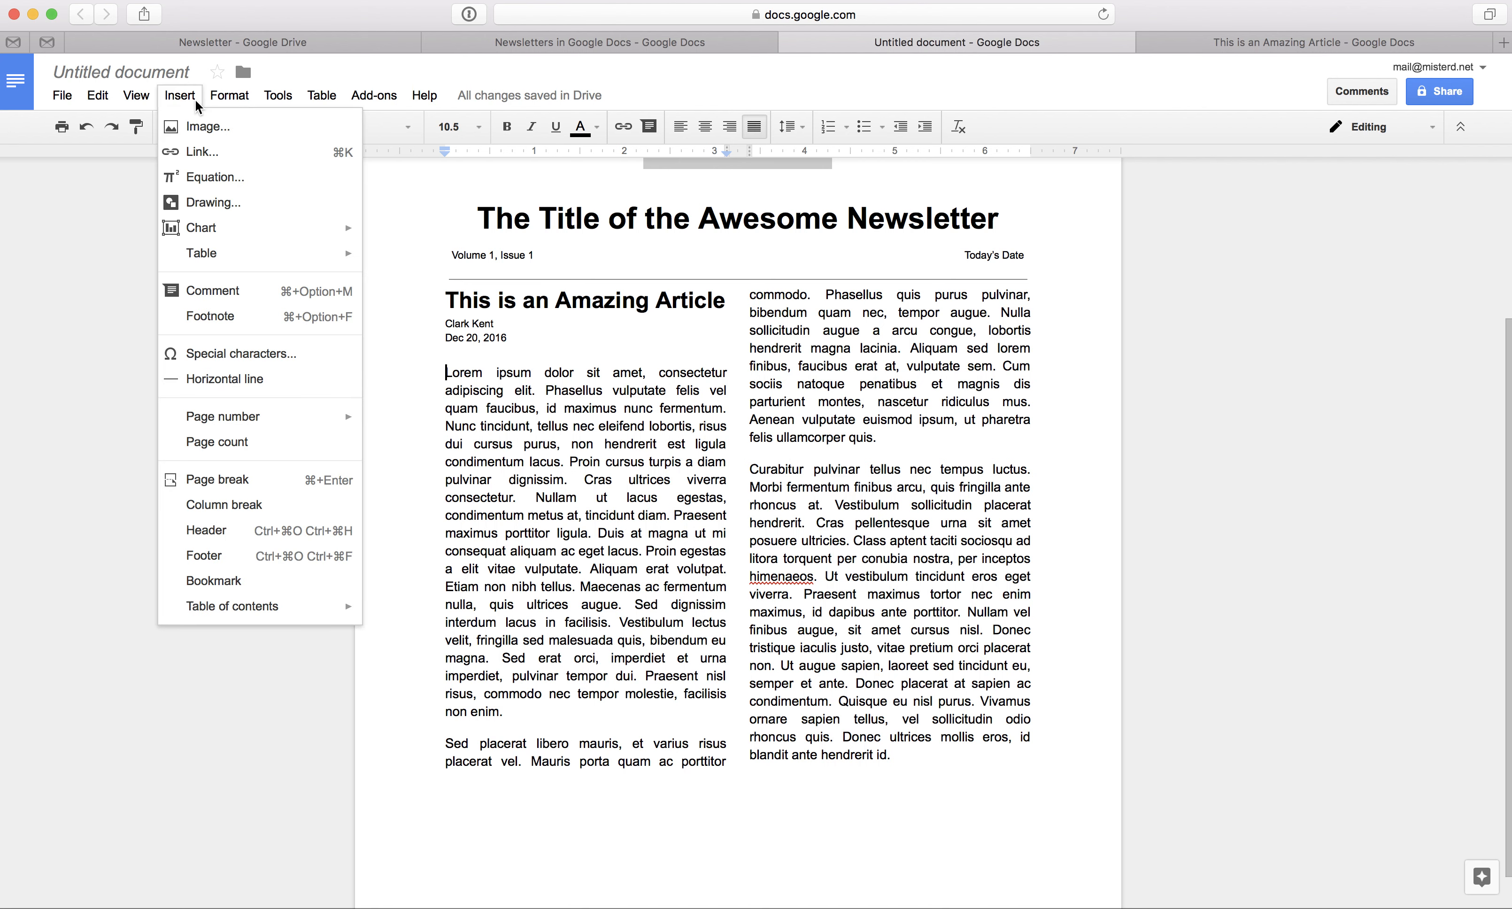
left_click(196, 132)
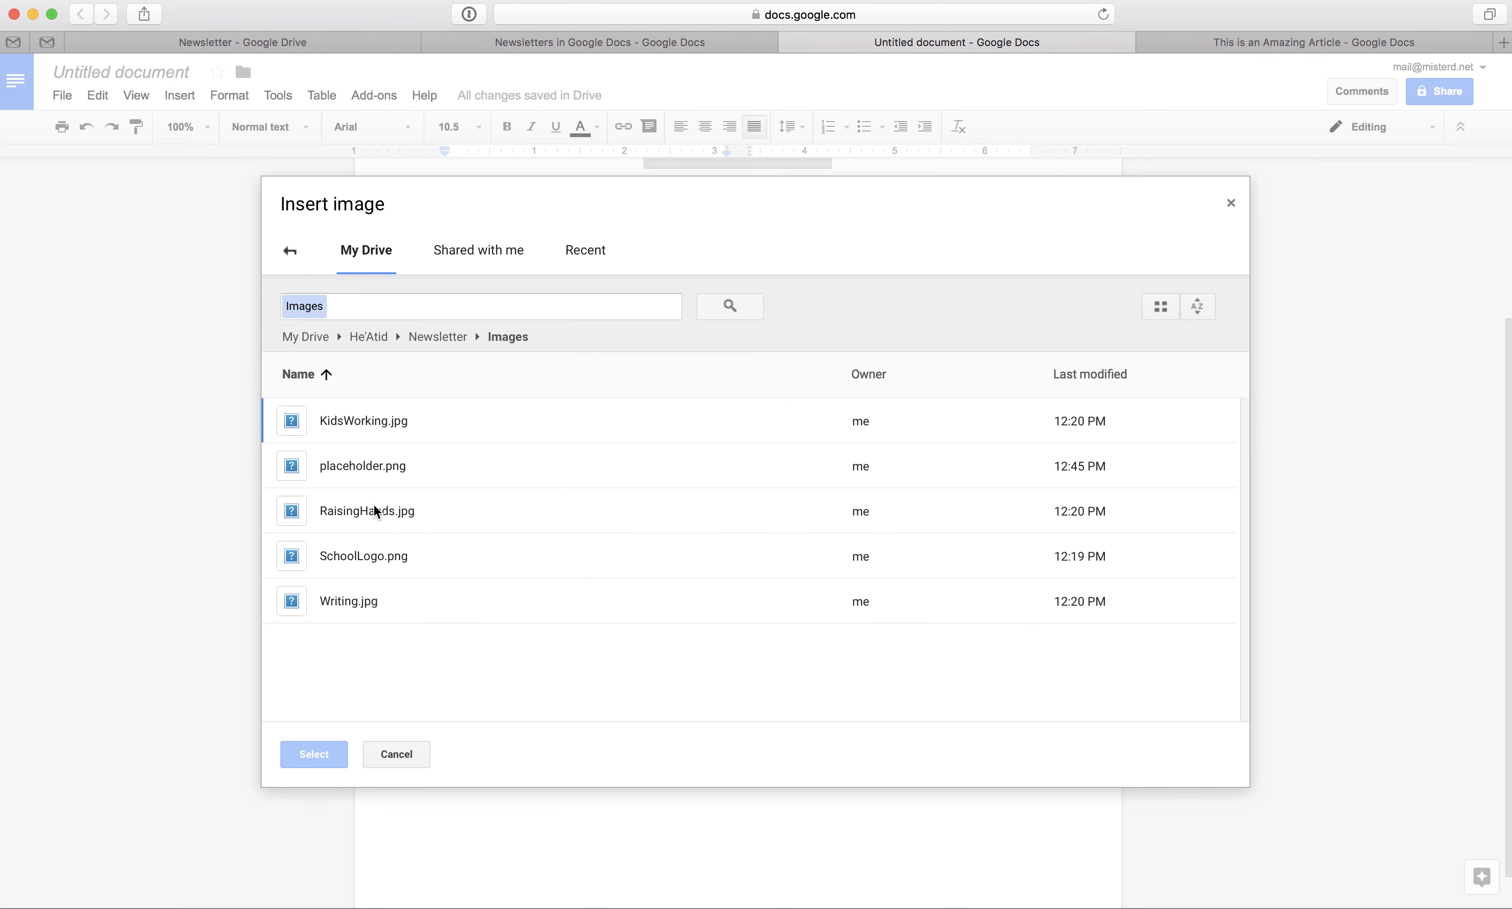
left_click(370, 465)
left_click(337, 751)
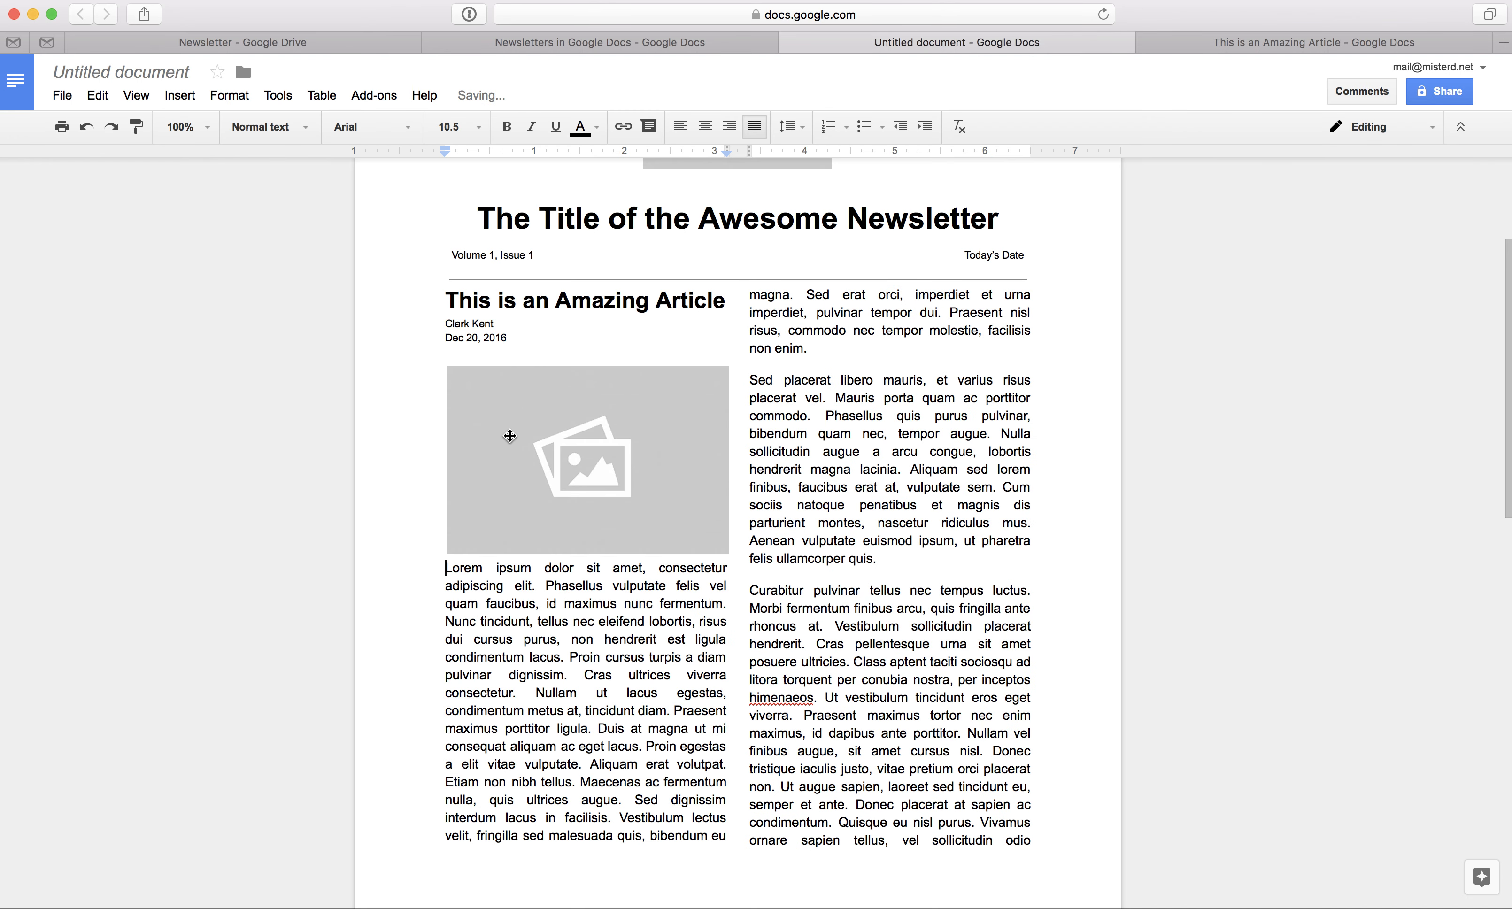
Set the article's placeholder image to wrap text
left_click(644, 437)
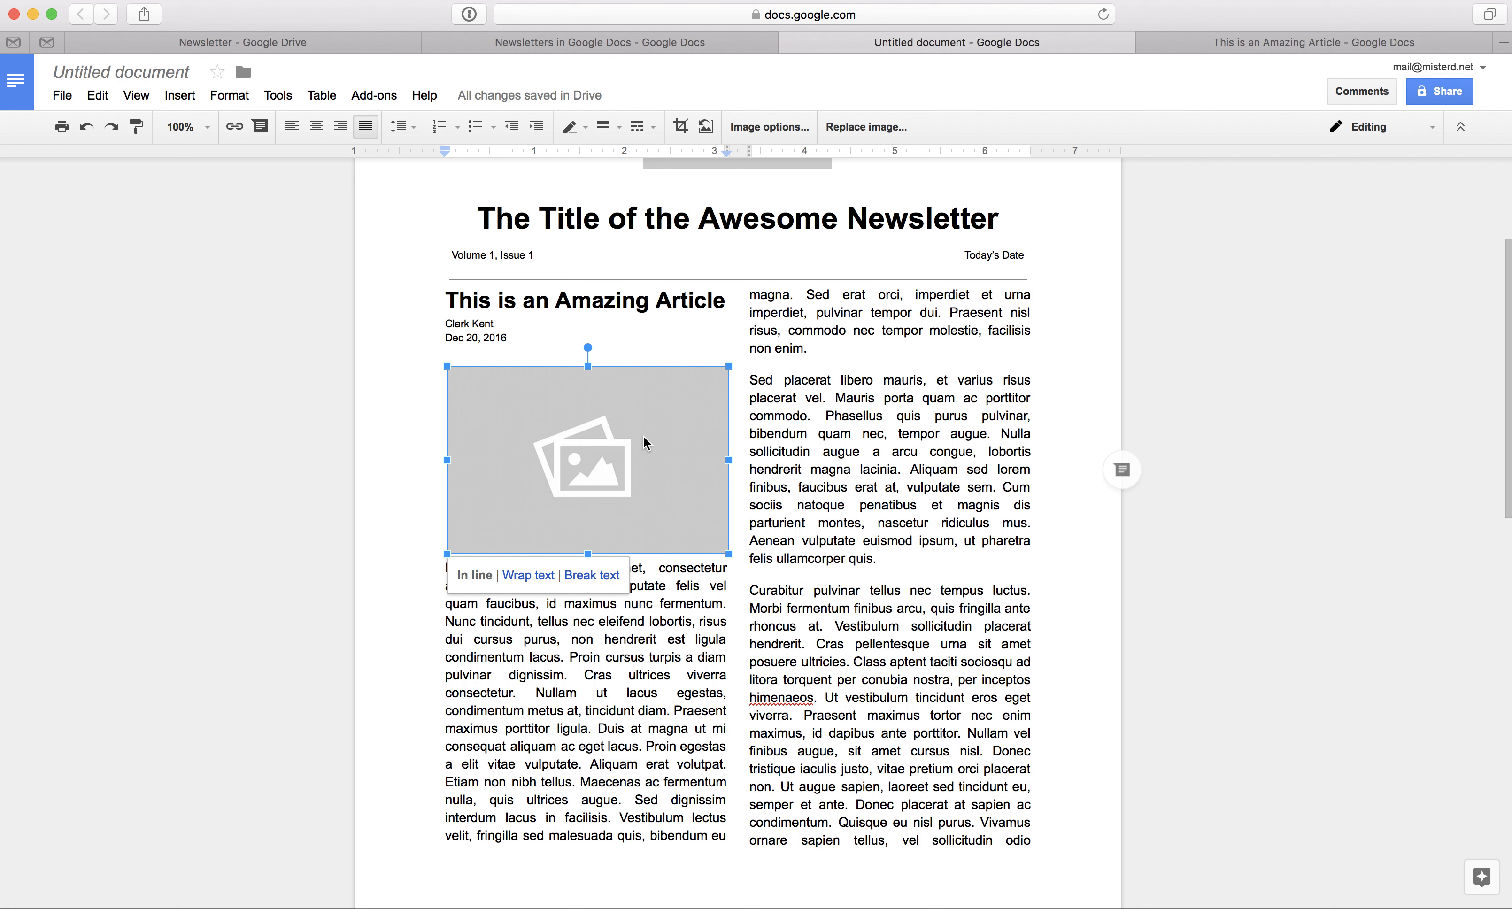
type("d")
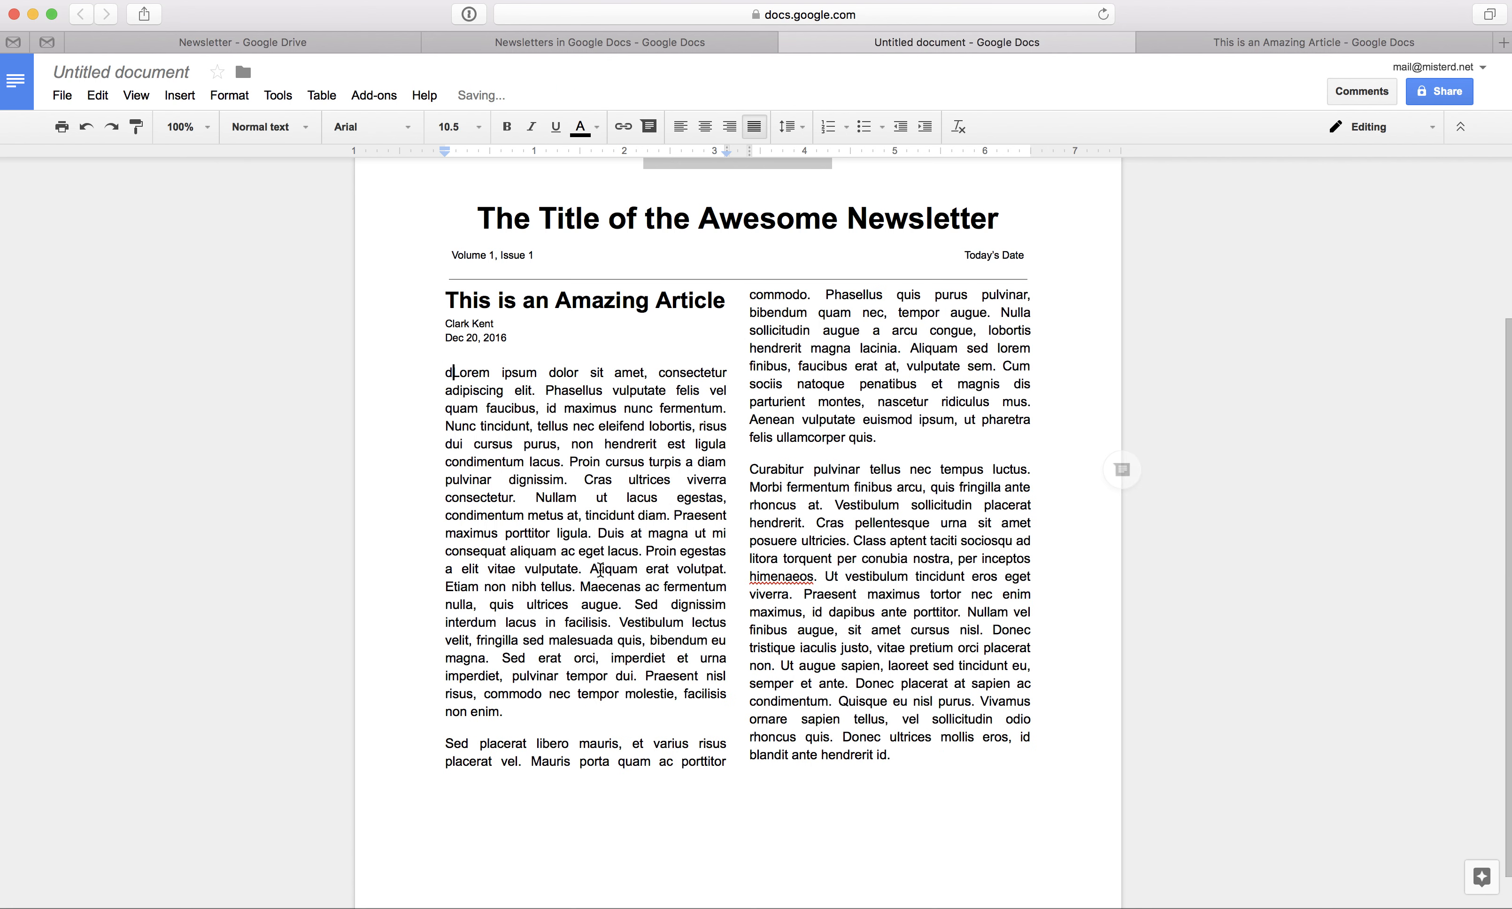
key("super+z")
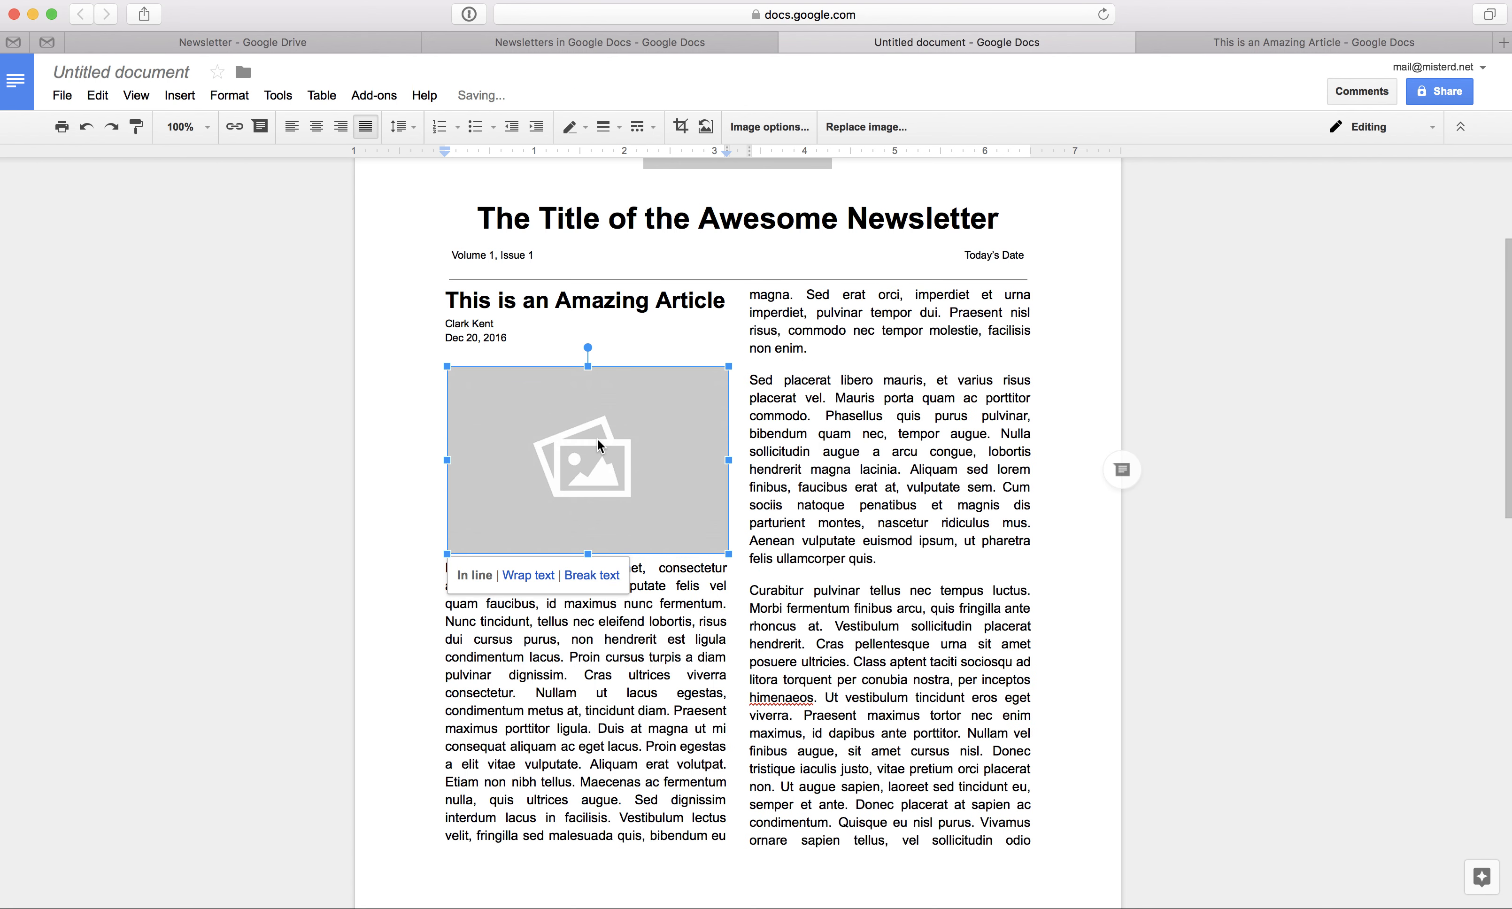
left_click(535, 574)
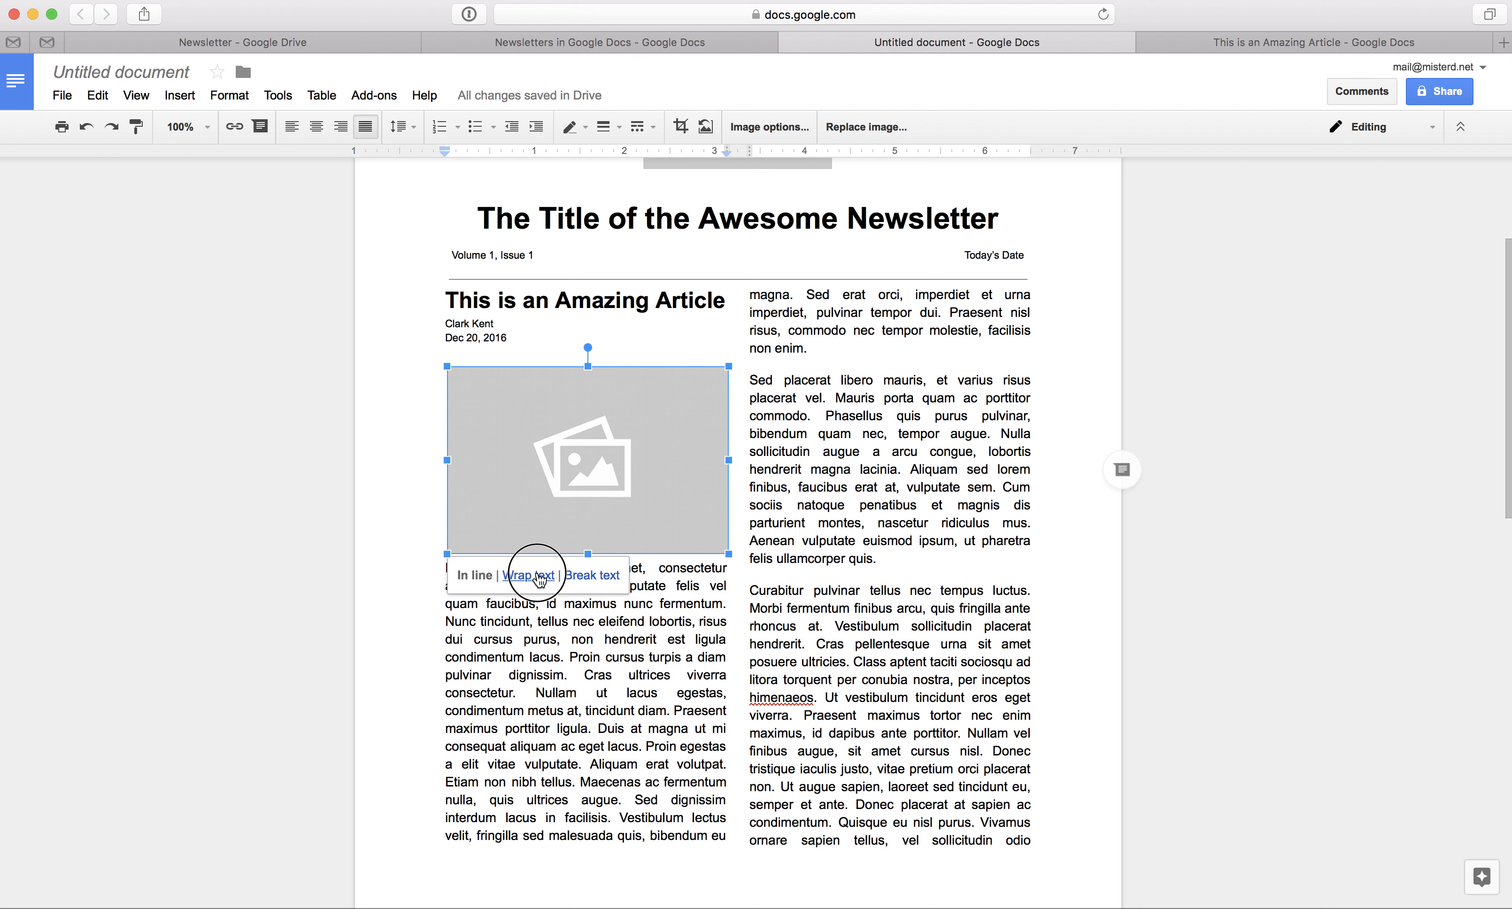
left_click(697, 575)
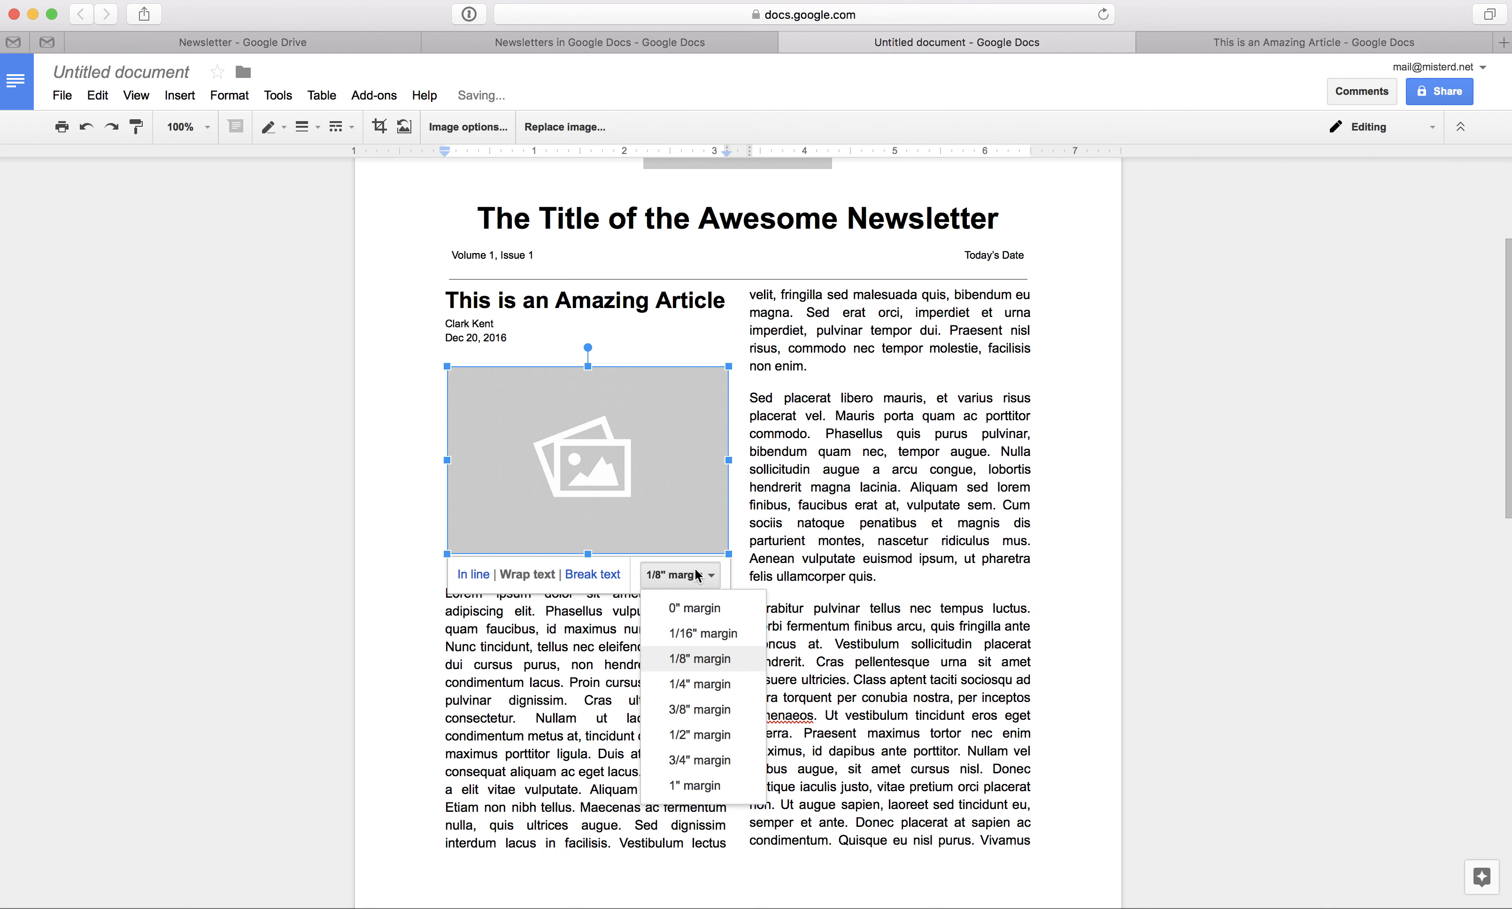
left_click(697, 575)
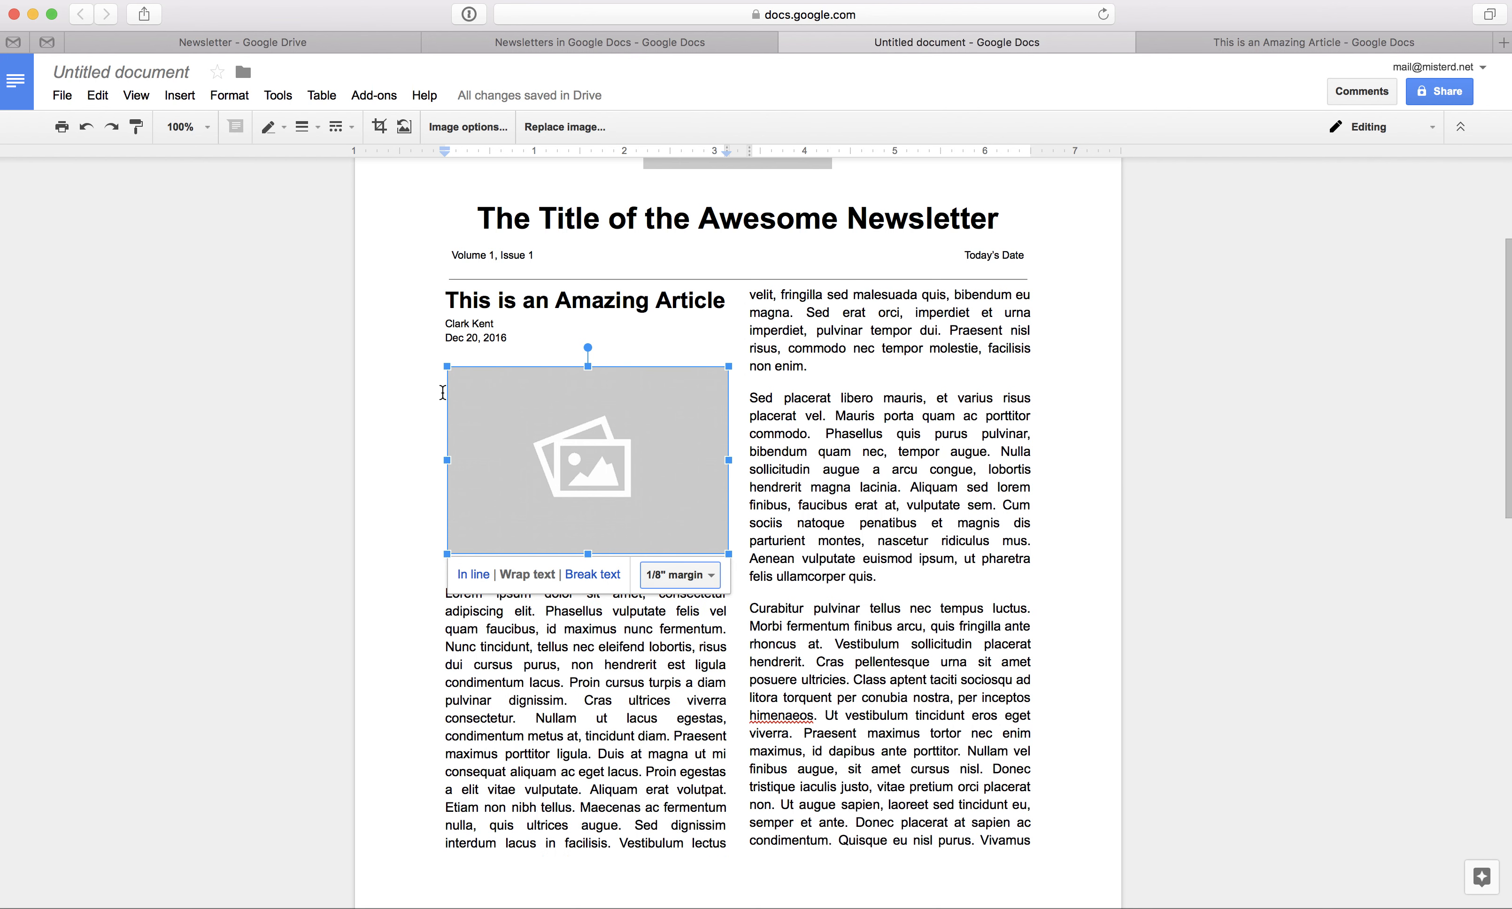
Move the article's placeholder image down to the middle of the page so it straddles both text columns
left_click(442, 393)
left_click(541, 405)
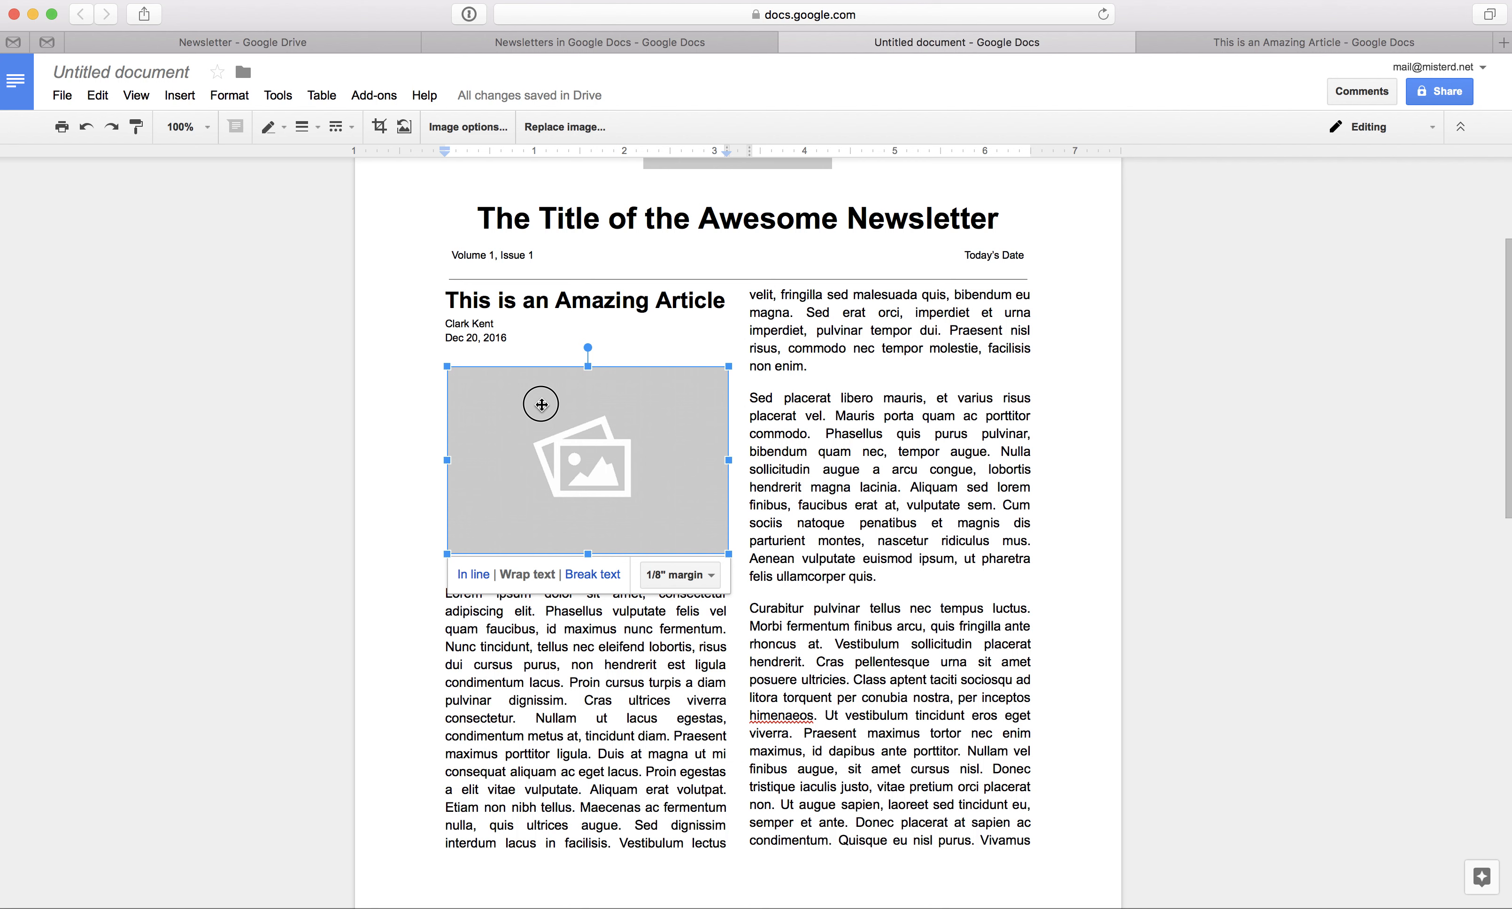
left_click_drag(541, 405, 703, 519)
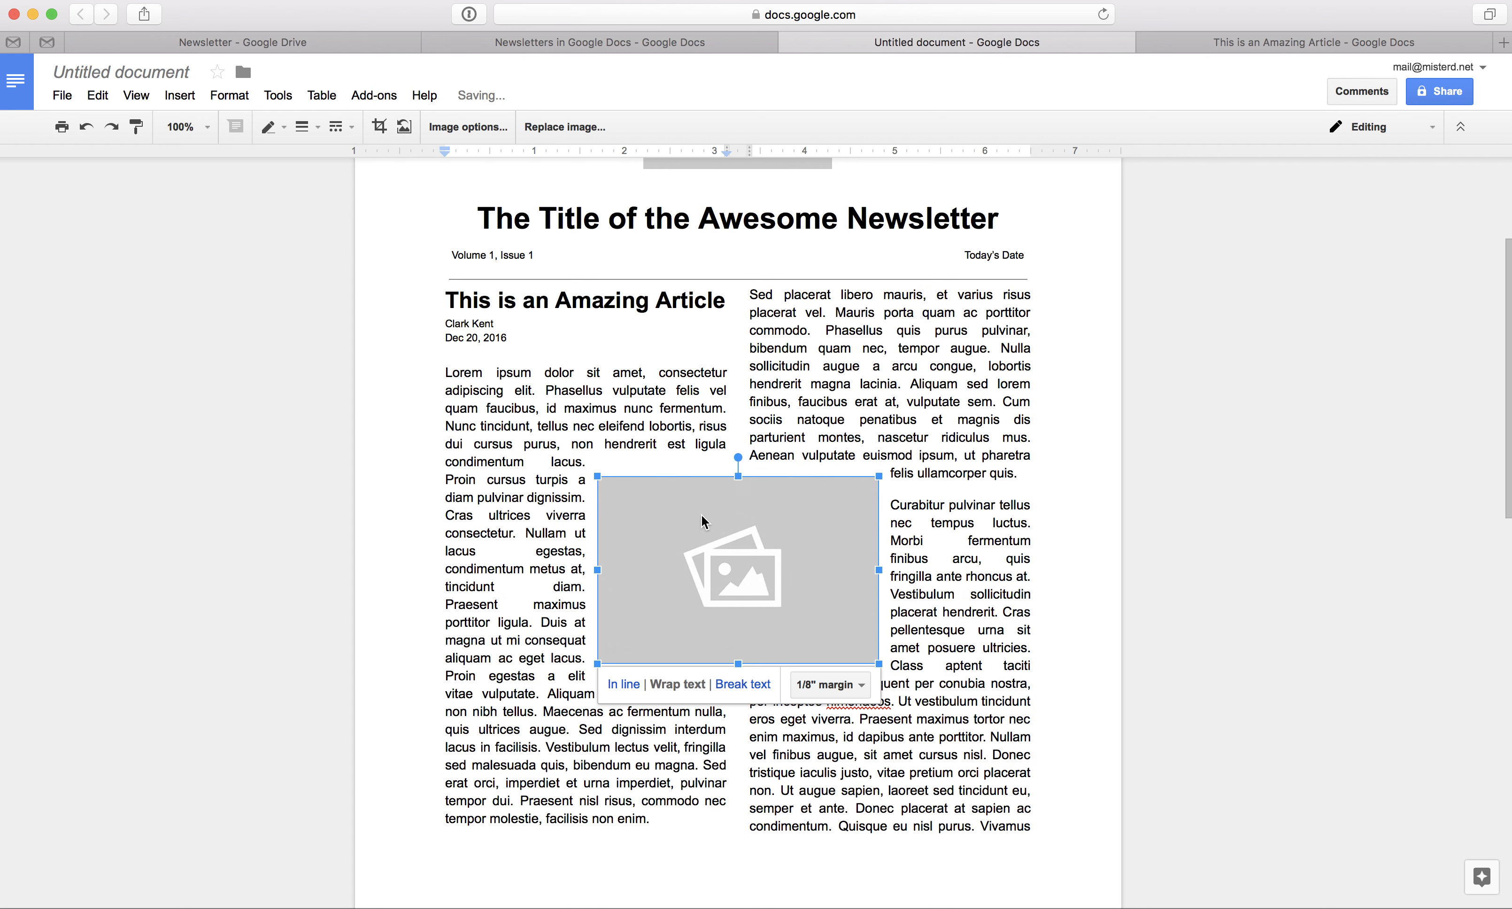
left_click(1087, 593)
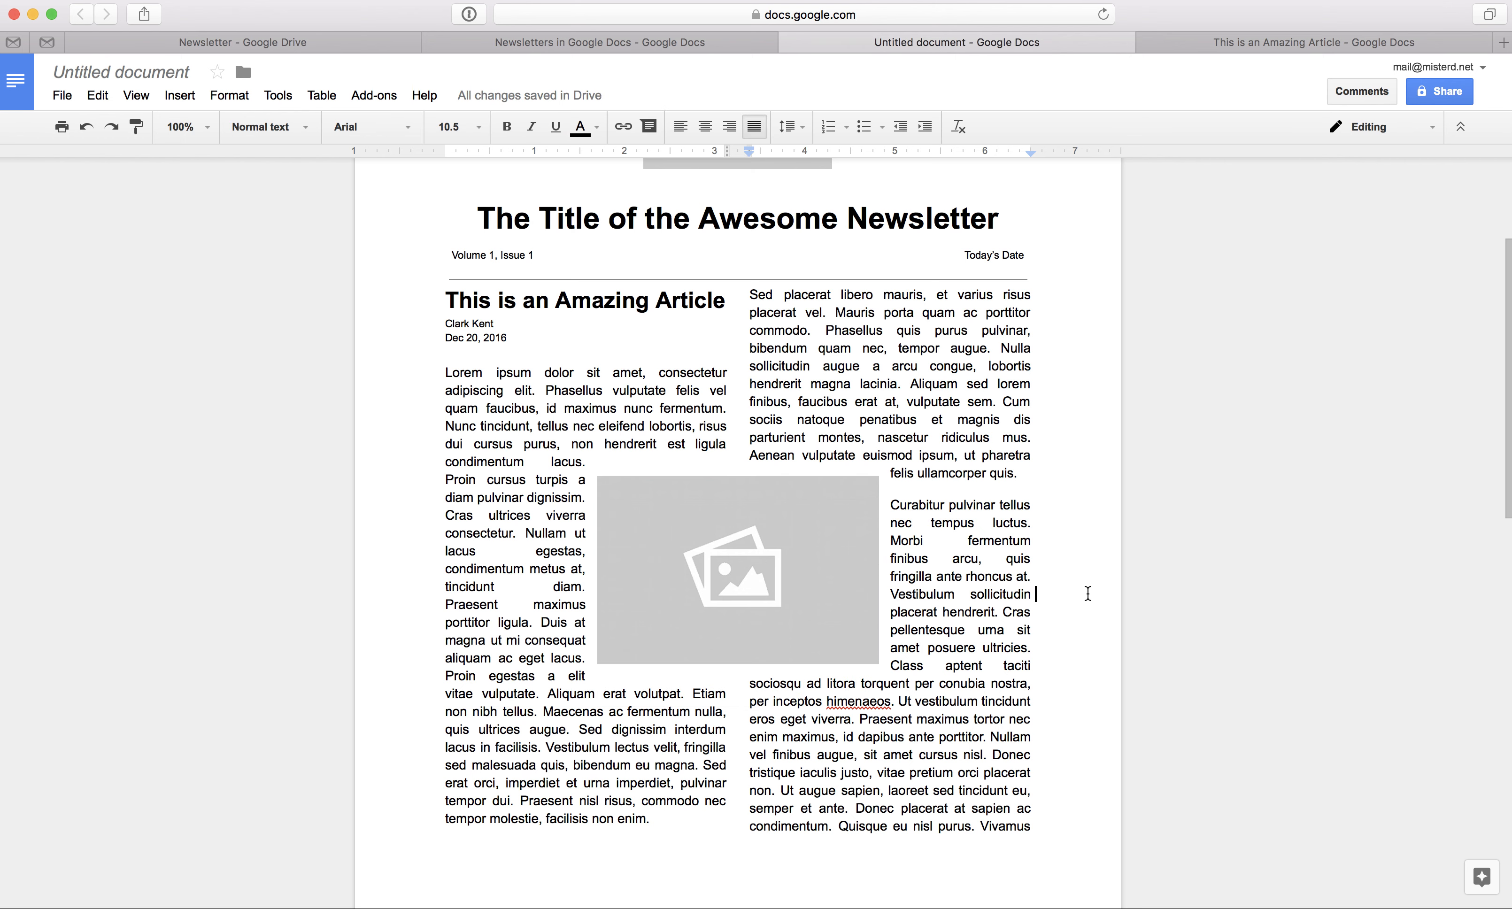
Rename the untitled document as "Newsletter Template"
scroll(1088, 592, "down", 4)
scroll(1088, 593, "up", 6)
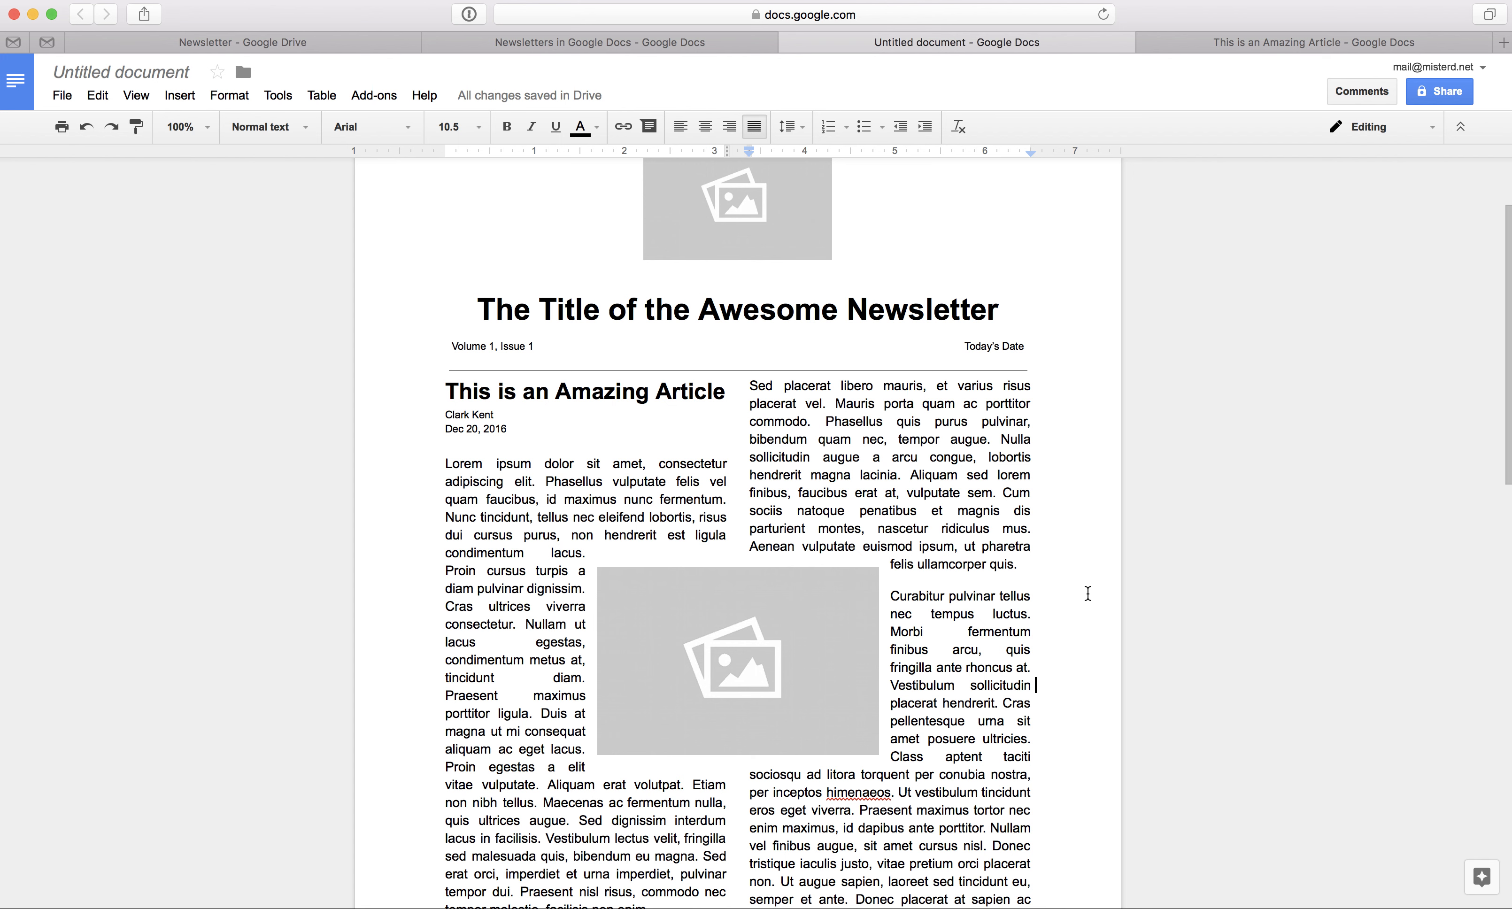
scroll(1087, 593, "up", 2)
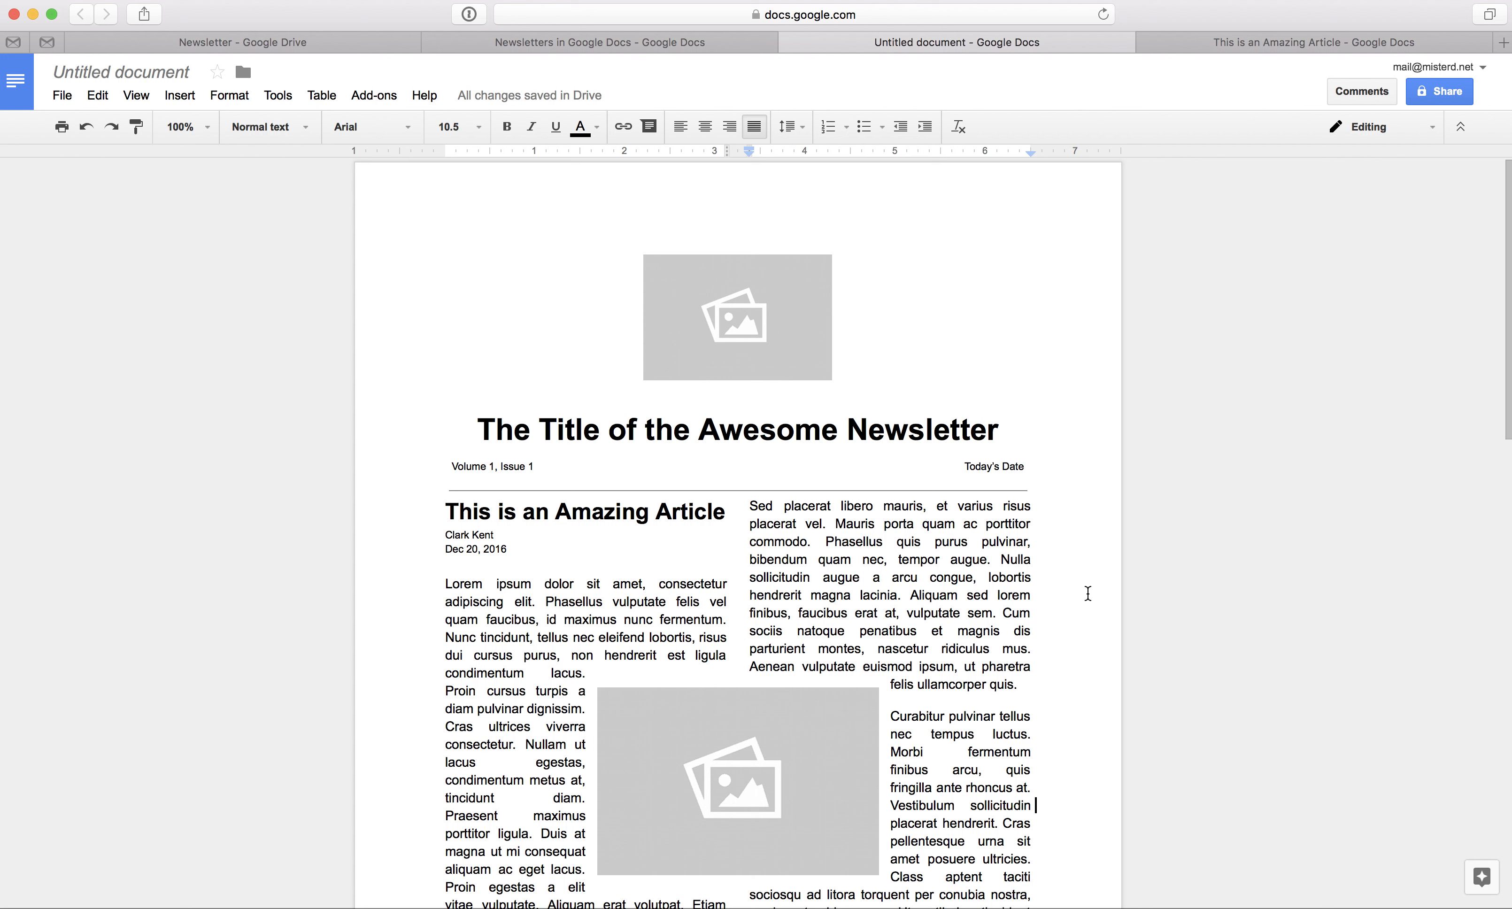
scroll(1088, 593, "up", 1)
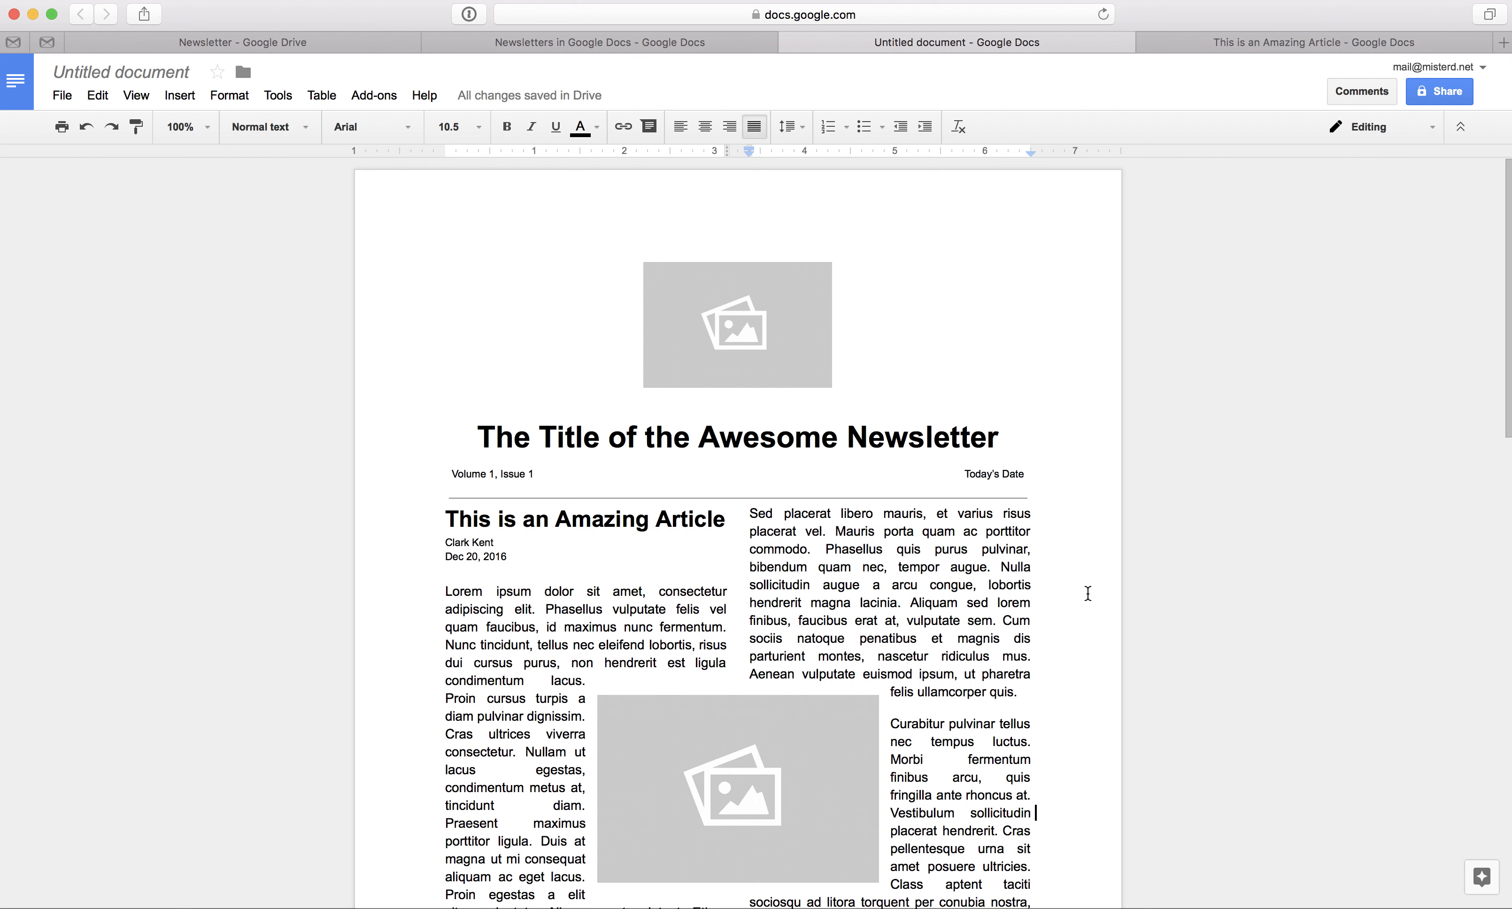
scroll(1087, 593, "down", 1)
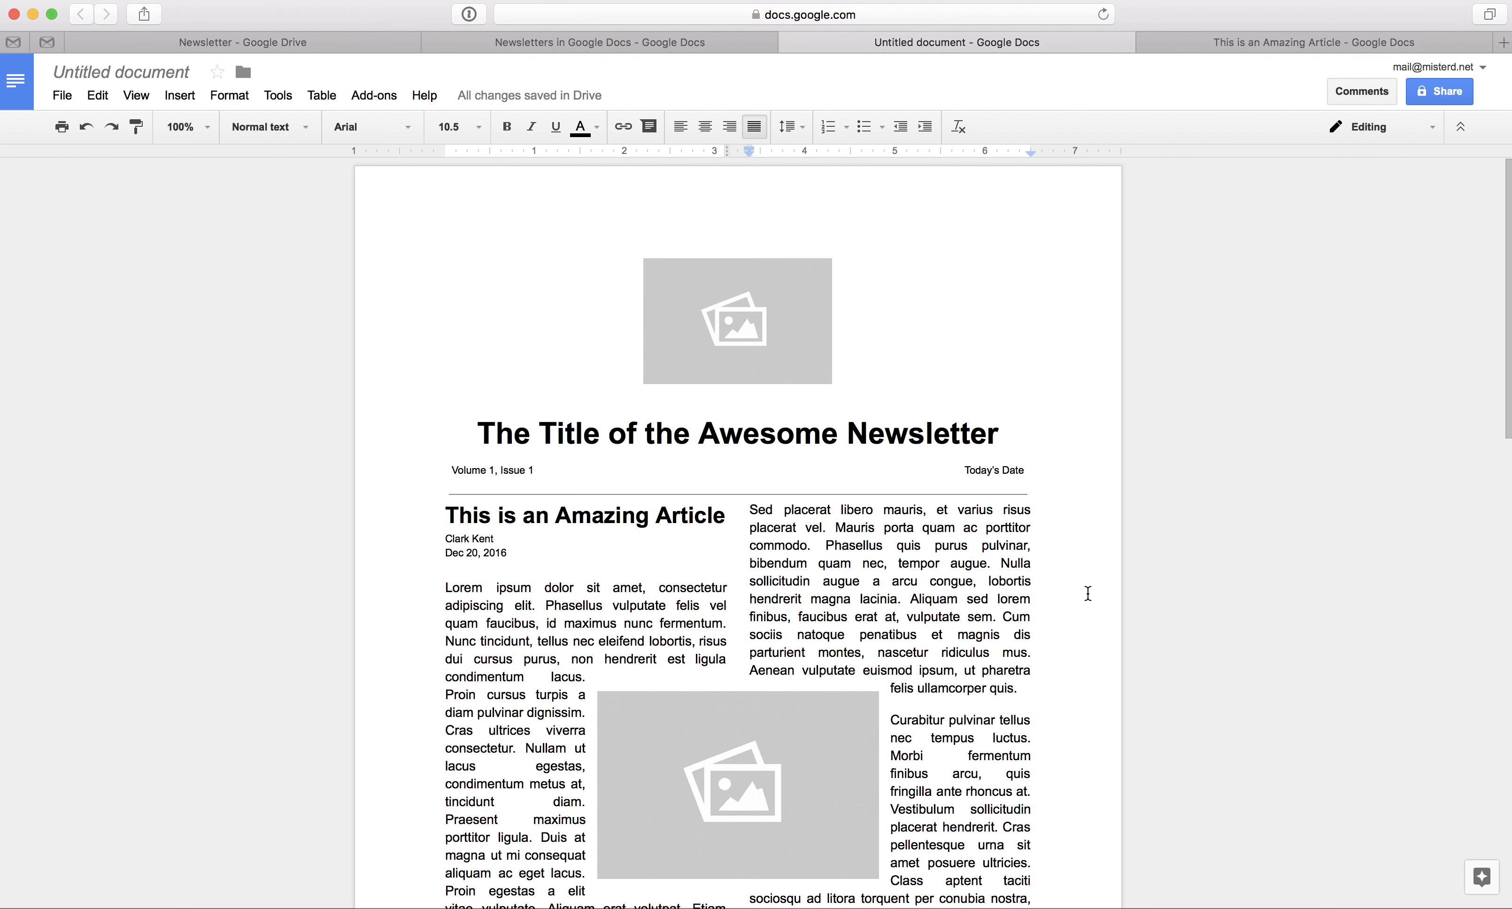
left_click(132, 74)
type("Newsletter T")
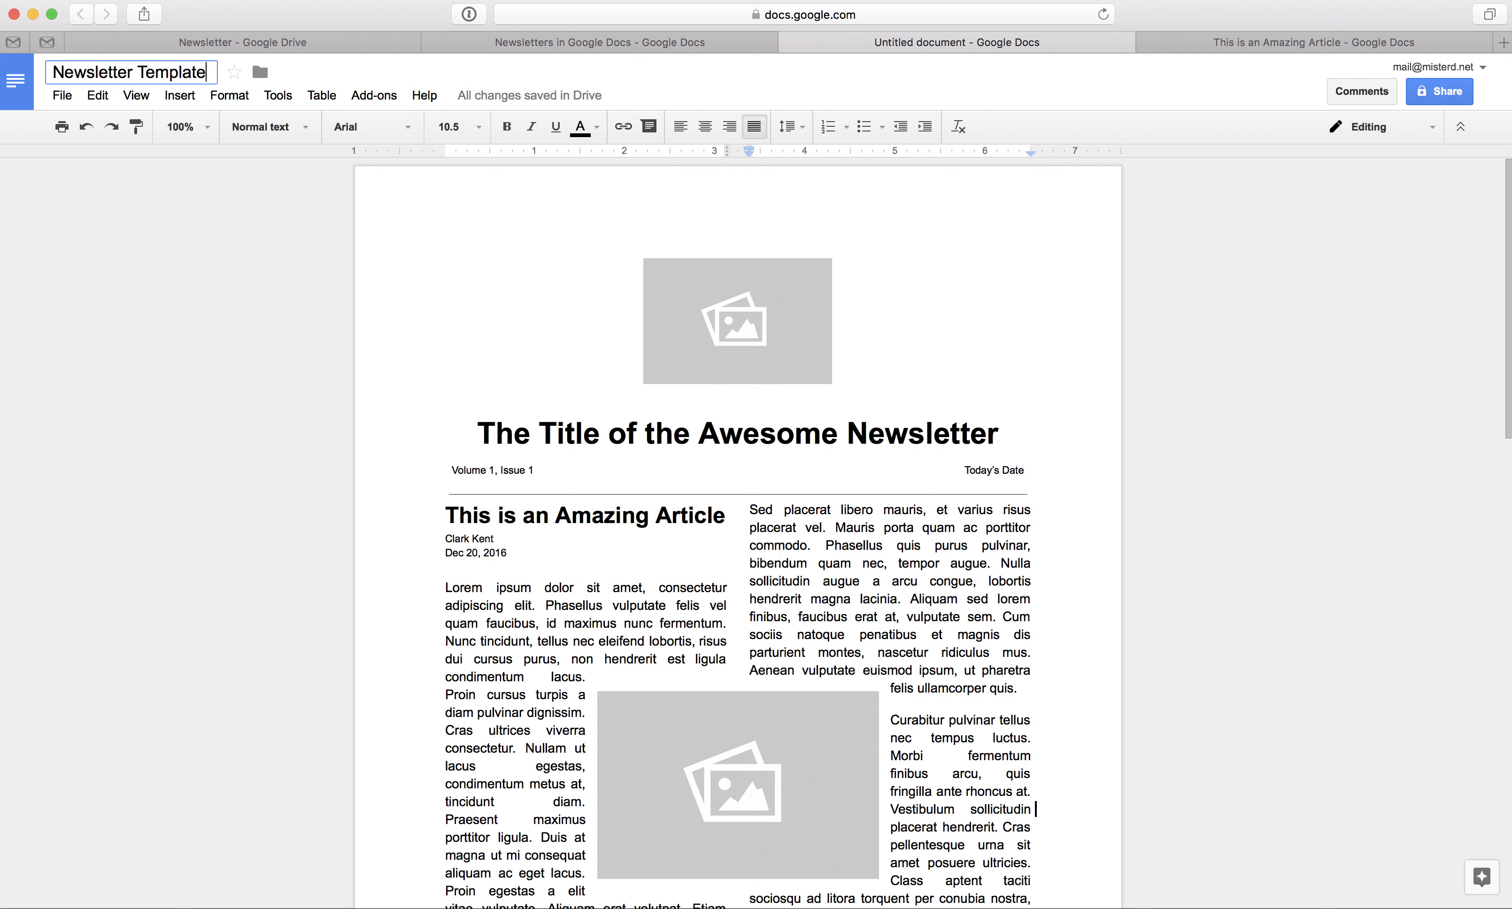
Finish naming the document "Newsletter Template" and check which Drive folder it is stored in
type("emplate")
key("Return")
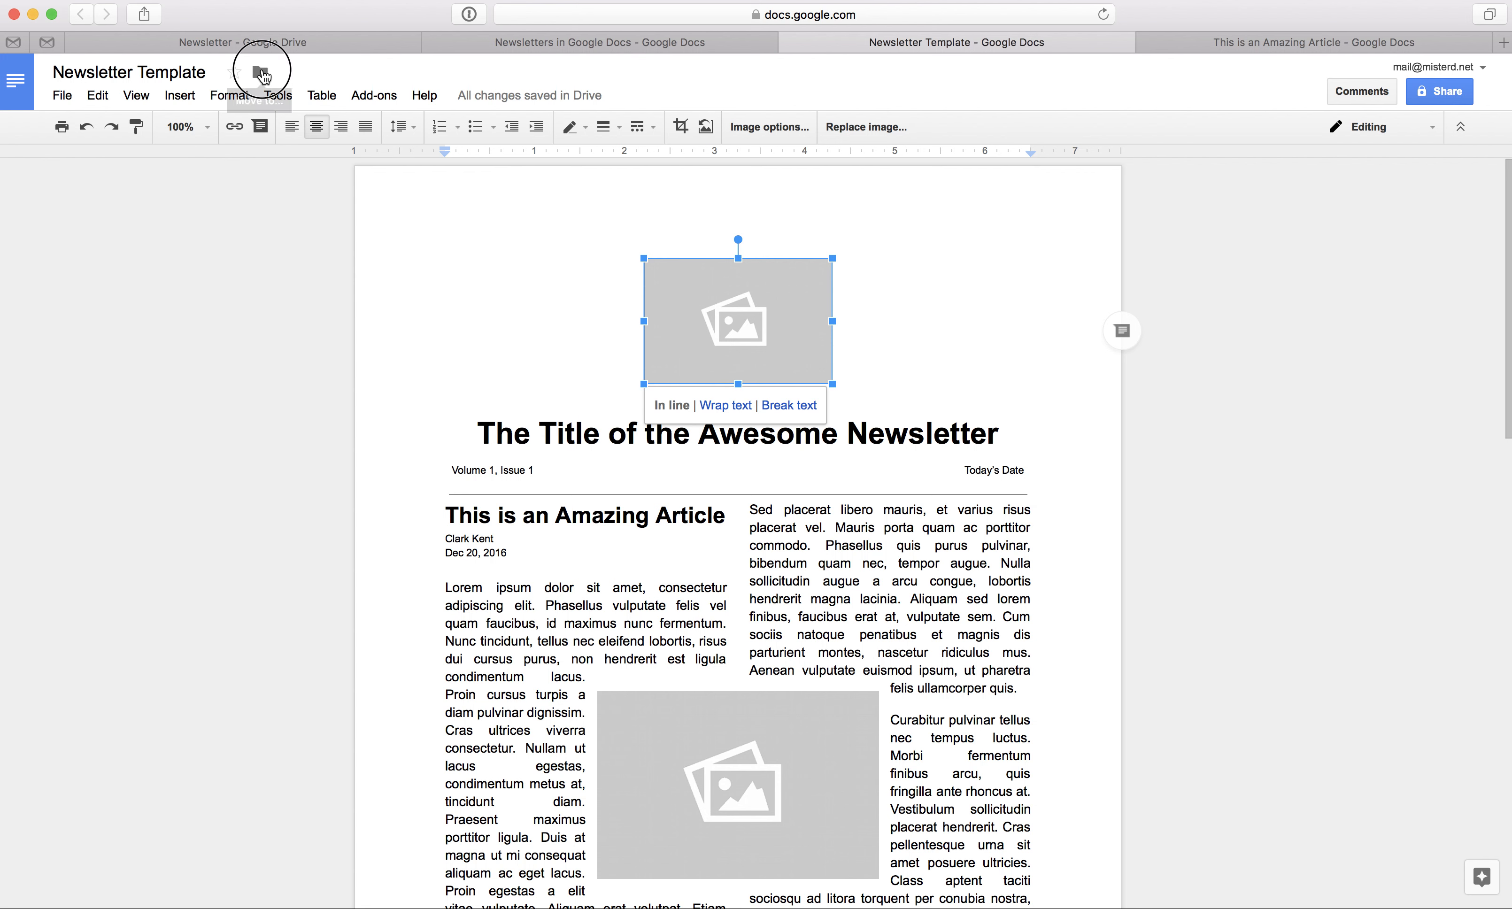
left_click(260, 72)
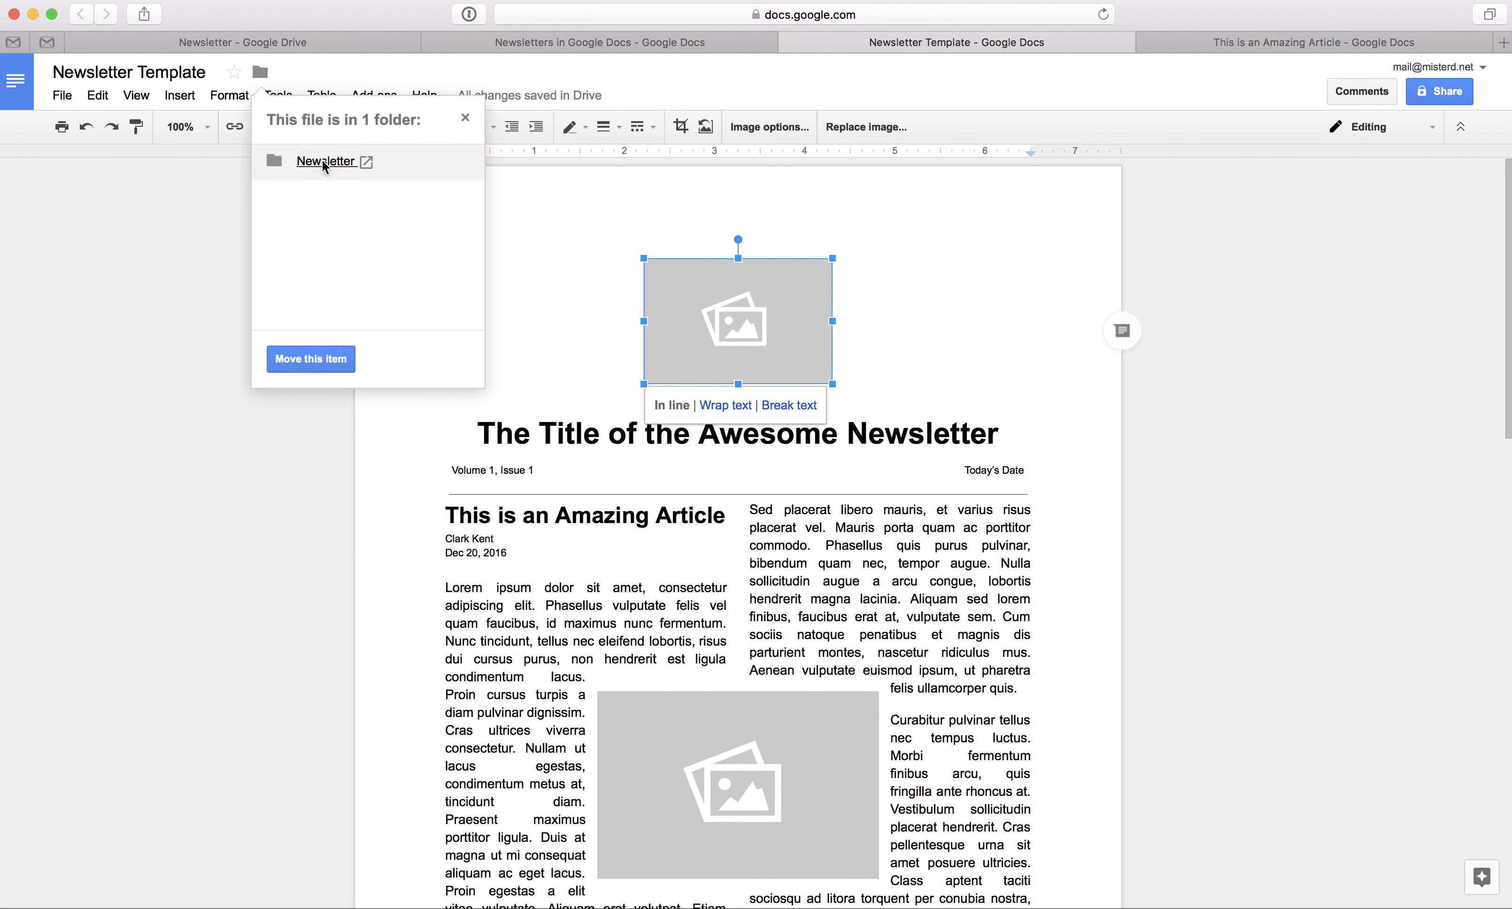
left_click(462, 119)
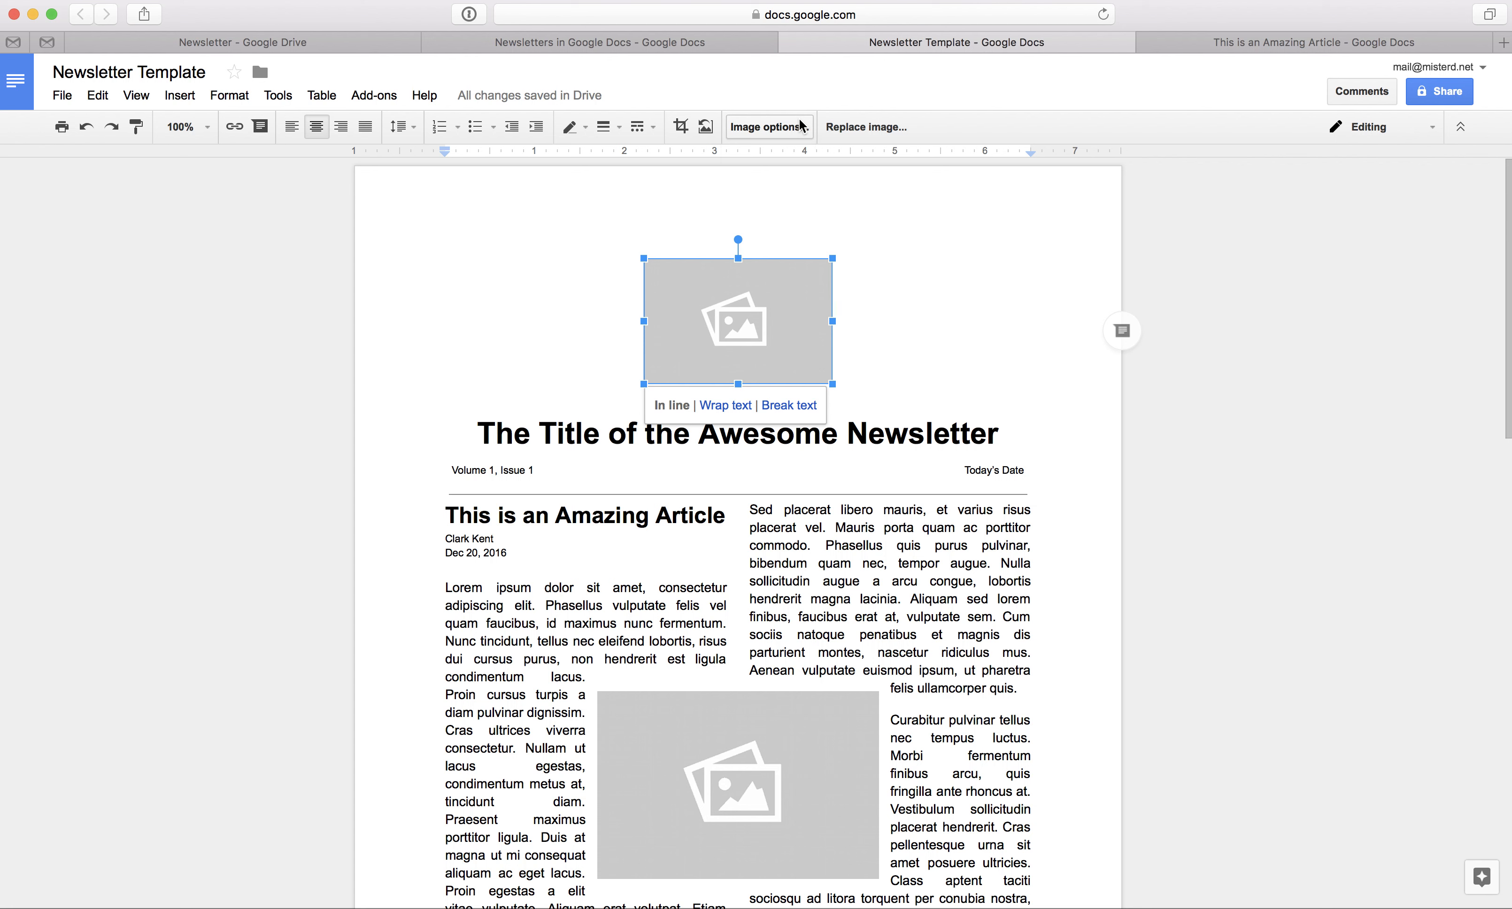
Switch to the Newsletter folder in Google Drive and open the Google Docs home page from there
left_click(380, 44)
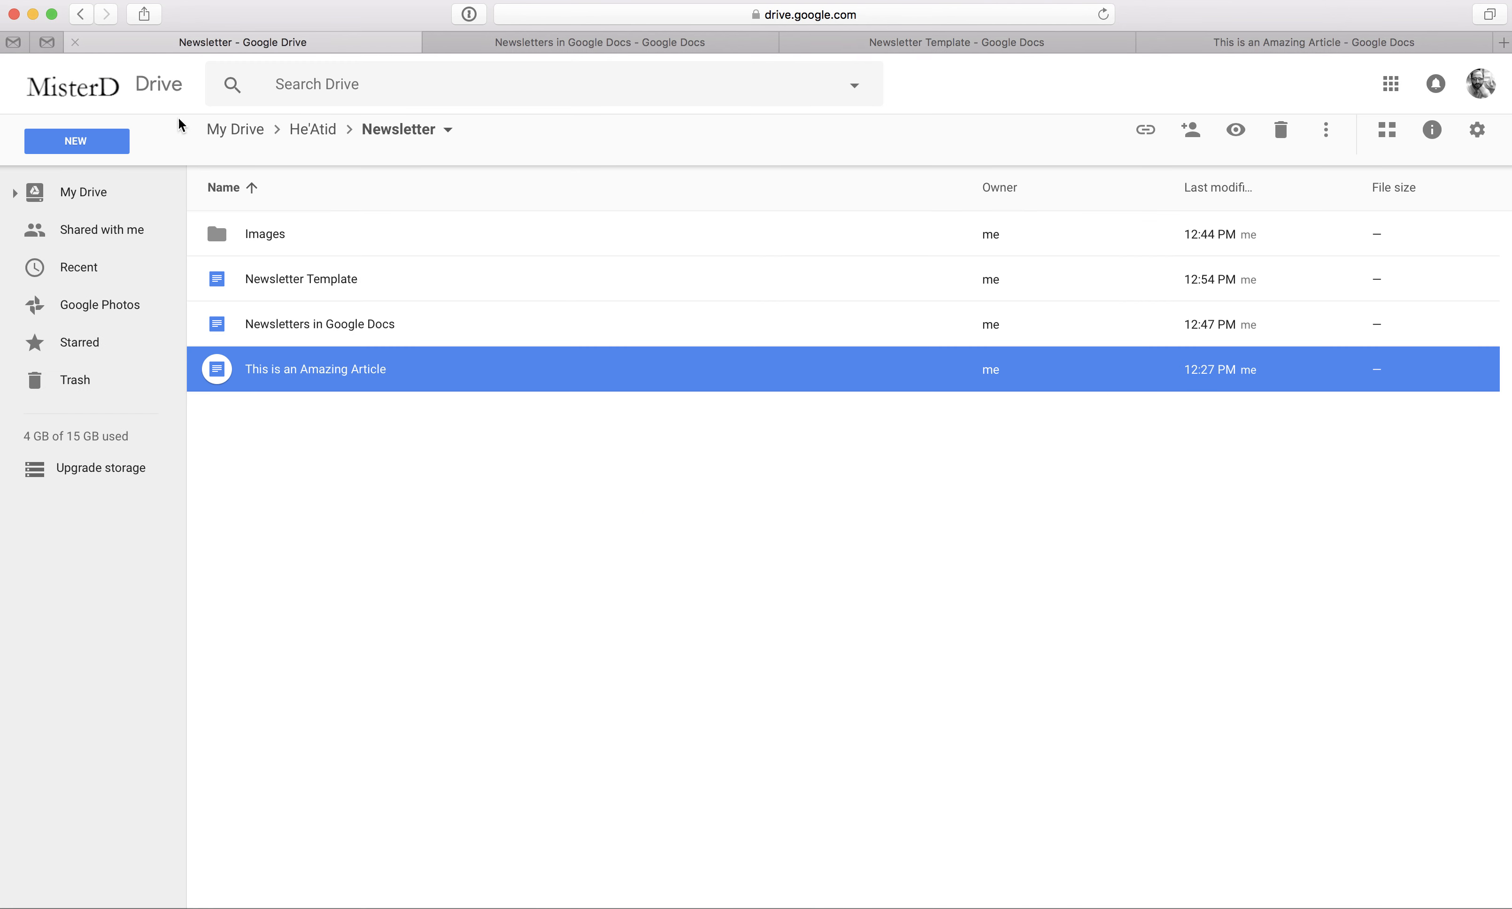
left_click(97, 141)
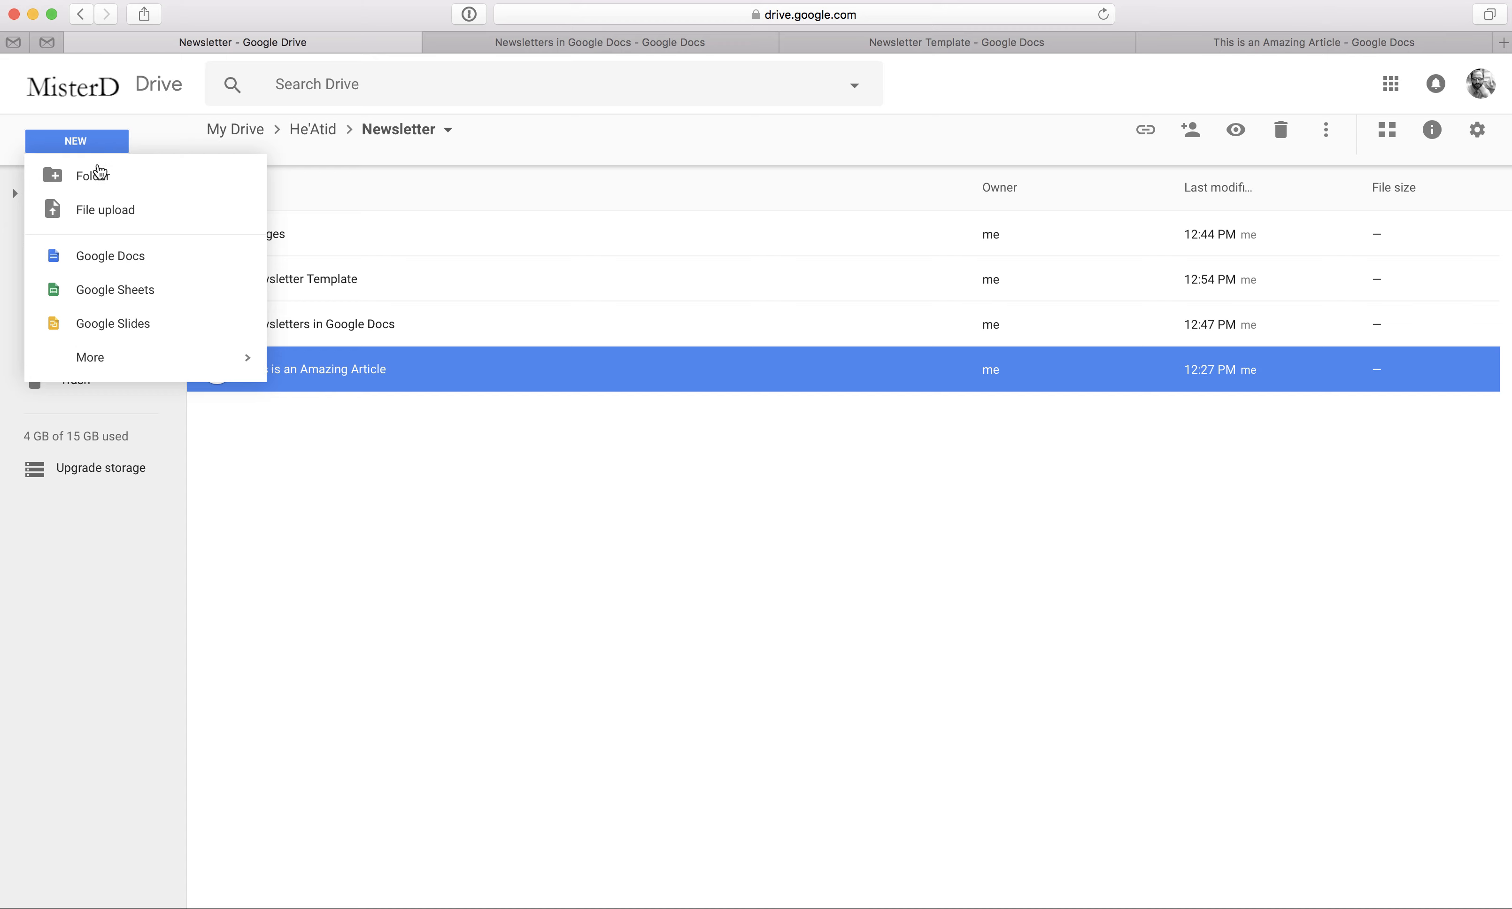
left_click(147, 142)
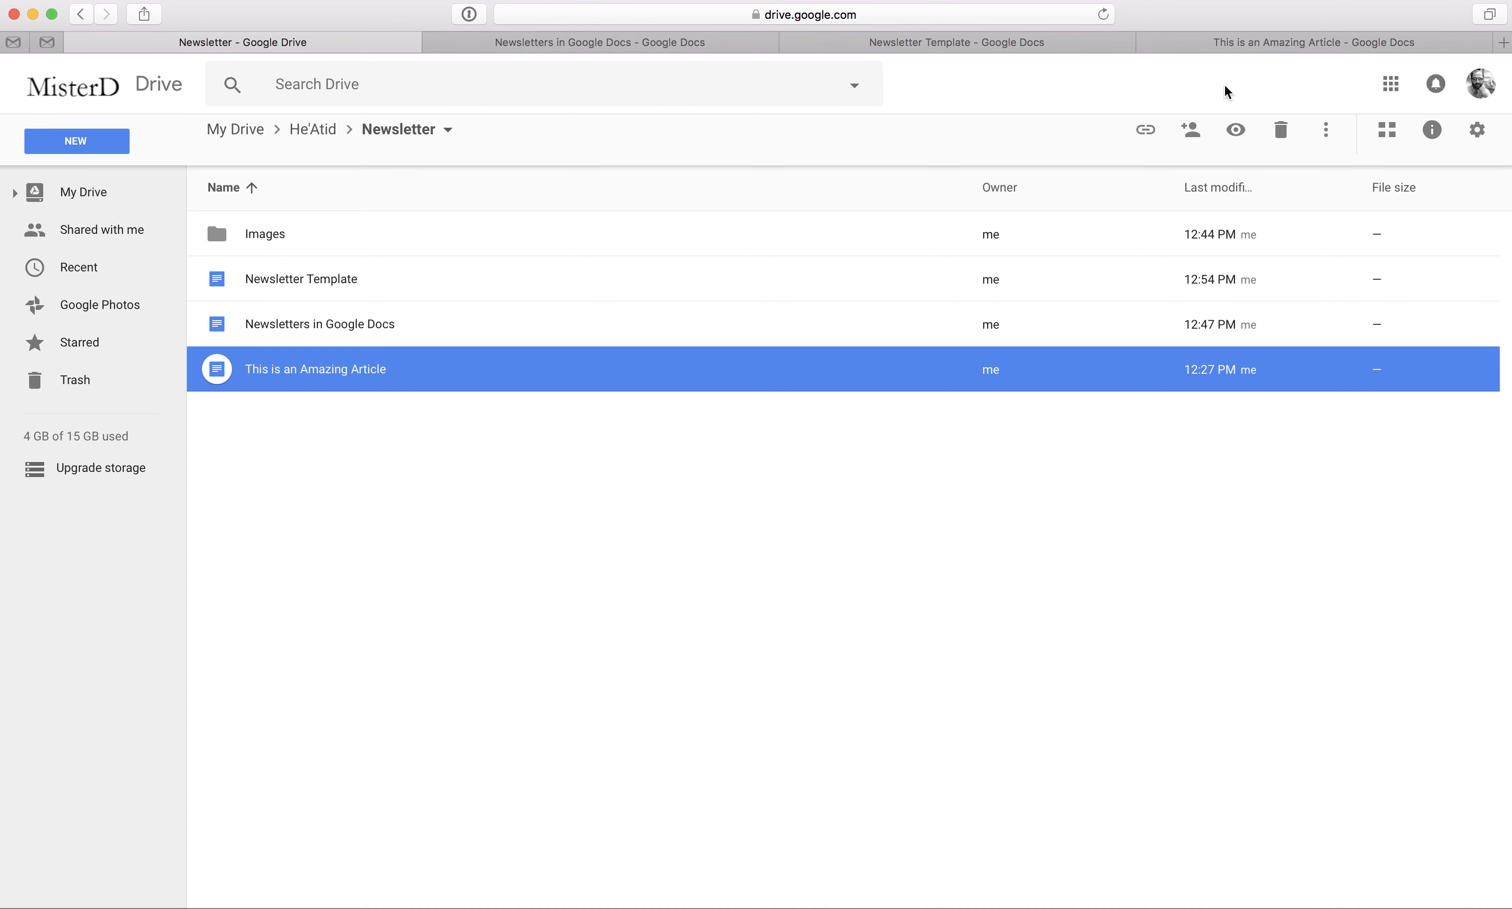
left_click(1390, 83)
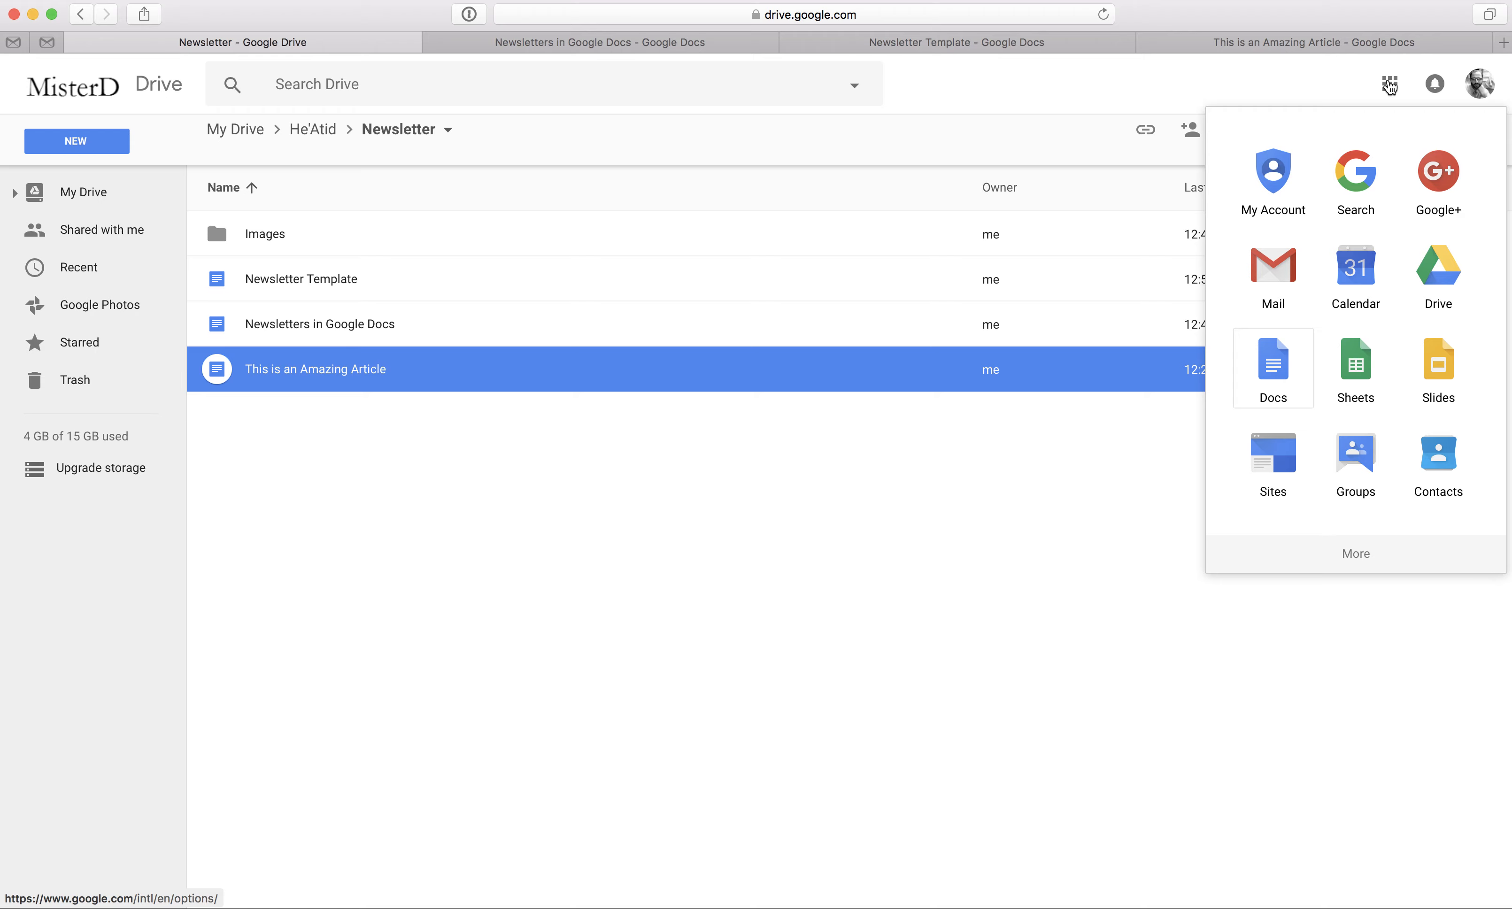
left_click(1284, 367)
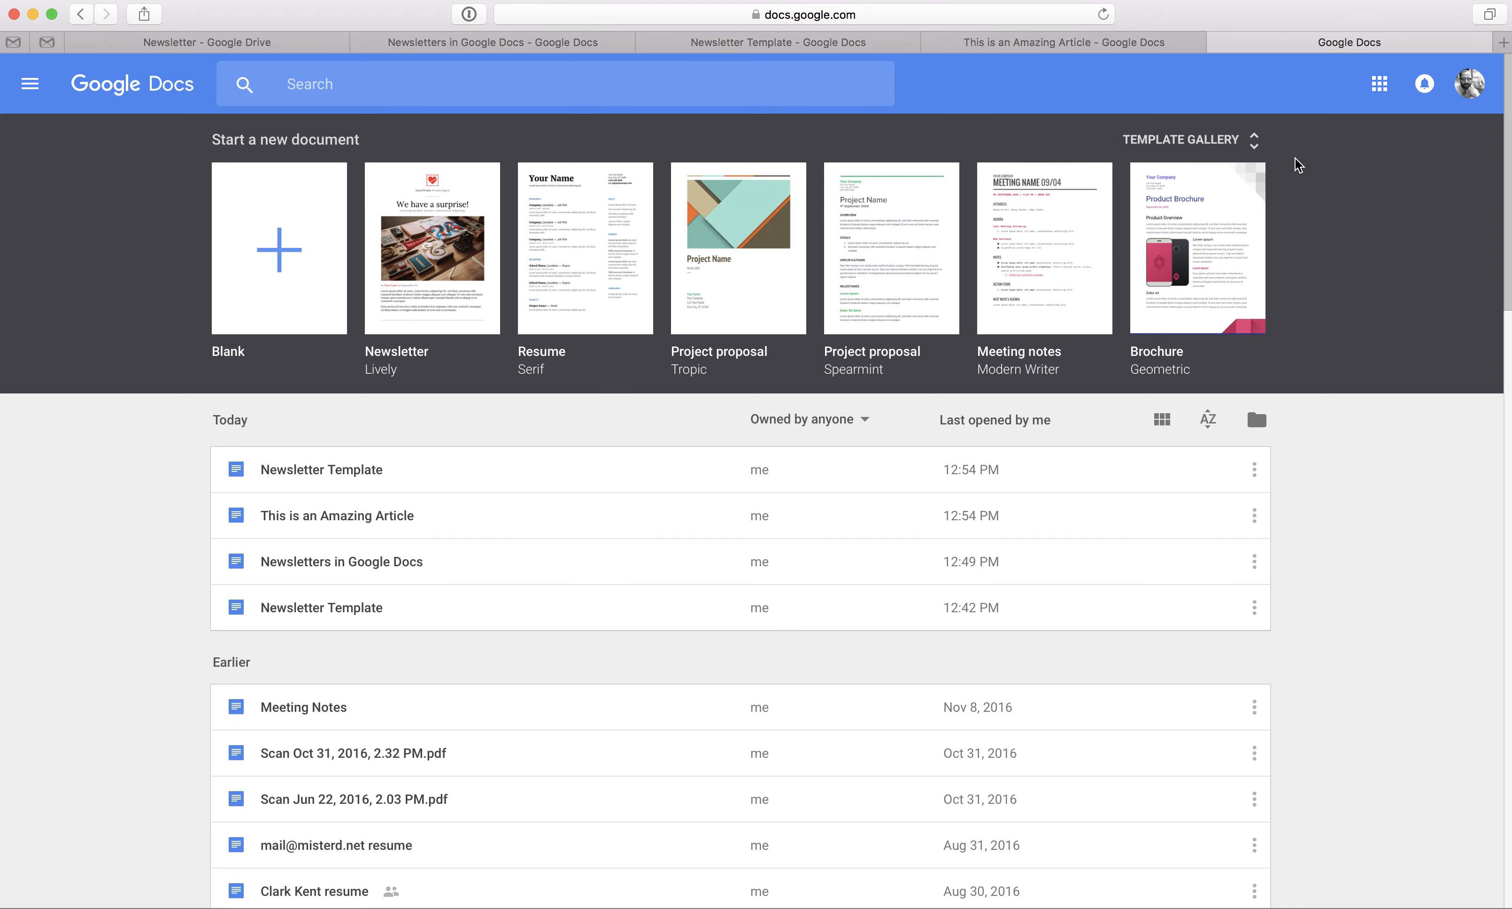
Look through the general templates in the template gallery and open the MisterD organization's own templates
left_click(1230, 141)
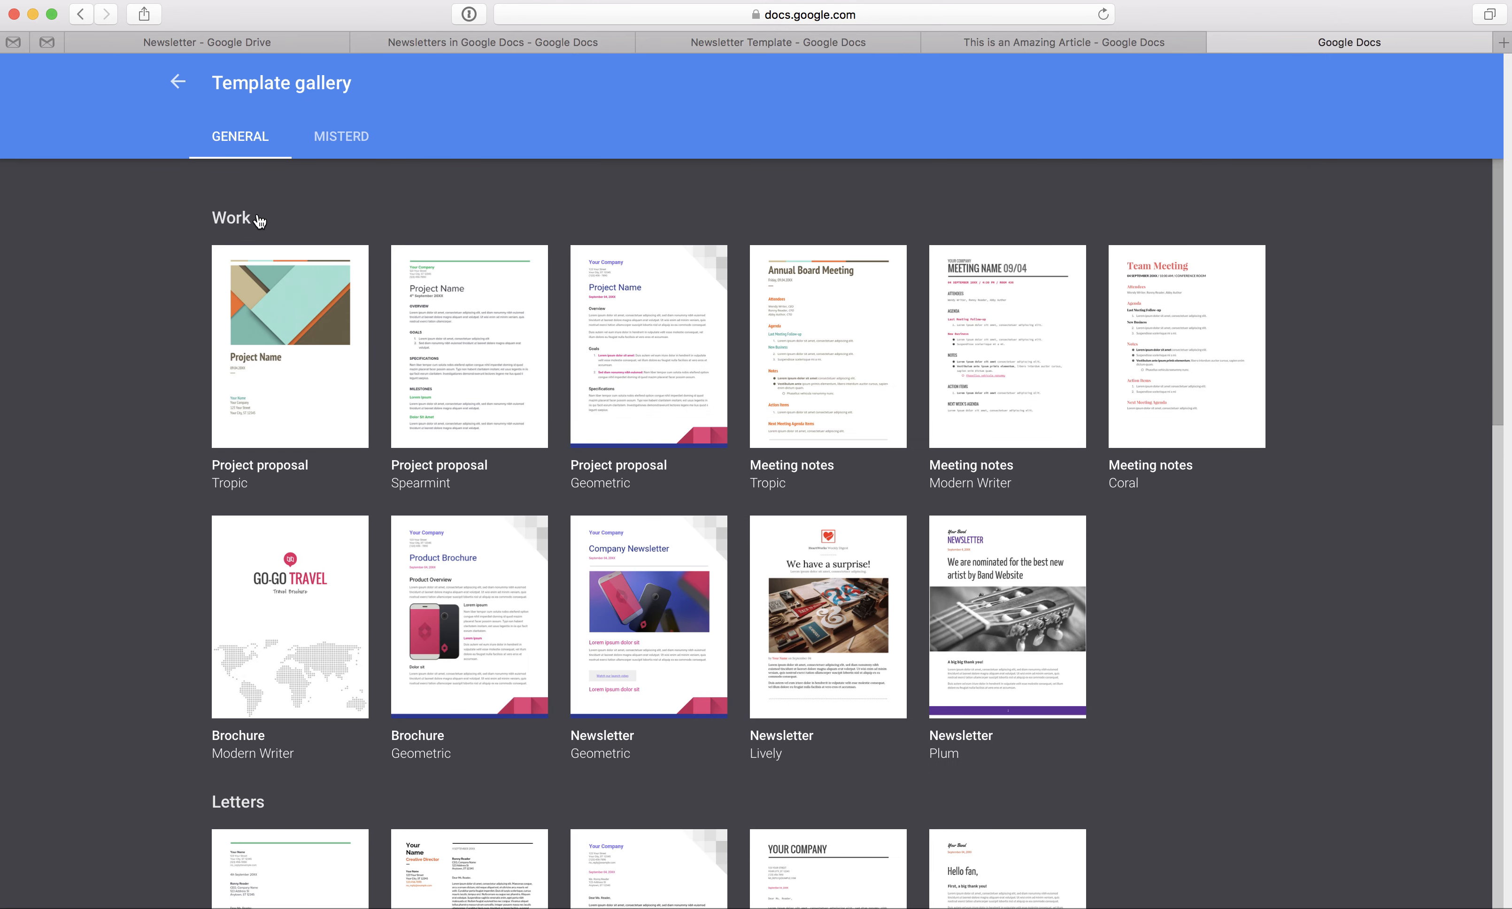
scroll(310, 408, "down", 5)
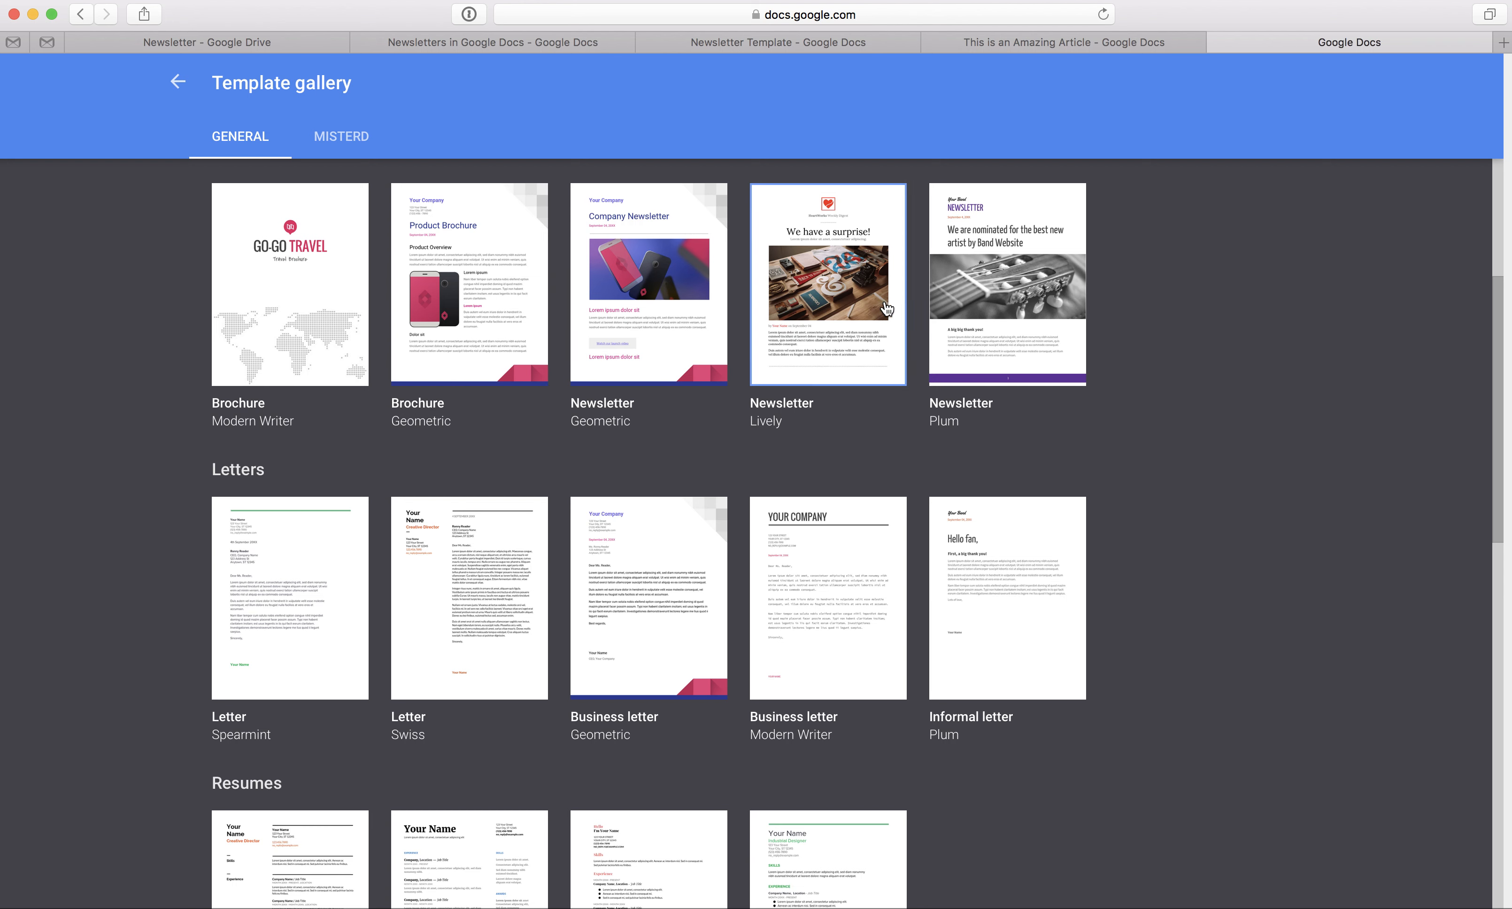
scroll(638, 298, "down", 10)
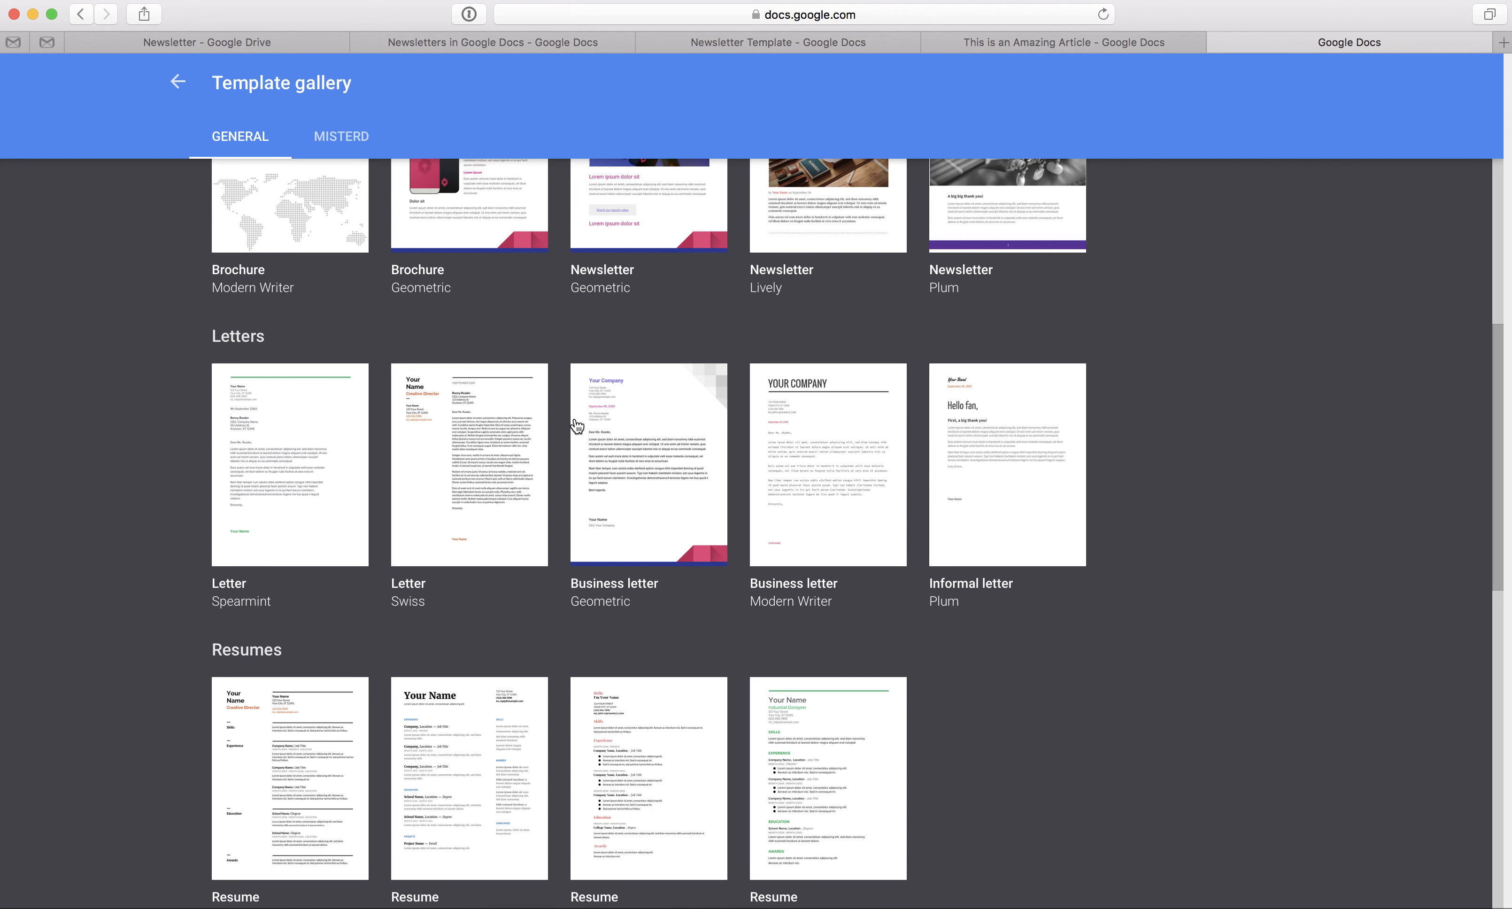
scroll(576, 425, "down", 5)
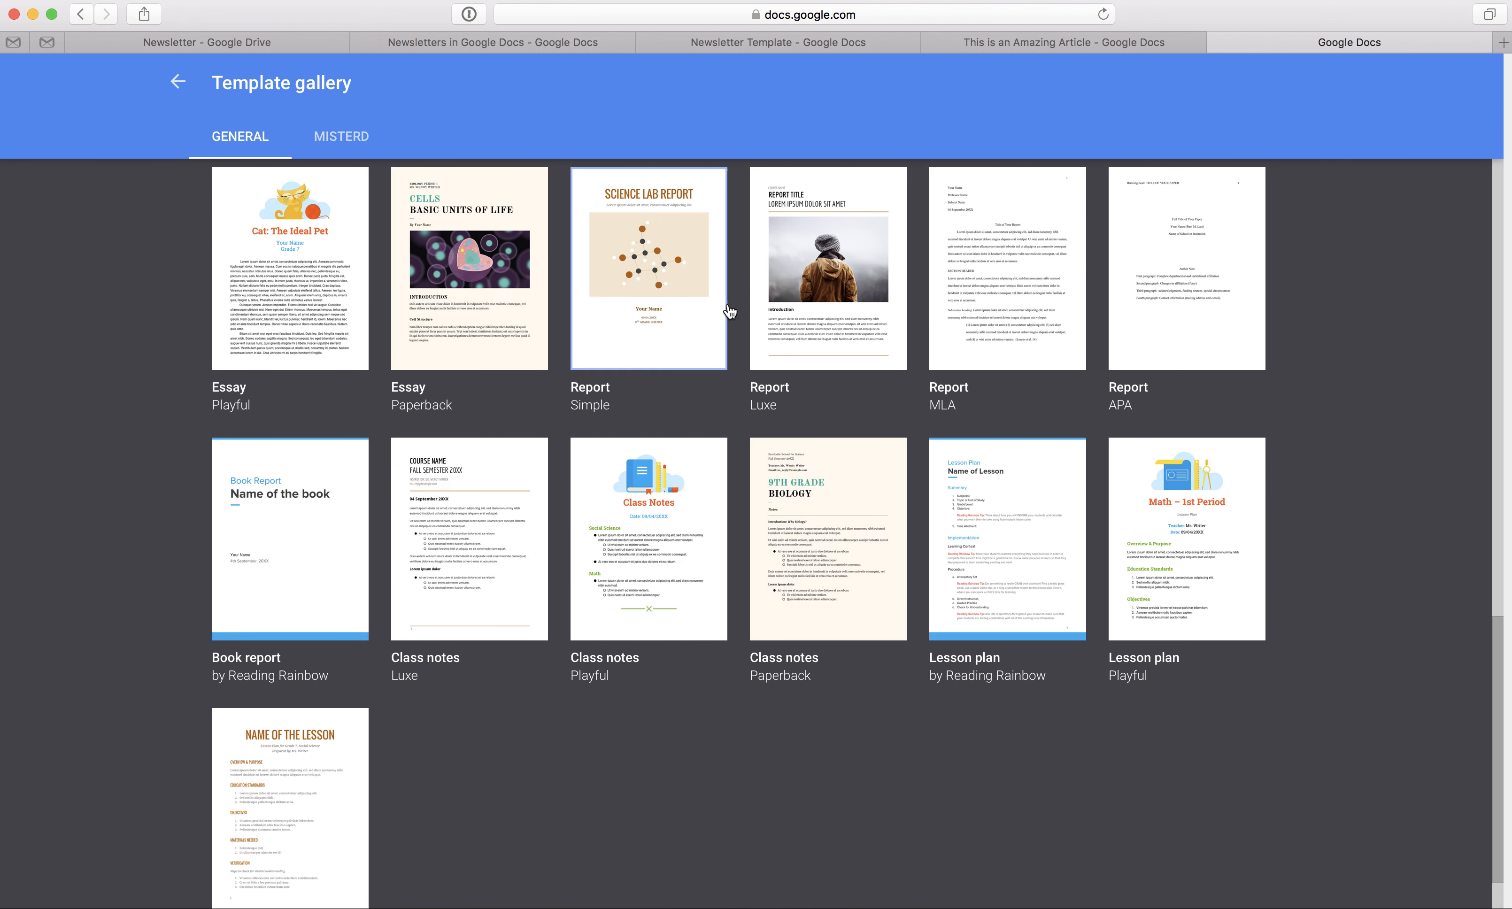
scroll(900, 496, "up", 20)
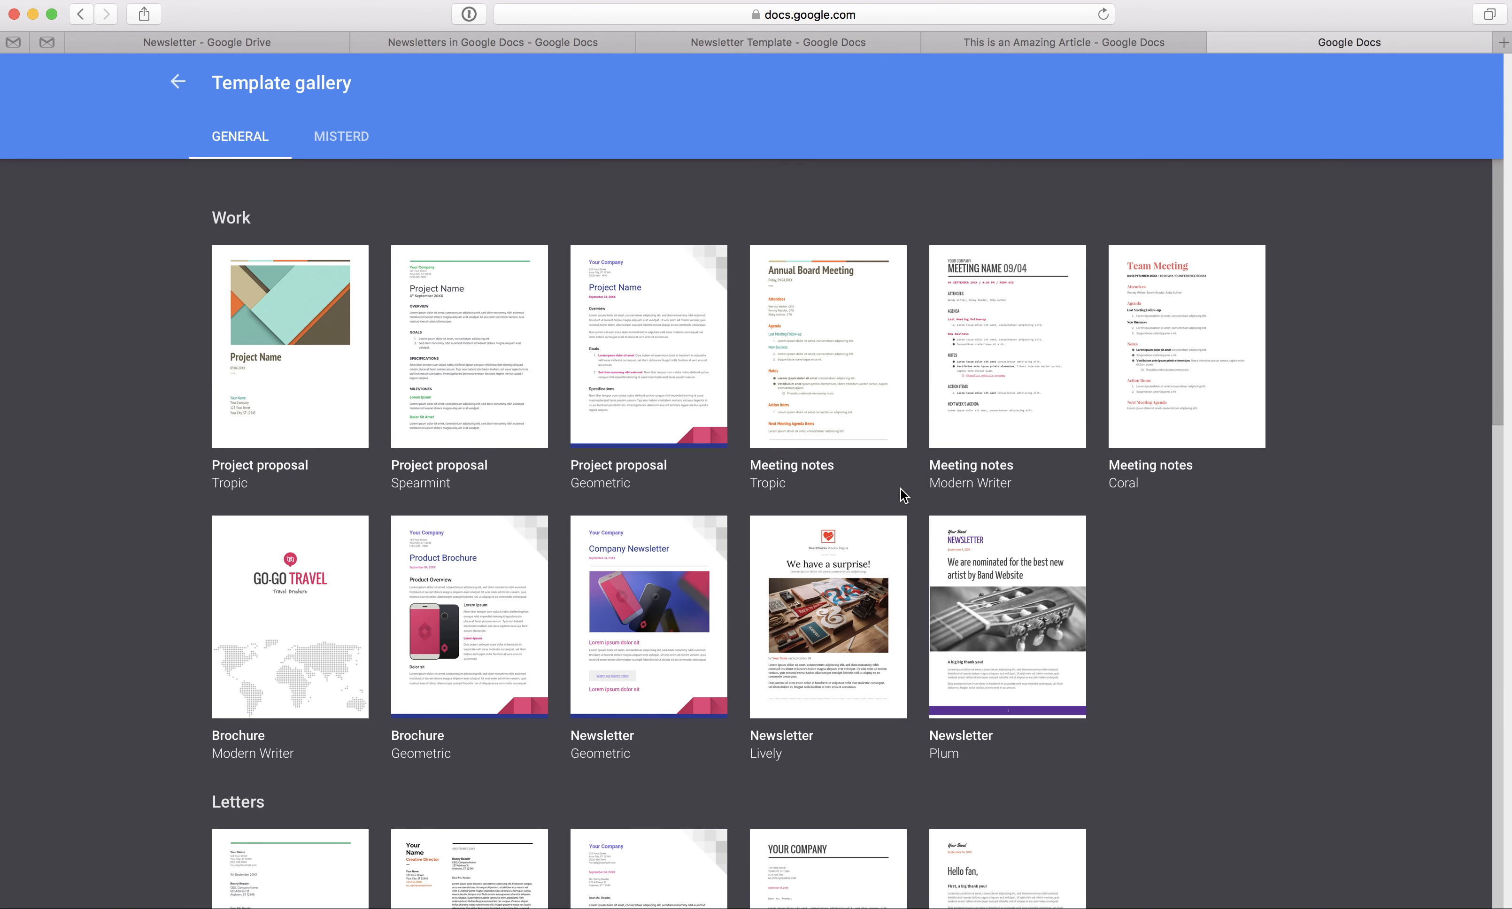
left_click(335, 140)
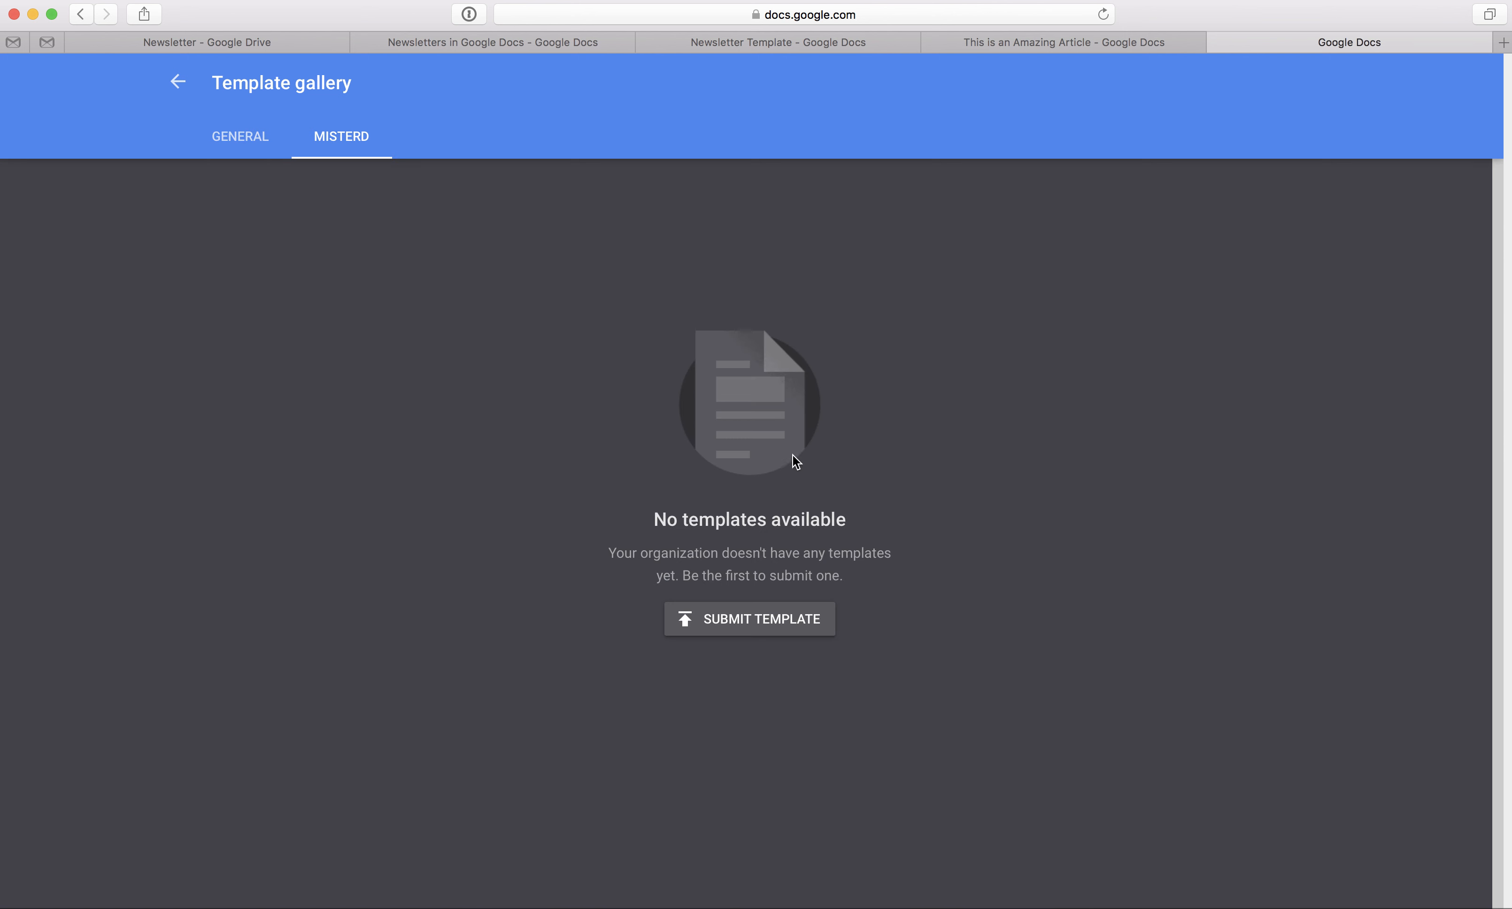
Start a template submission and choose the most recently modified "Newsletter Template" document found by searching Drive
left_click(763, 623)
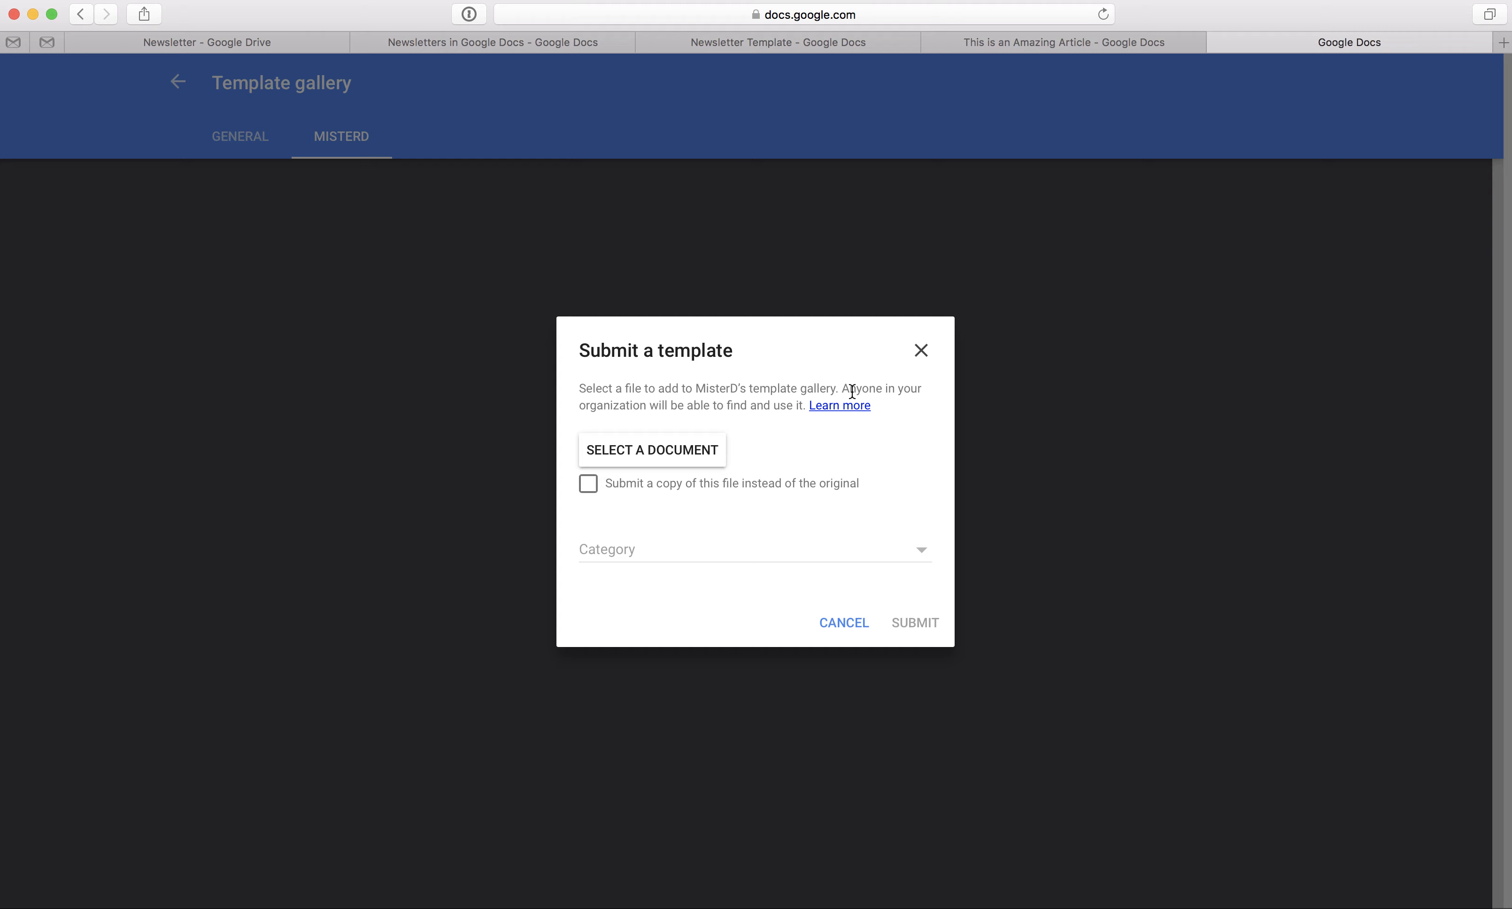
left_click(667, 452)
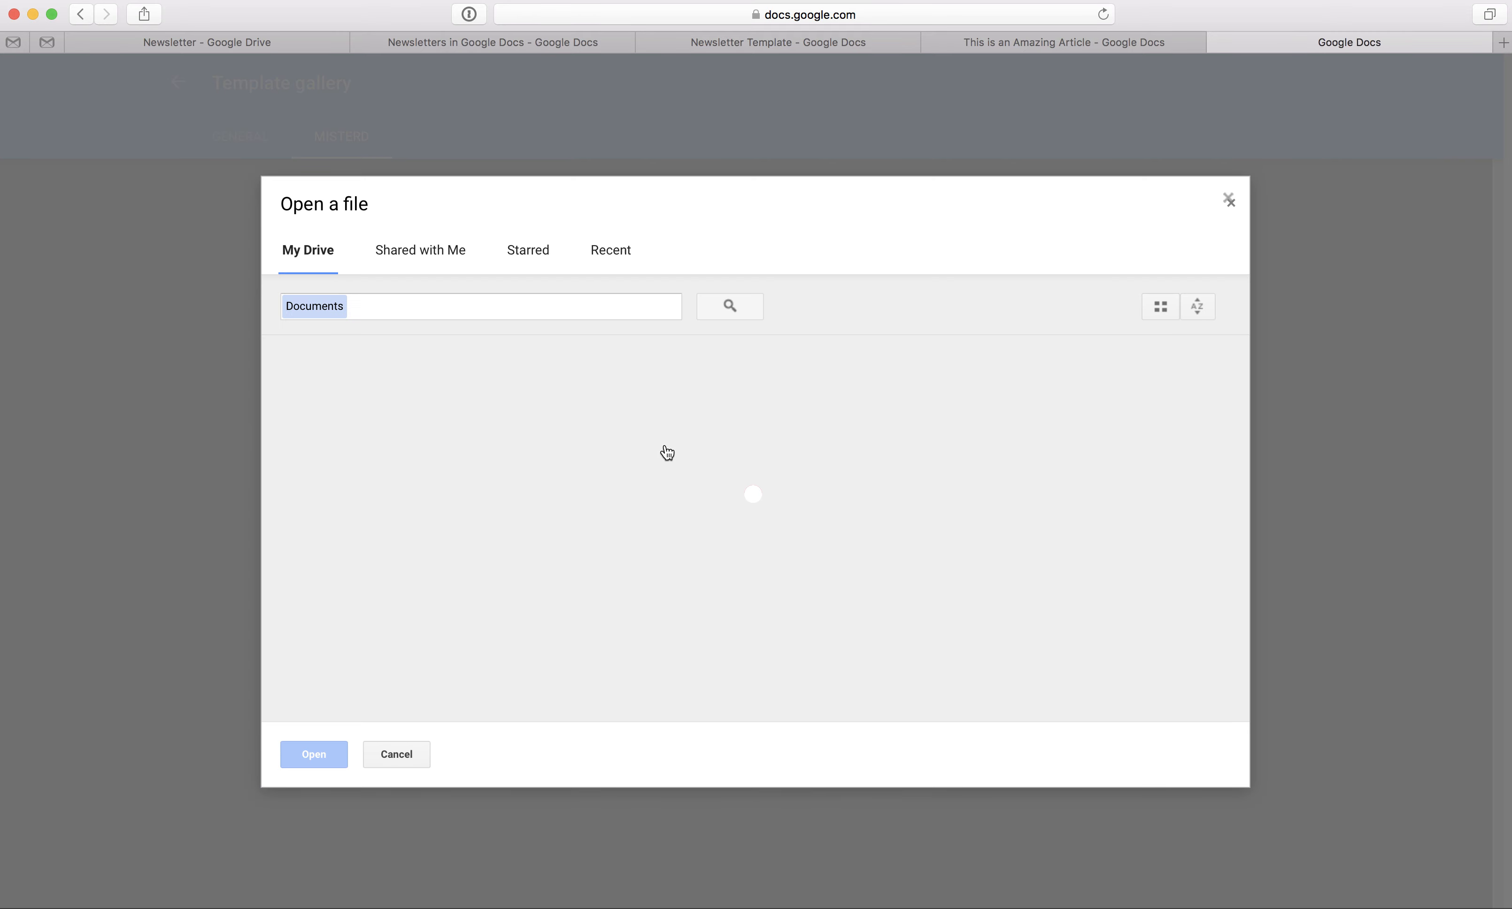
left_click(514, 304)
type("Ne")
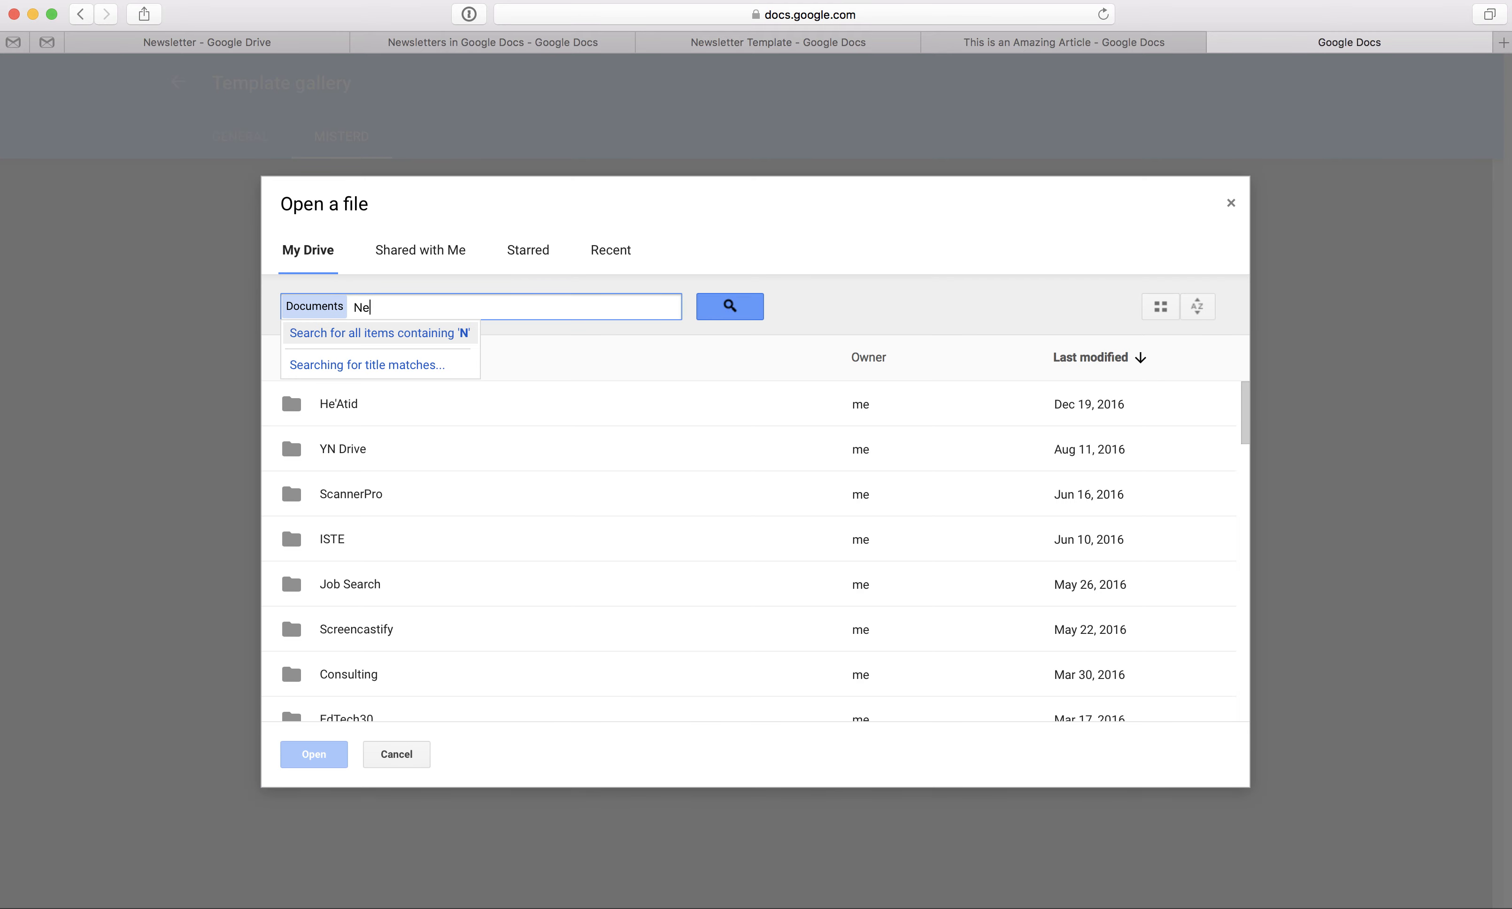
type("wsletter Template")
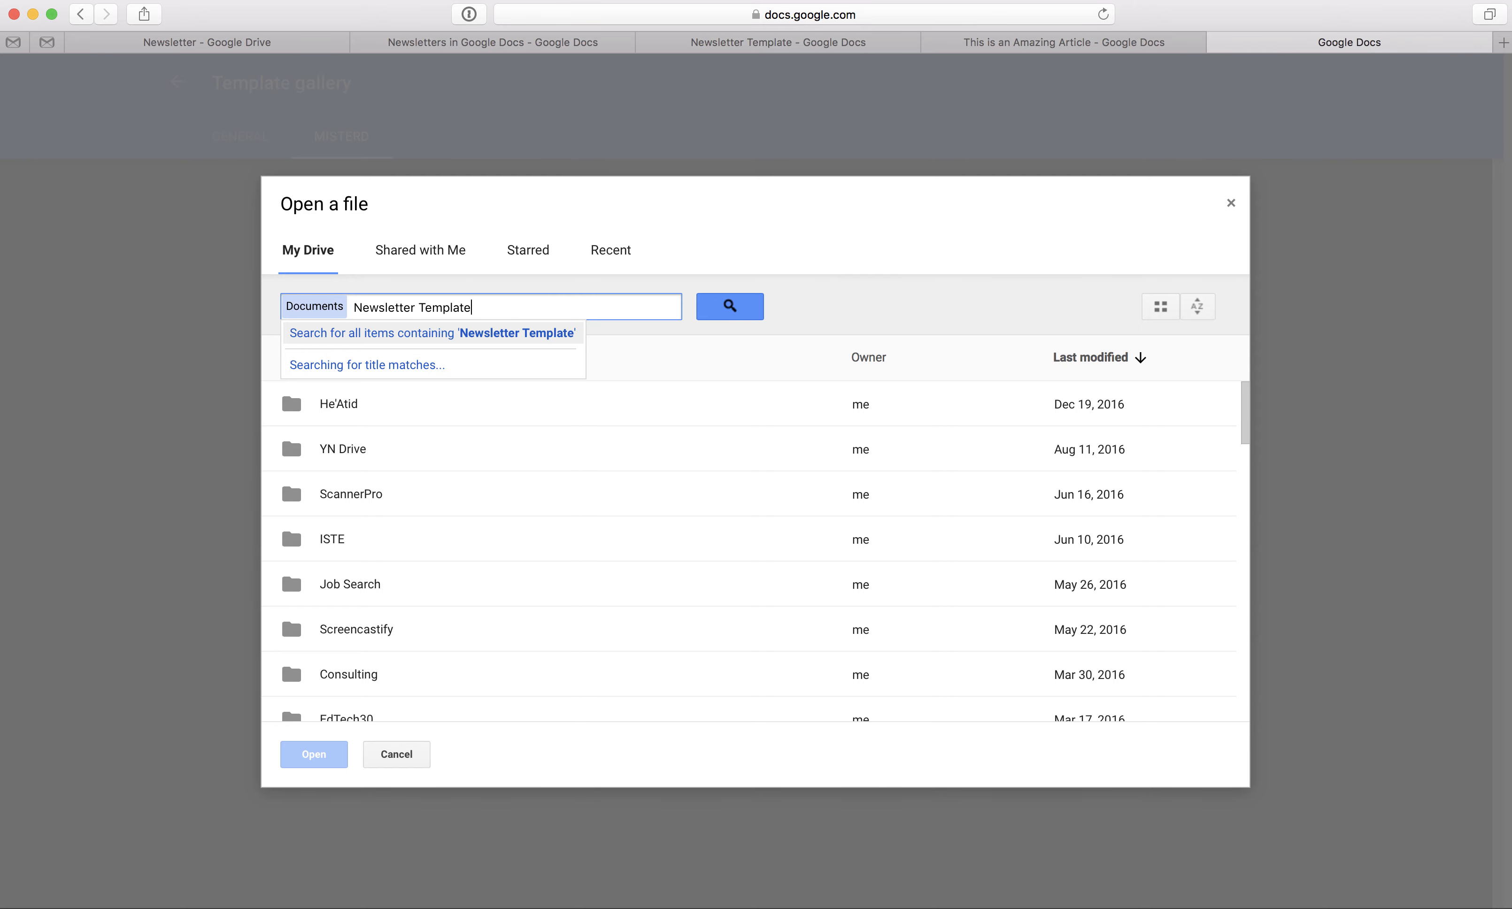
key("Return")
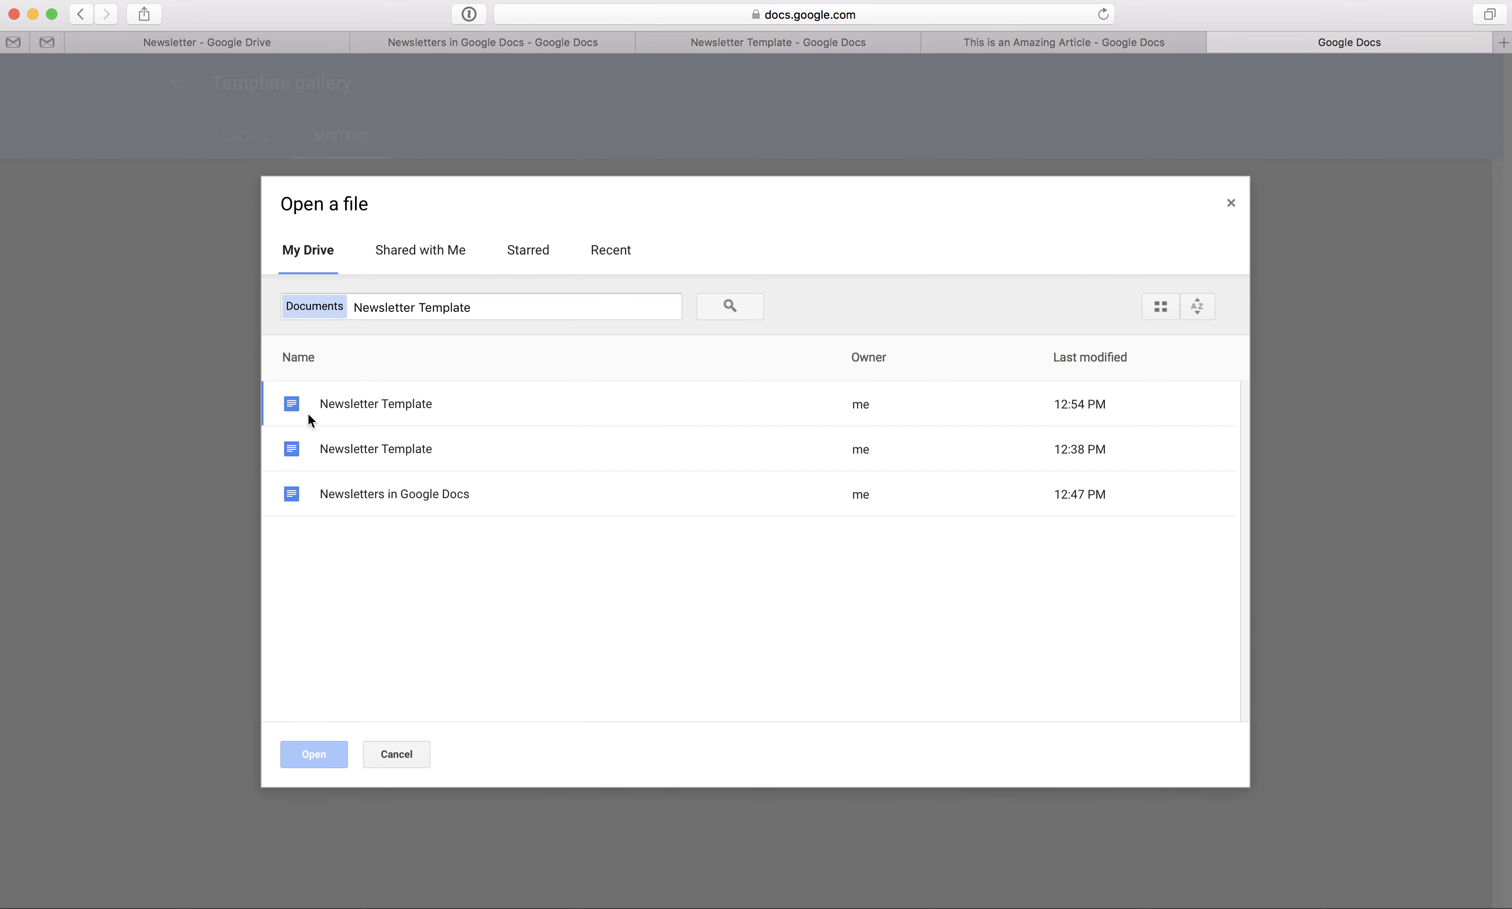
left_click(336, 405)
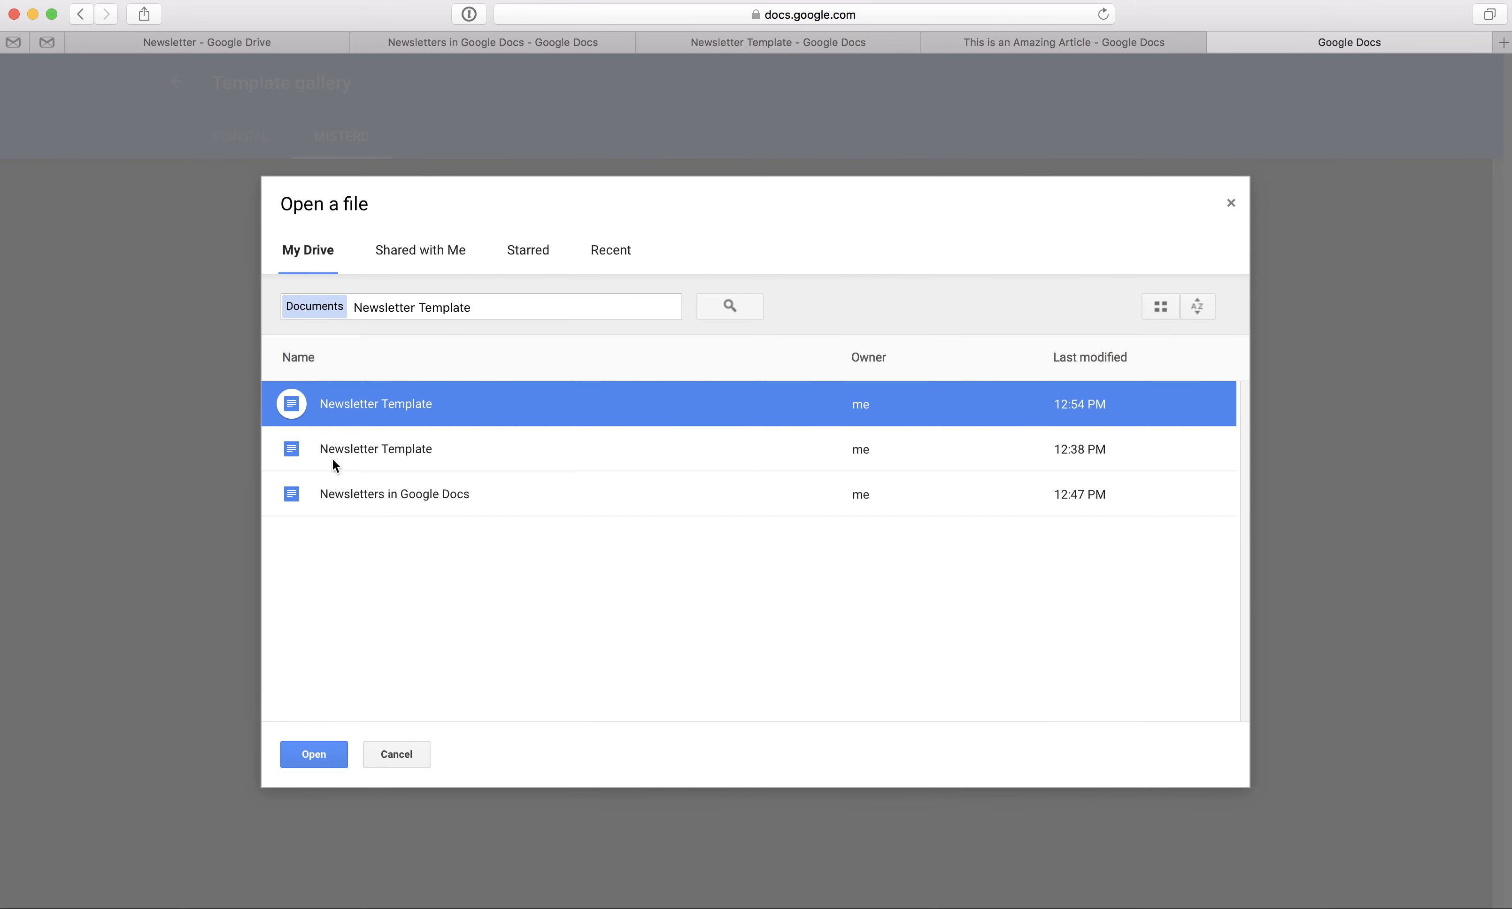
left_click(316, 754)
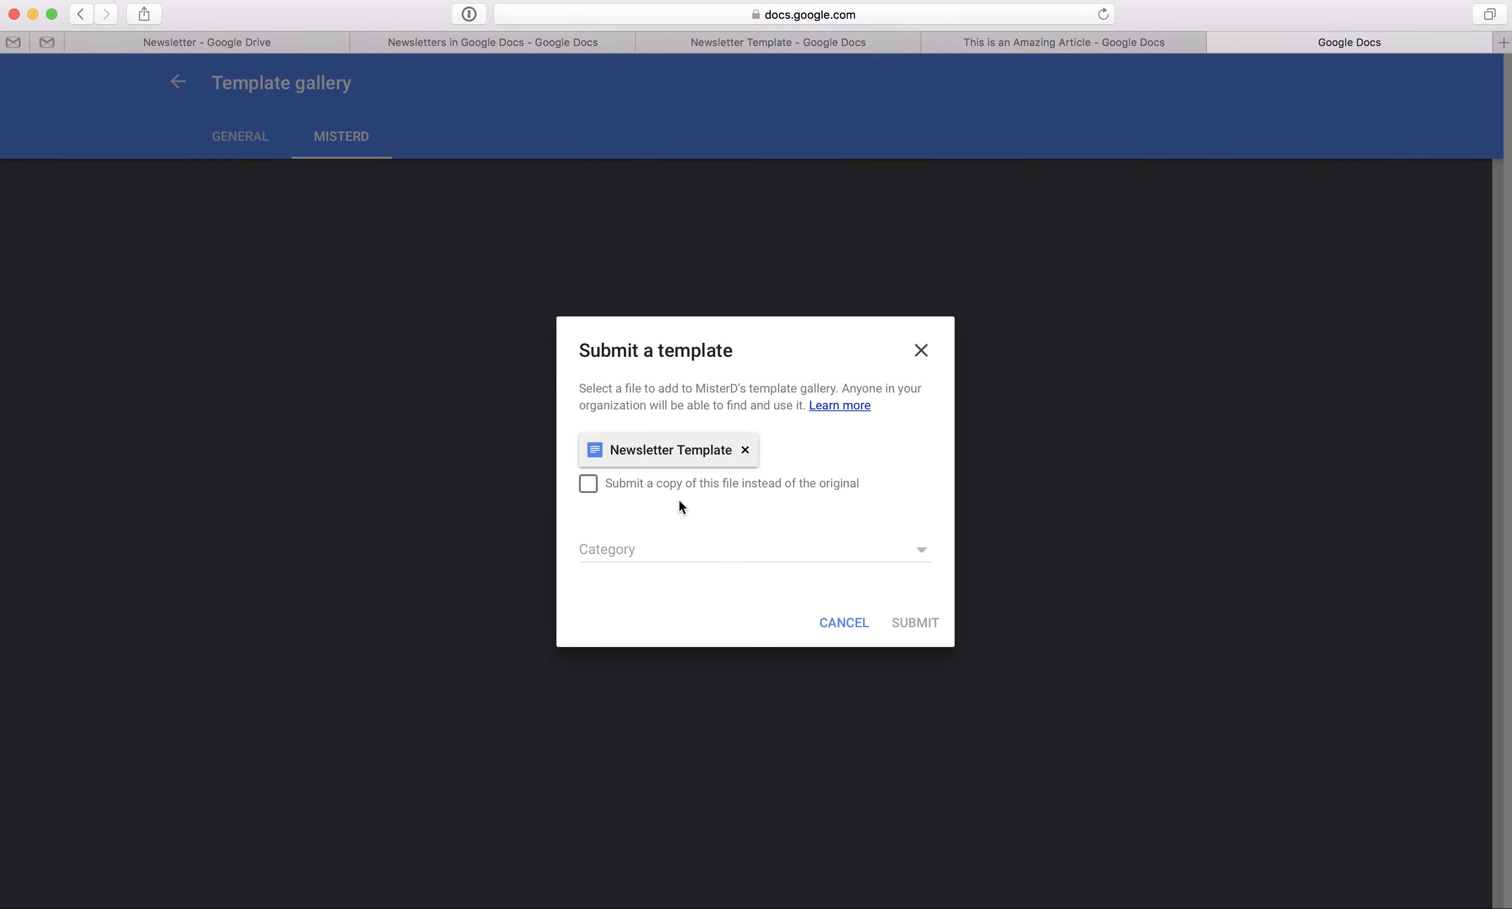
Assign the template to the category "Brochures & newsletters" and submit it to the organization's gallery
left_click(688, 554)
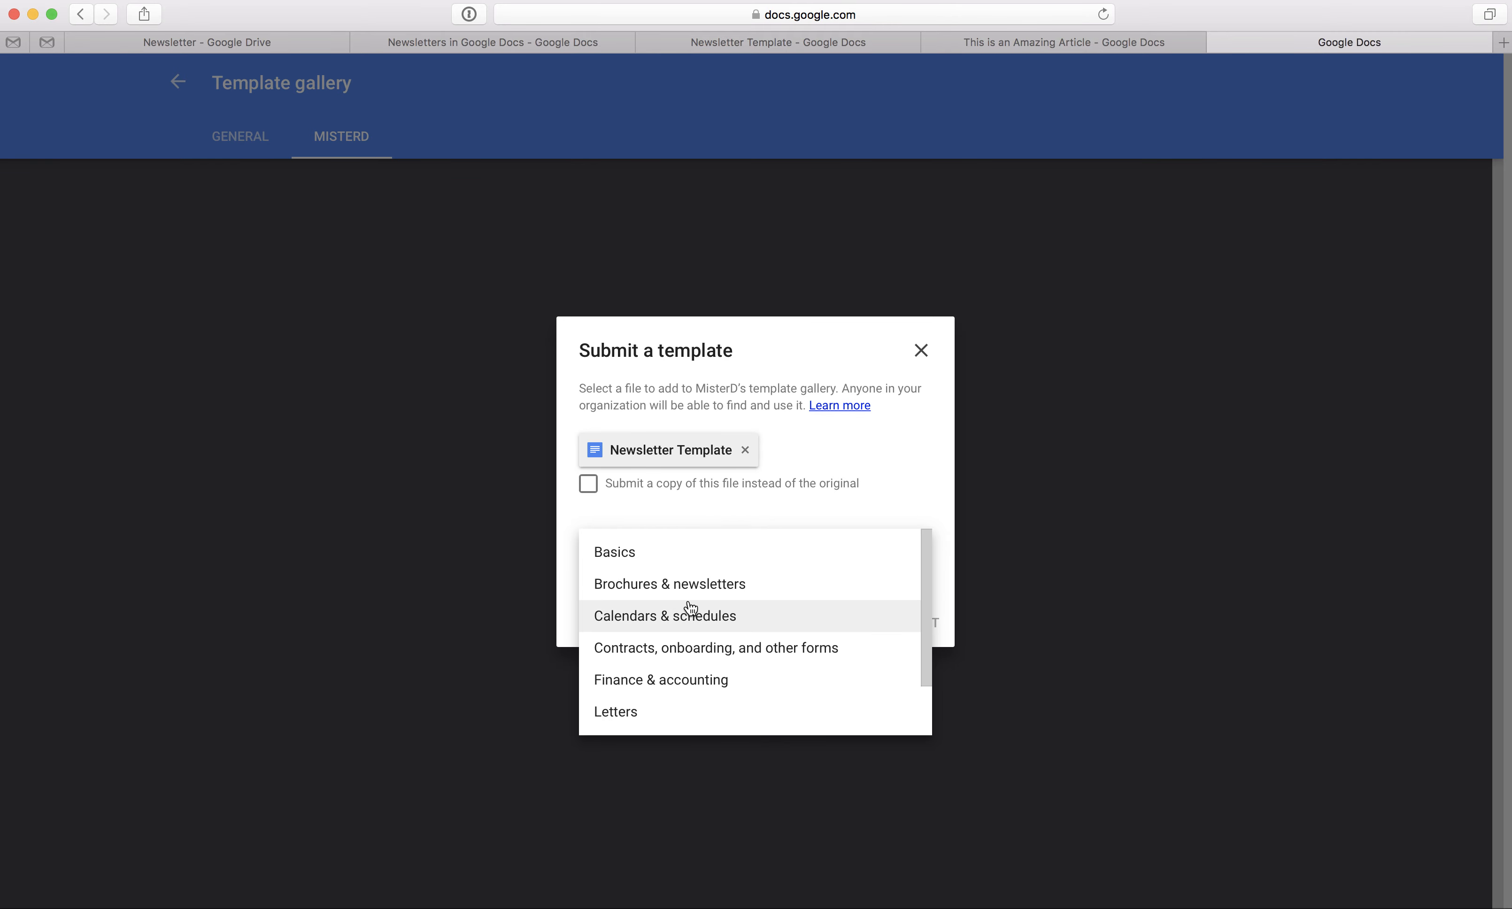
left_click(690, 598)
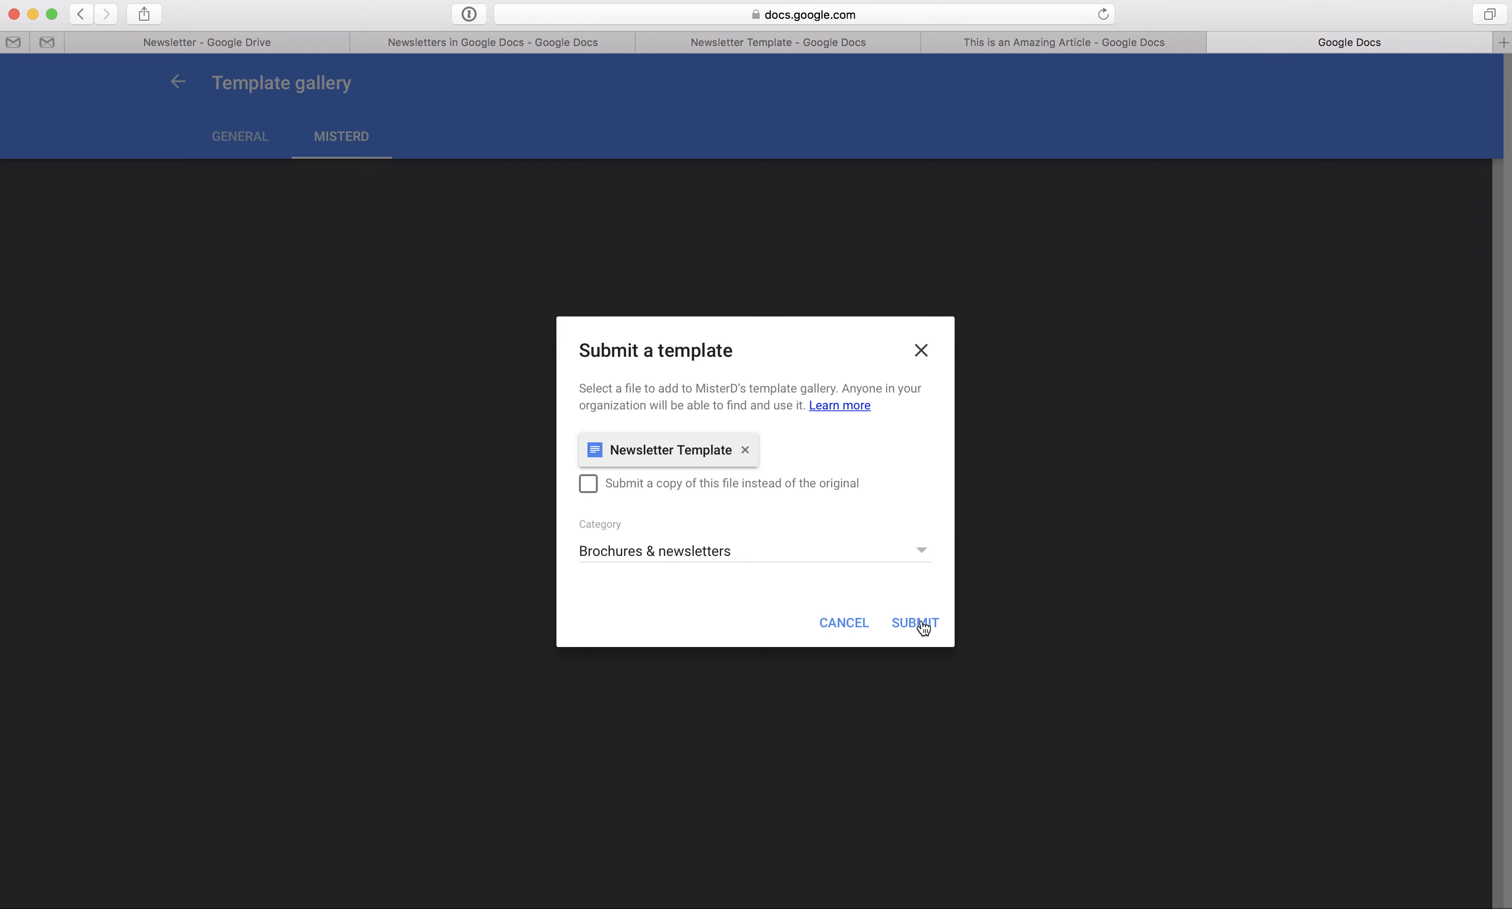
left_click(921, 623)
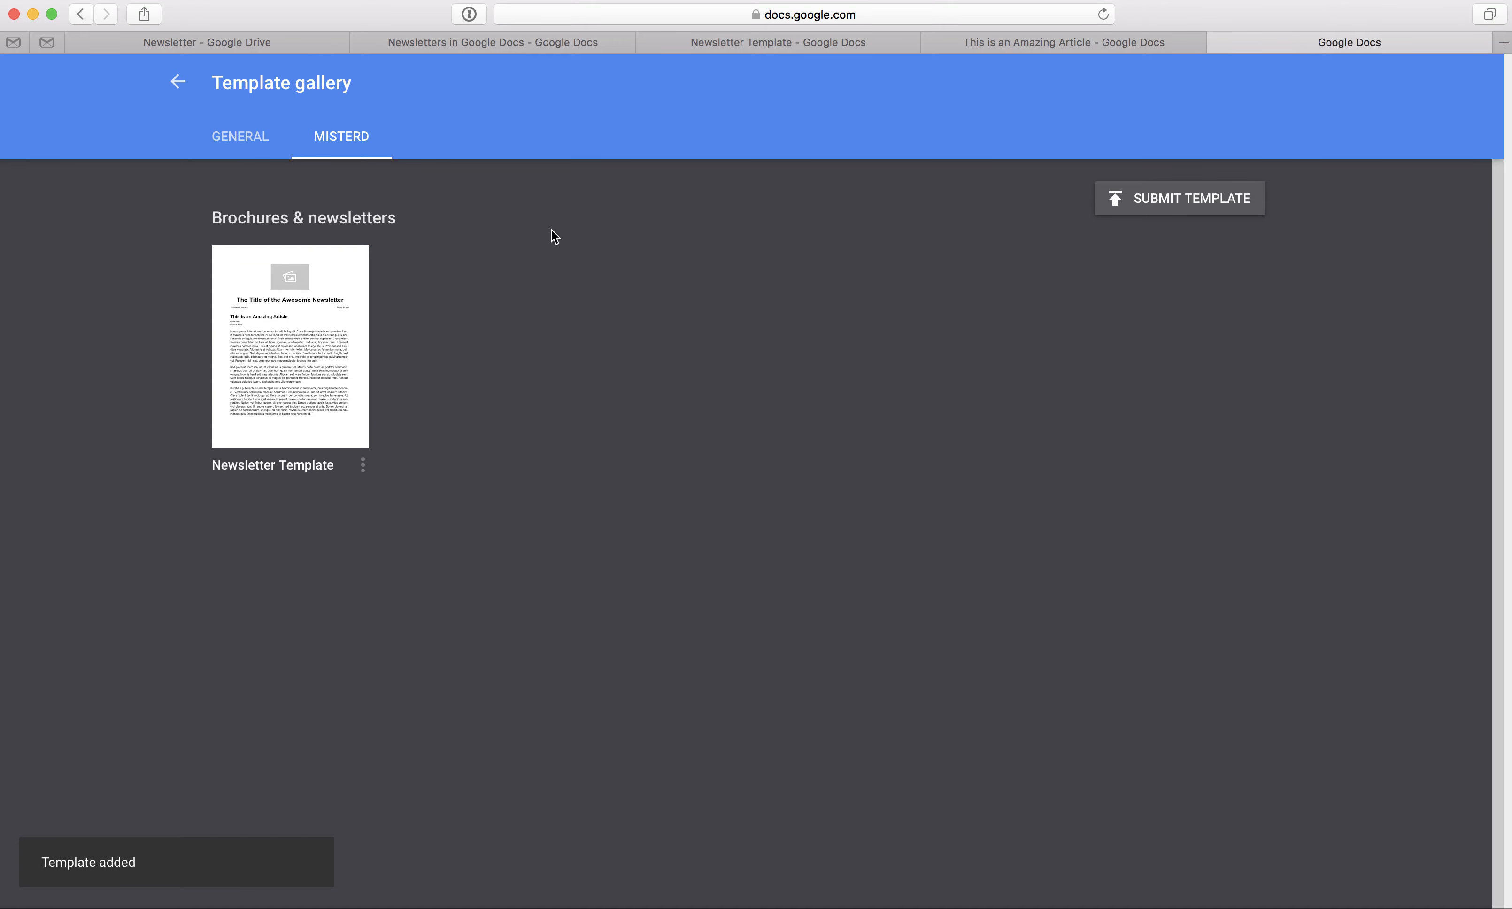
Close the template gallery and the documents "Newsletter Template" and "This is an Amazing Article"
left_click(1219, 43)
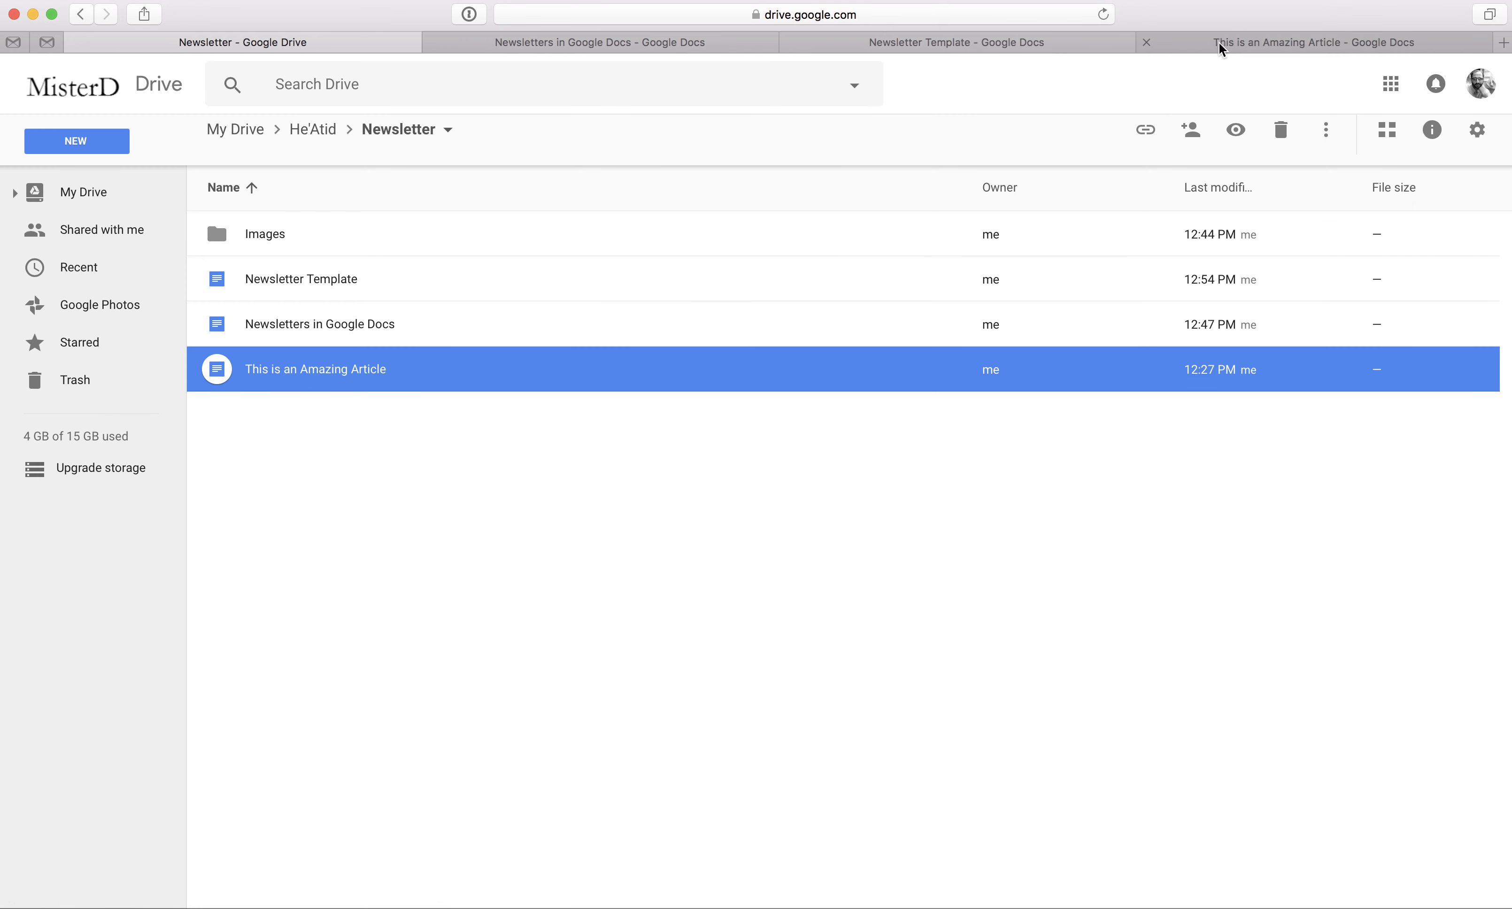
left_click(1009, 43)
left_click(790, 43)
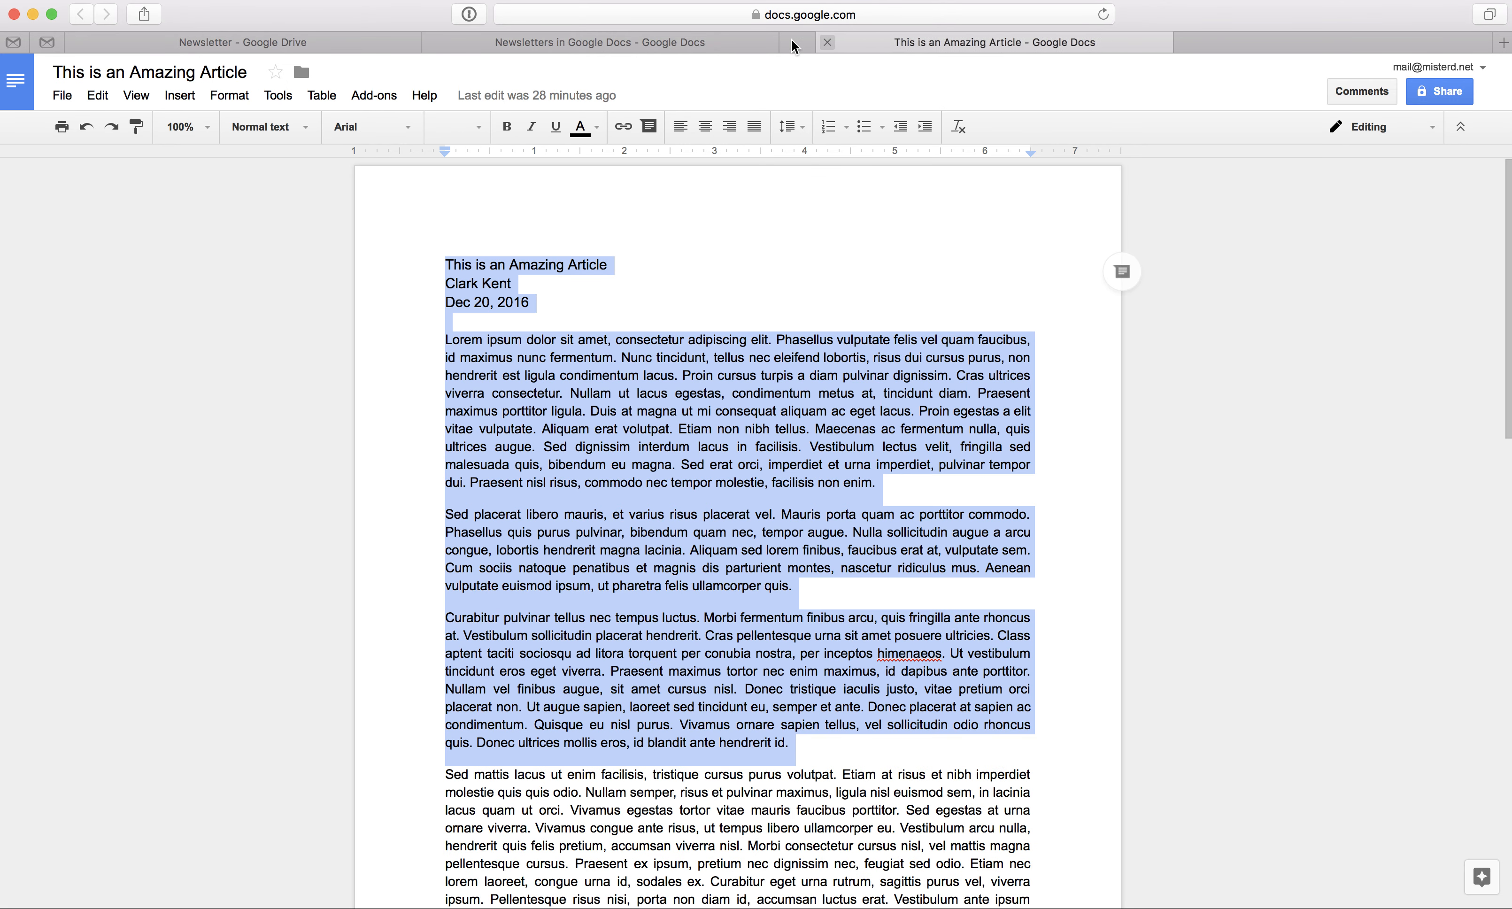
left_click(790, 43)
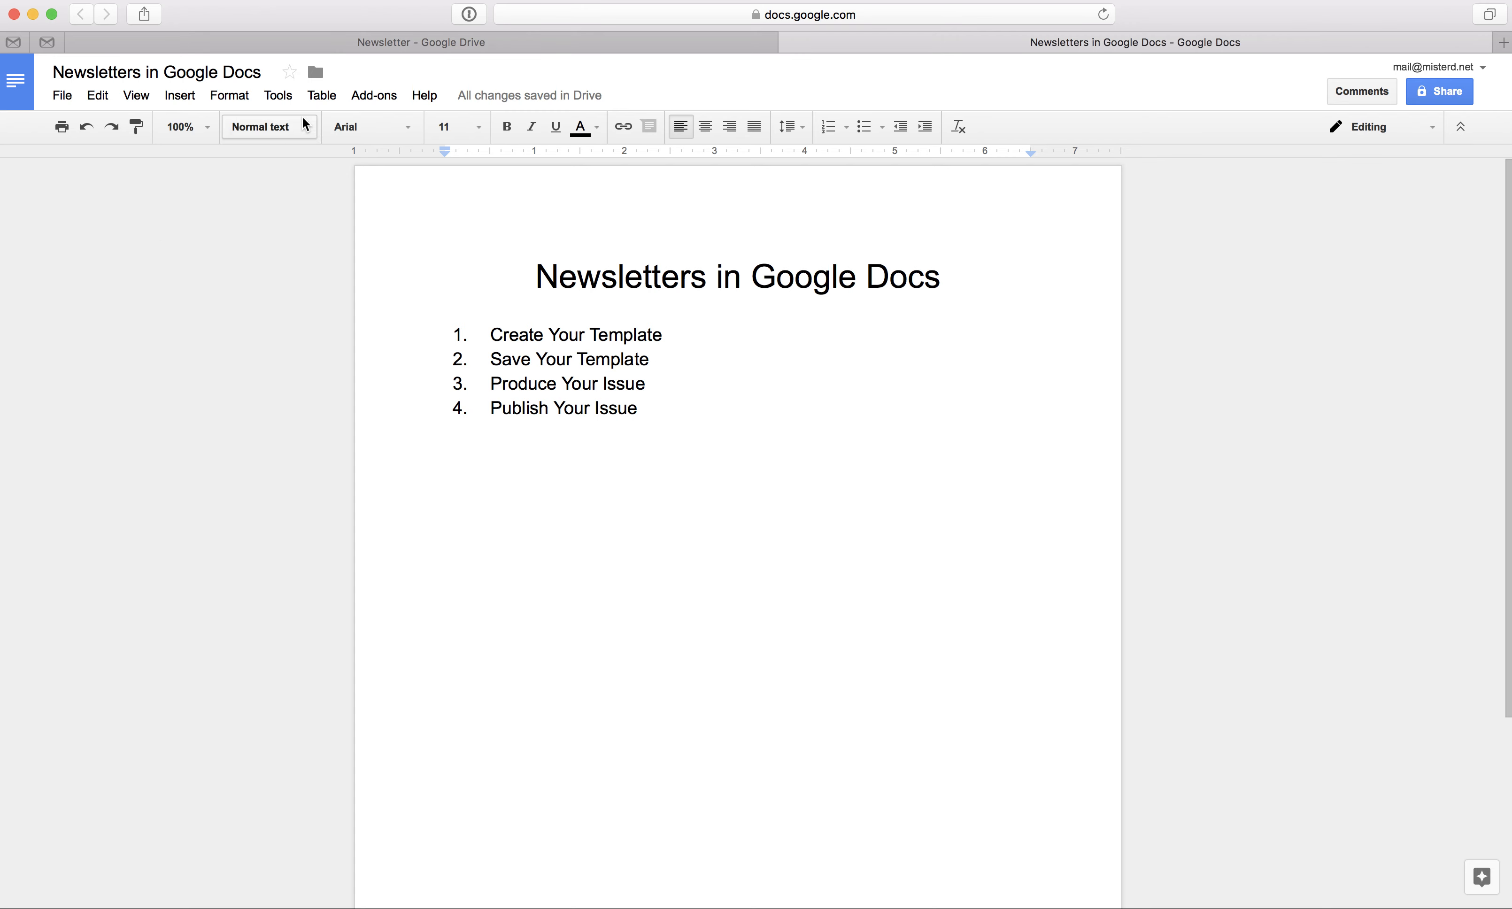
Create a new document from "Newsletter Template" in the MisterD section of the Google Docs template gallery
left_click(332, 44)
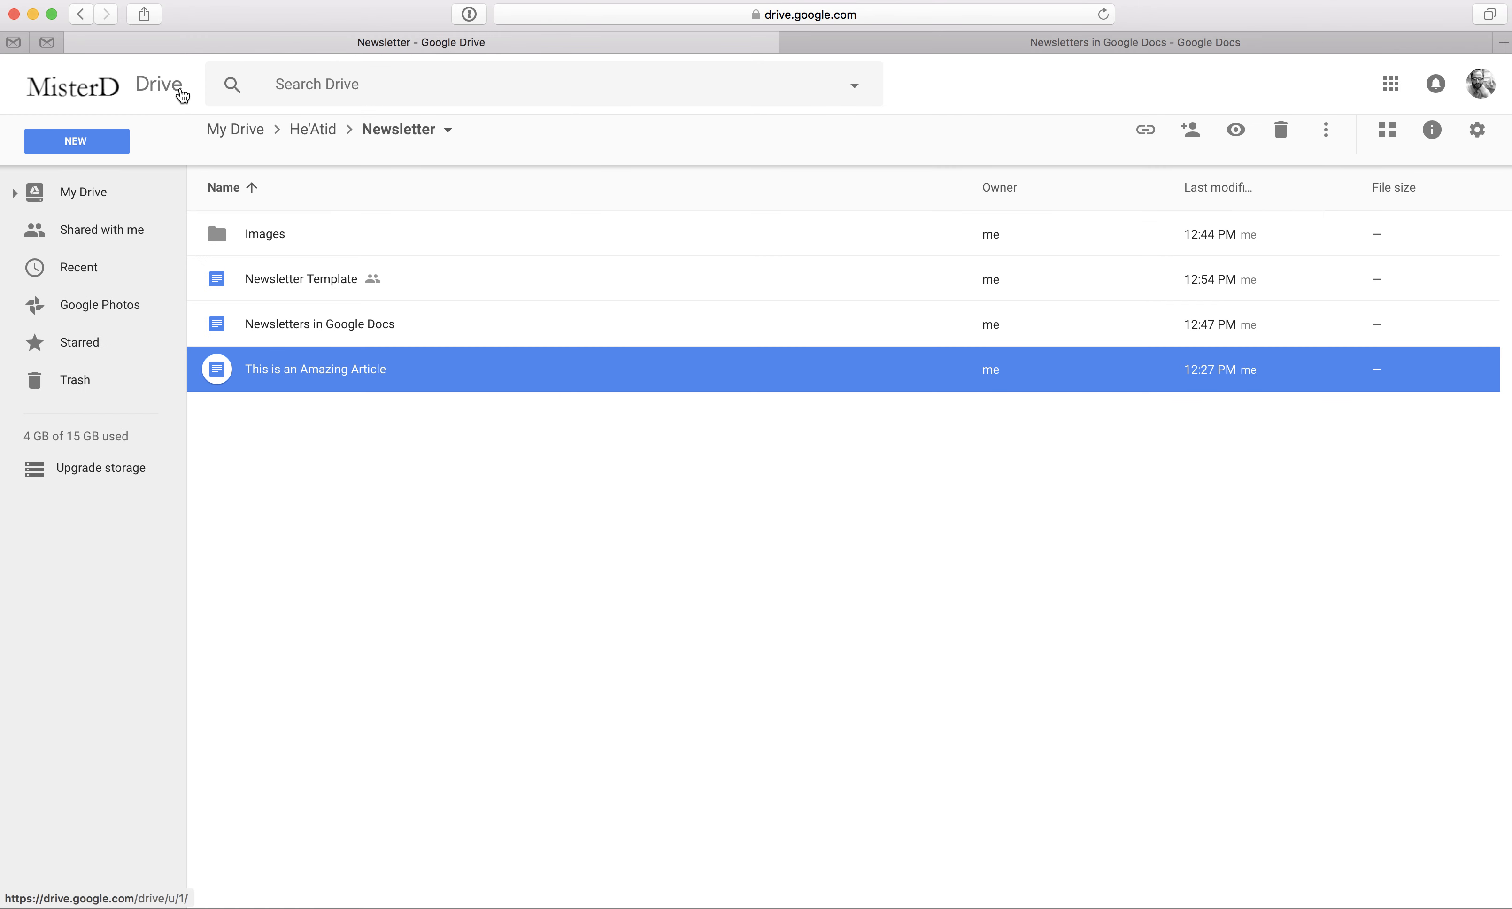
left_click(1390, 83)
left_click(1289, 357)
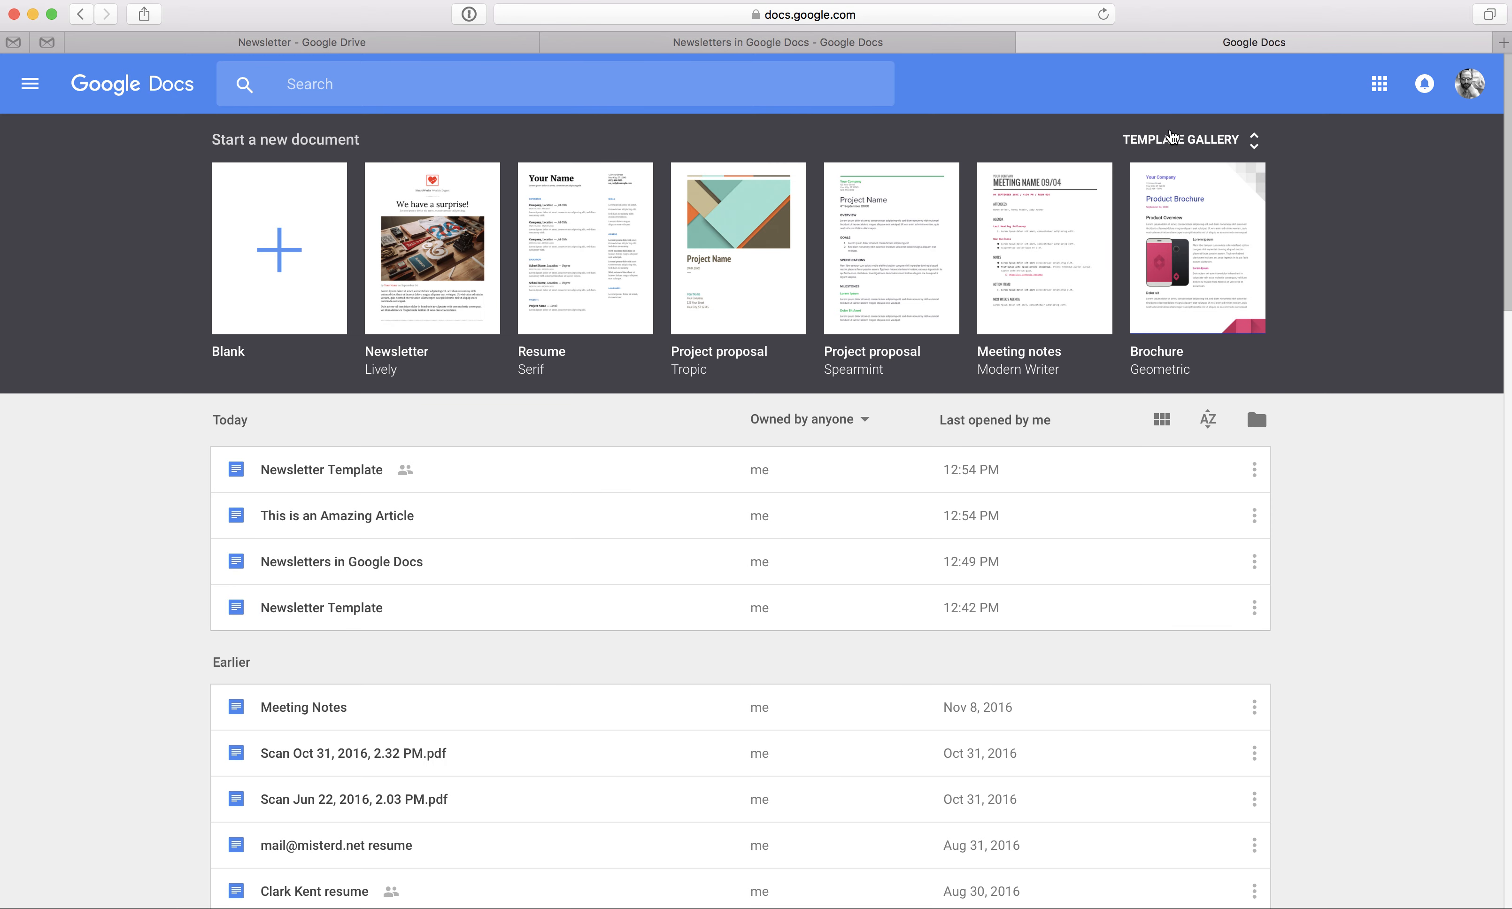
left_click(1169, 136)
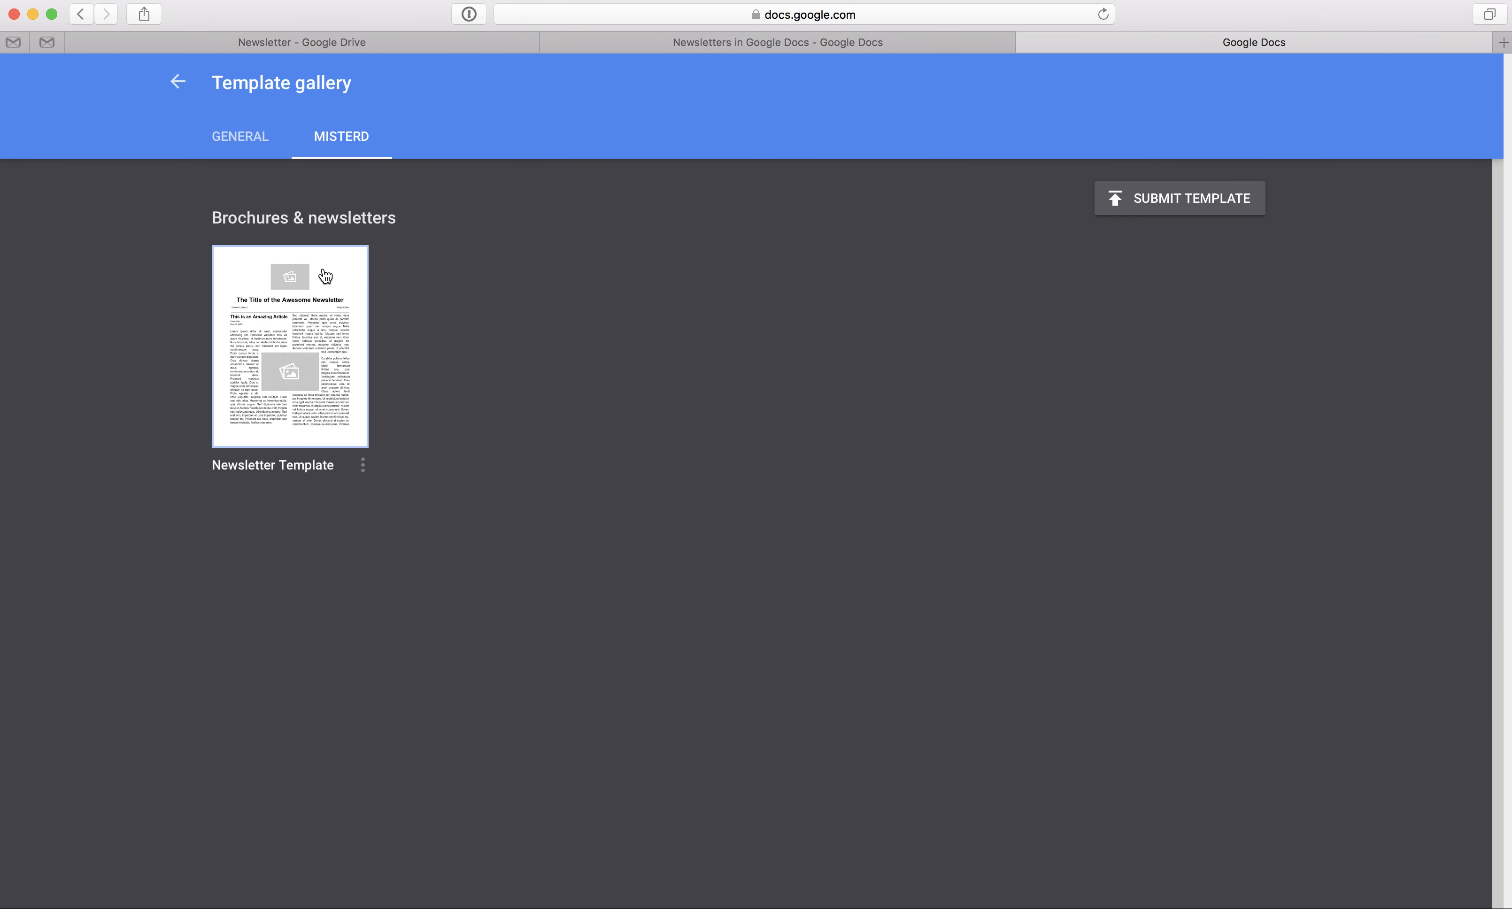
left_click(305, 305)
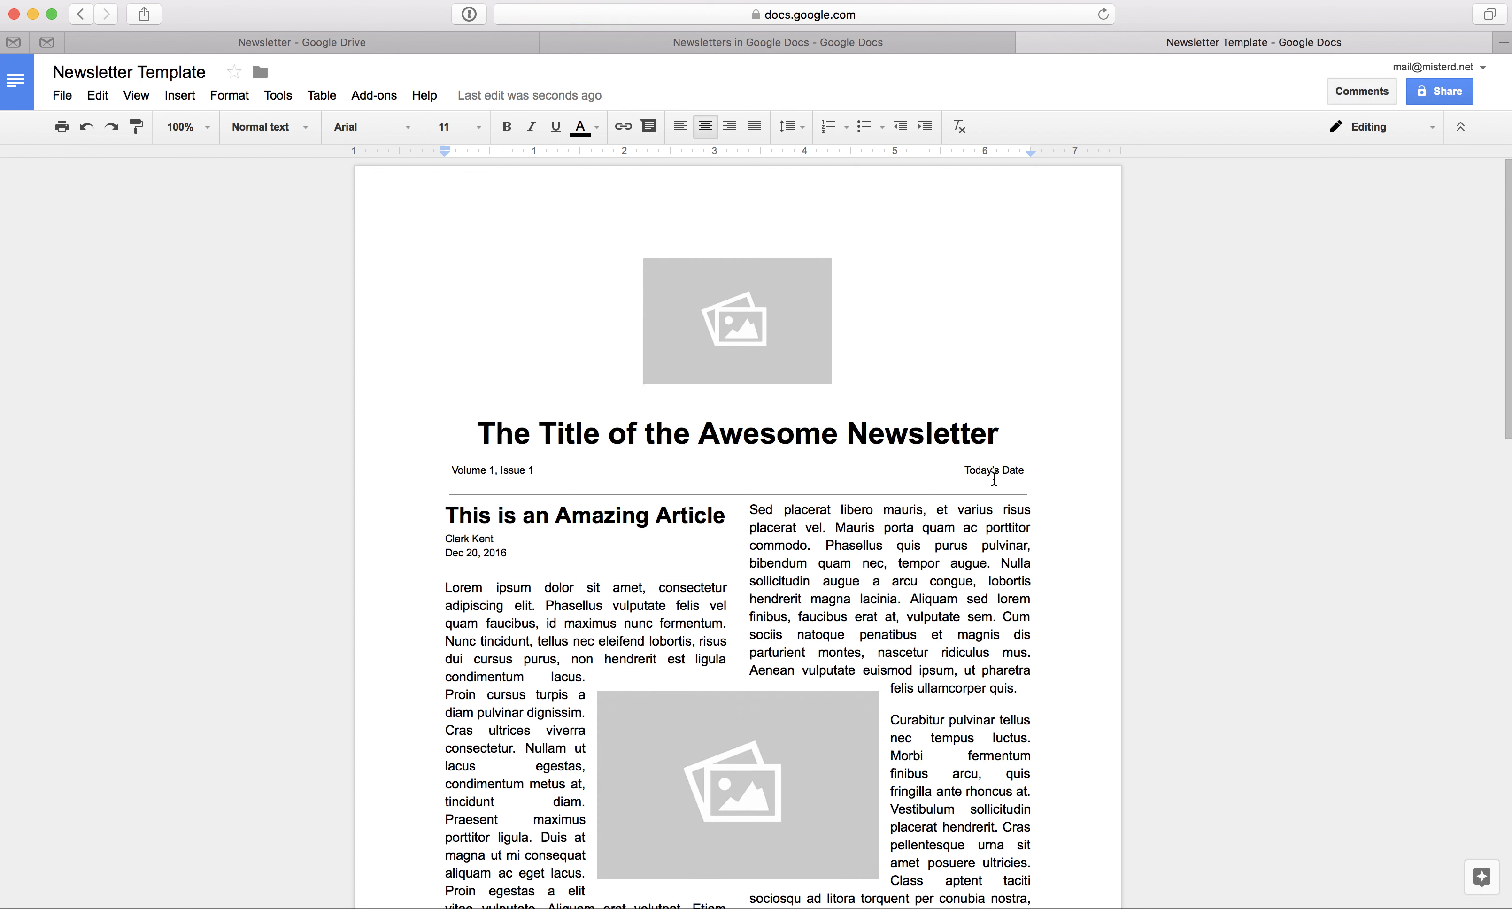
Replace the "Today's Date" placeholder under the newsletter title with "Dec 19, 2016"
double_click(989, 471)
triple_click(989, 471)
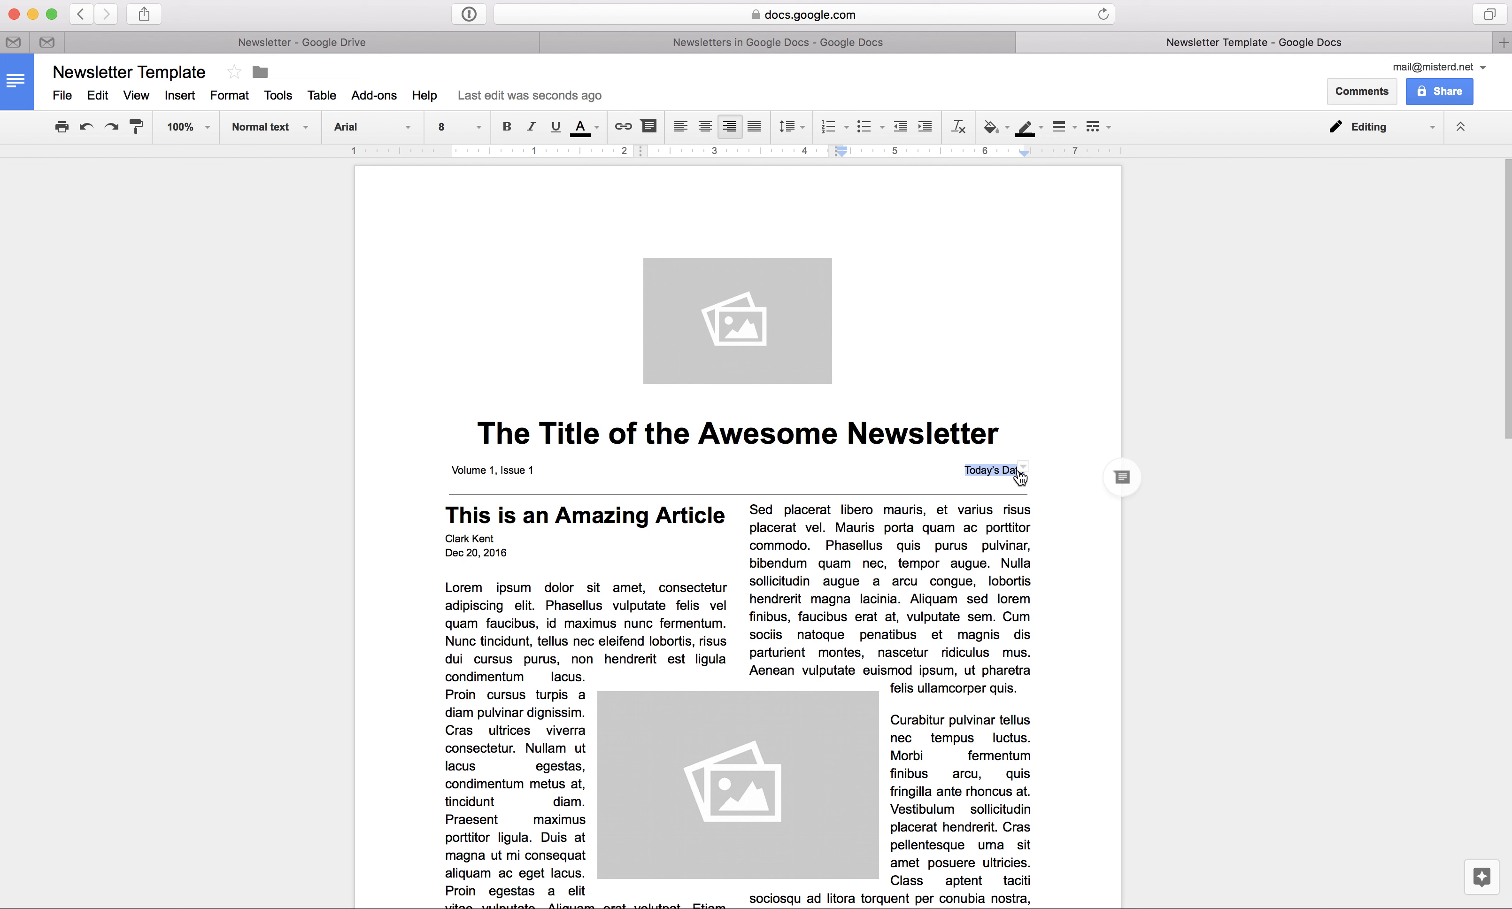
type("De")
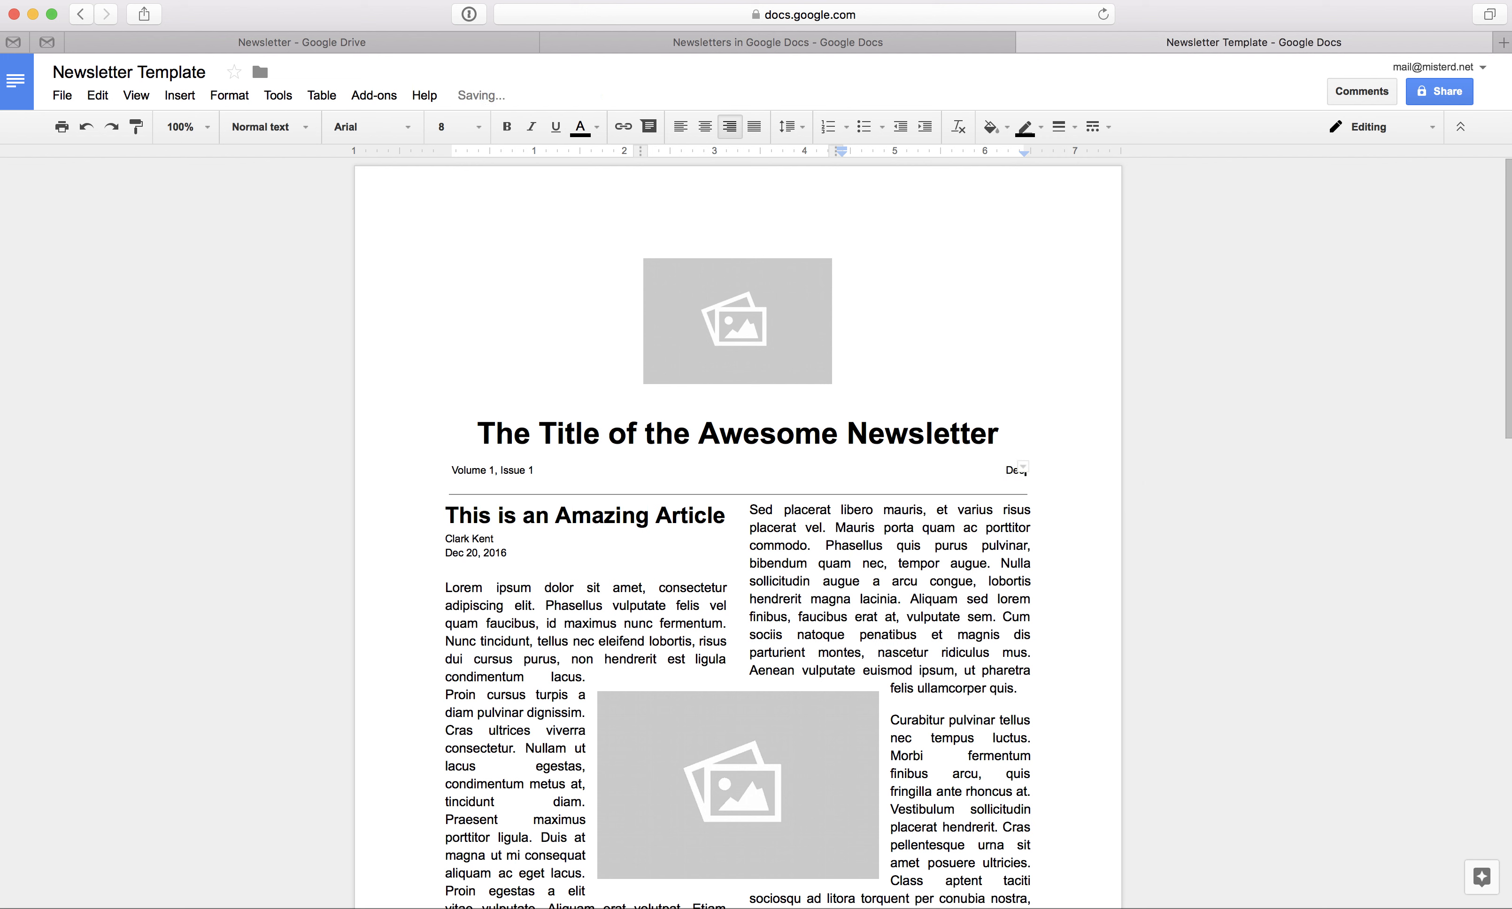
type("c 19, 2016")
left_click(1006, 529)
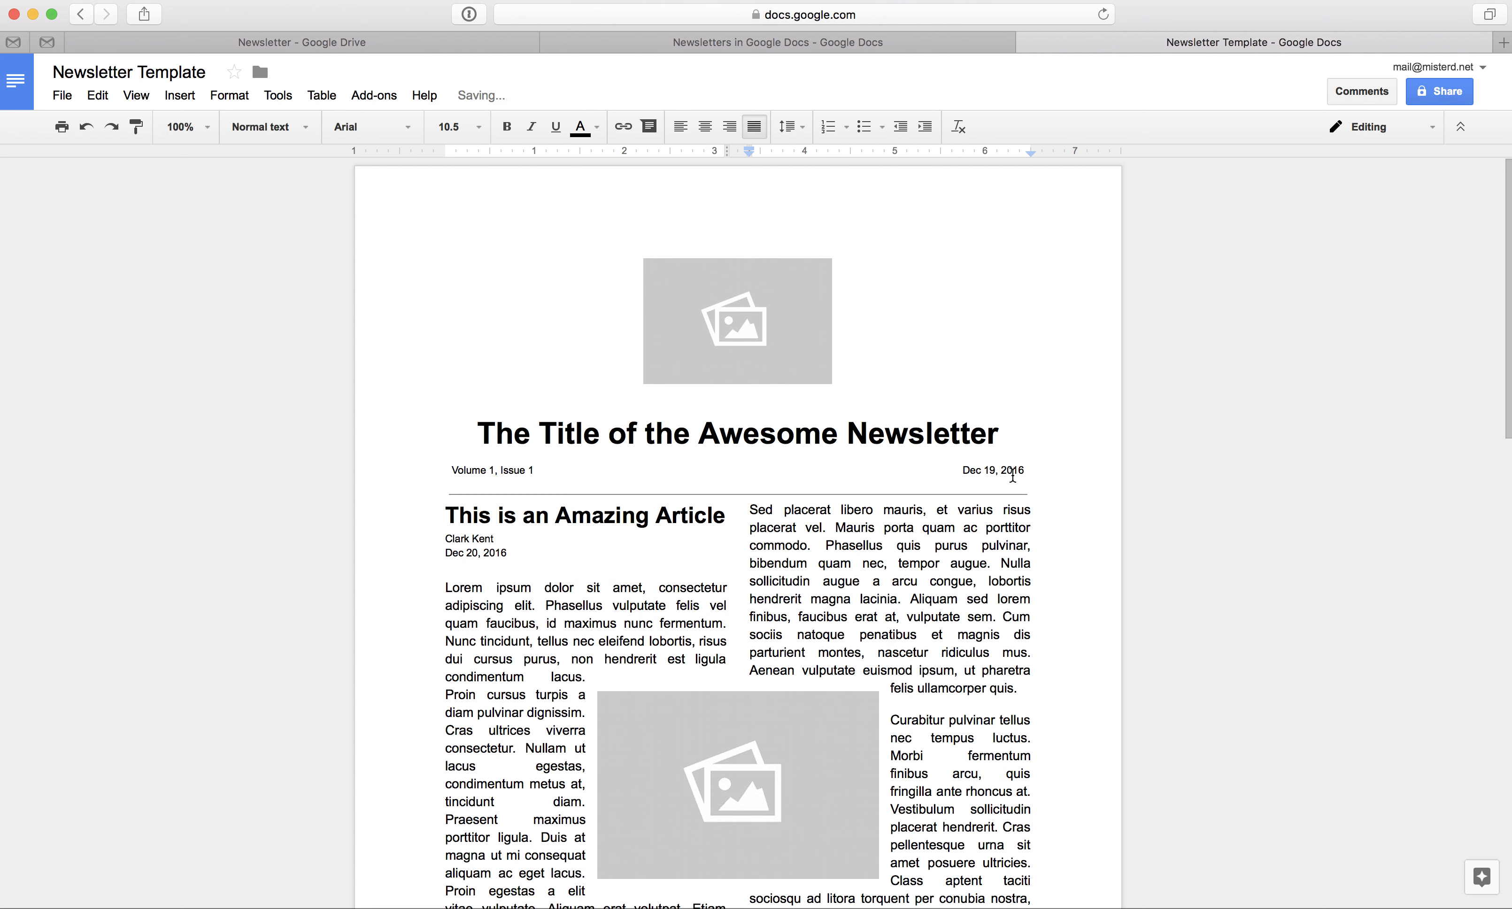
left_click_drag(1012, 476, 523, 485)
left_click(615, 546)
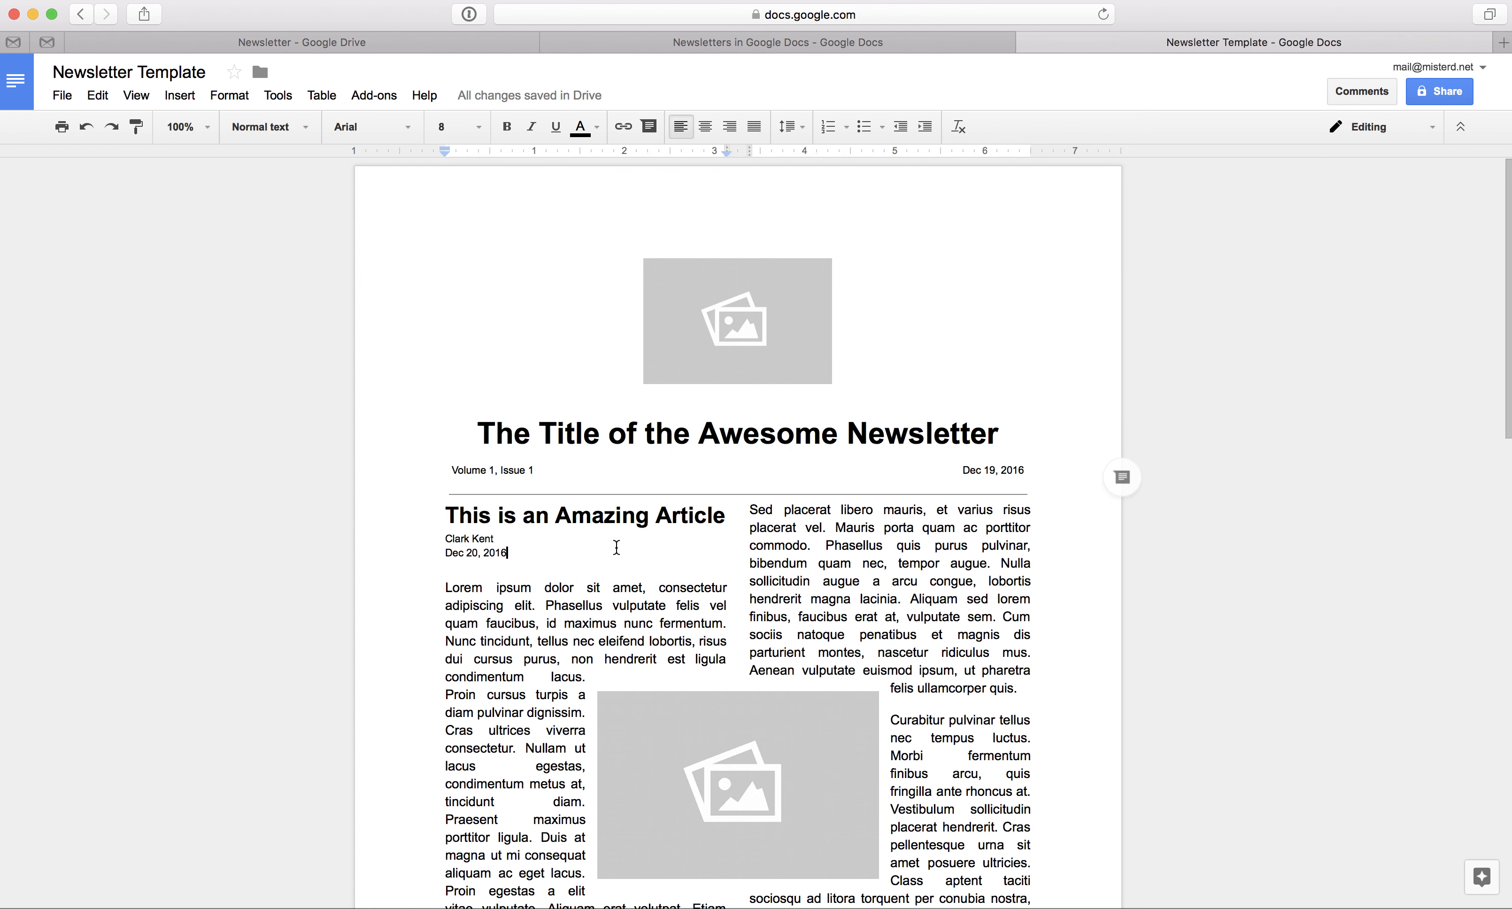
Change the issue date below the newsletter title to Dec 20, 2016
scroll(617, 547, "down", 3)
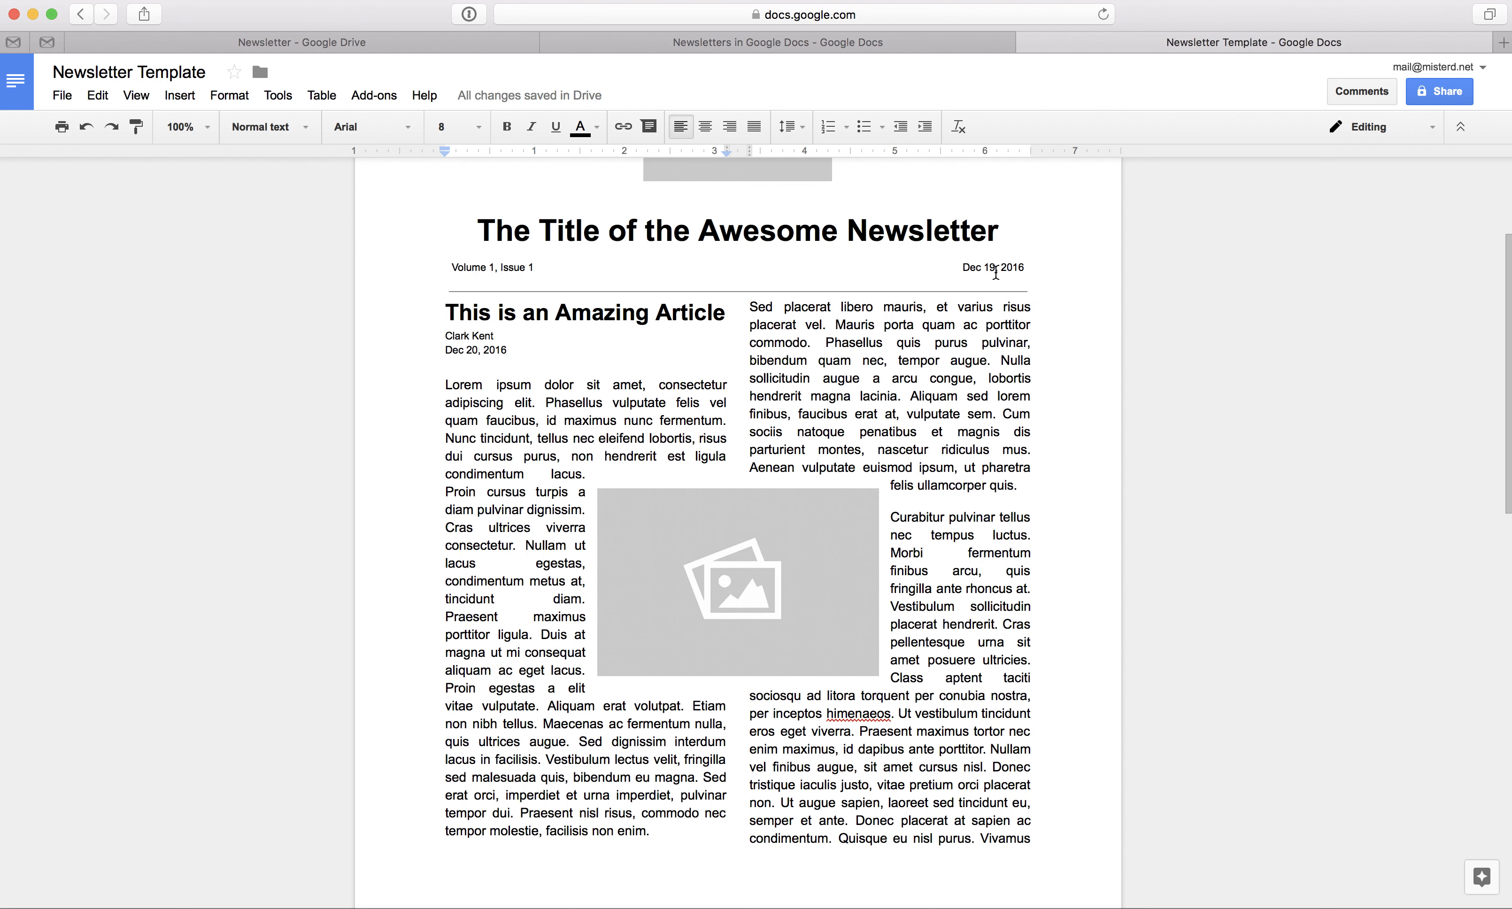
left_click(993, 268)
key("Delete")
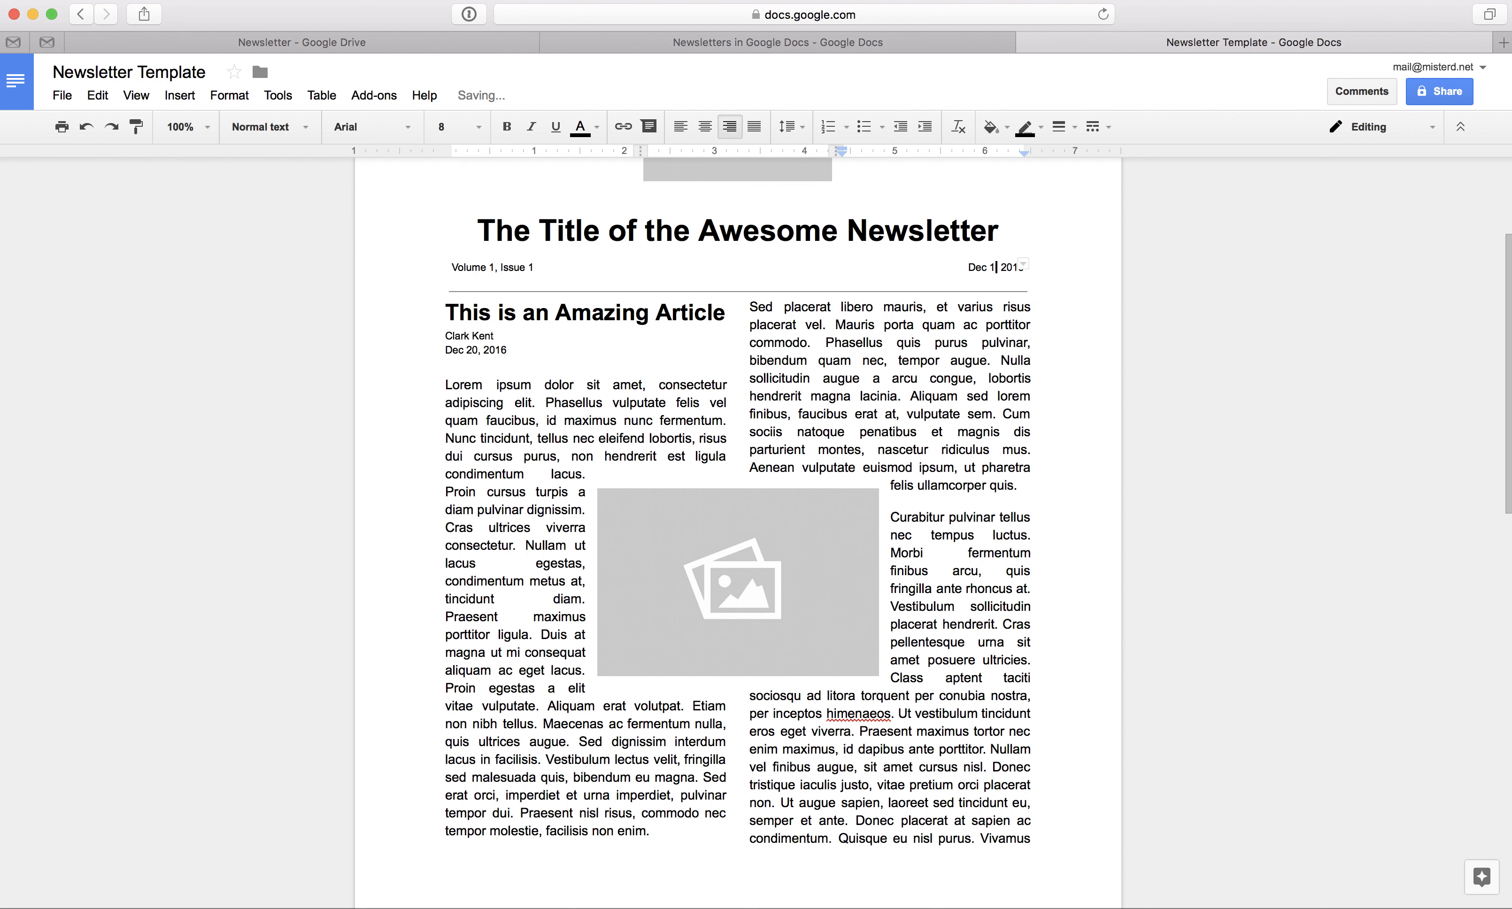
scroll(1002, 412, "up", 3)
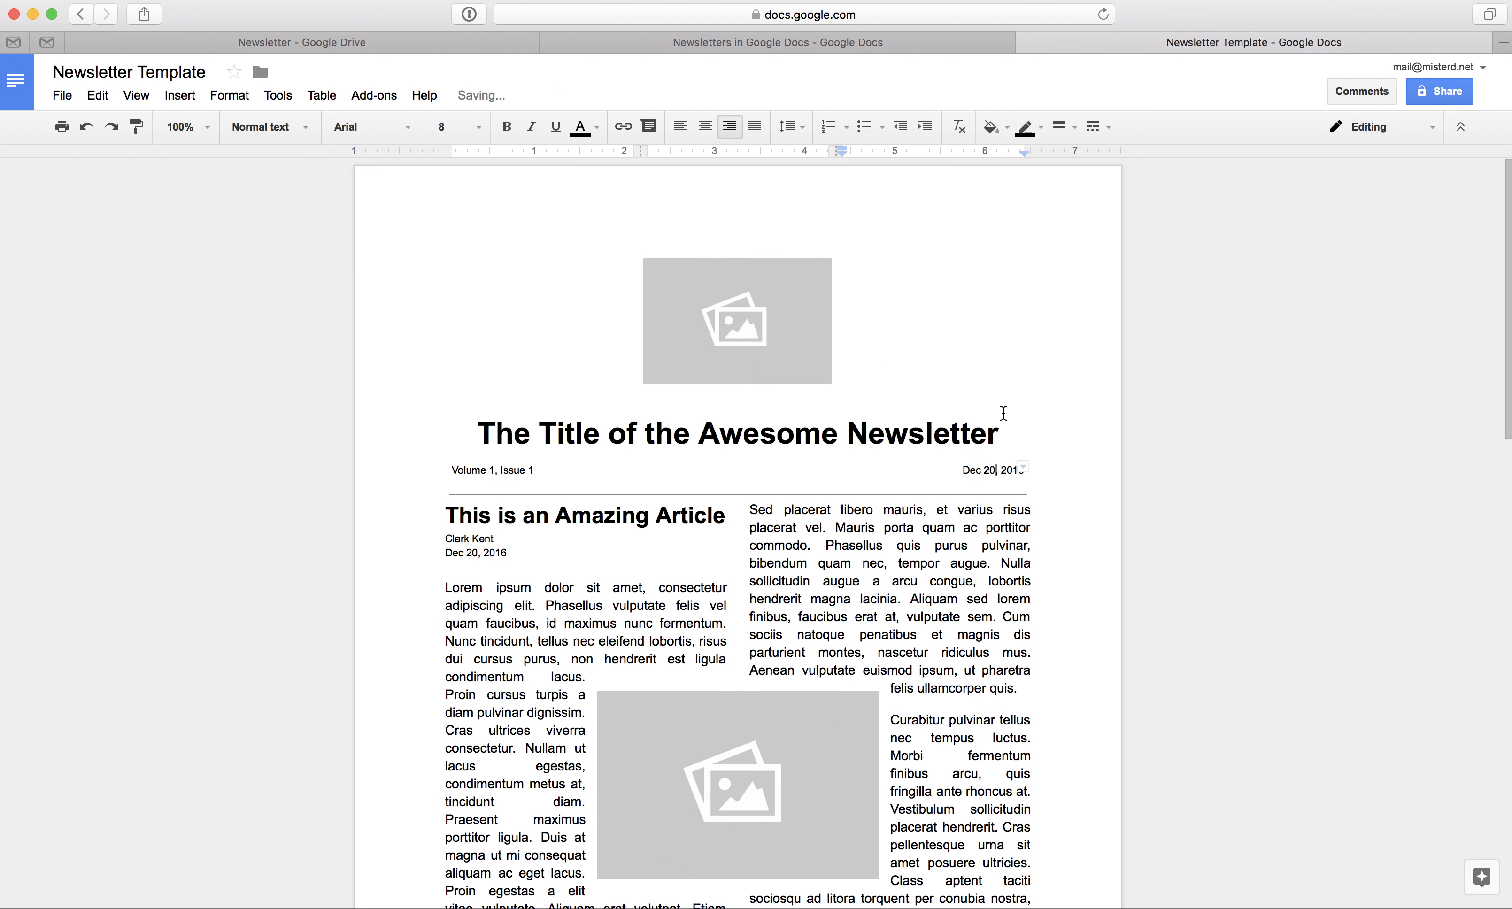
Replace the placeholder image above the title with SchoolLogo.png from the Google Drive folder He'Atid > Newsletter > Images
left_click(786, 344)
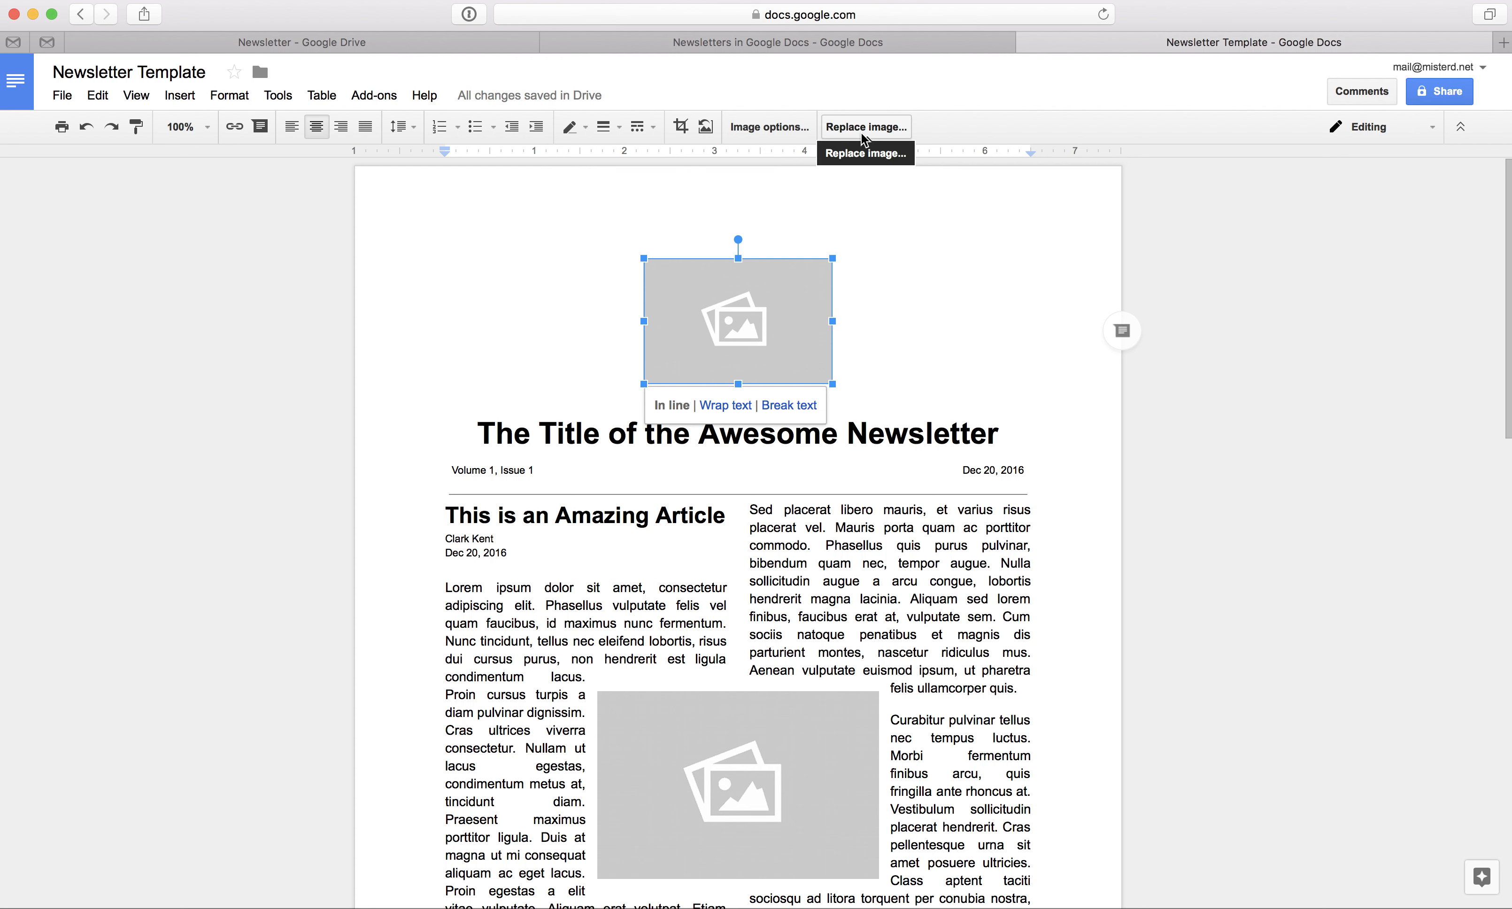
left_click(871, 259)
left_click(767, 312)
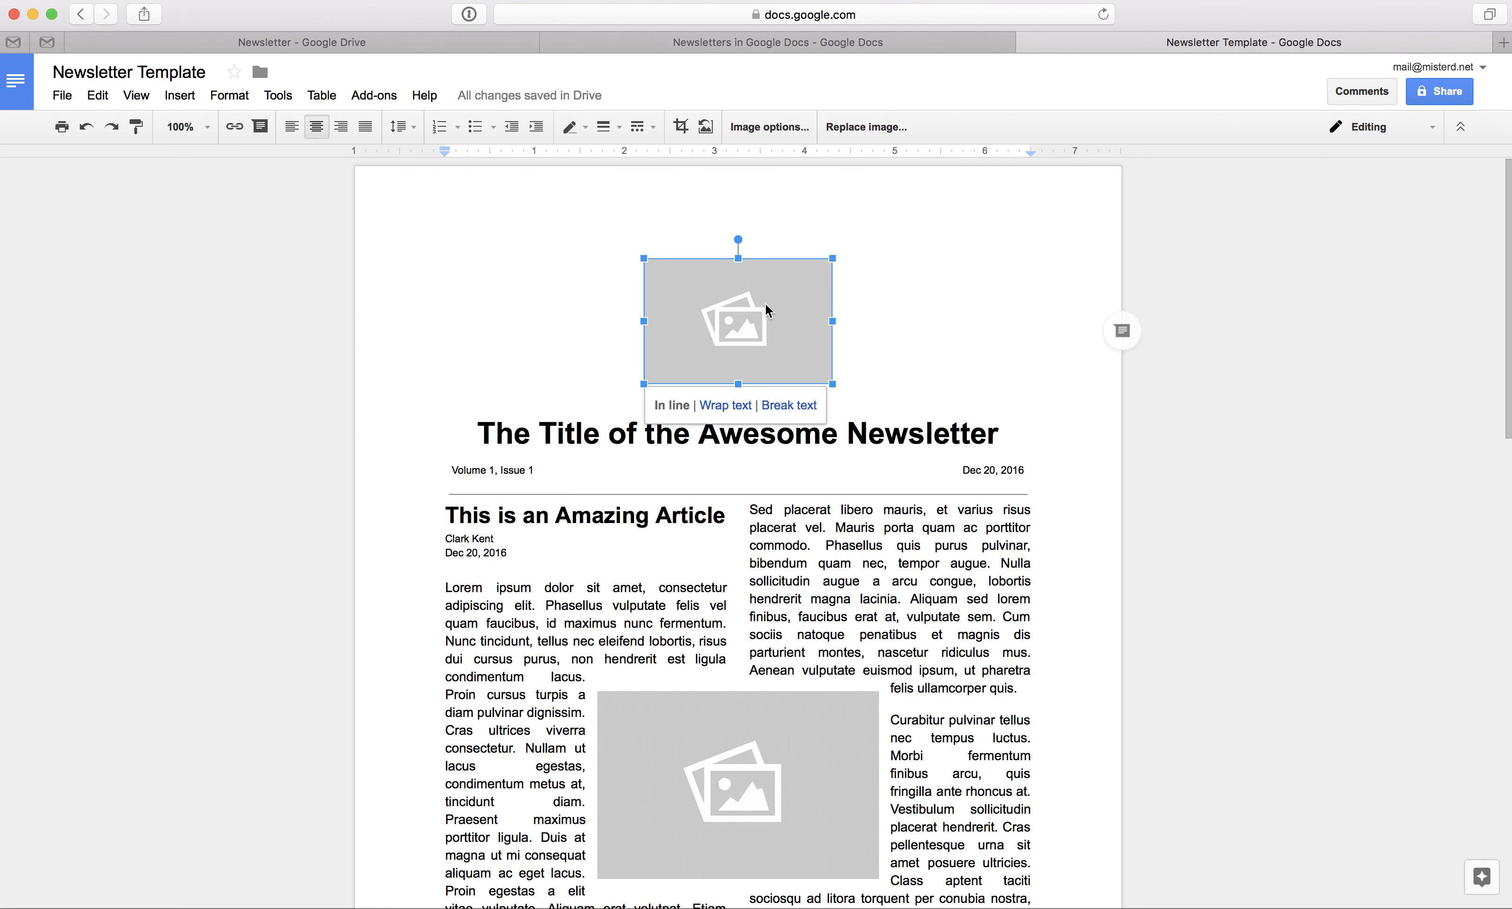
left_click(872, 126)
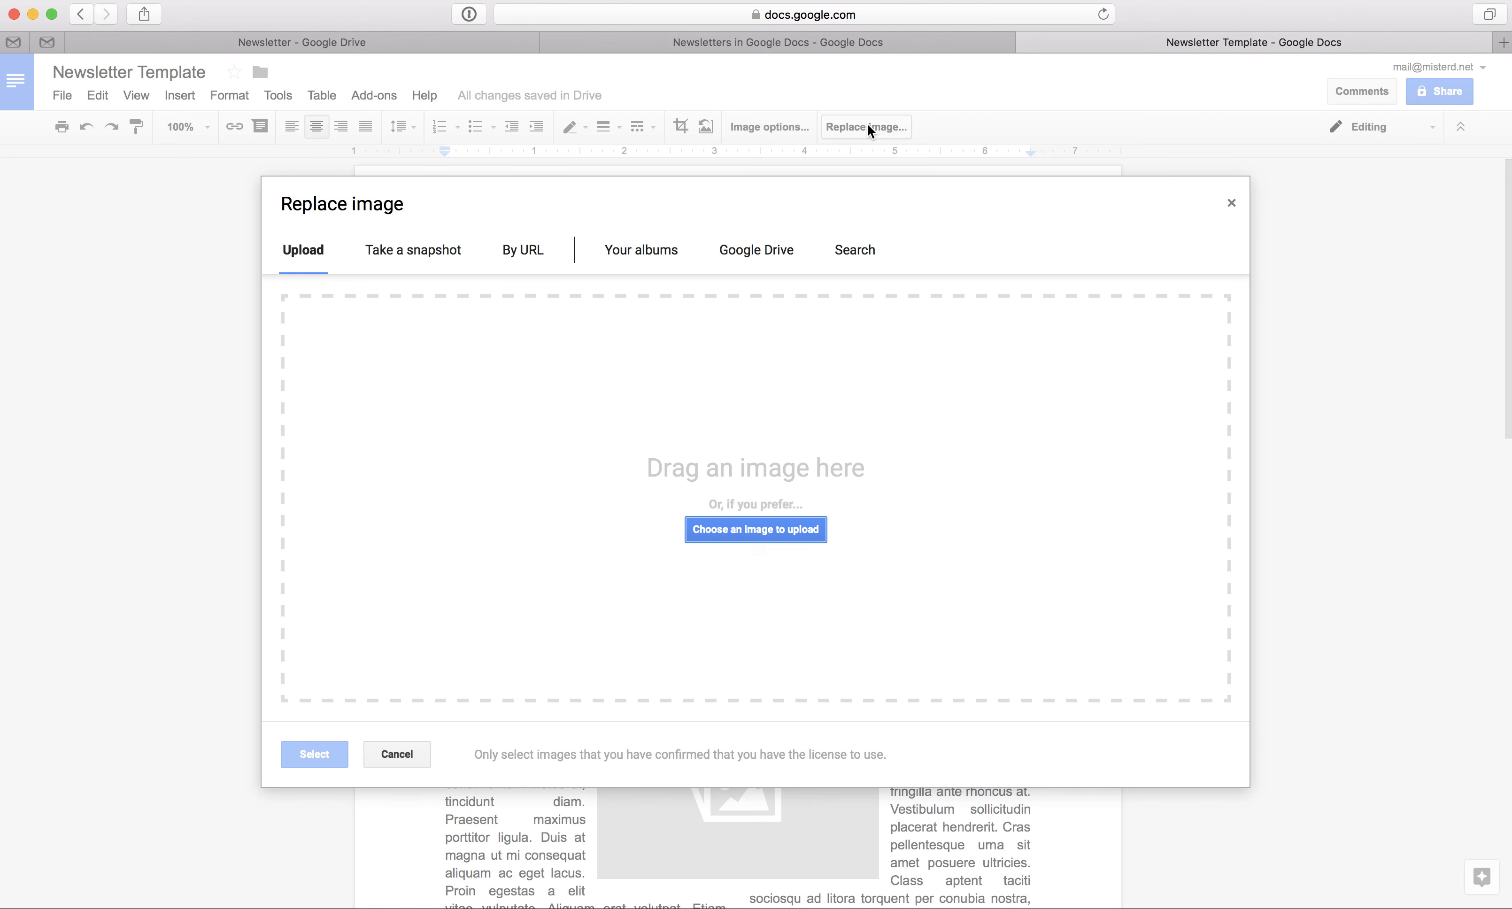
left_click(740, 249)
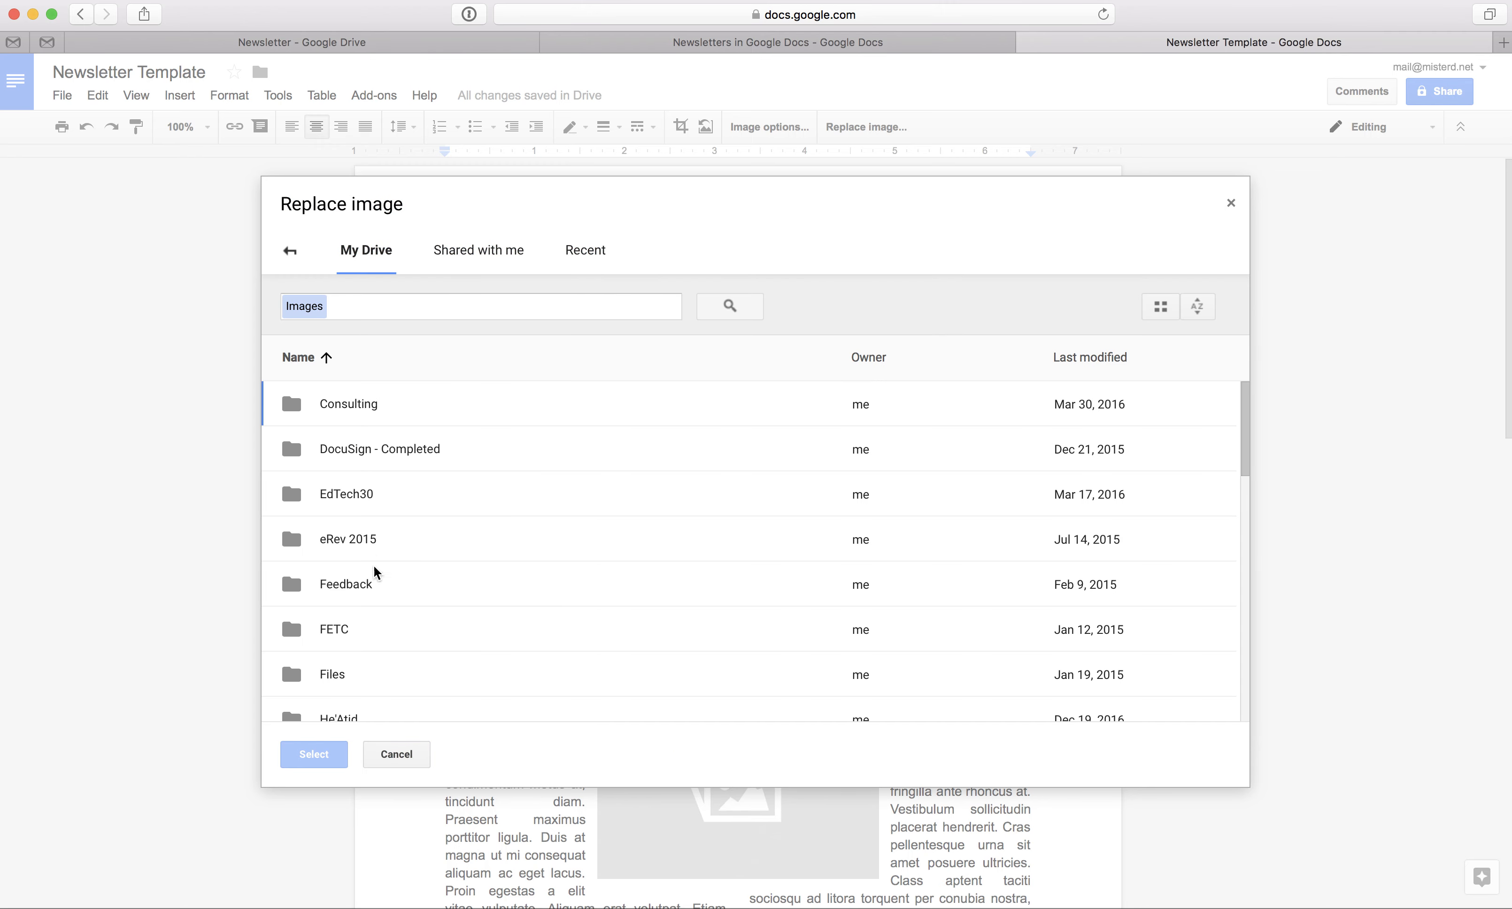
scroll(376, 650, "down", 1)
double_click(375, 652)
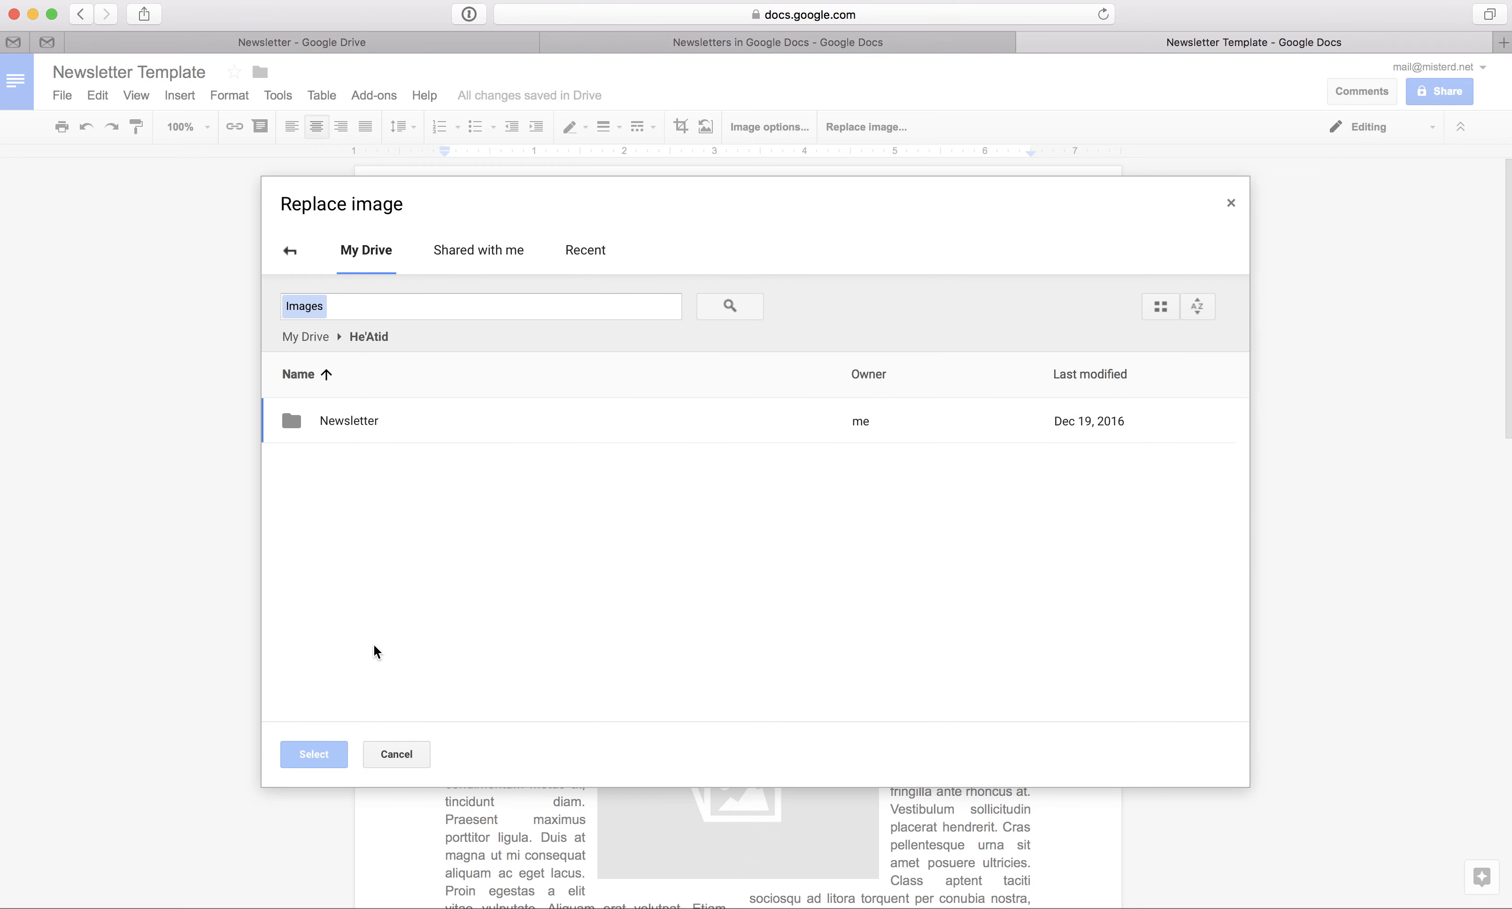
double_click(355, 432)
double_click(354, 422)
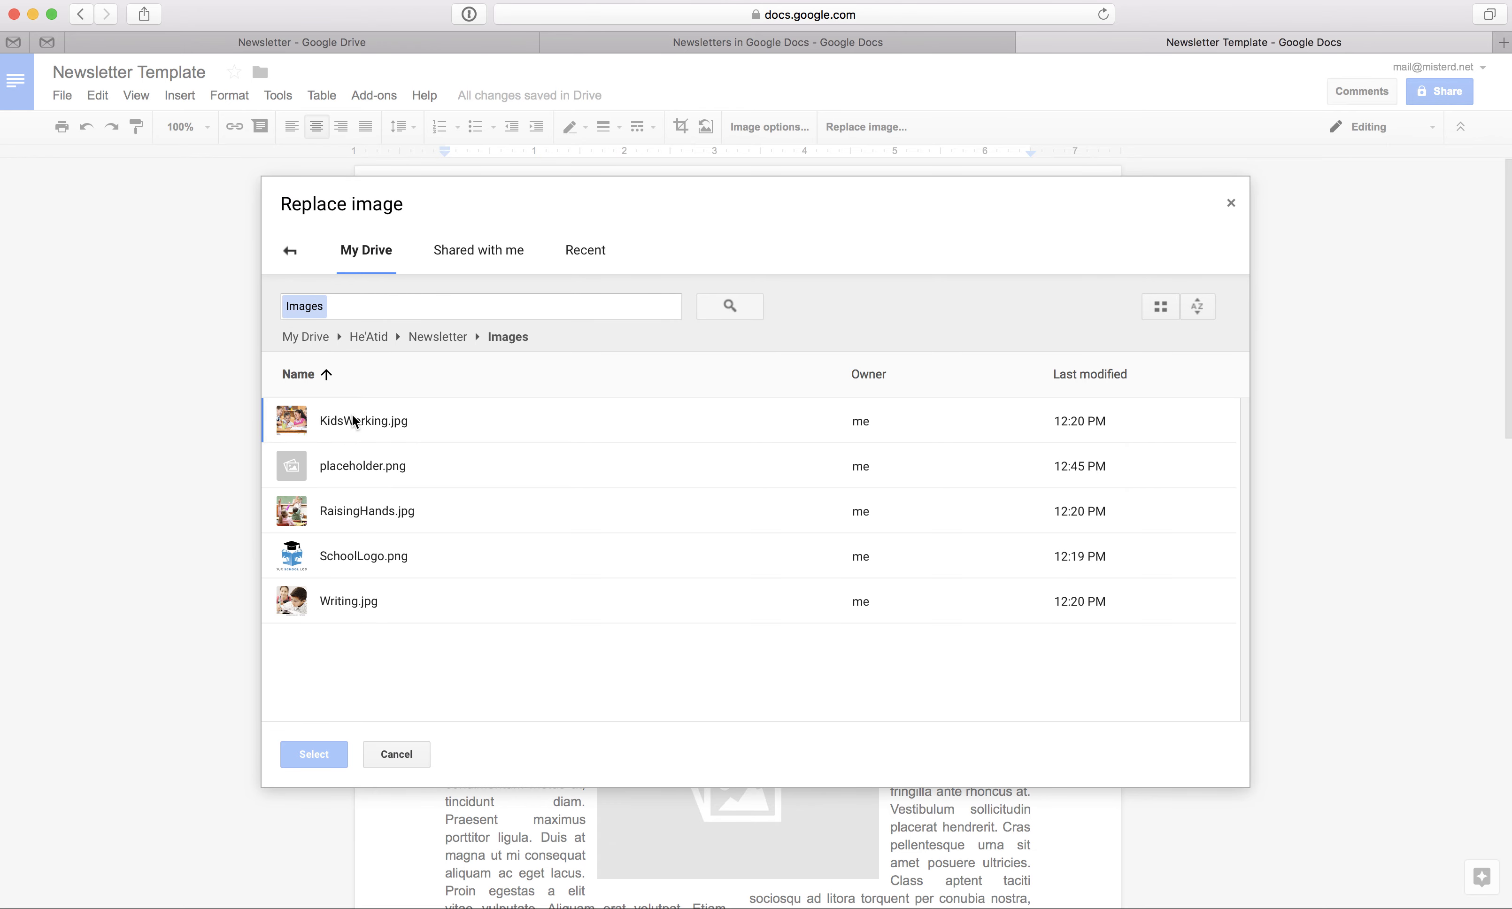
left_click(357, 565)
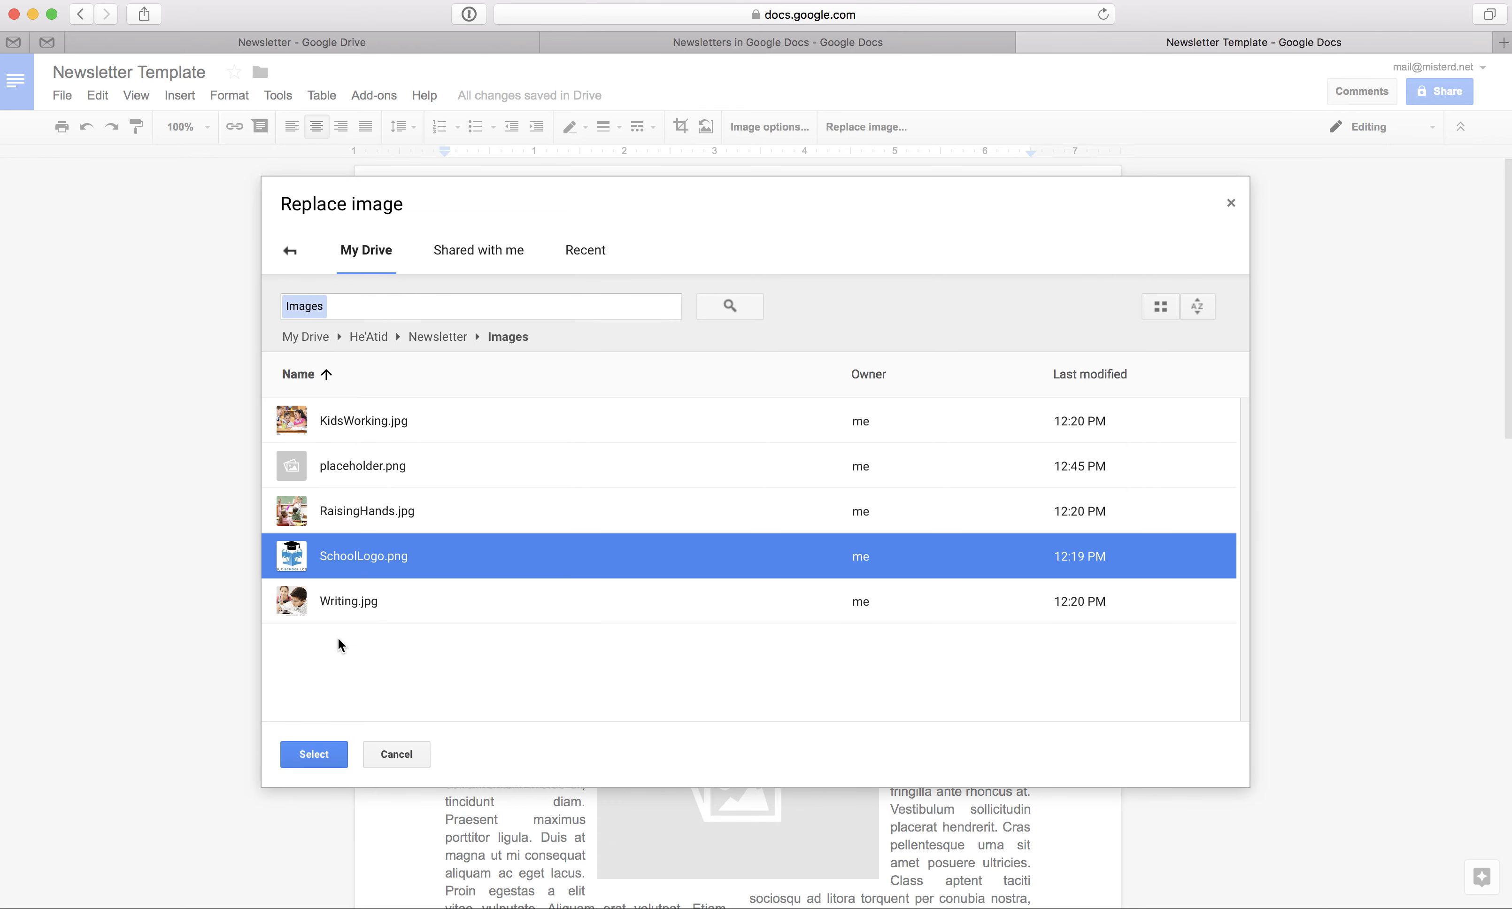
left_click(314, 754)
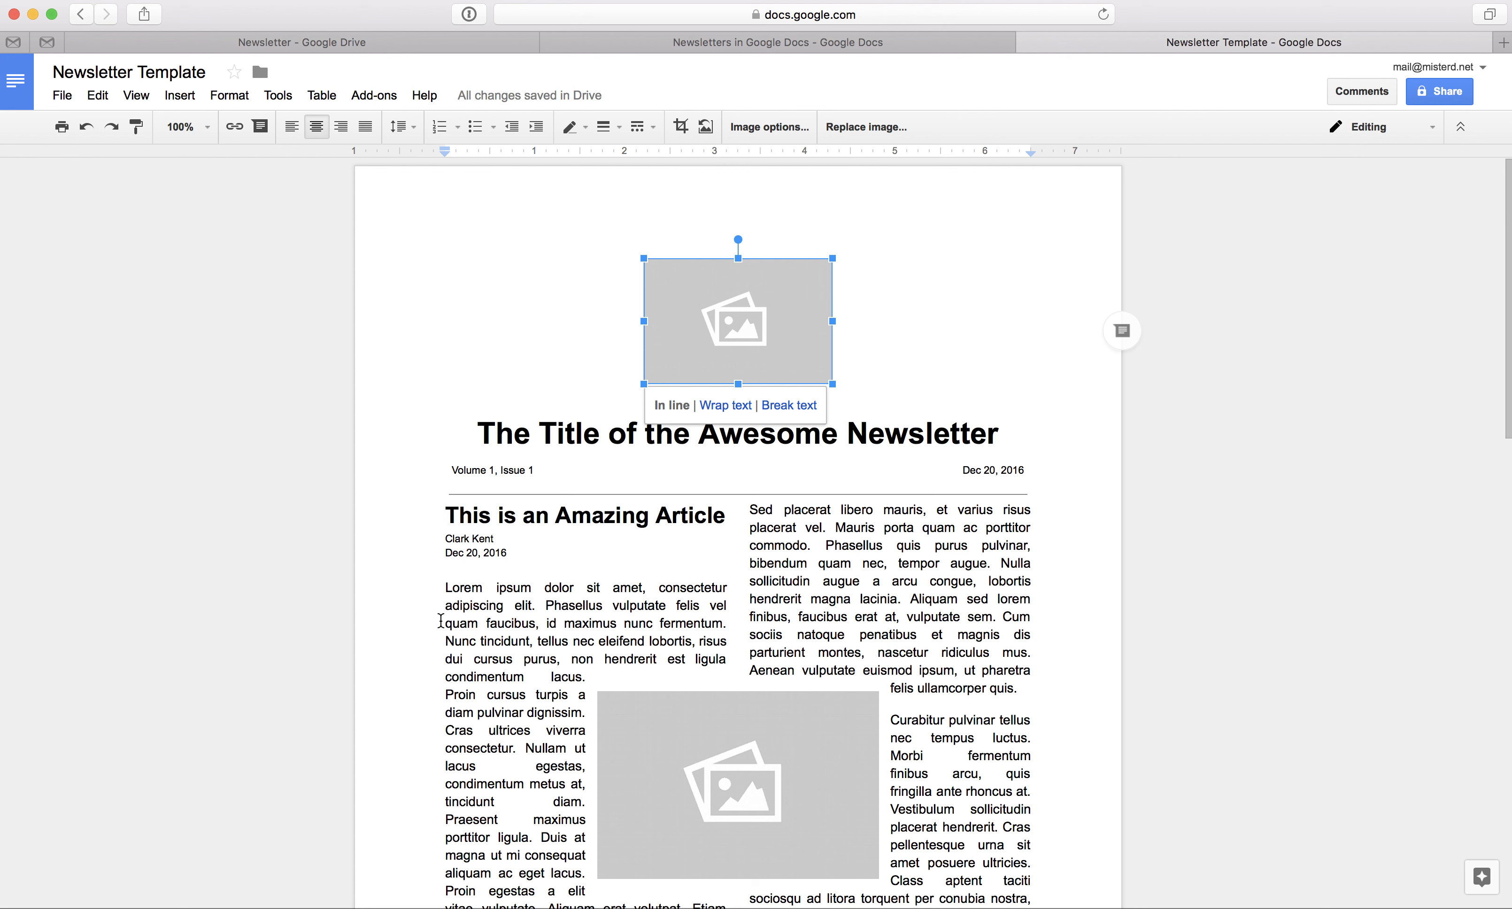
Enlarge the school logo above the newsletter title slightly, keeping its proportions
left_click(897, 324)
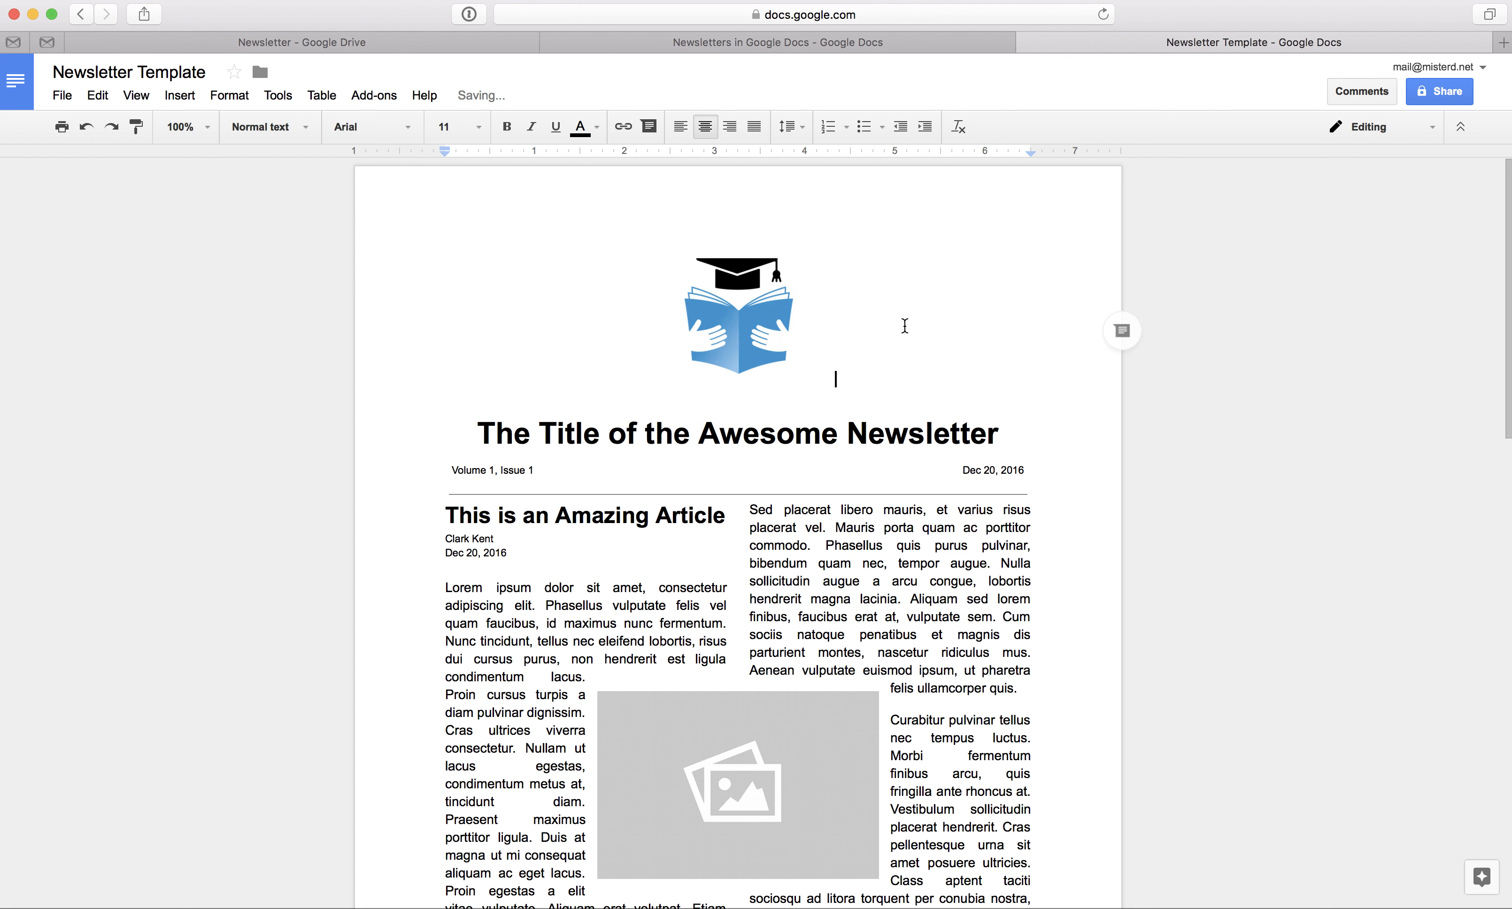
left_click(776, 343)
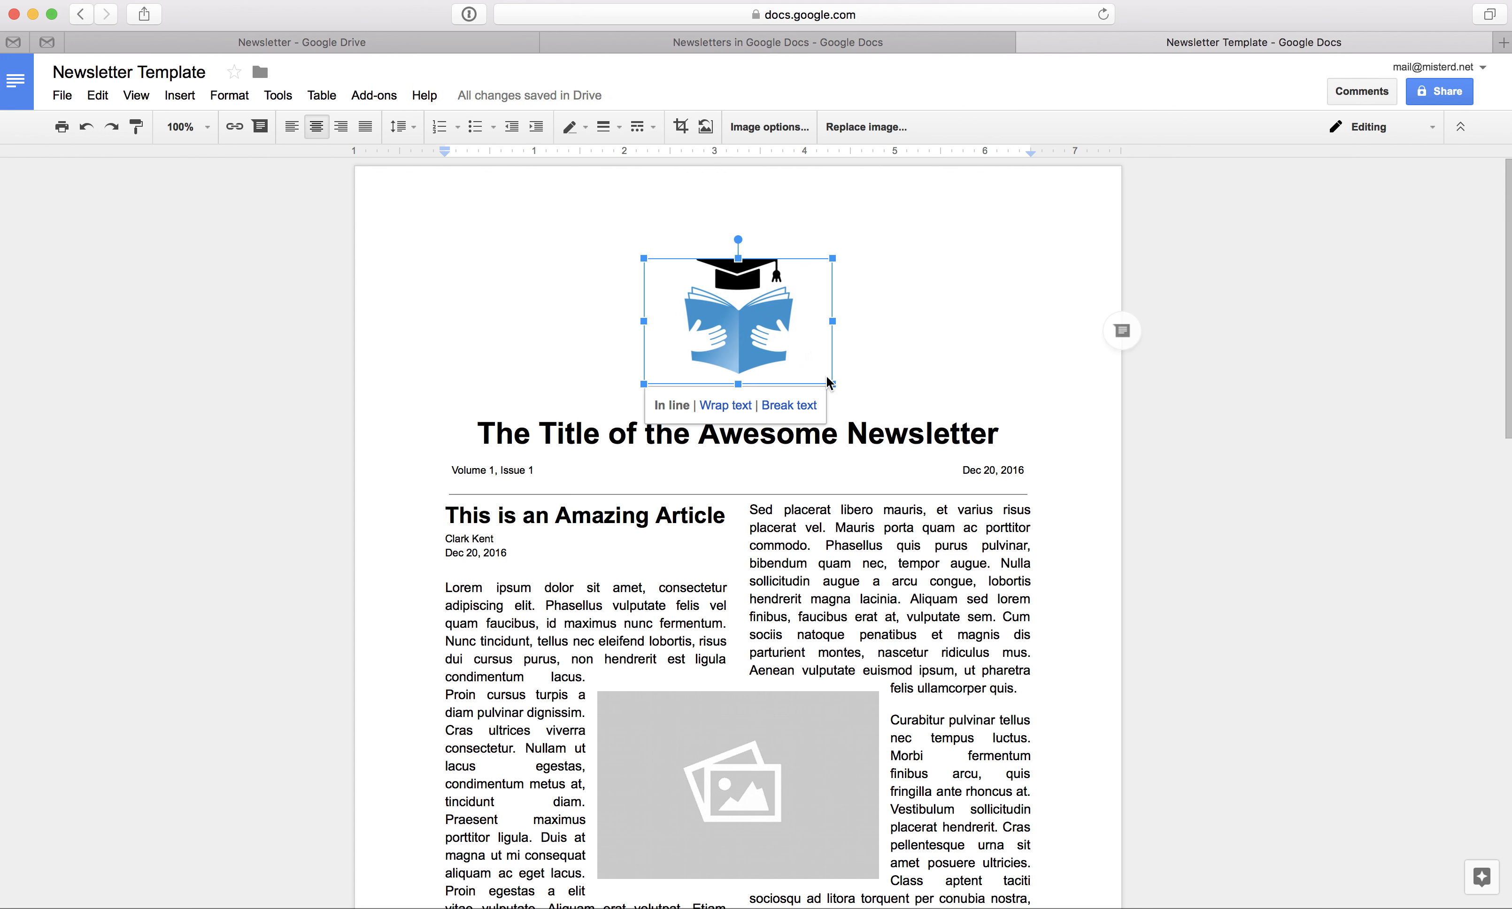
left_click_drag(831, 258, 857, 241)
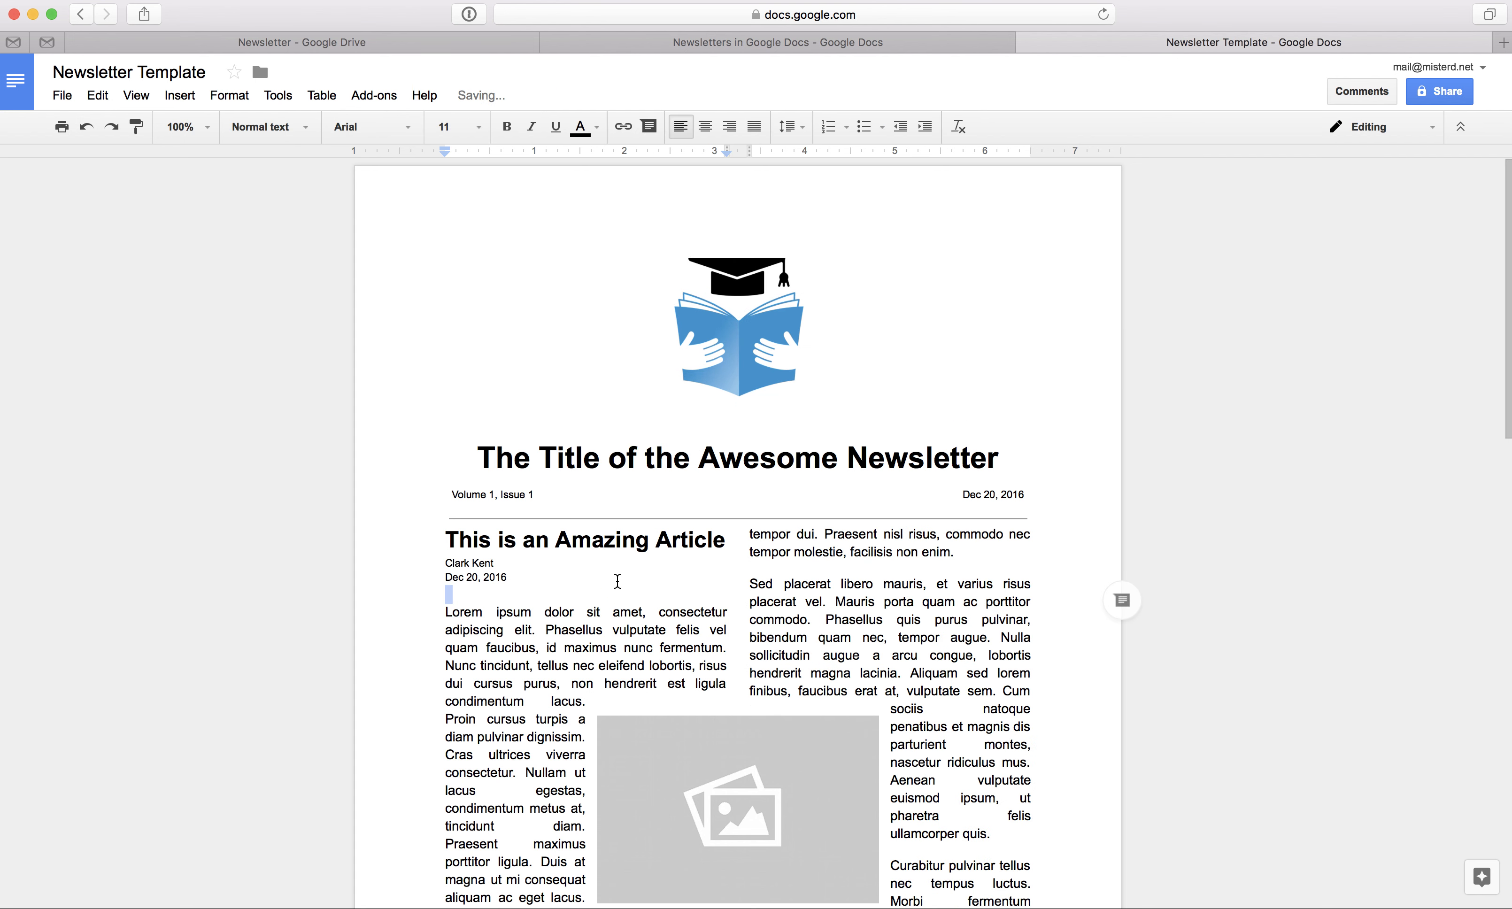
Replace the placeholder image in the article body with KidsWorking.jpg from the Images folder in Google Drive
scroll(638, 689, "down", 2)
scroll(638, 689, "down", 3)
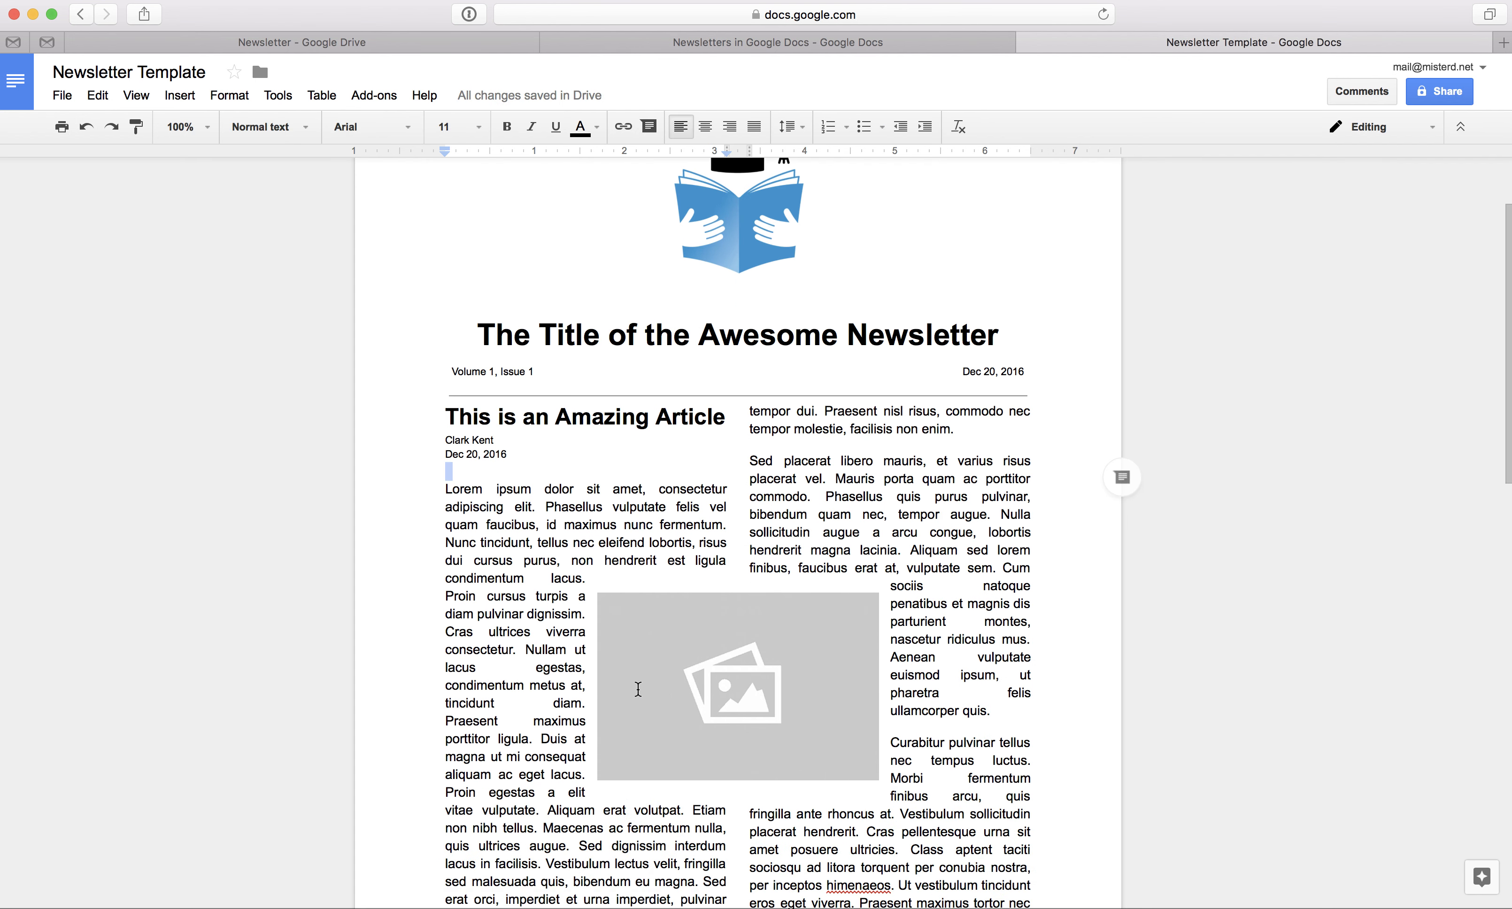
left_click(636, 630)
left_click(573, 127)
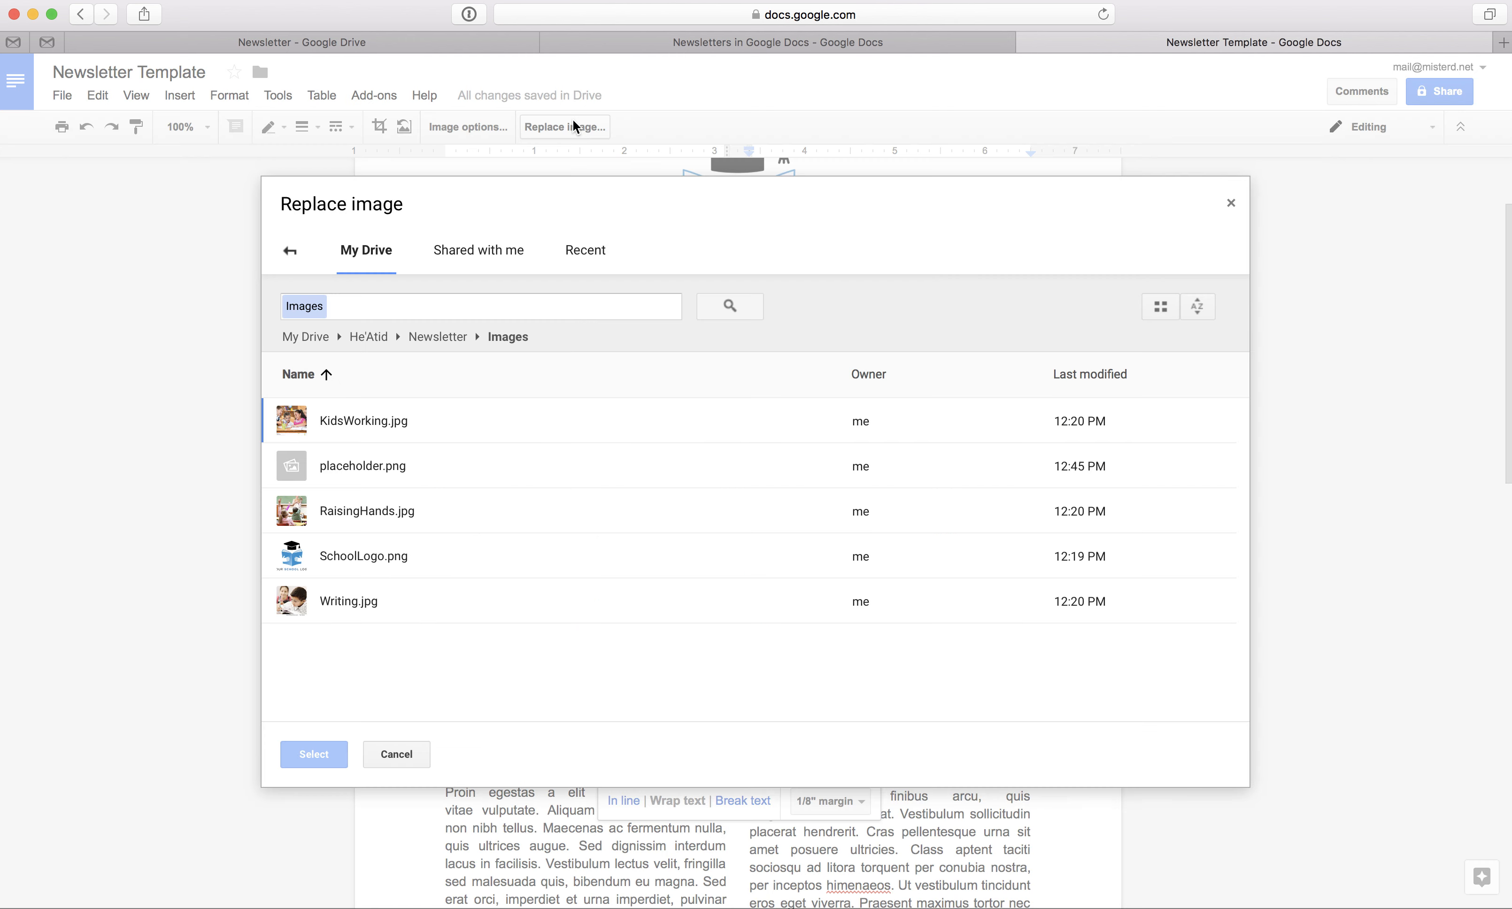
left_click(357, 417)
left_click(331, 758)
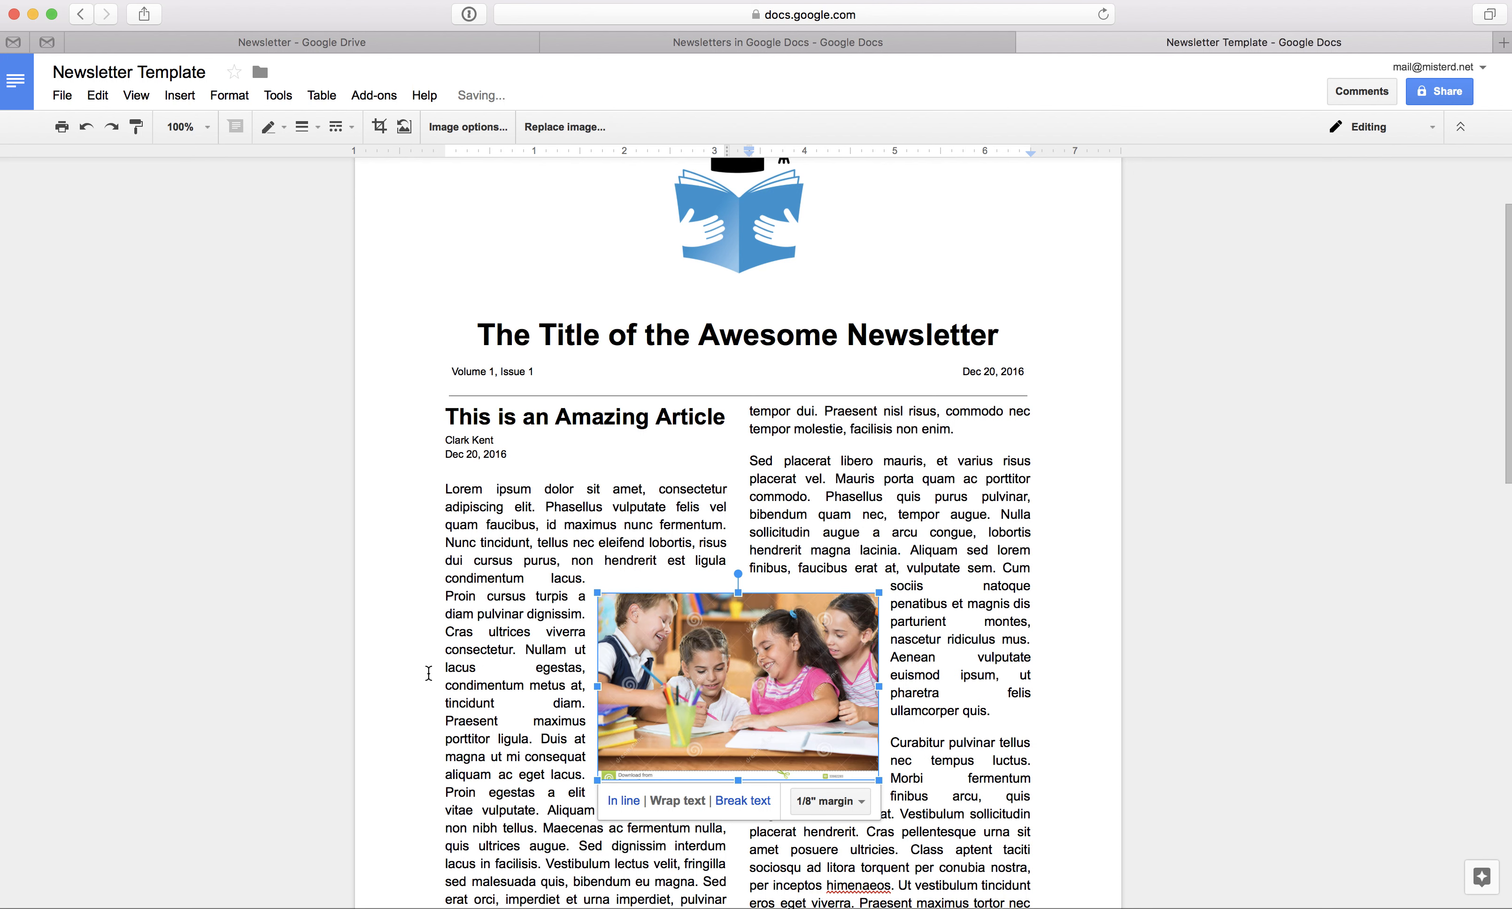
left_click(409, 675)
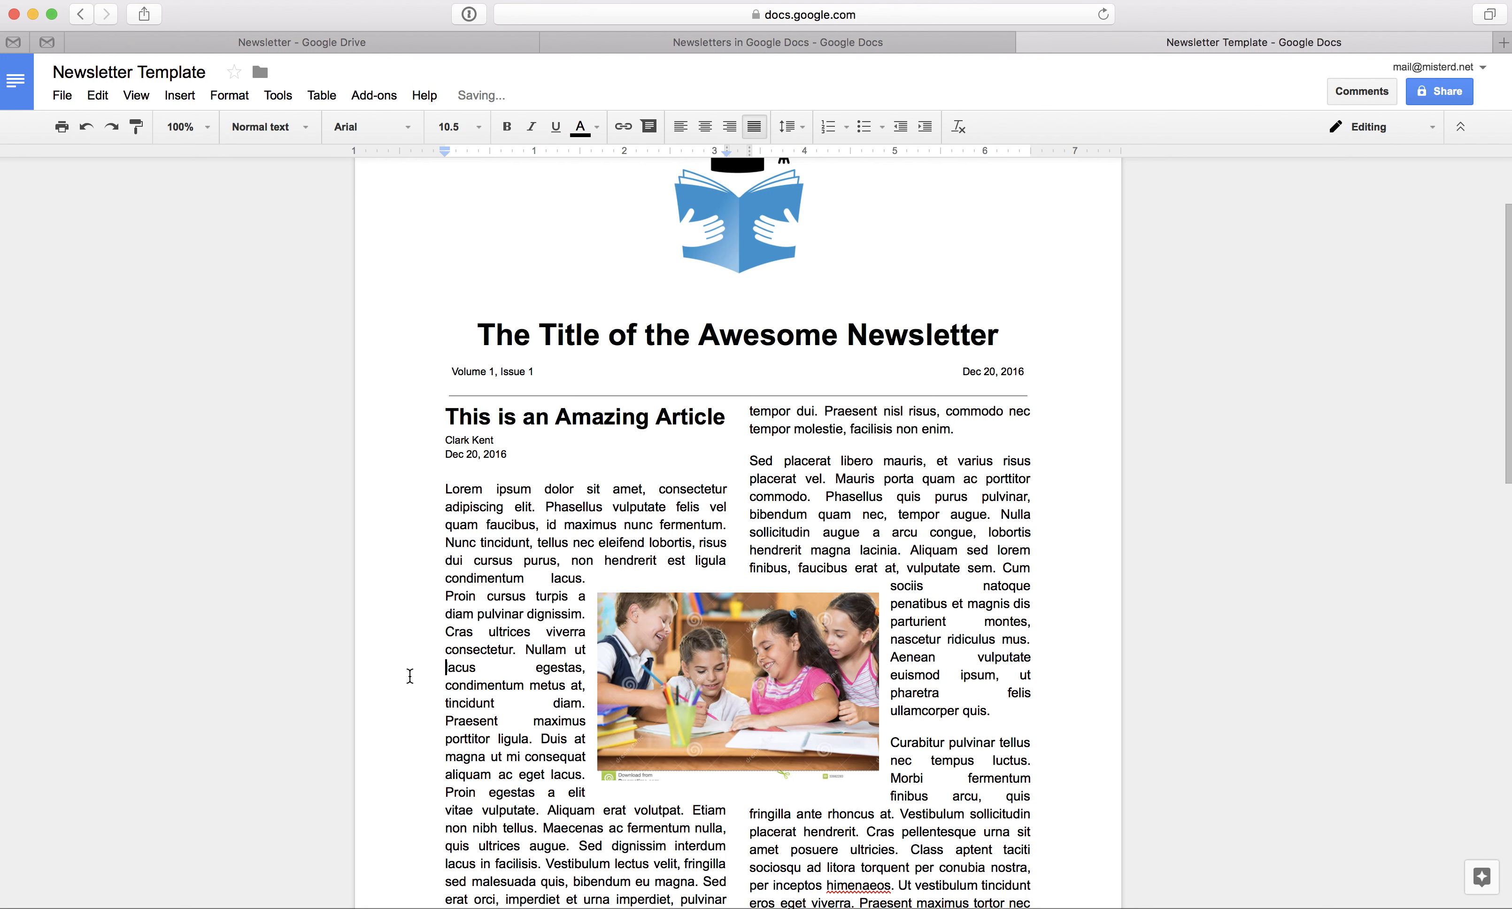
Add a 1pt border around the photo of the children in the article
left_click(688, 649)
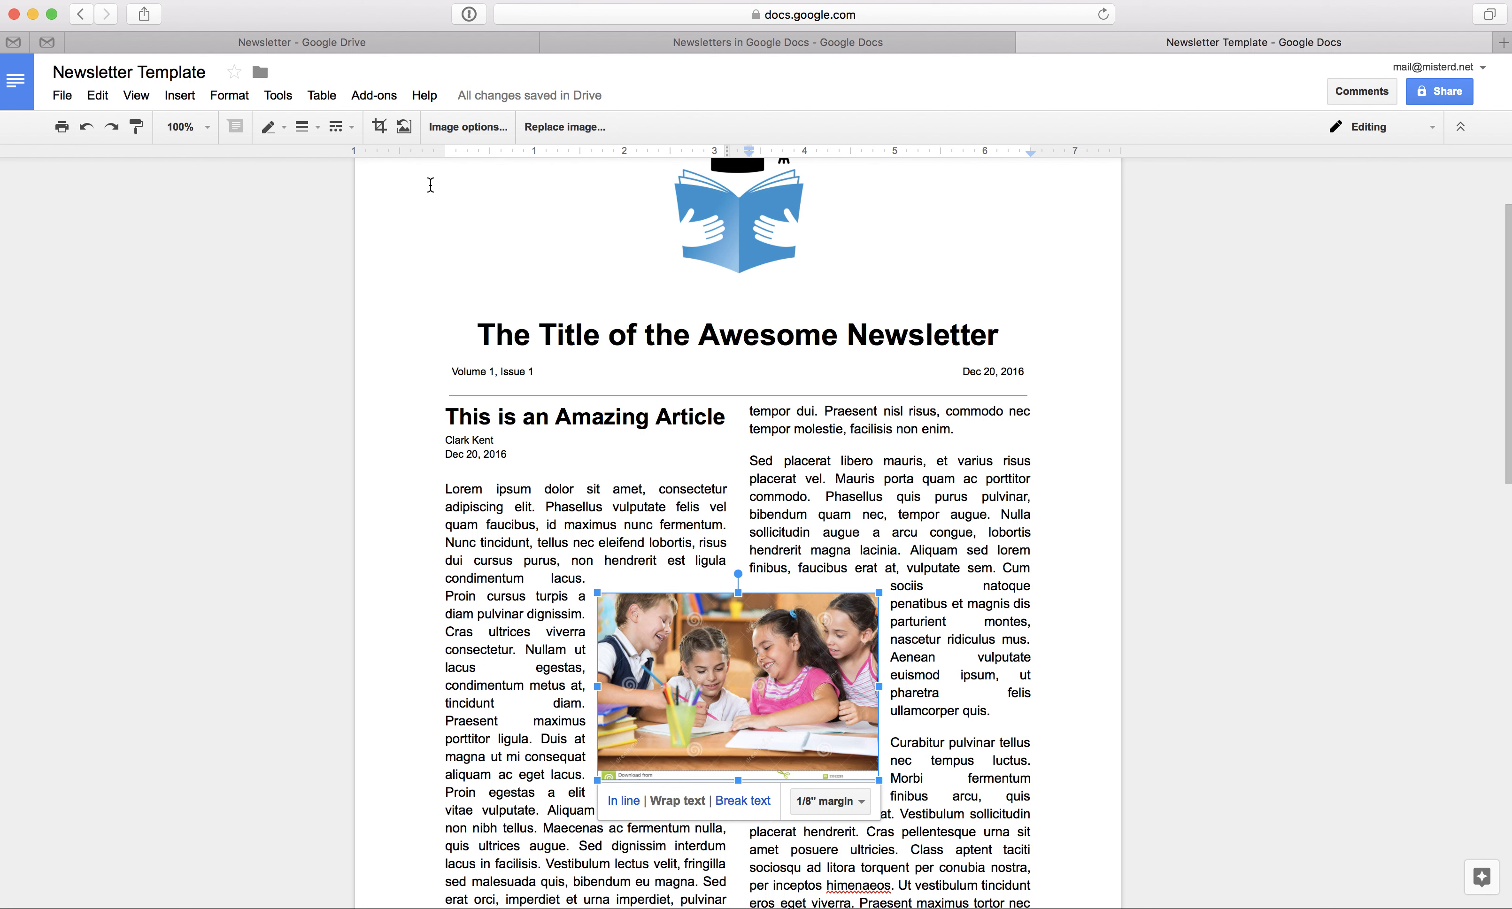
left_click(307, 132)
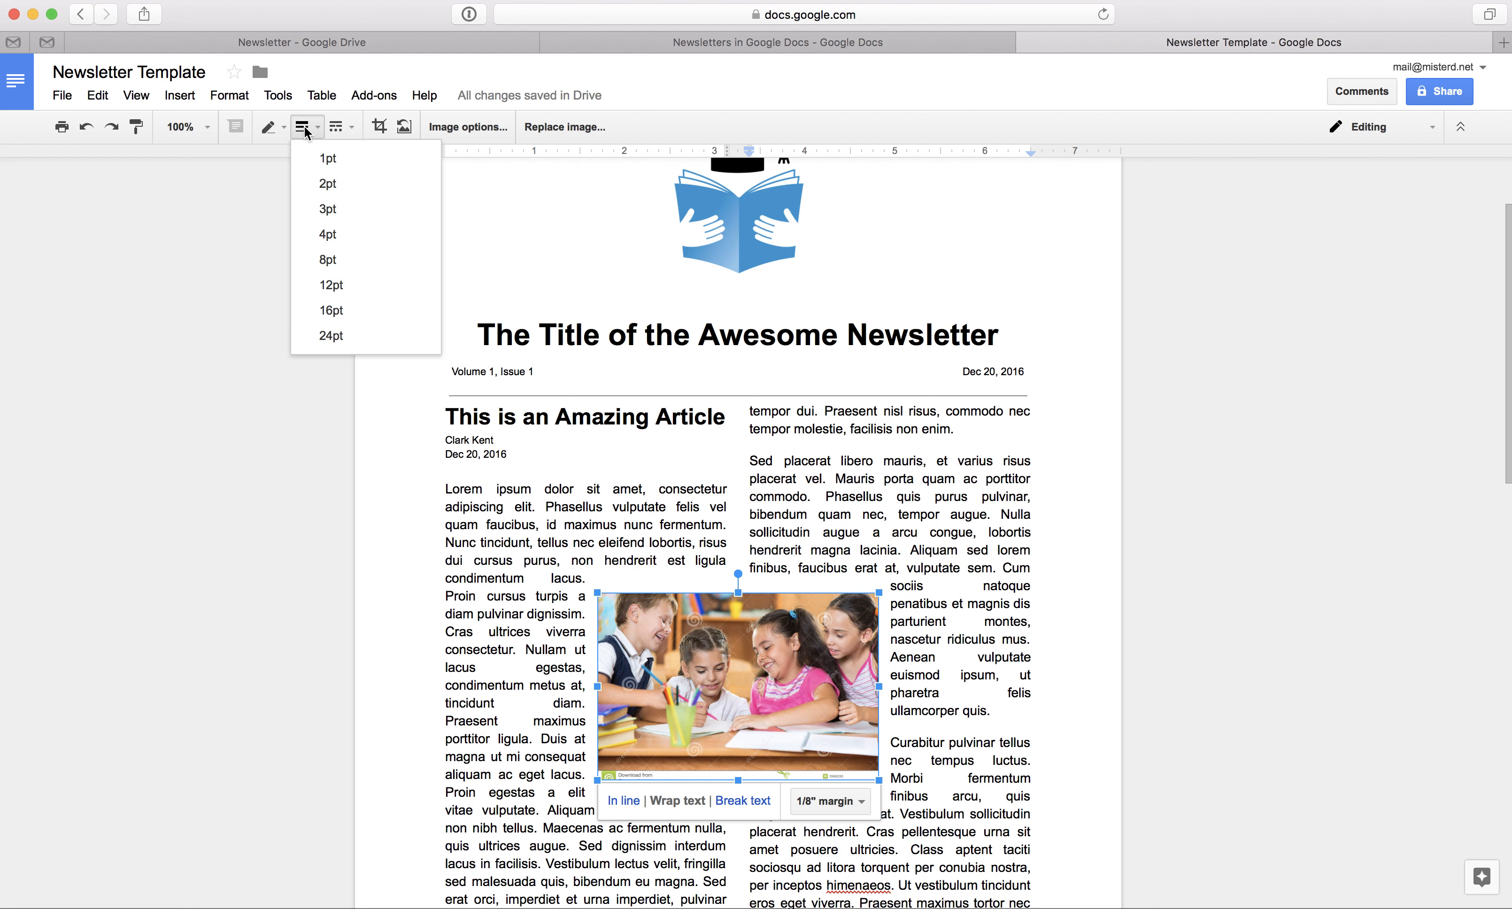
left_click(322, 158)
left_click(414, 433)
Move the article photo slightly to the left and down between the two text columns
scroll(415, 434, "down", 3)
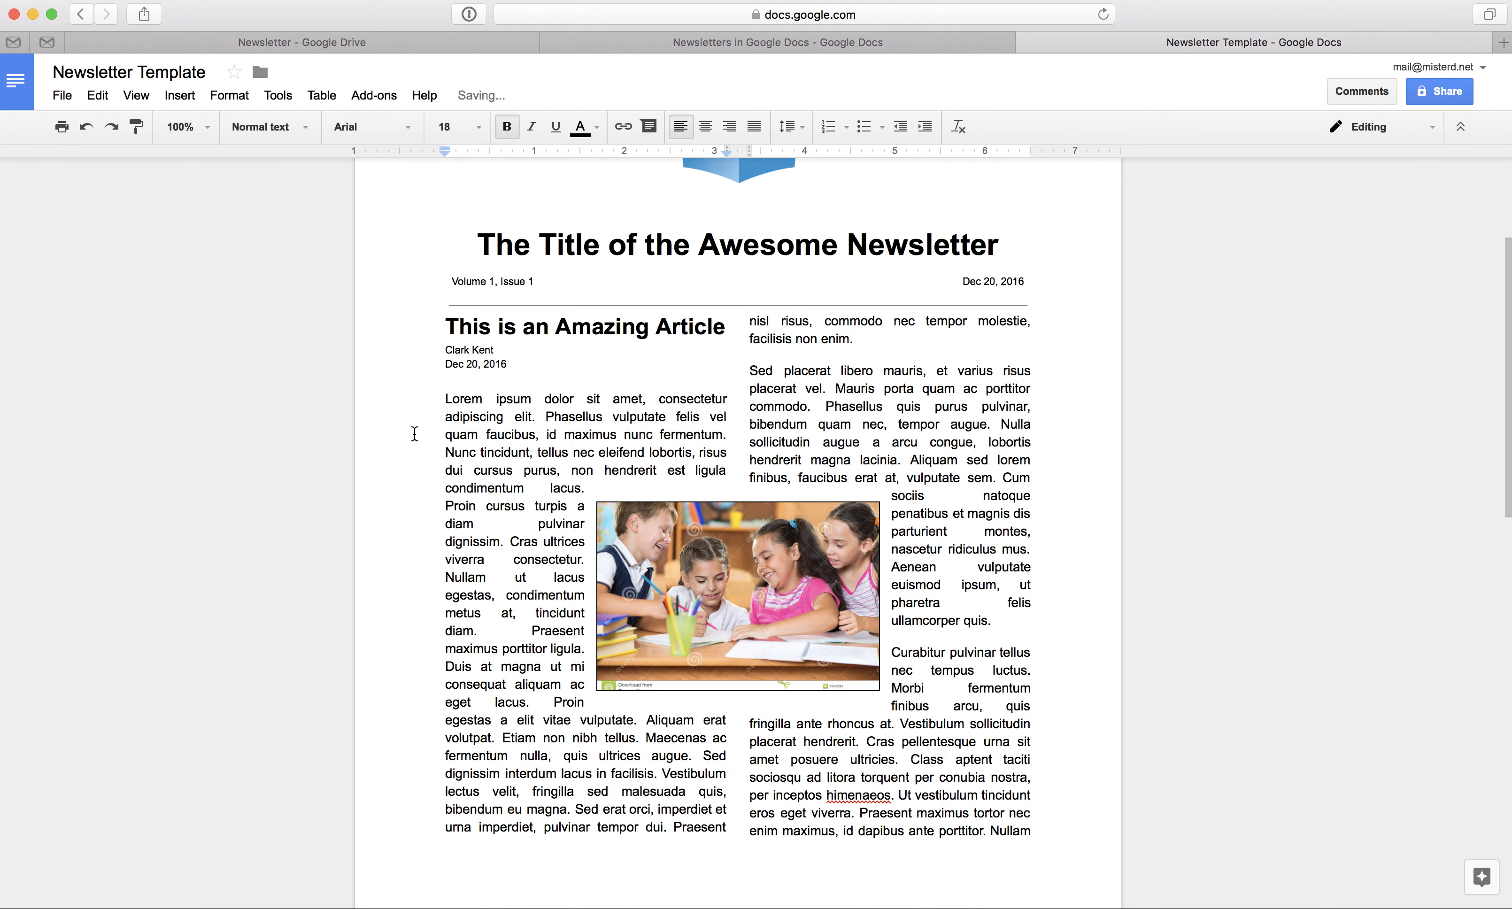
left_click(768, 533)
left_click_drag(768, 532, 732, 551)
left_click(1056, 502)
scroll(1057, 502, "down", 4)
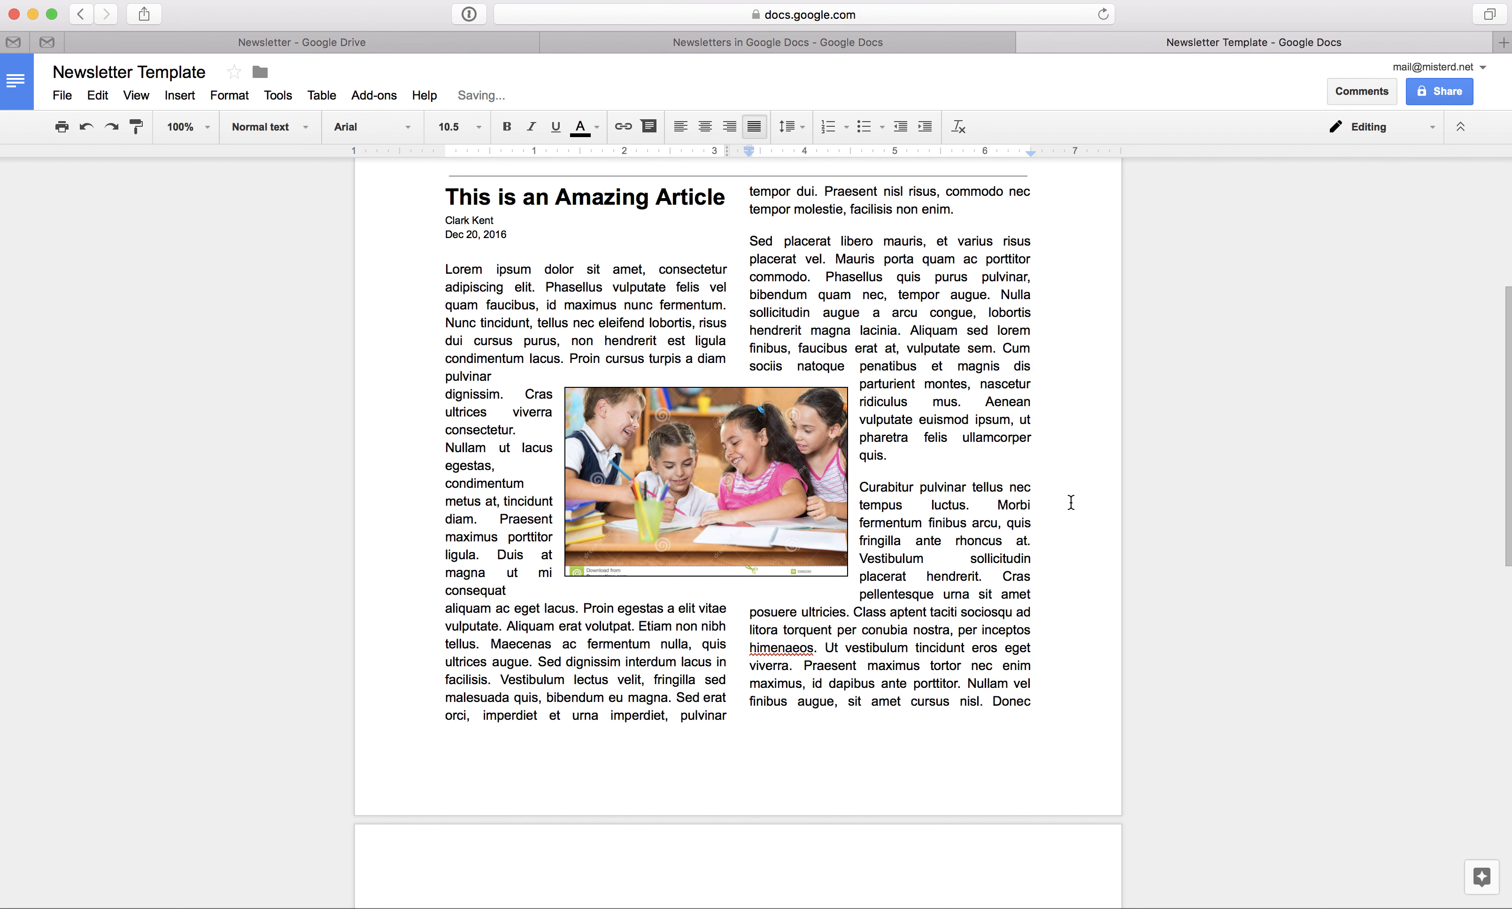
scroll(1071, 502, "up", 8)
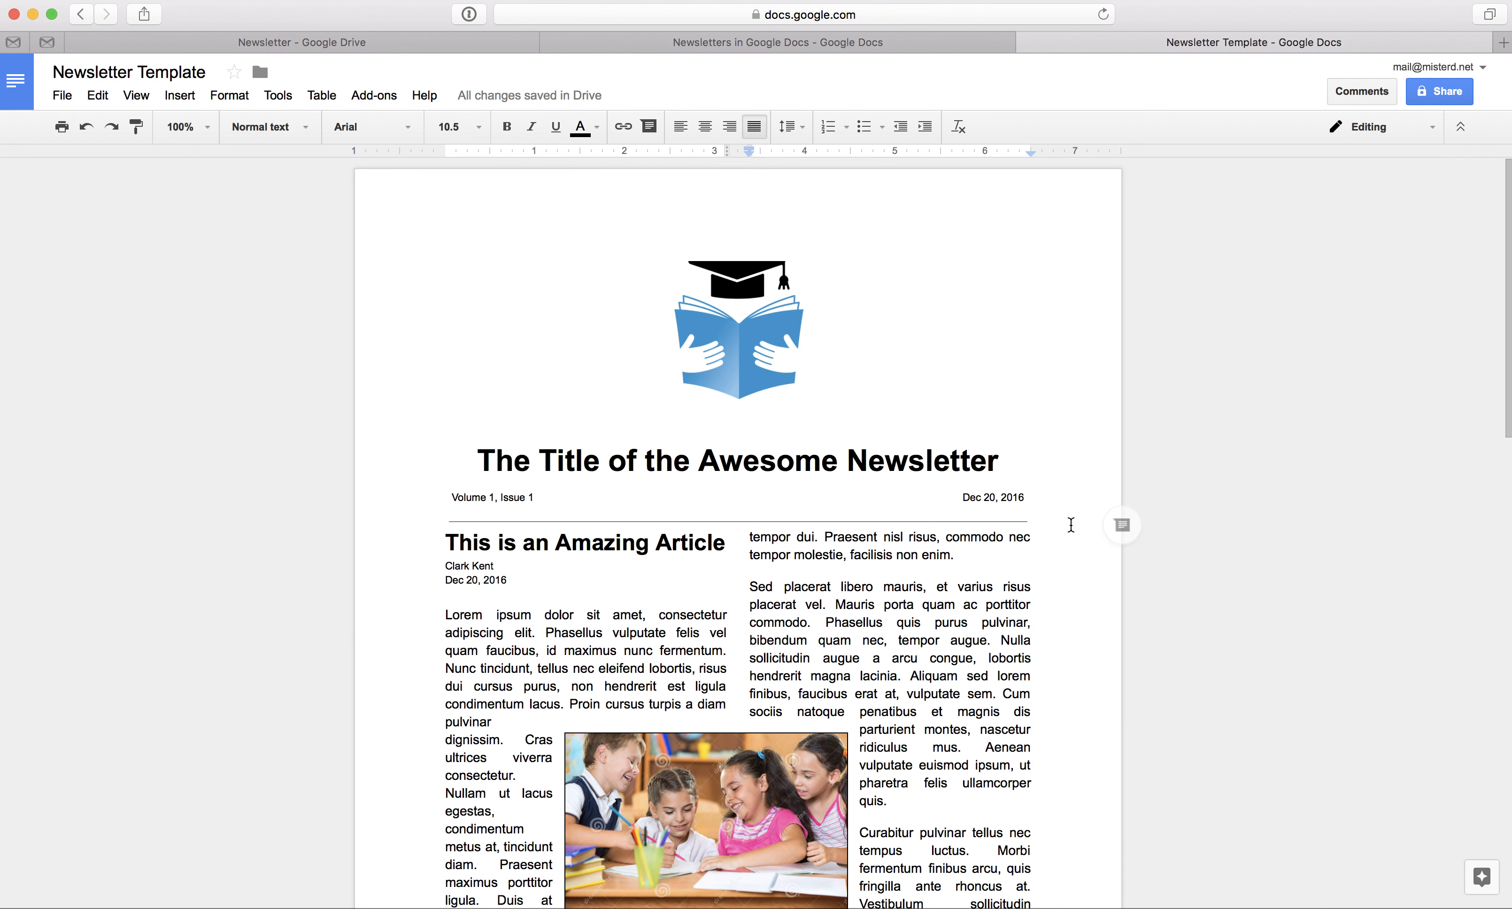
scroll(1070, 509, "down", 2)
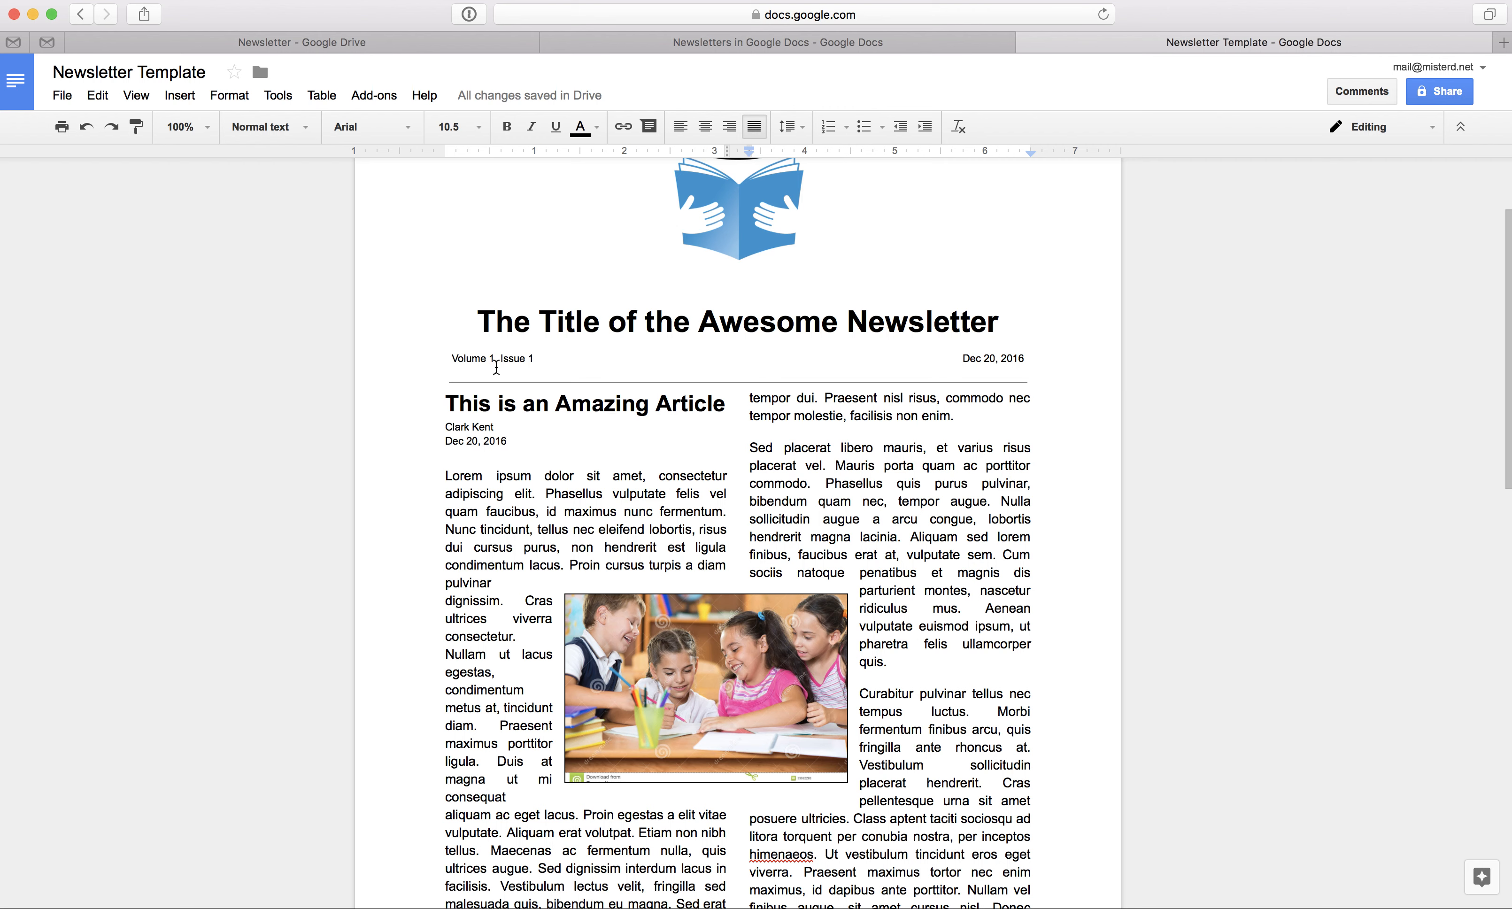
scroll(939, 415, "down", 15)
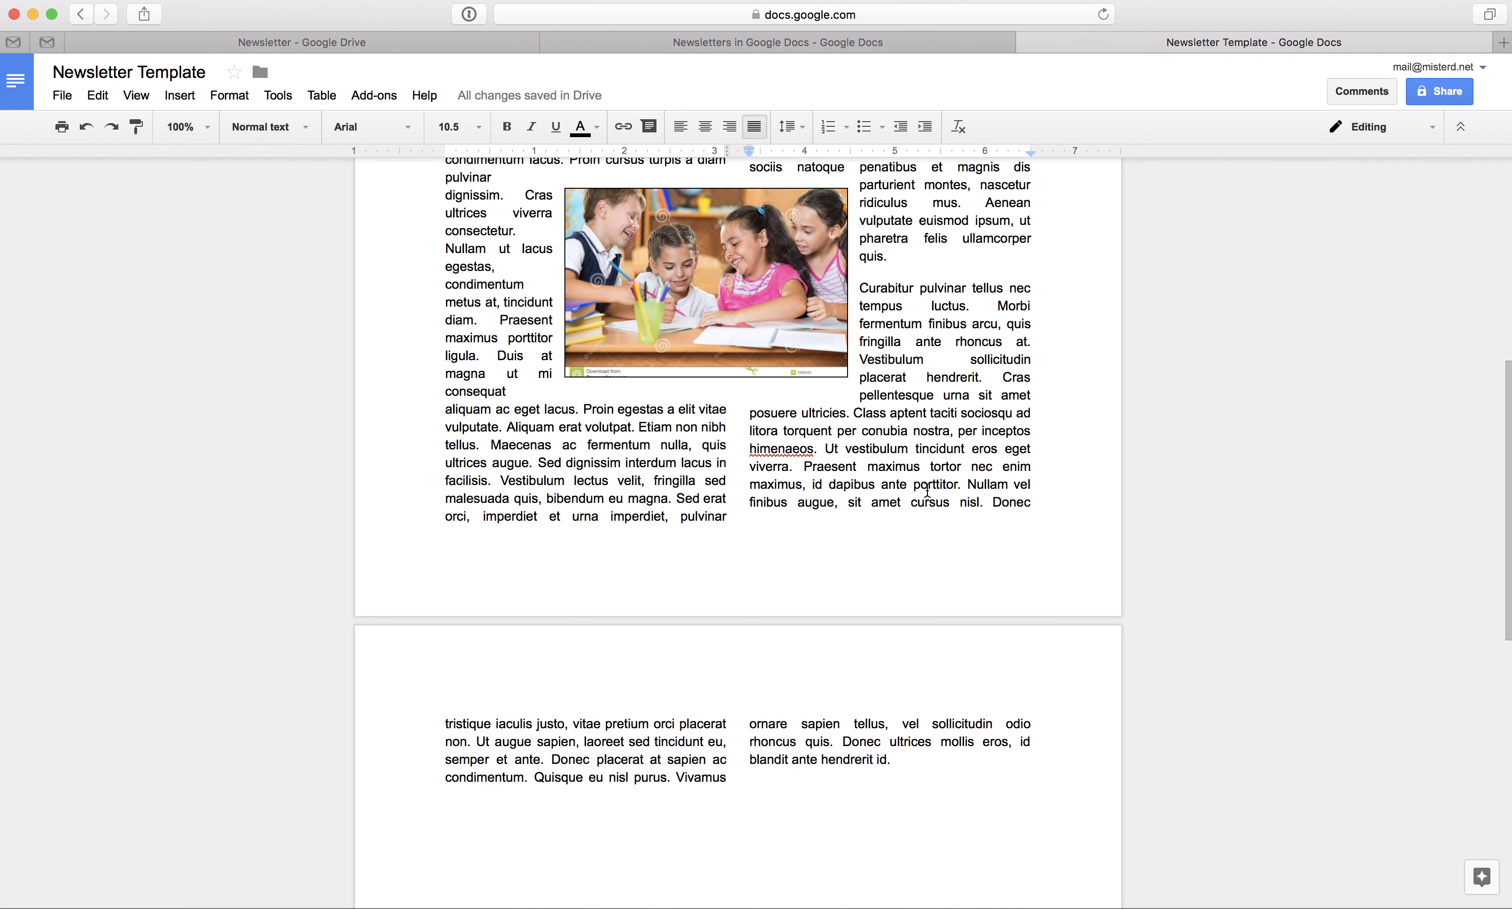
scroll(928, 490, "up", 15)
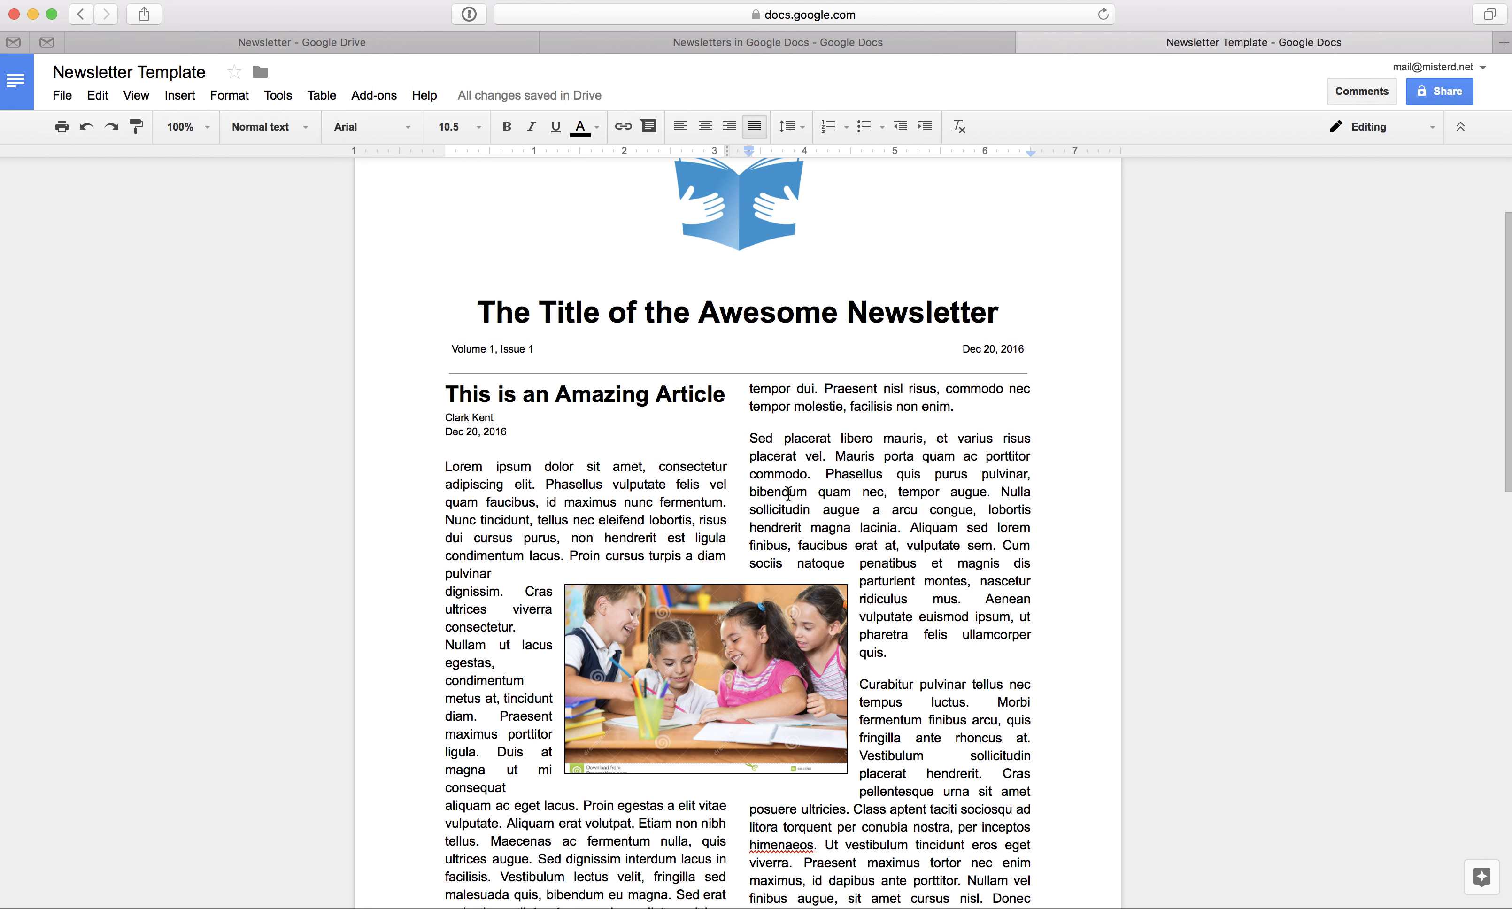
scroll(788, 492, "up", 3)
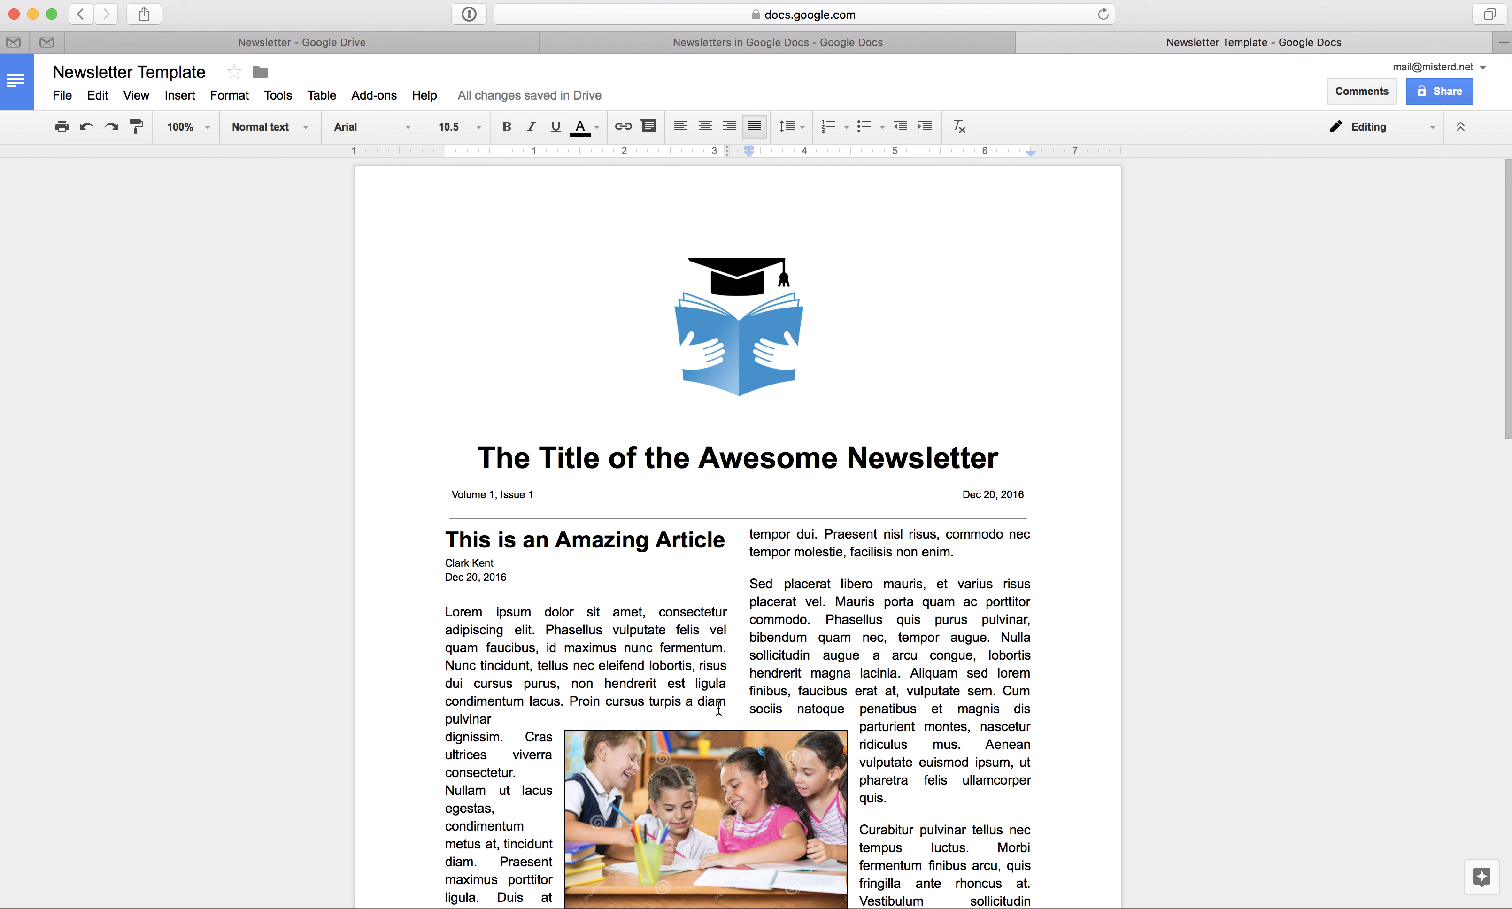
Publish the newsletter document to the web as a link and confirm the publication
left_click(63, 96)
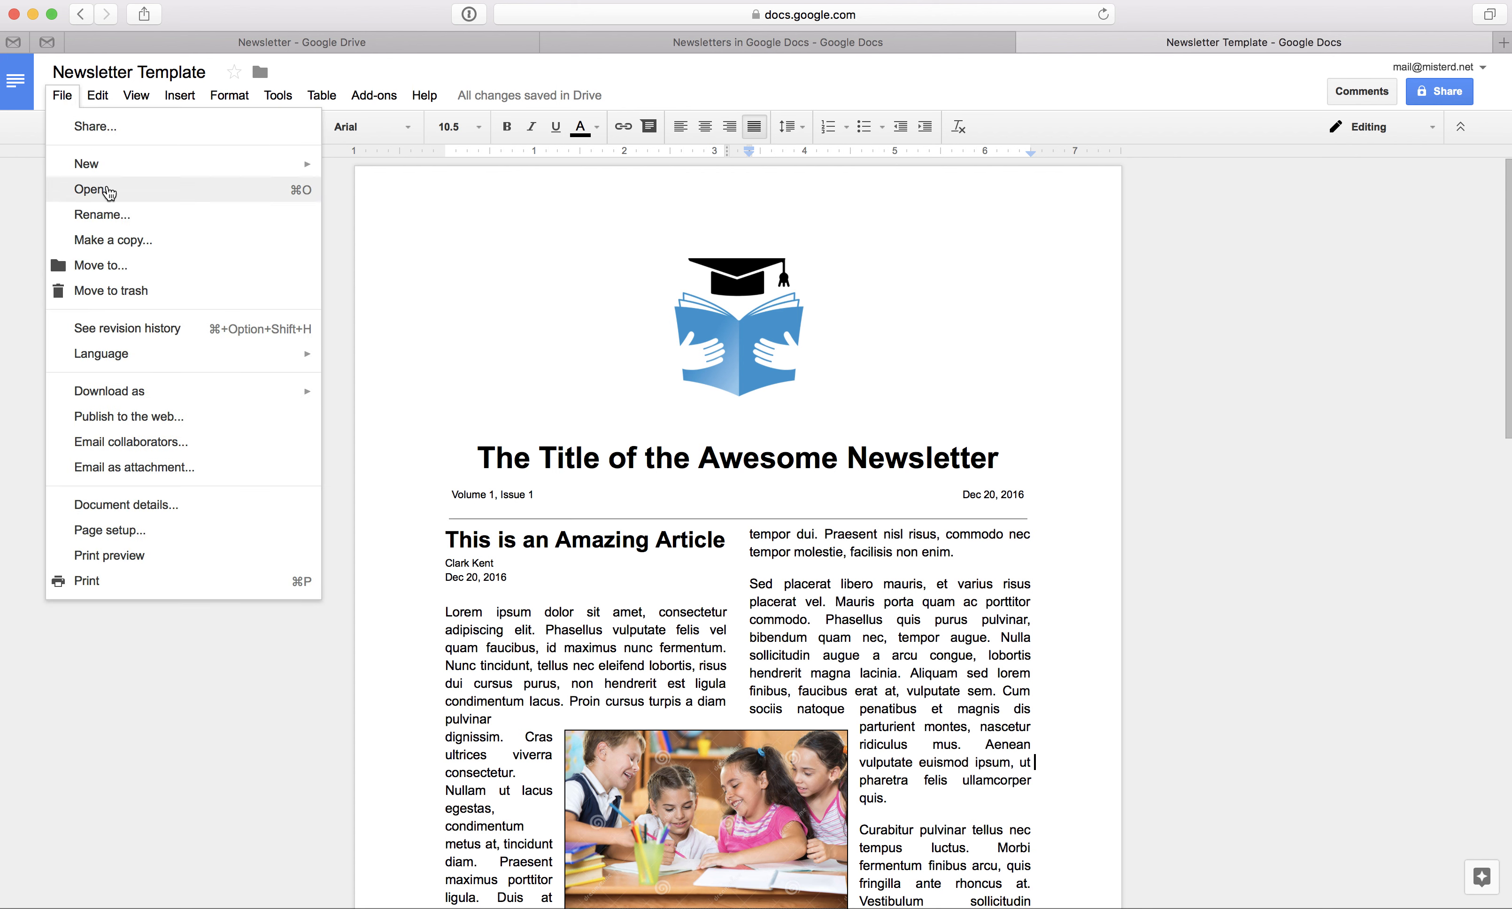
mouse_move(150, 405)
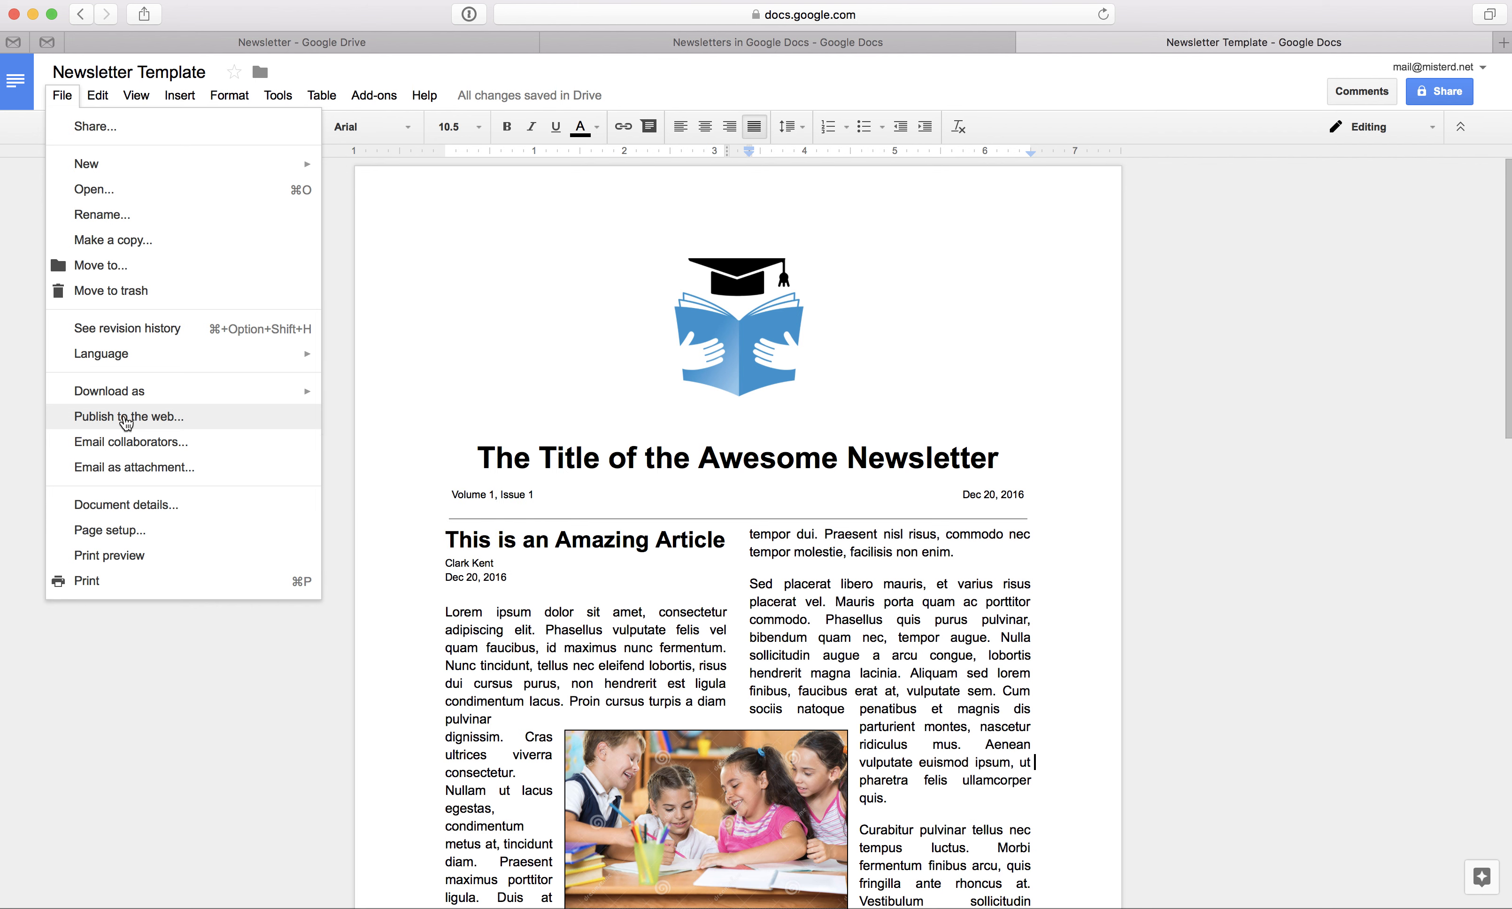
left_click(125, 417)
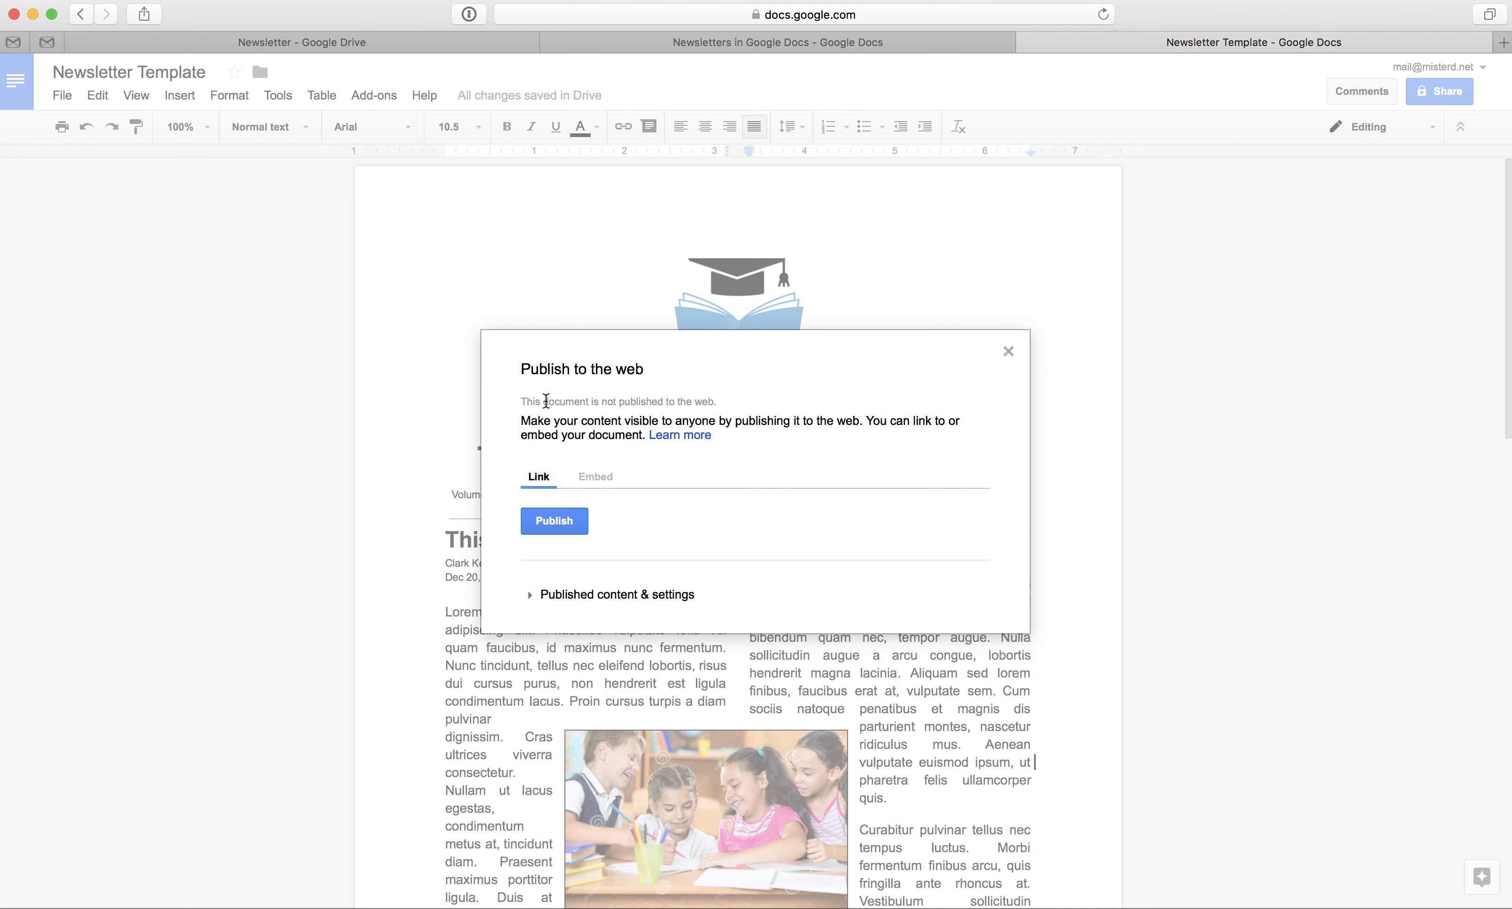
left_click(563, 525)
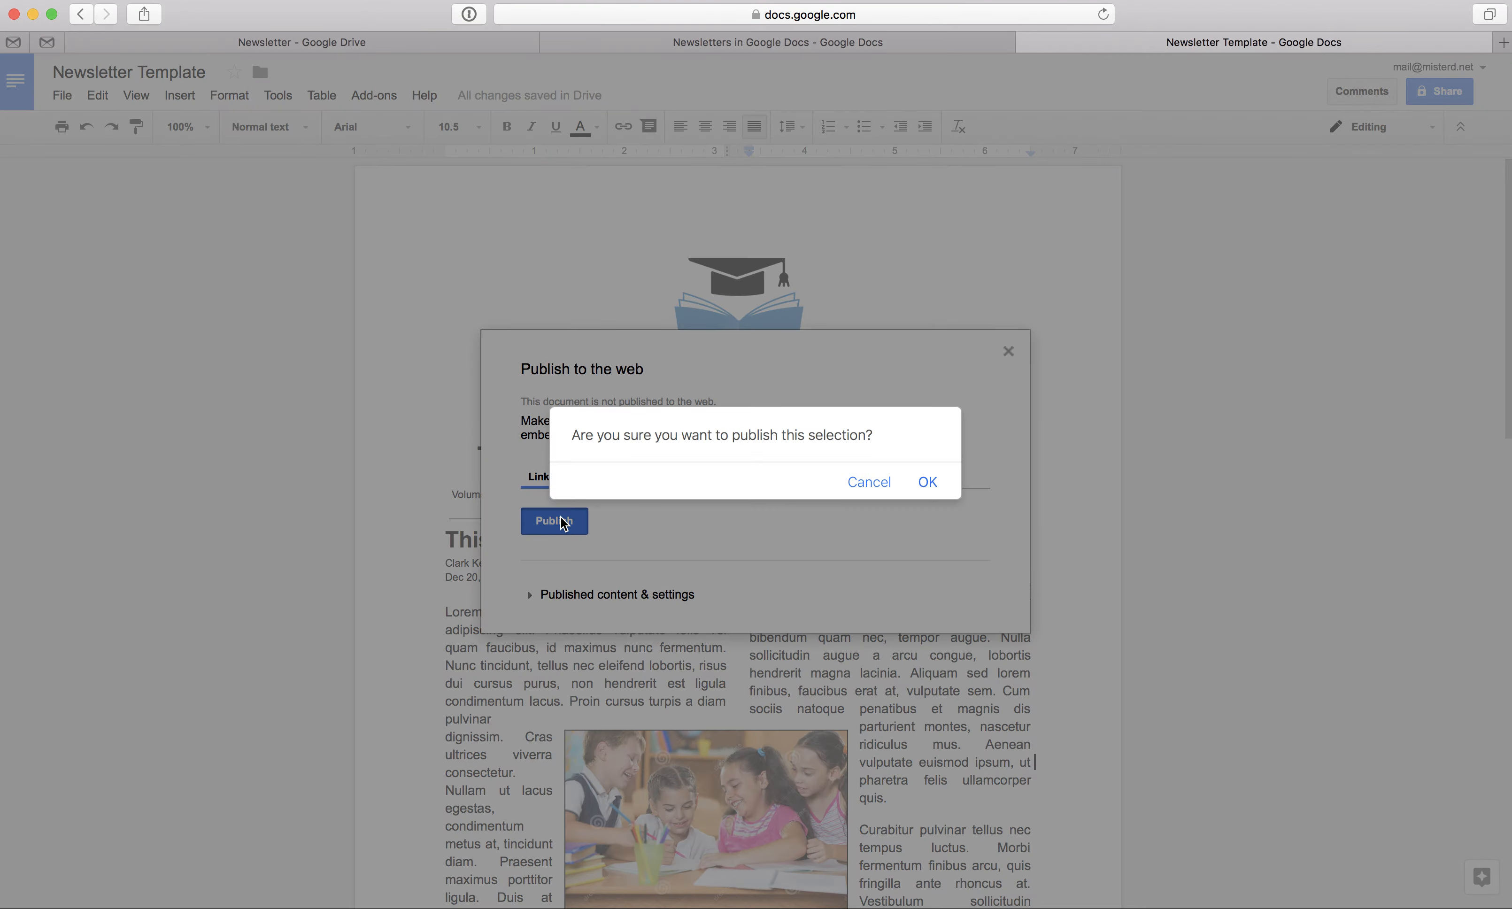
left_click(936, 484)
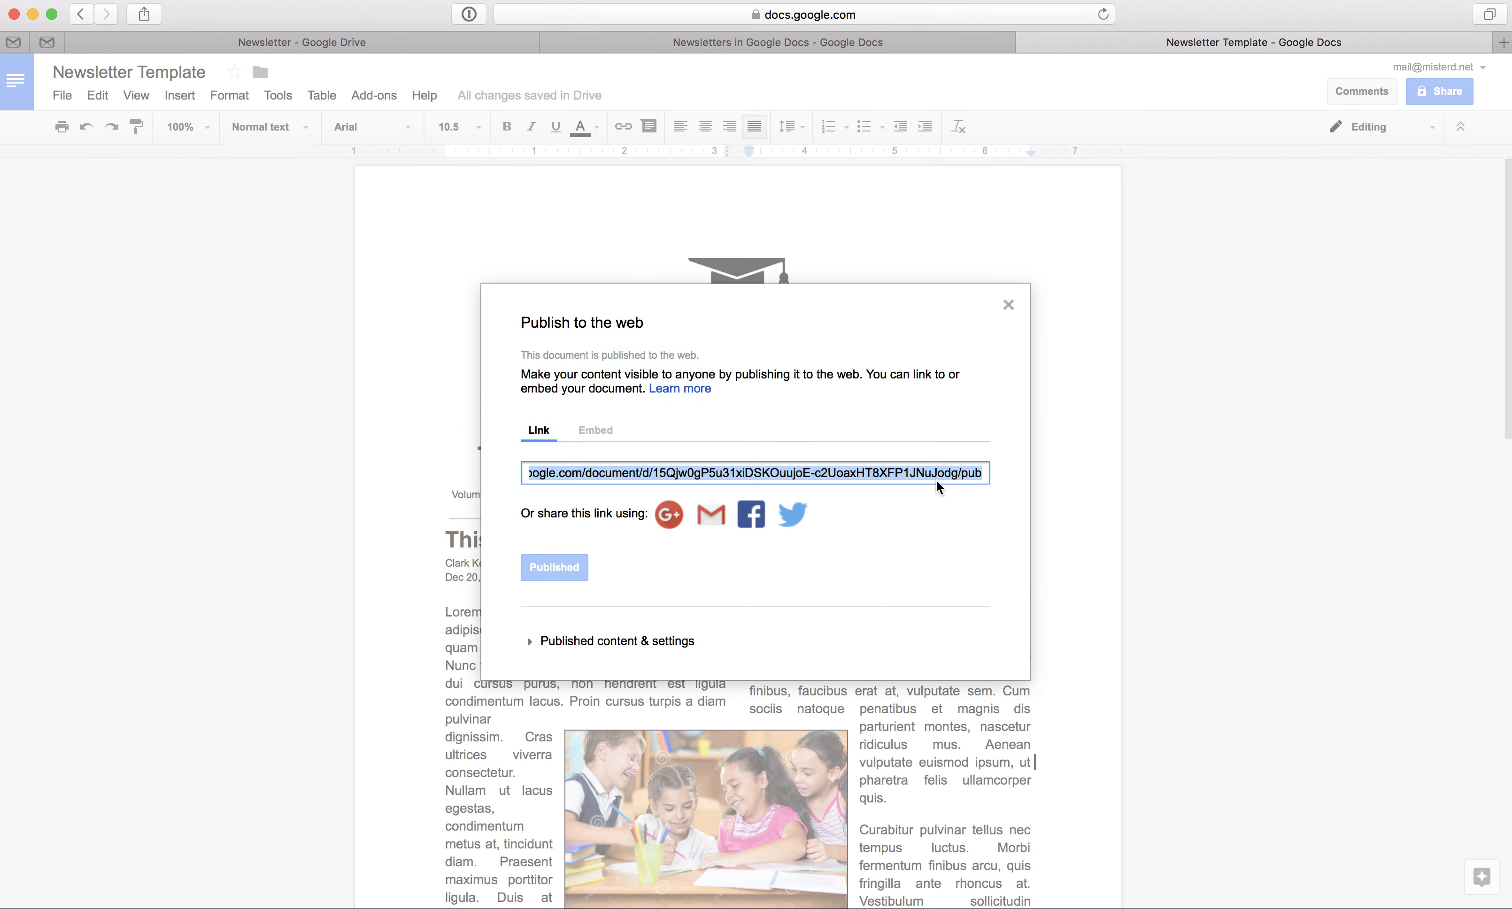
Copy the published document's link and close the Publish to the web dialog
left_click(547, 477)
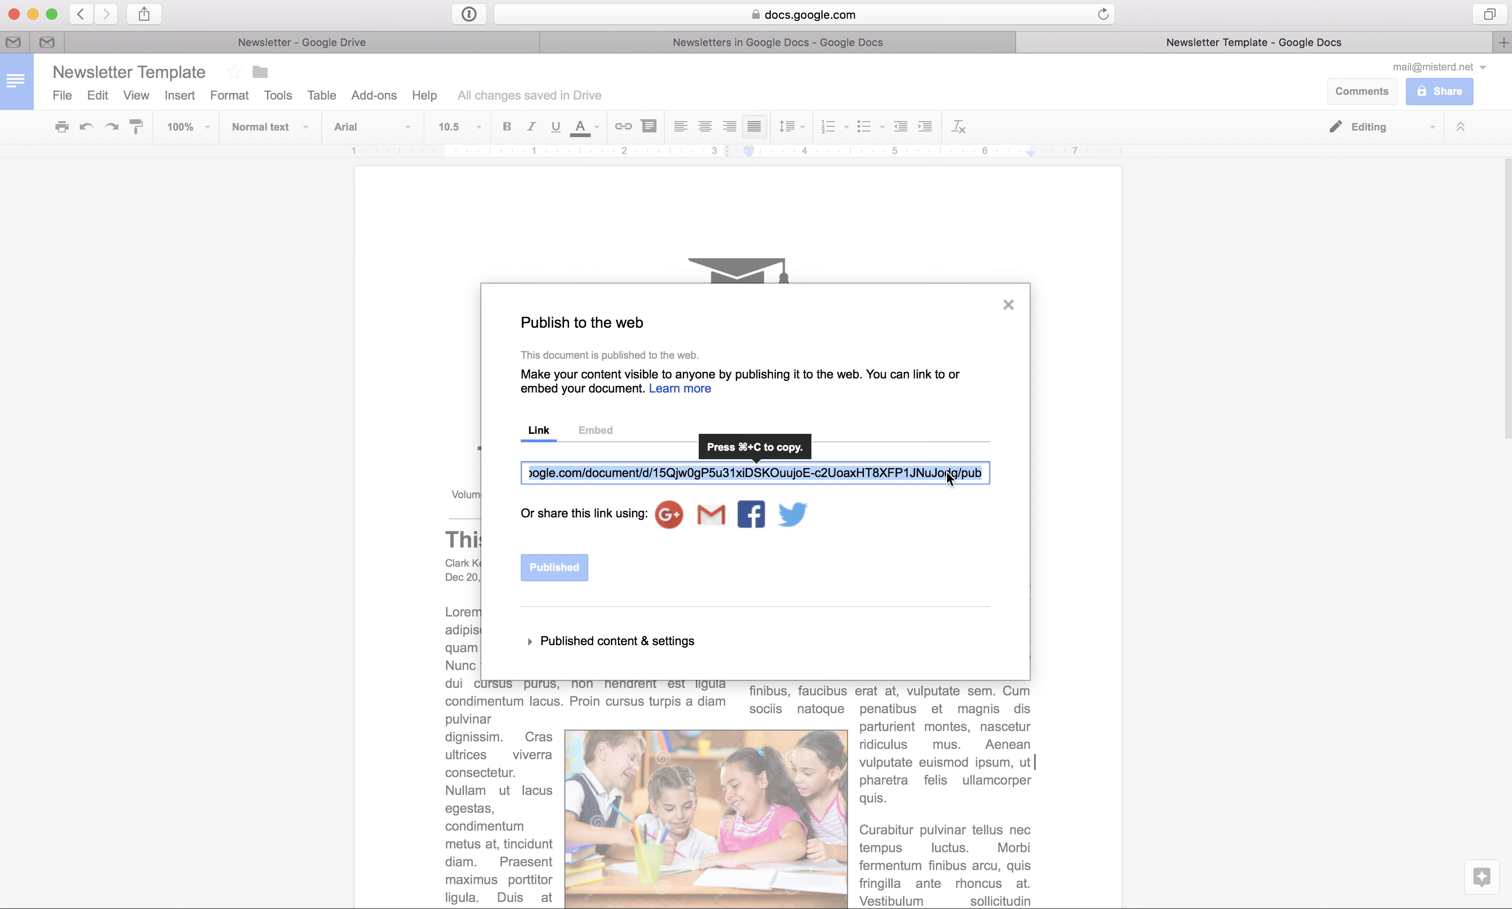
key("super+c")
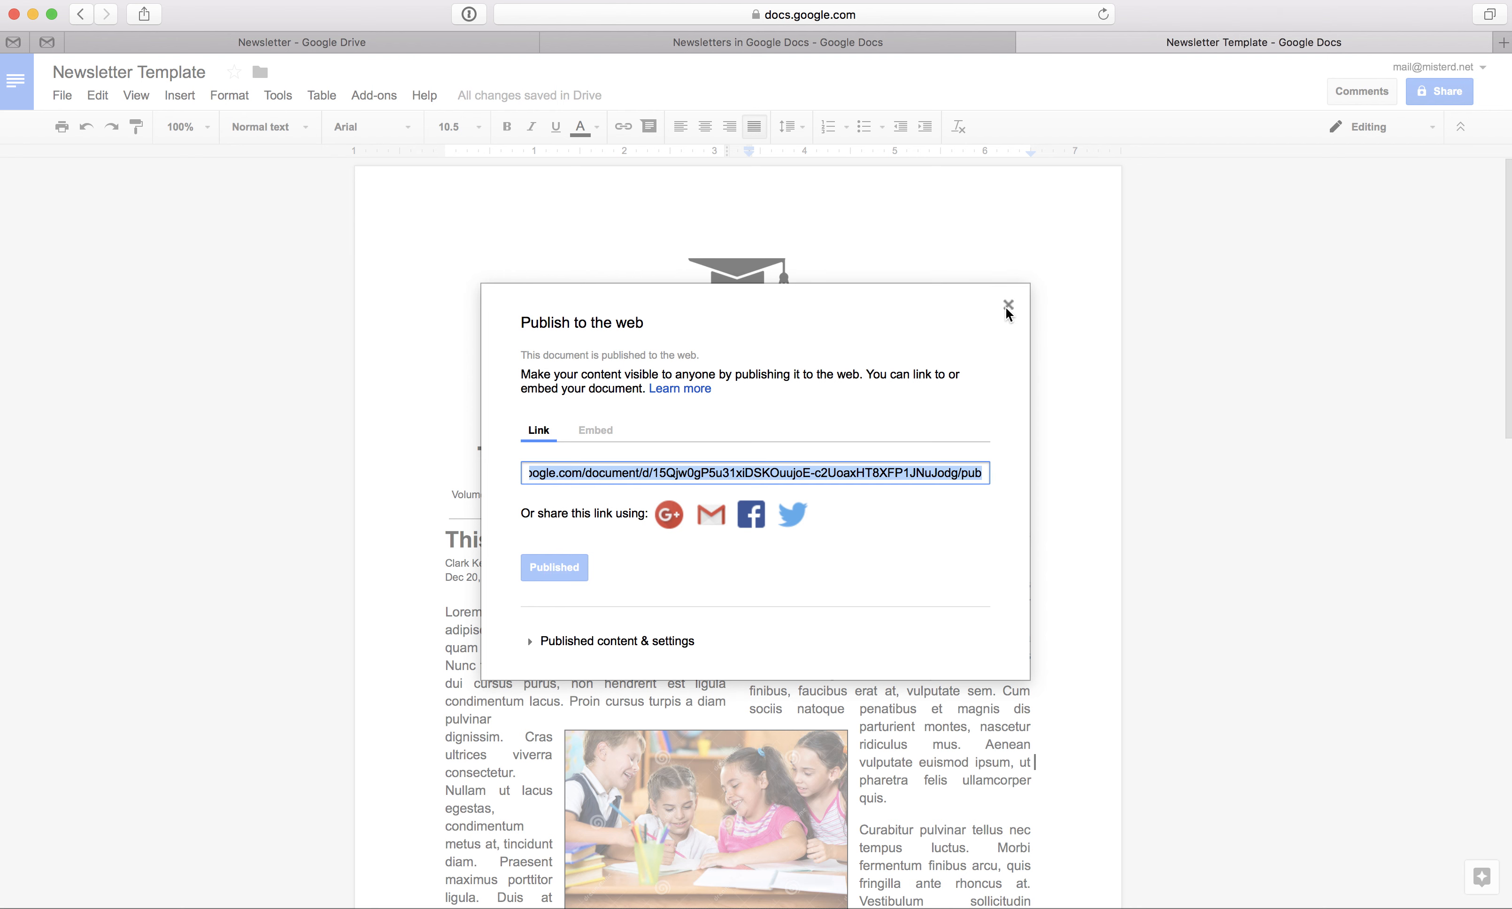
left_click(1008, 306)
Open the copied published link in a new browser tab to view the newsletter's web version
key("super+t")
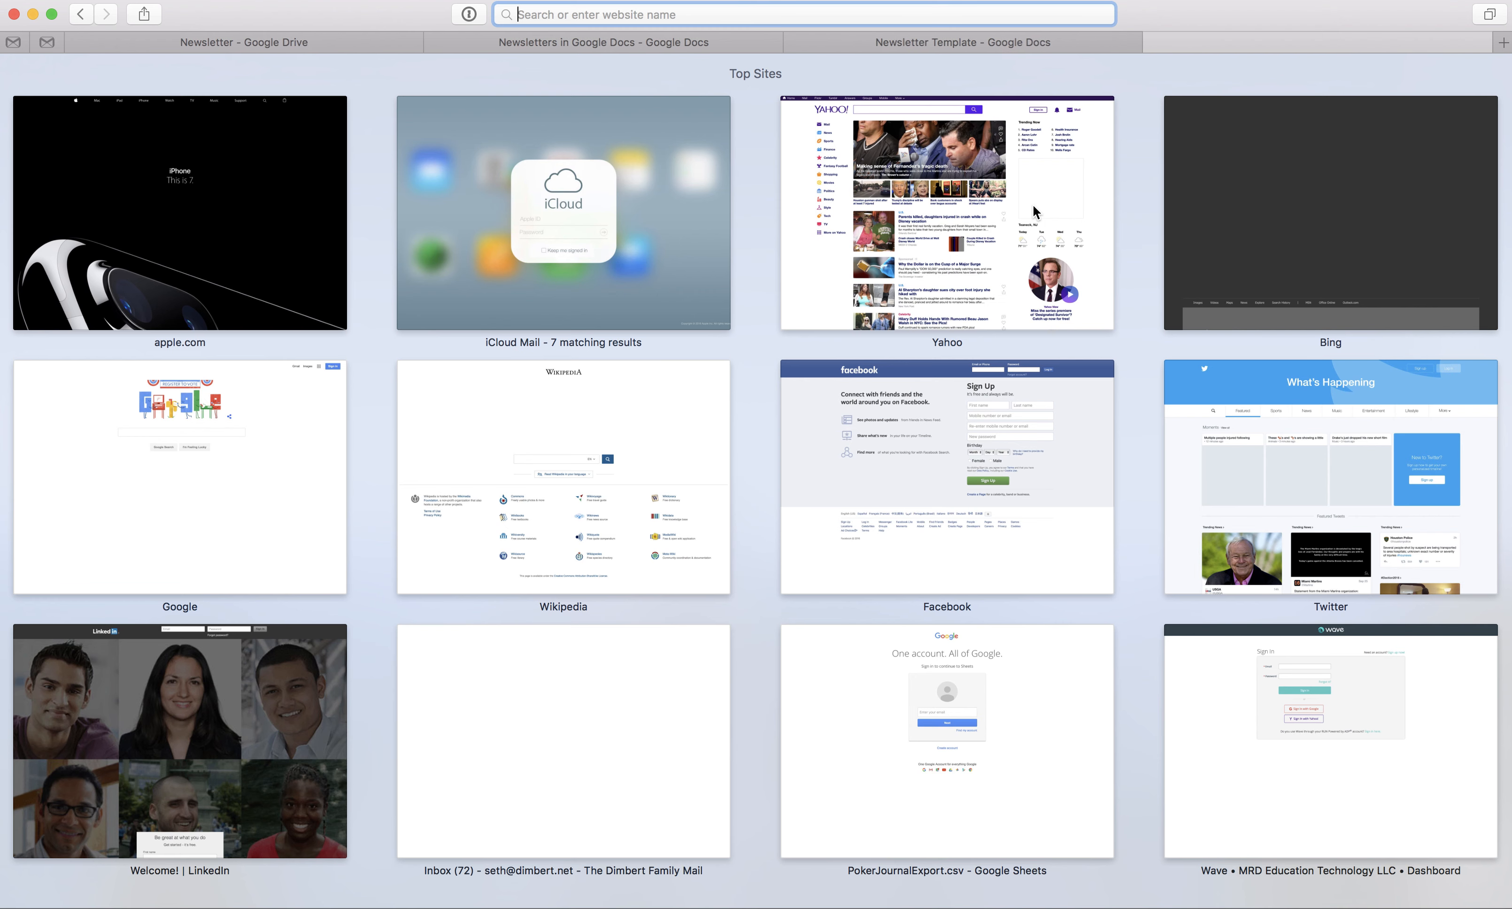
key("super+v")
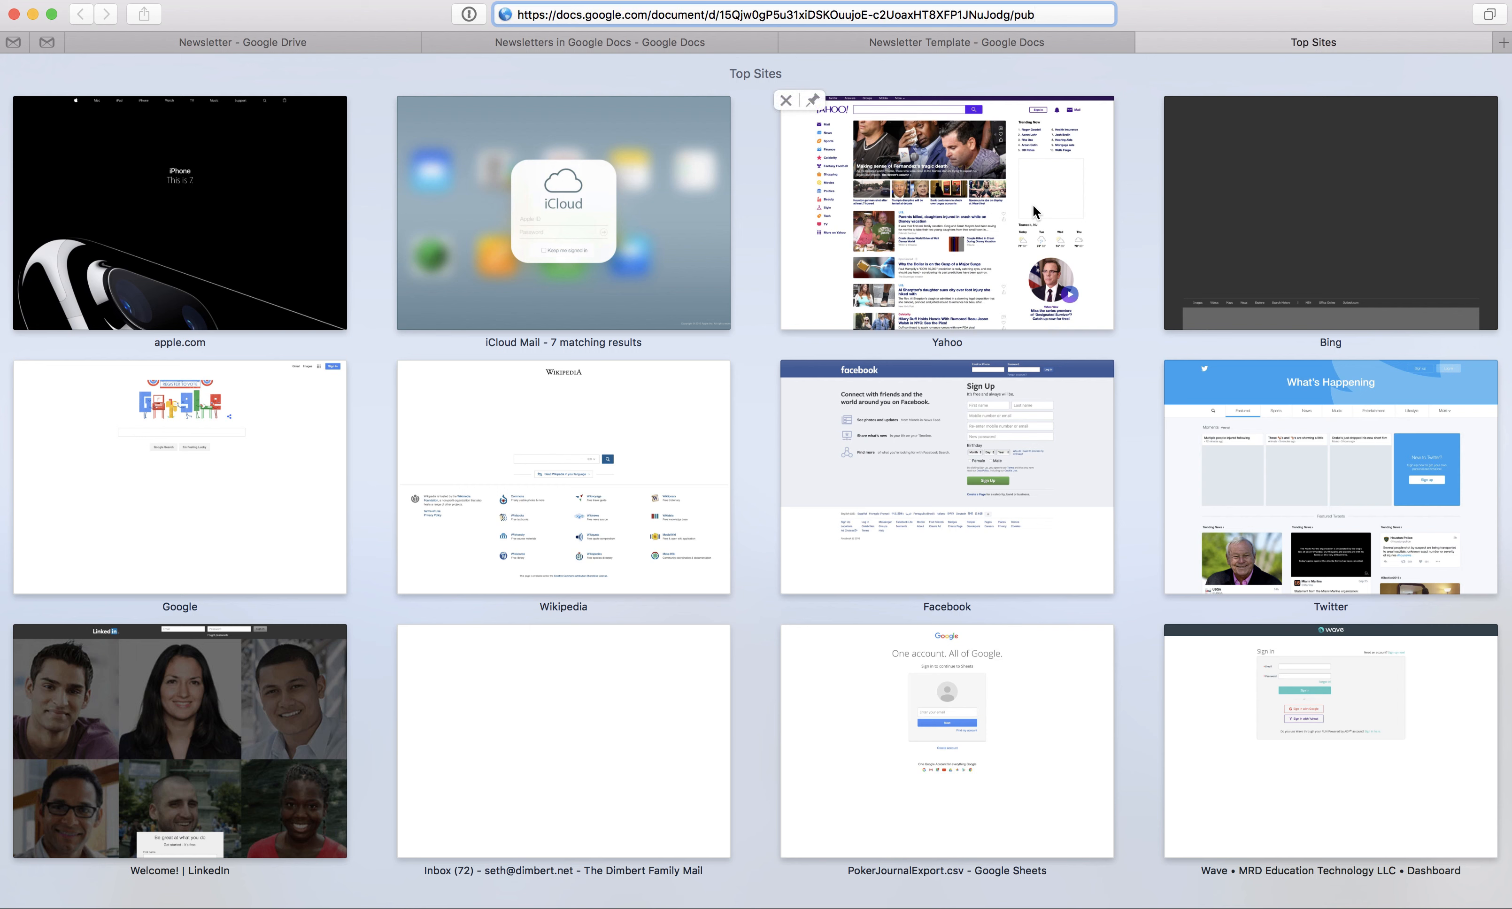
key("Return")
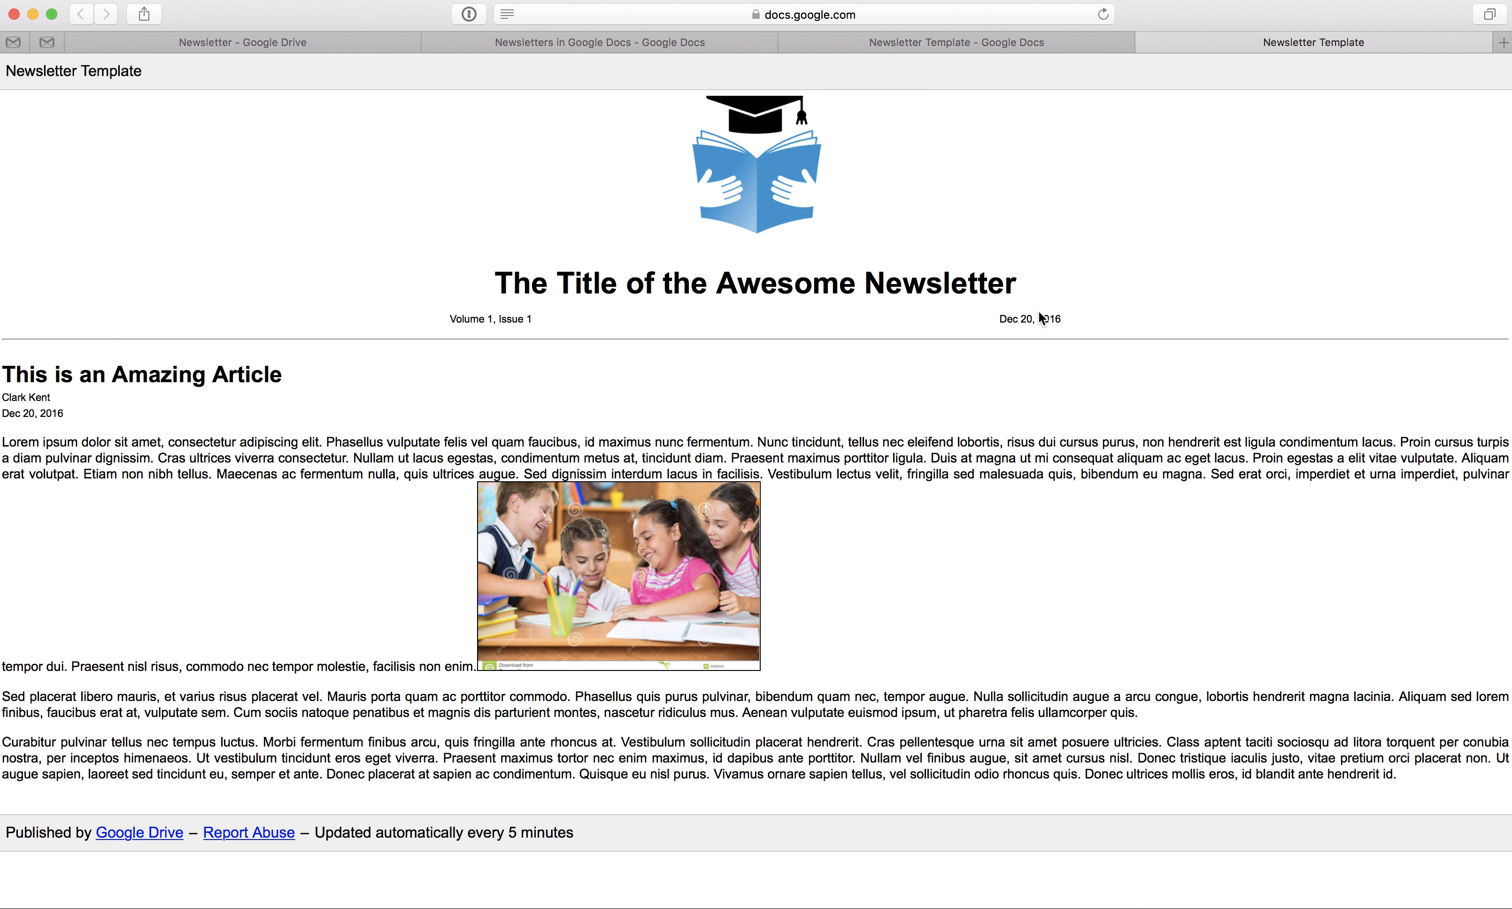
Replace the "pub" ending of the published page's address with "preview?pli=1", load it and look through the newsletter's pages
left_click(880, 22)
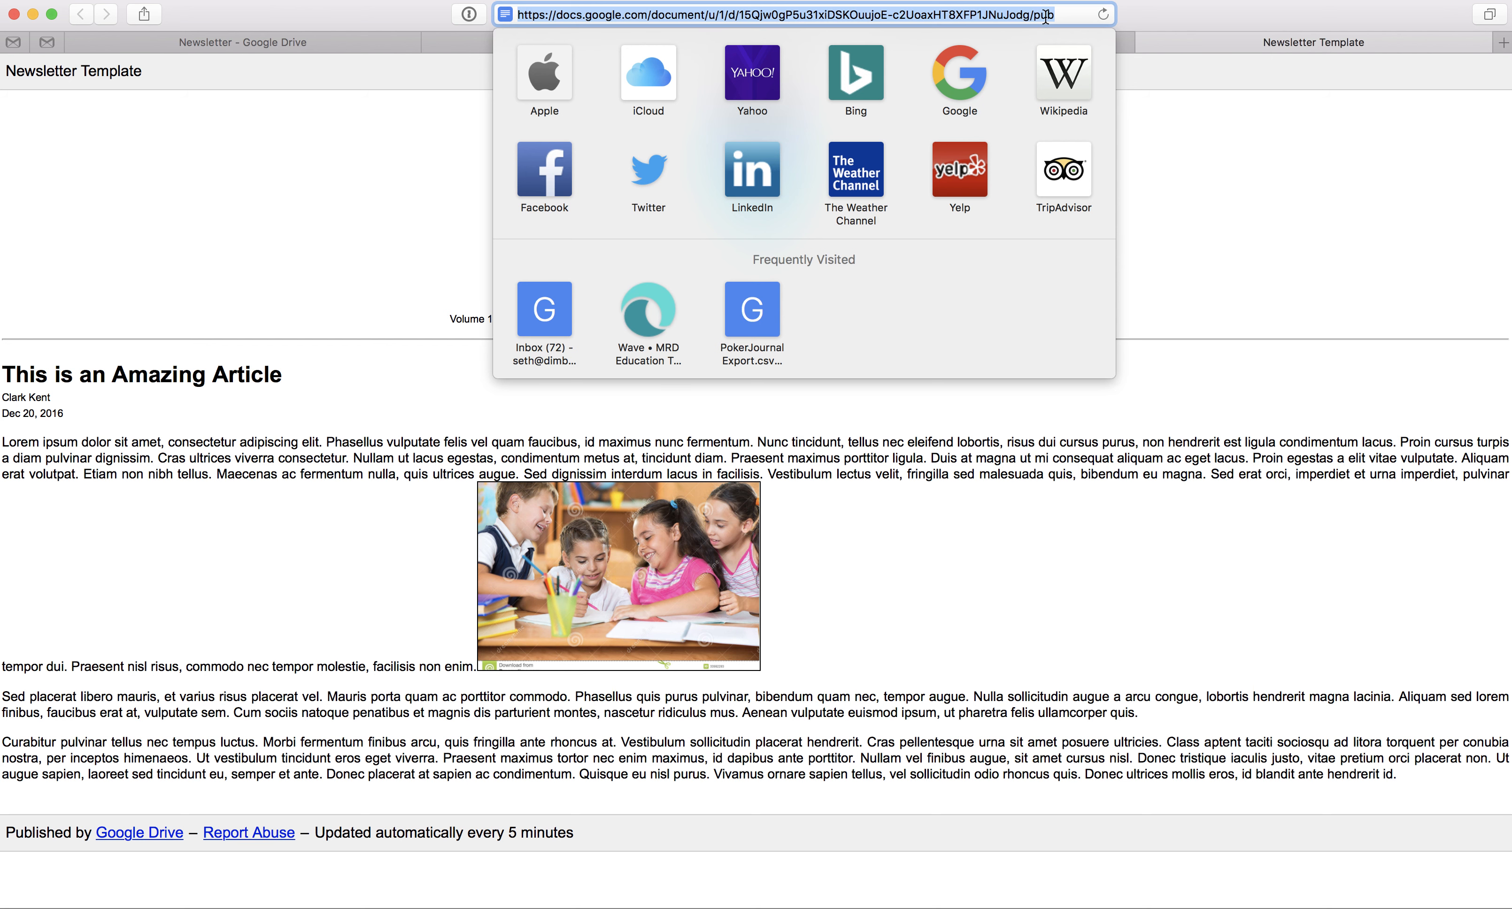
left_click(1062, 14)
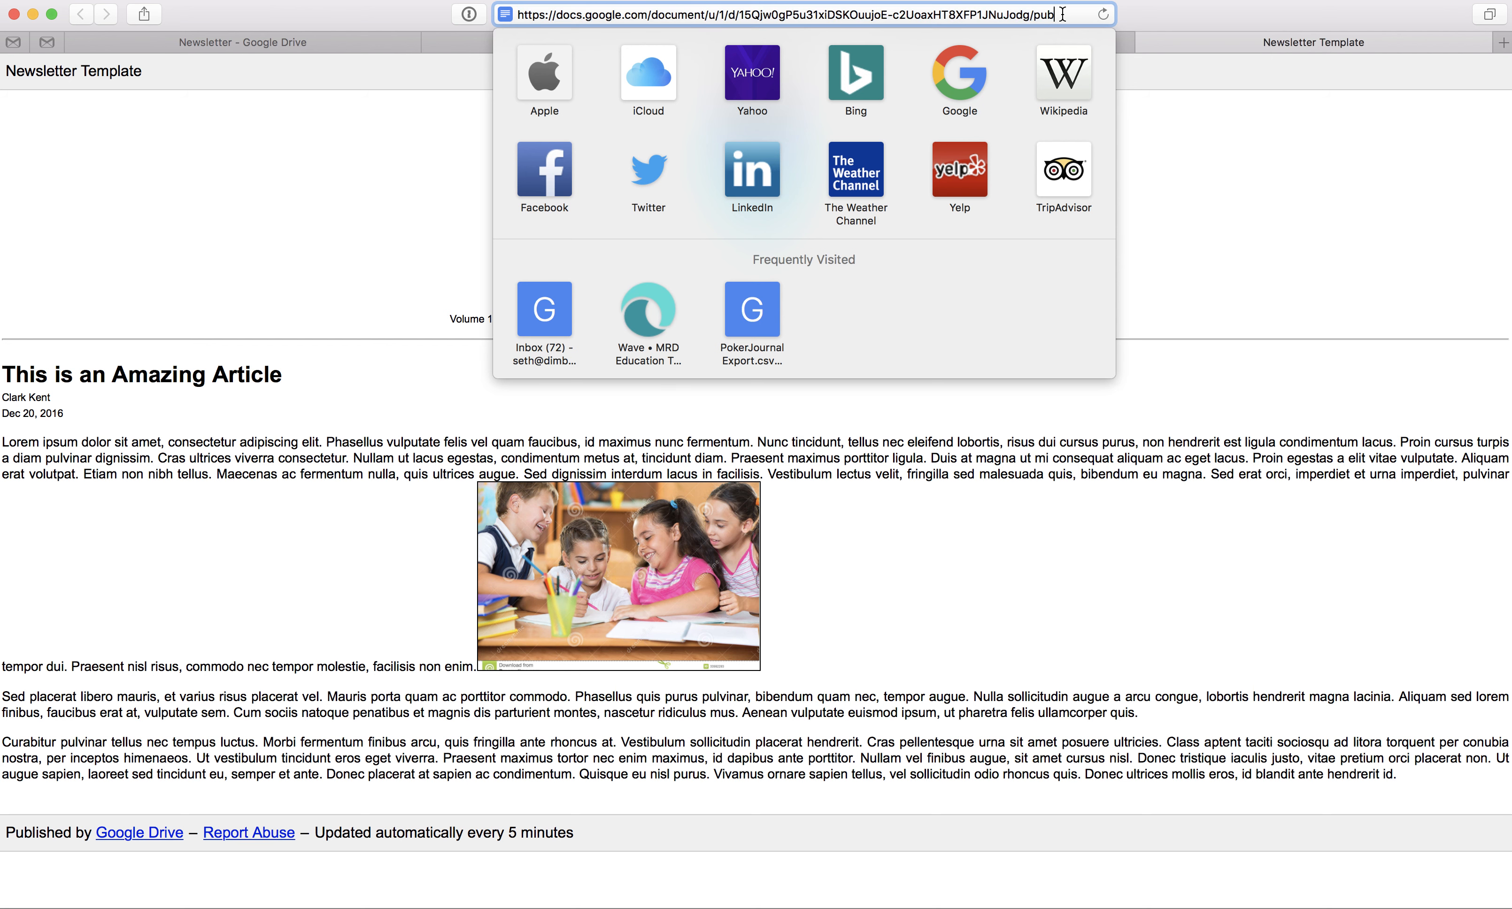
key("BackSpace")
key("BackSpace")
key("BackSpace")
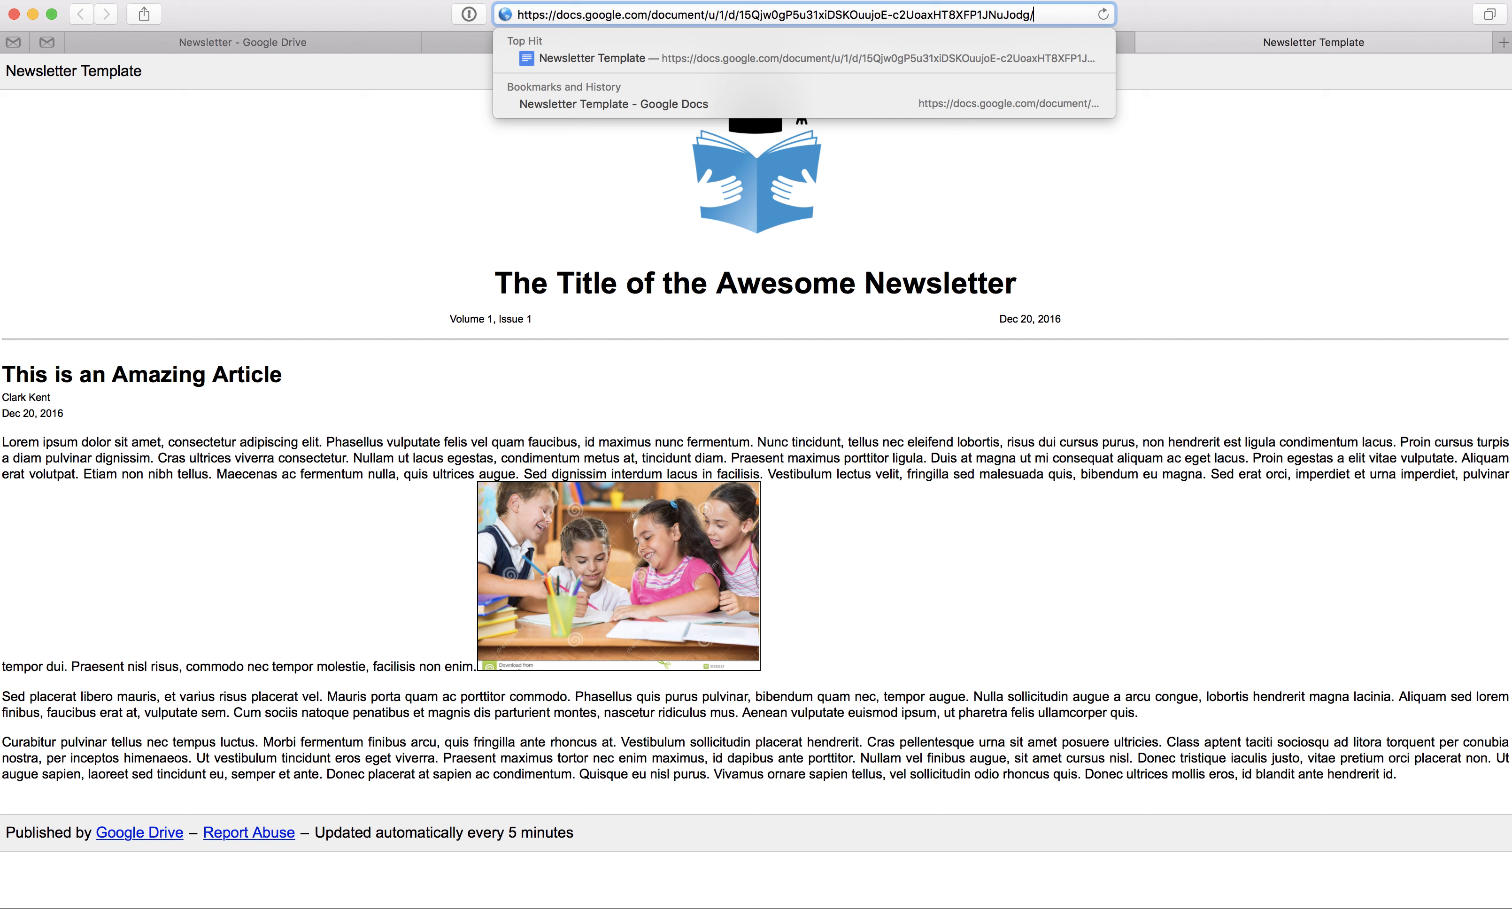
type("preview")
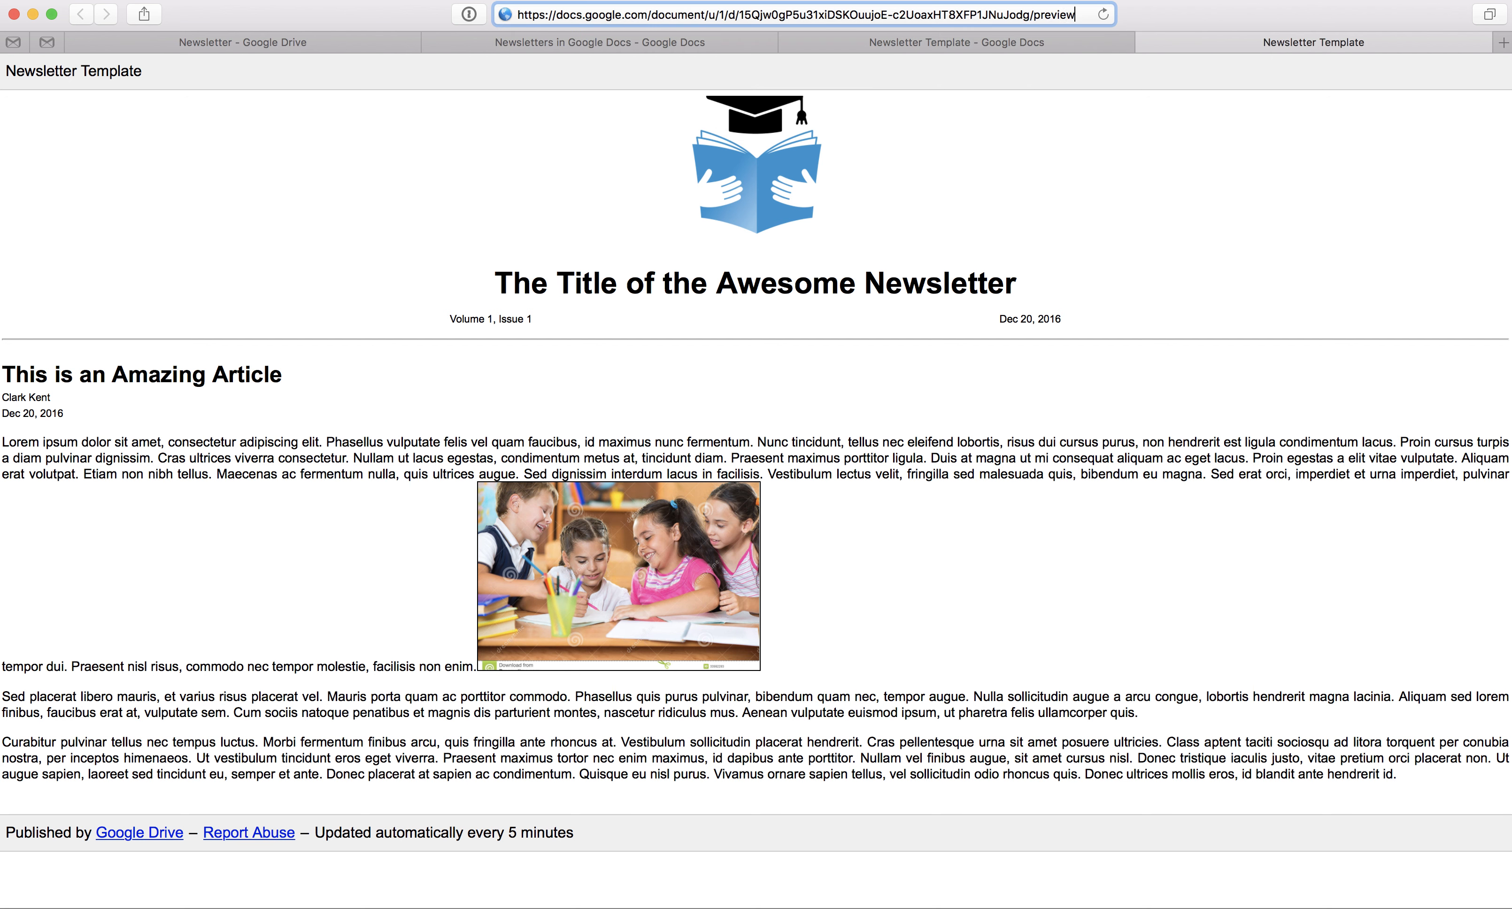
type("?pli=1")
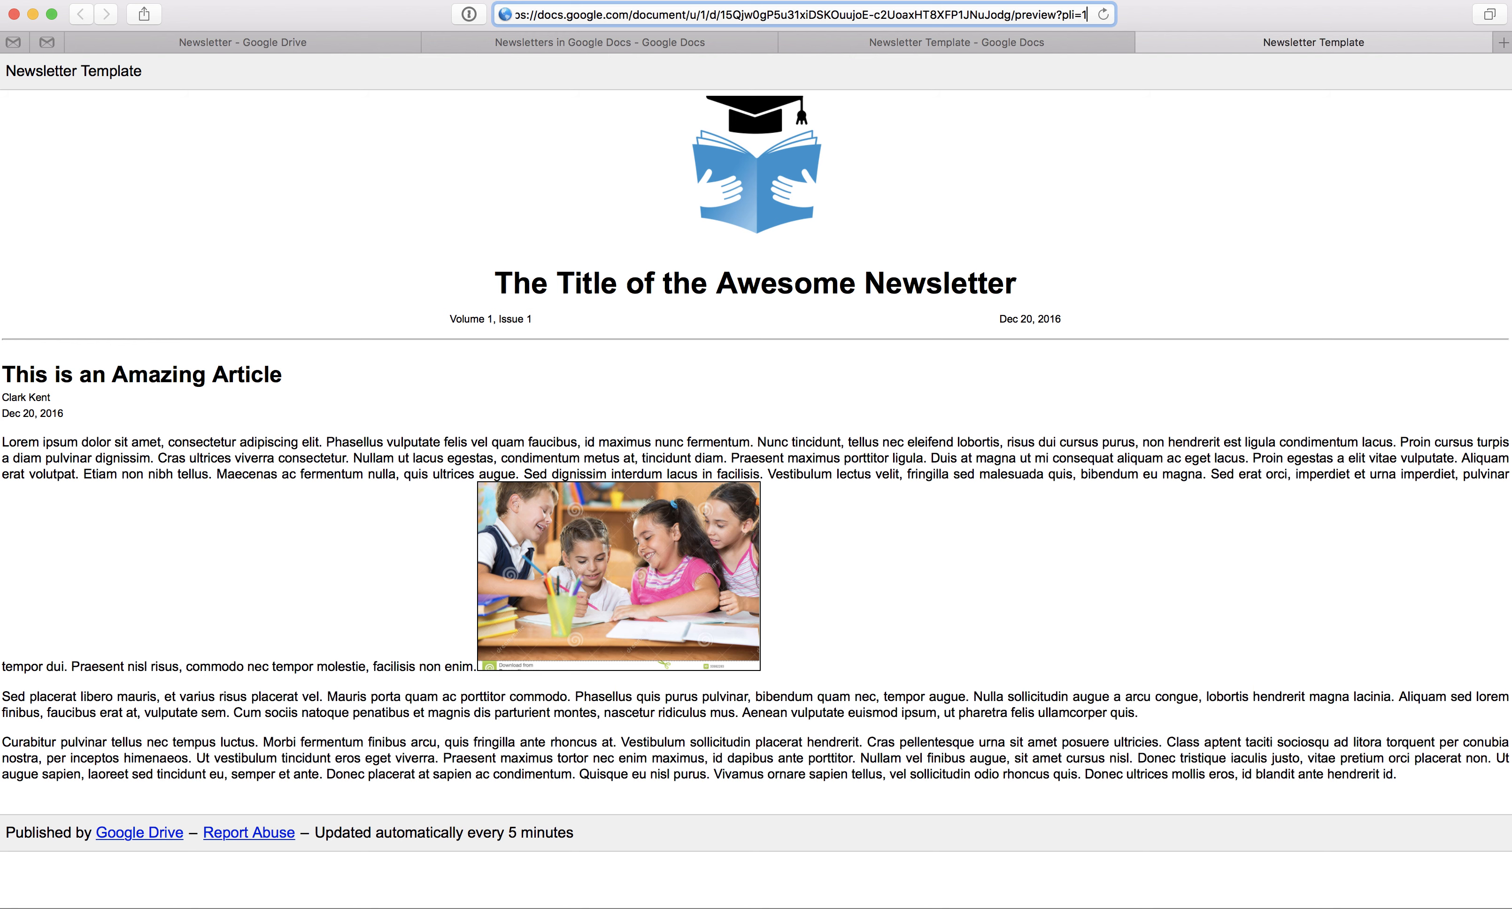
key("Return")
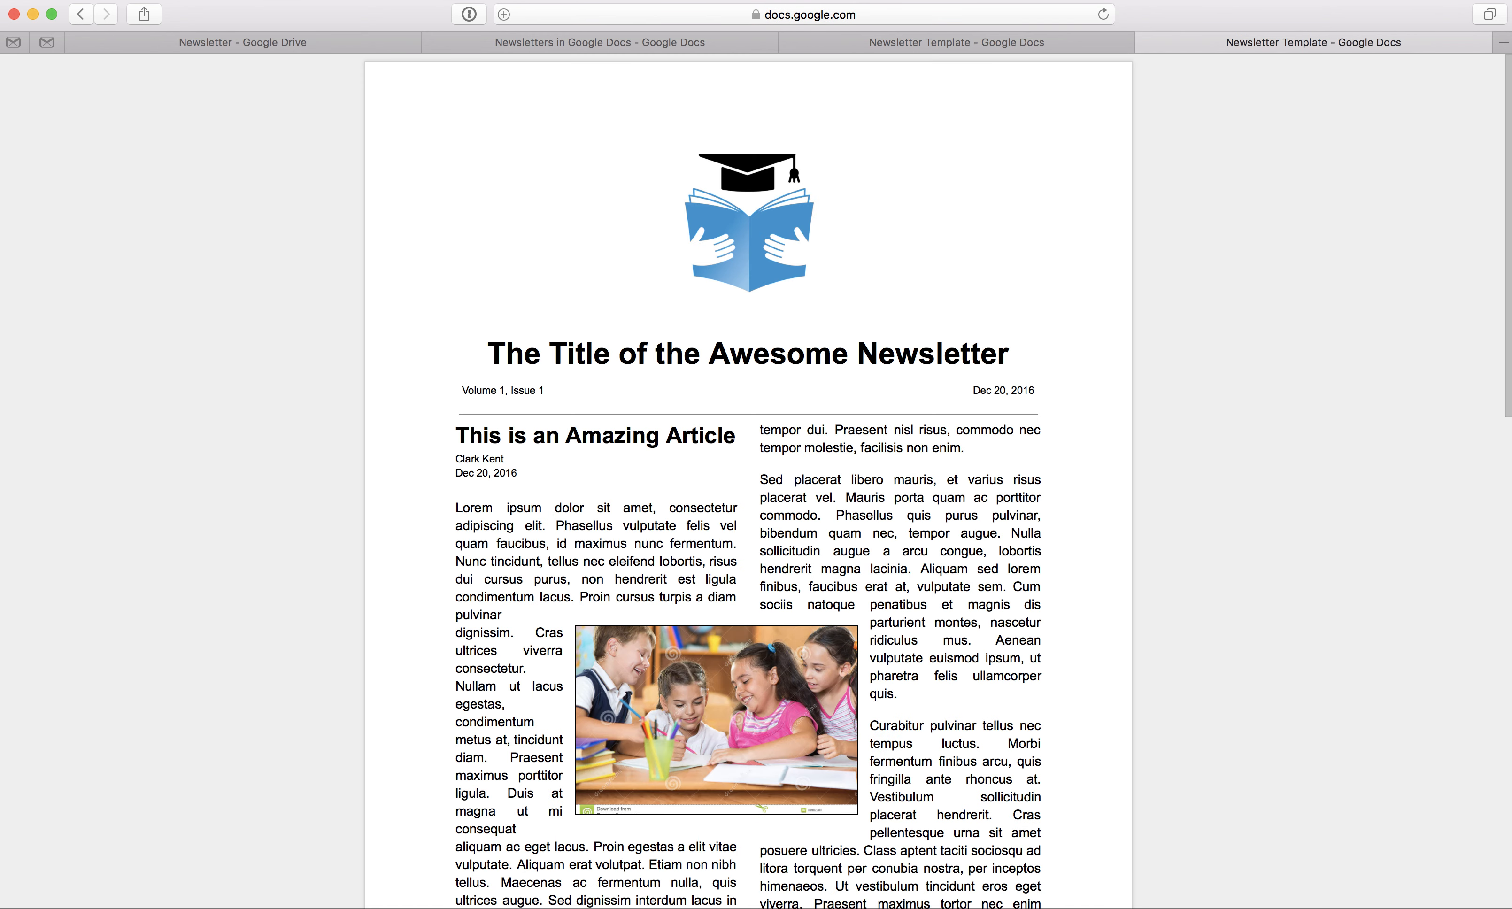
scroll(840, 399, "down", 15)
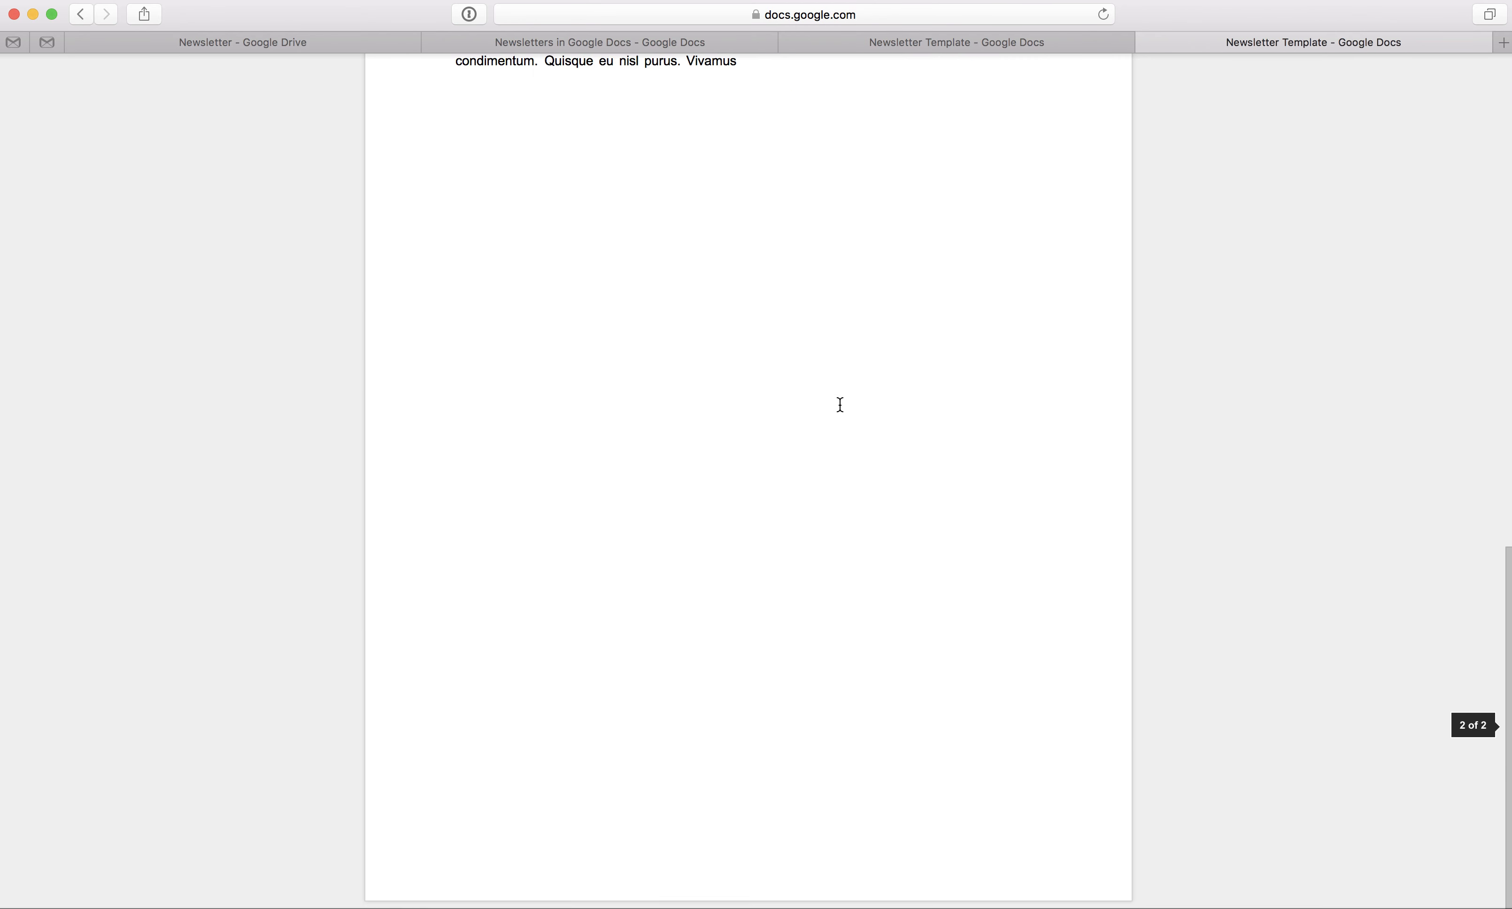
scroll(840, 404, "up", 15)
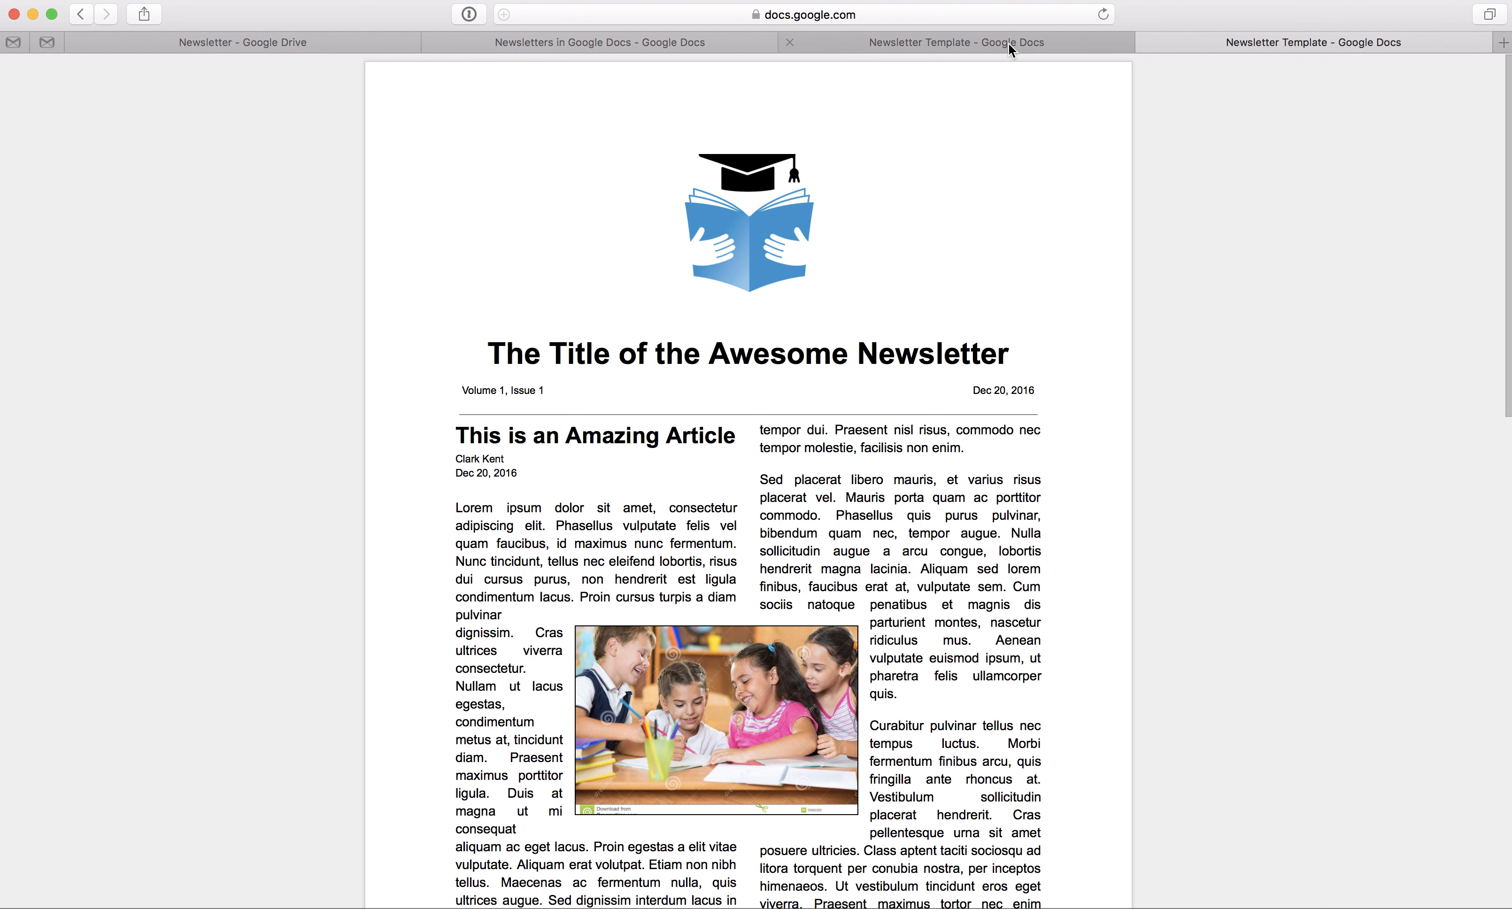
Return to the Newsletter Template document and copy its link from the Publish to the web settings
left_click(897, 44)
left_click(62, 96)
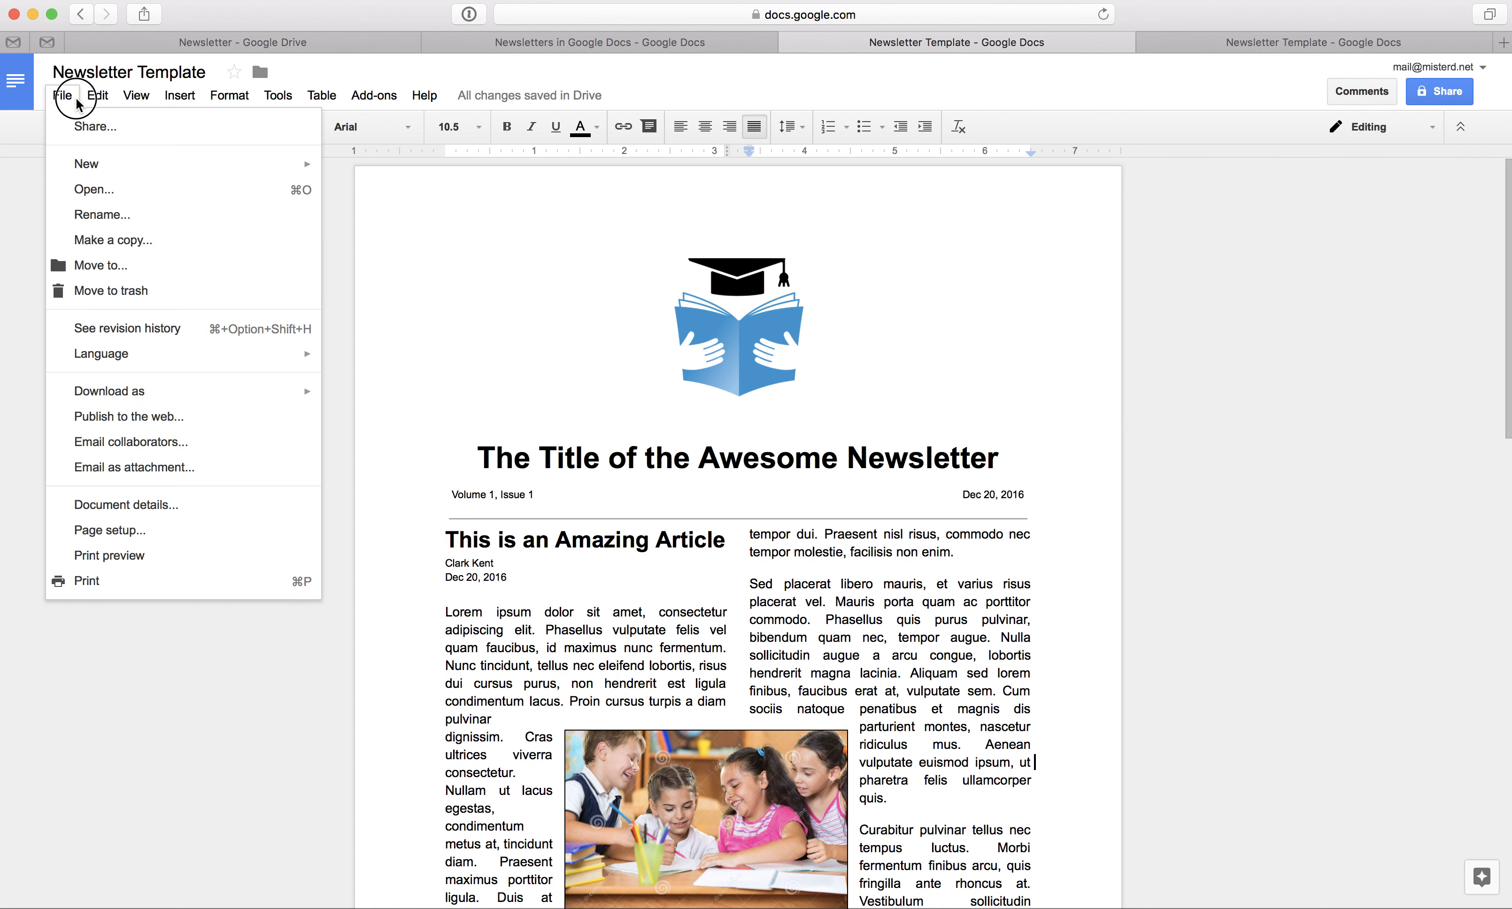
left_click(128, 417)
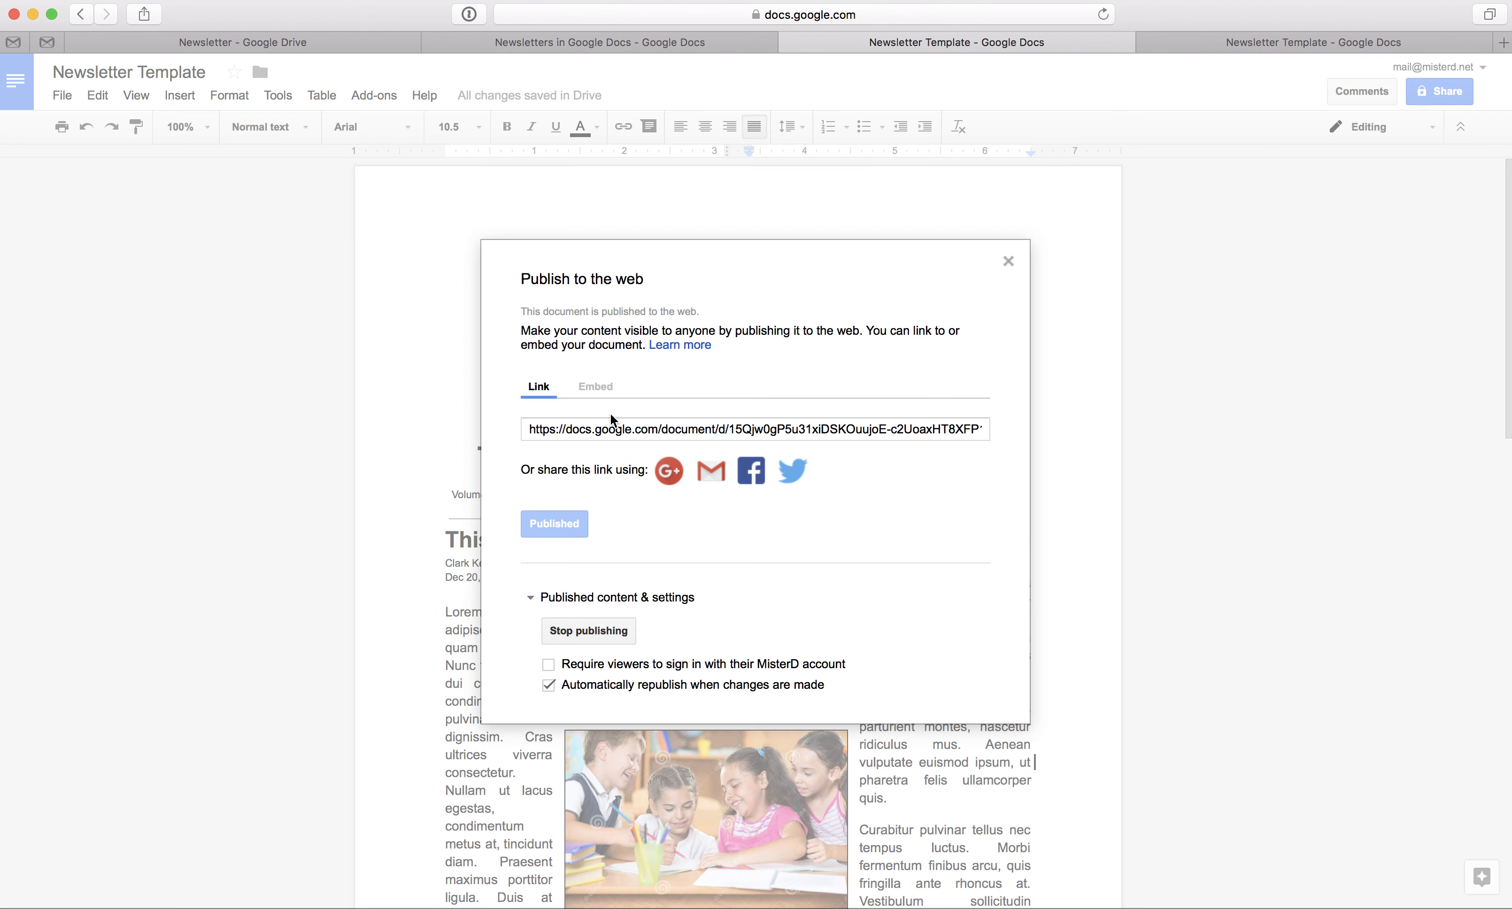
left_click(612, 431)
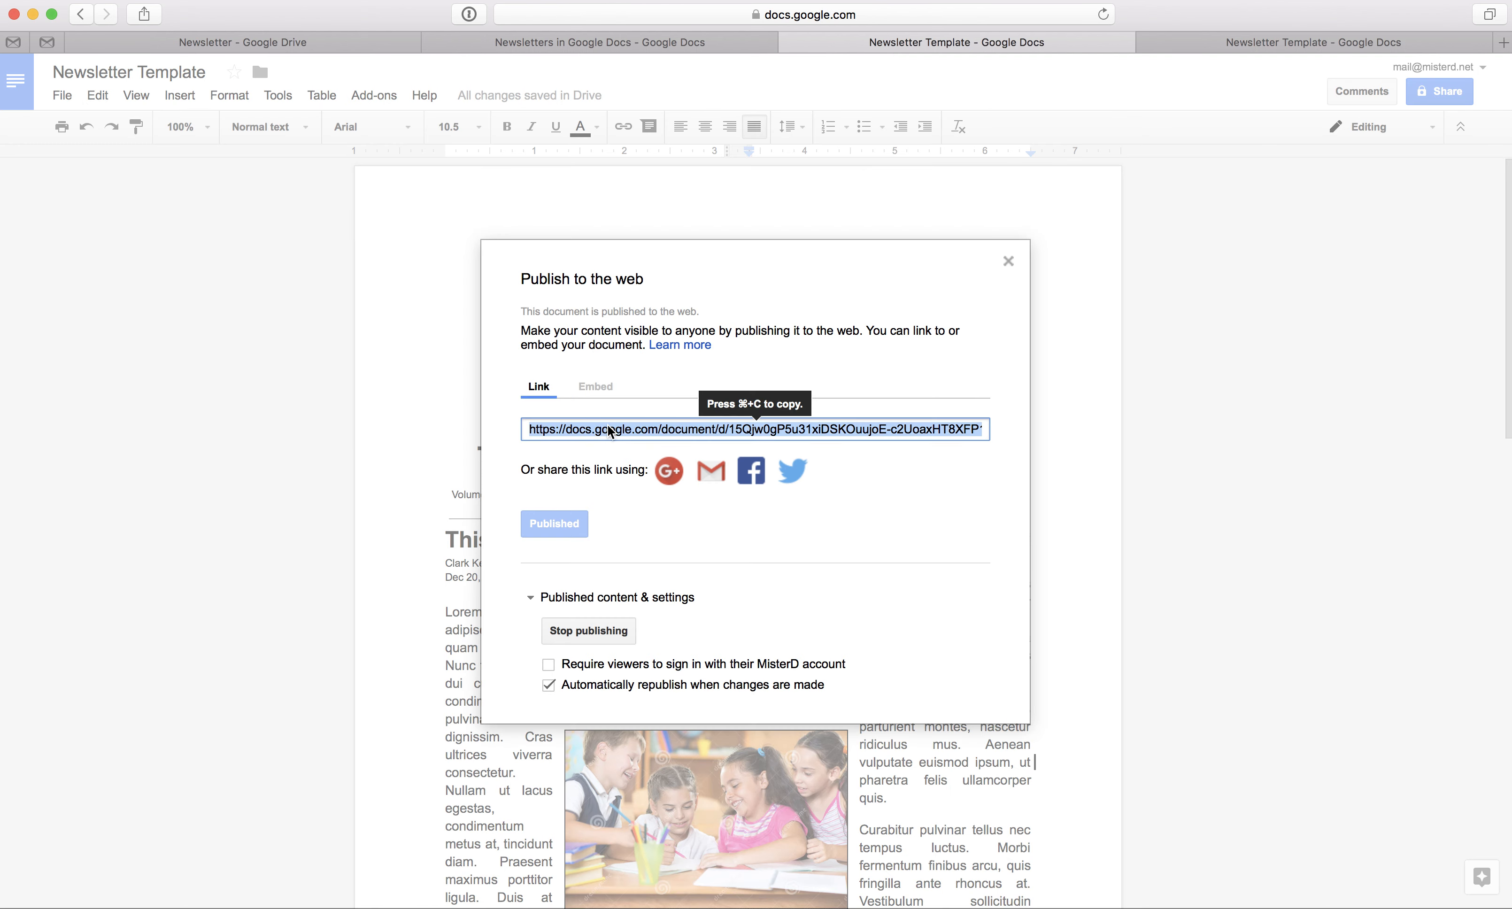
key("super+c")
Paste the published link below the numbered list in the Newsletters in Google Docs document and start a new line
left_click(651, 42)
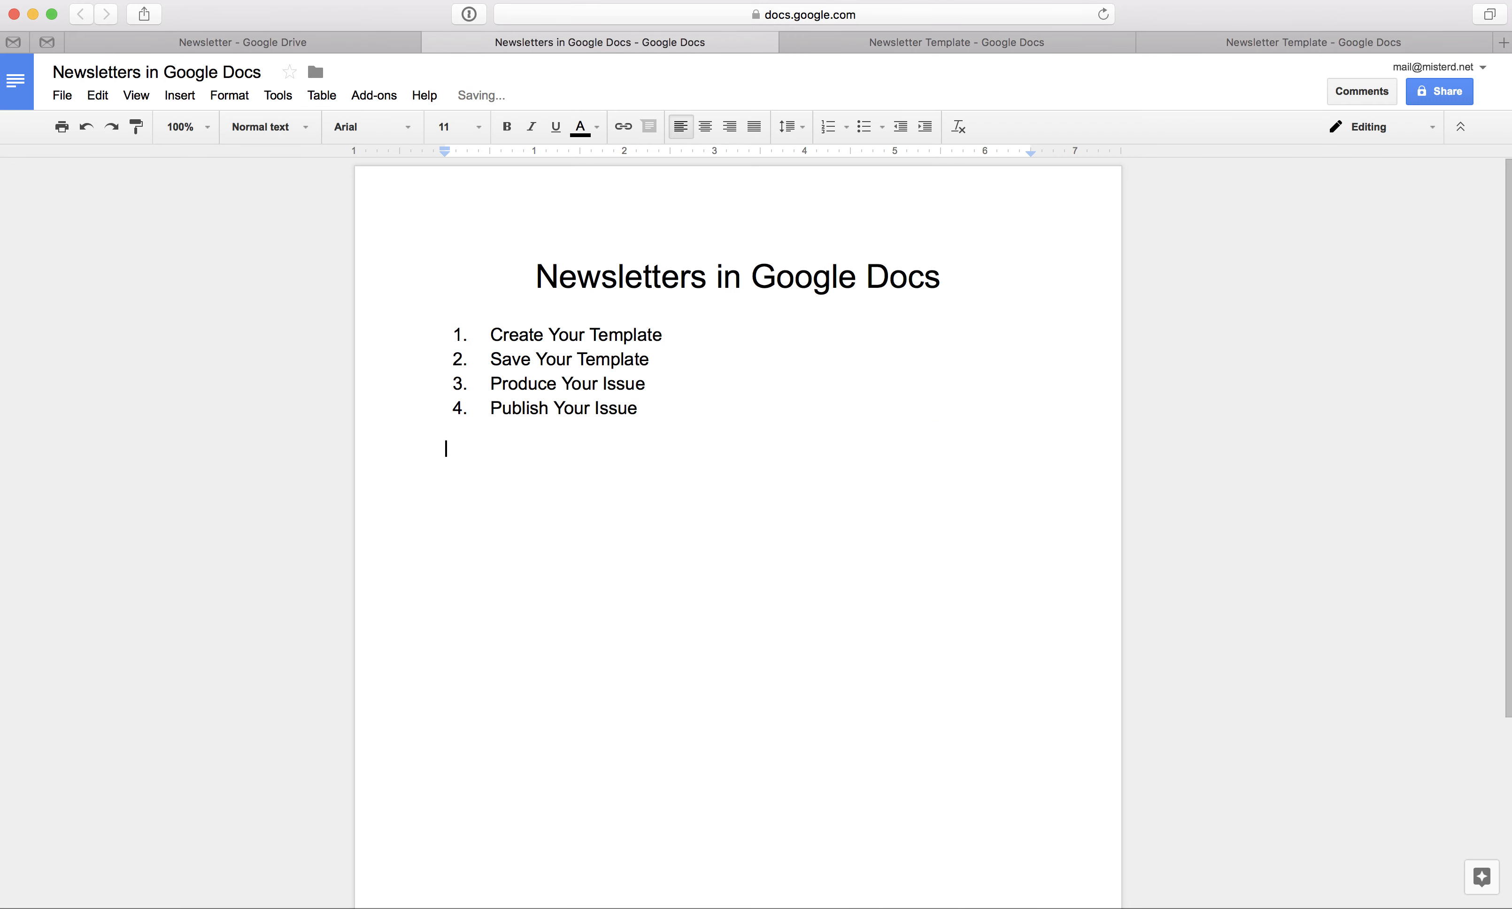
key("super+v")
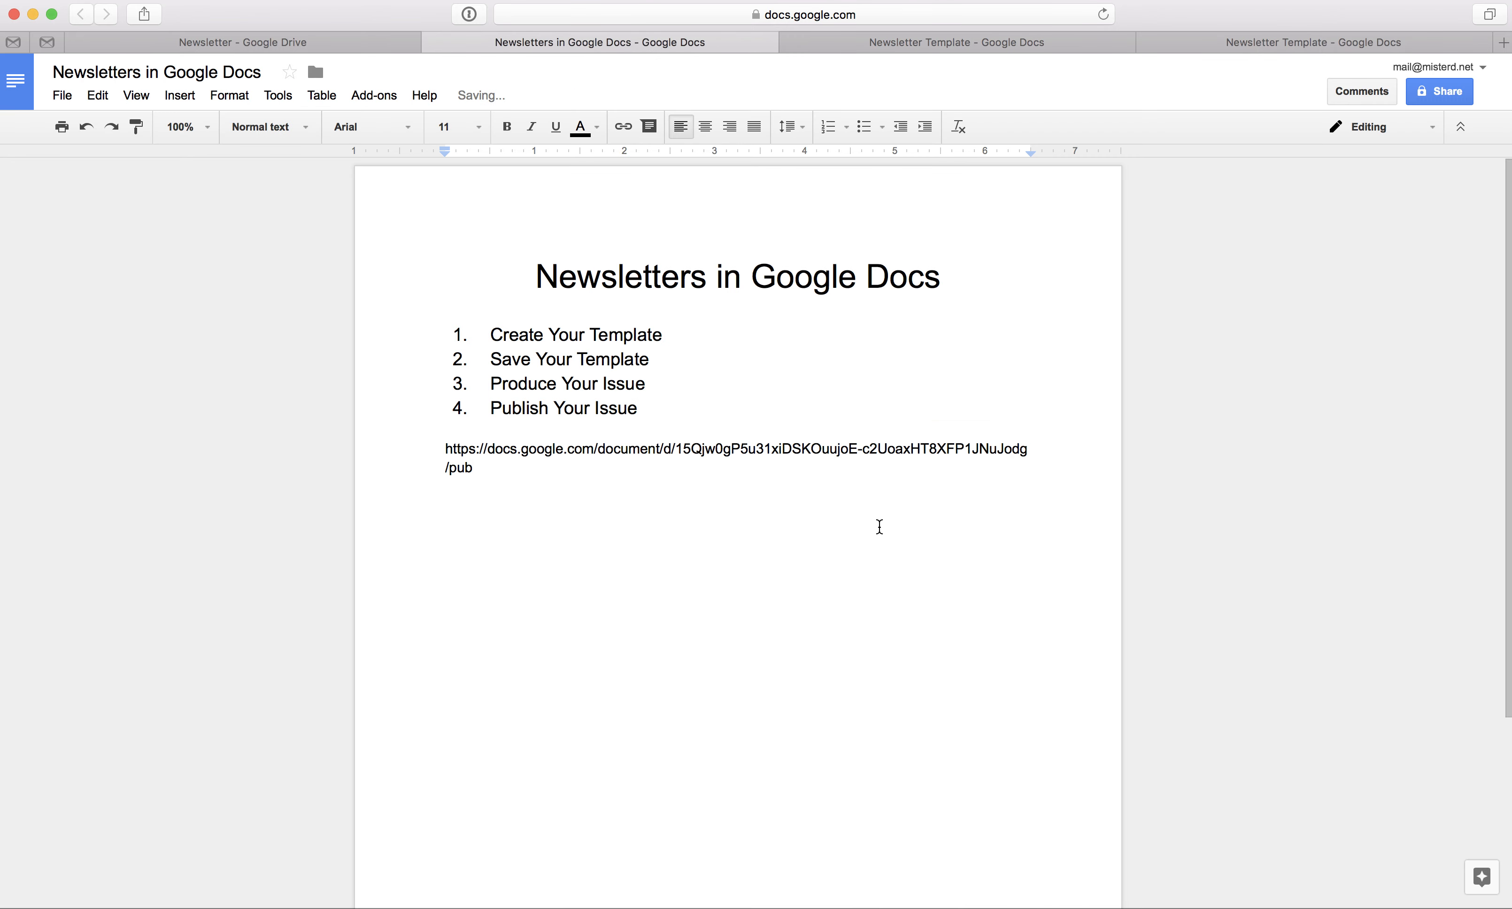
key("Return")
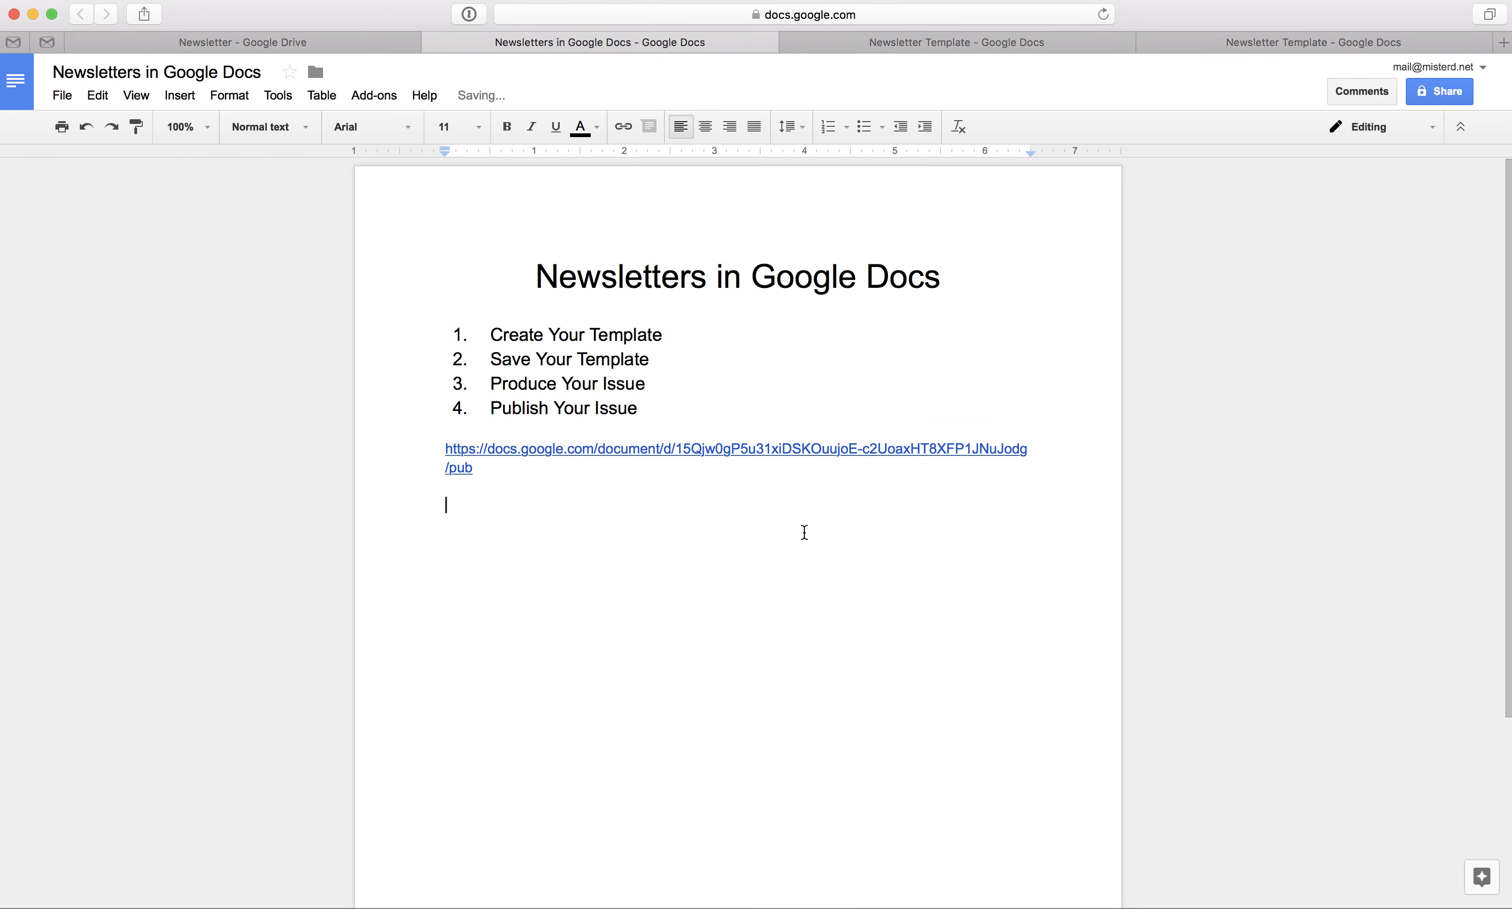
Add the text "/preview?pli=1" on the line below the link and make it bold
type("/preview?pli=1")
key("shift+super+Left")
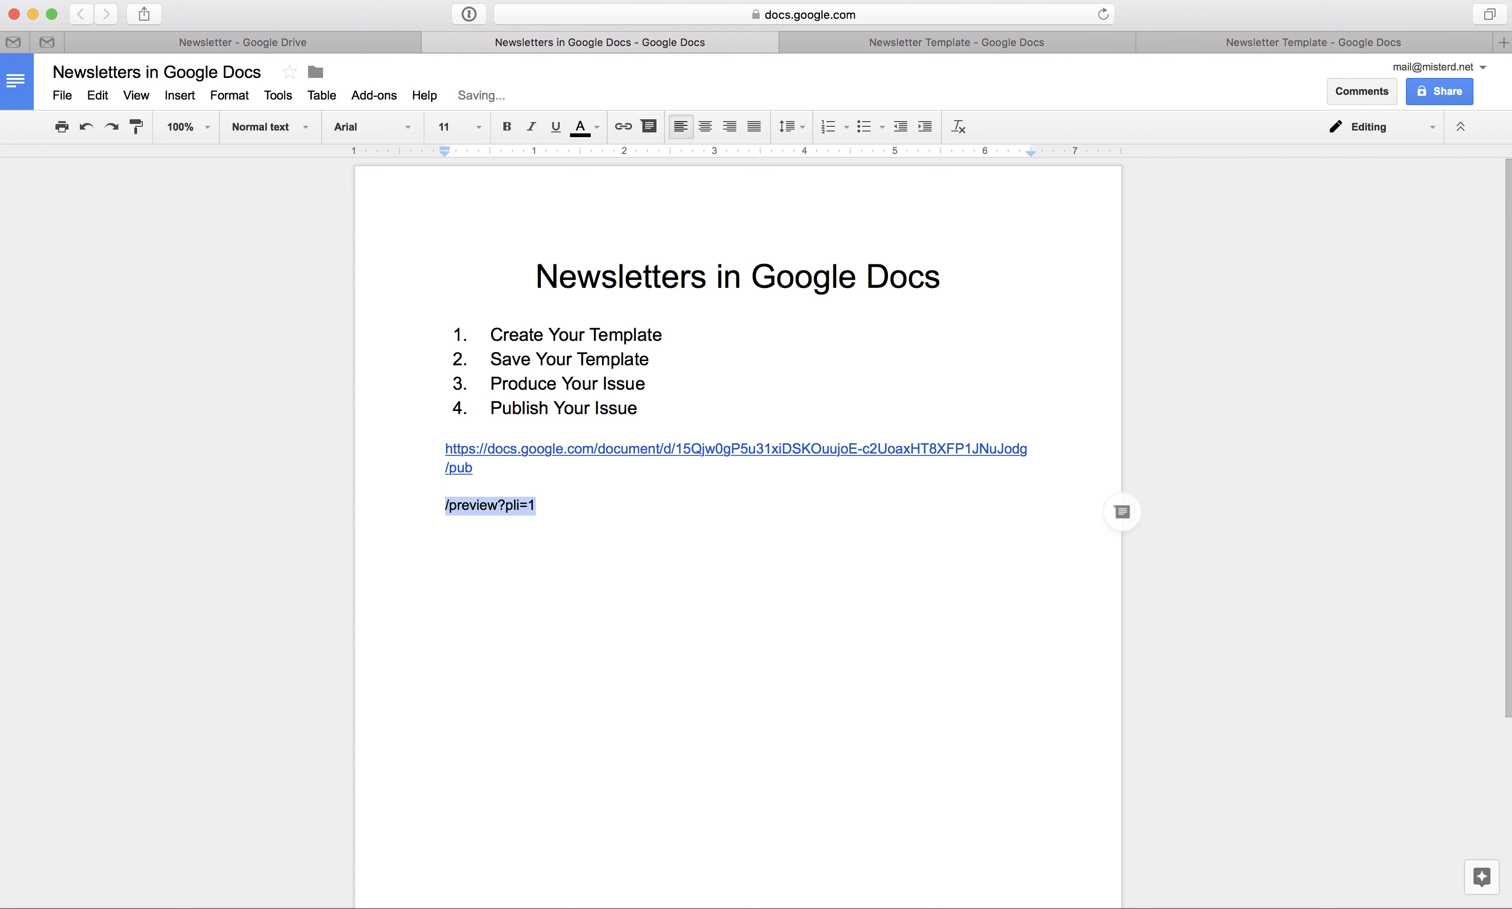
key("super+b")
key("Right")
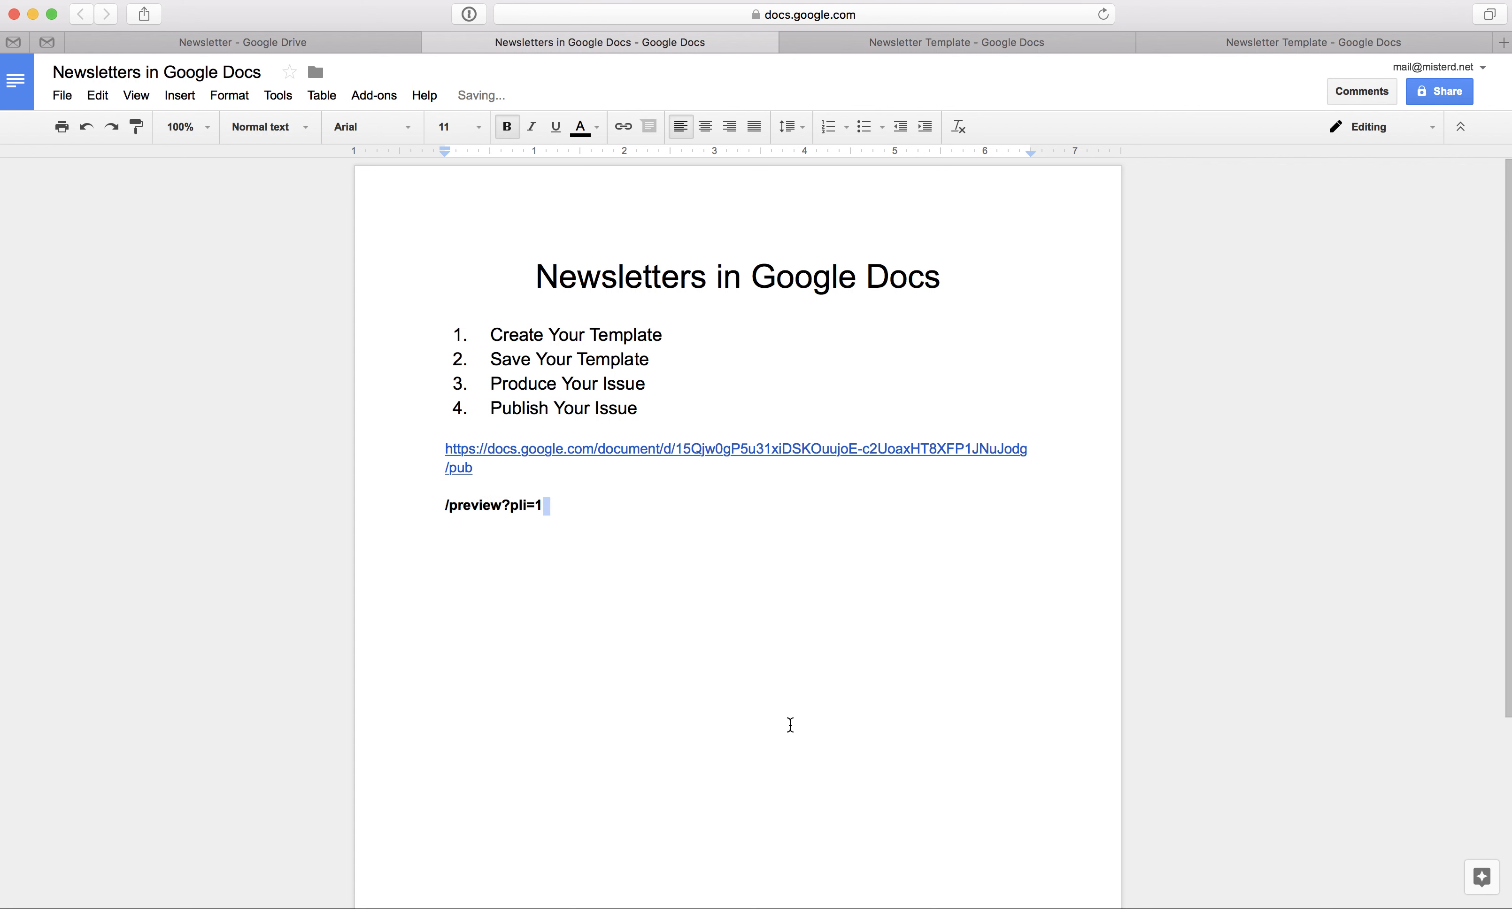
Copy the bold "/preview?pli=1" text and paste it in place of "pub" at the end of the link
left_click(580, 502)
left_click(409, 506)
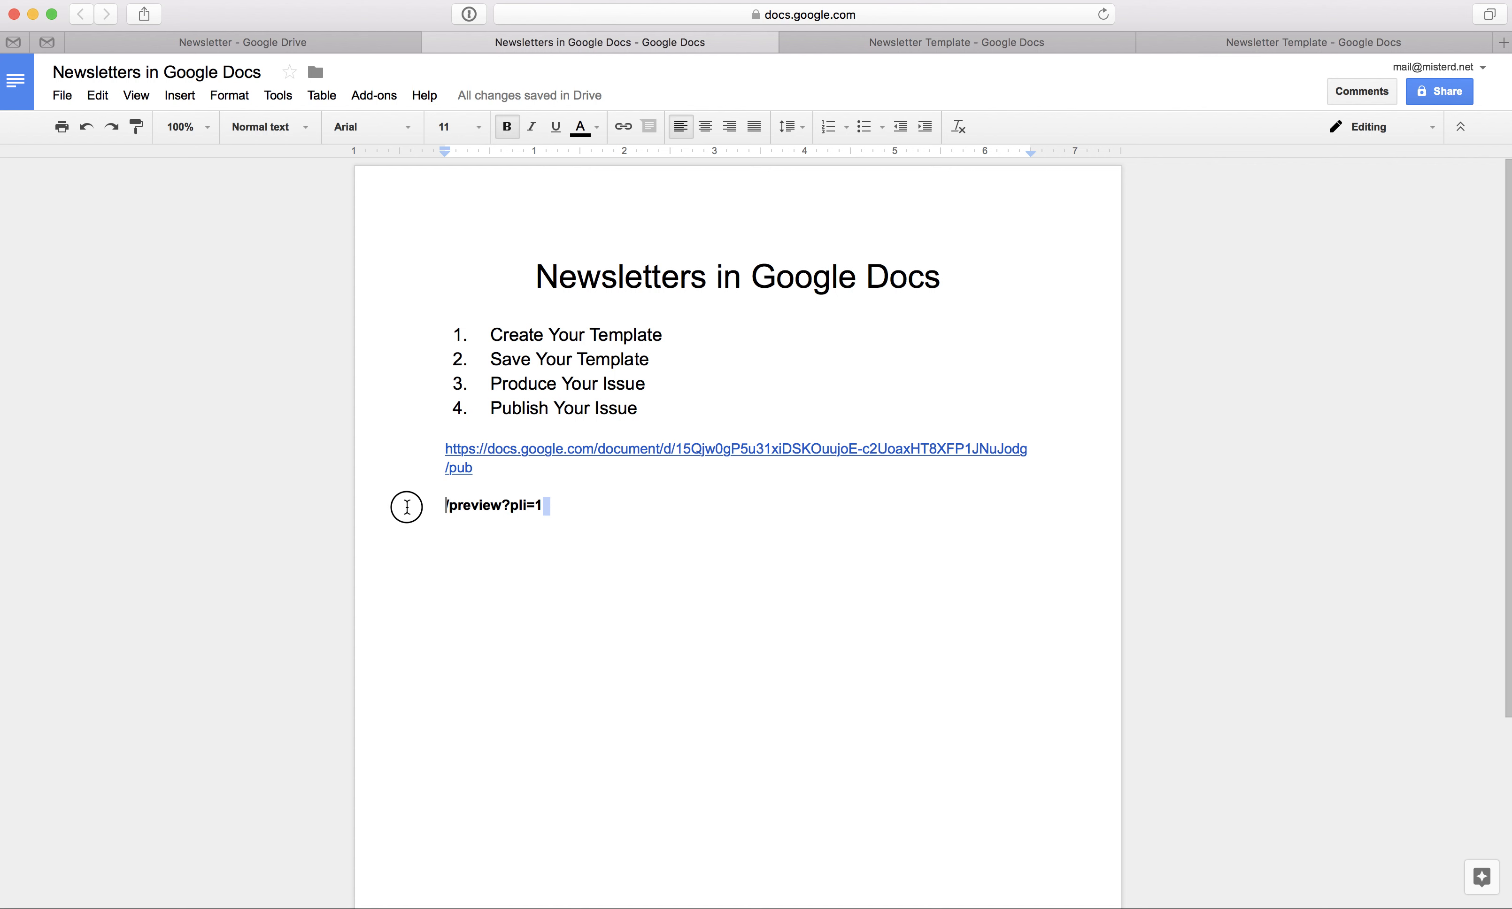
left_click(631, 555)
left_click_drag(555, 504, 426, 504)
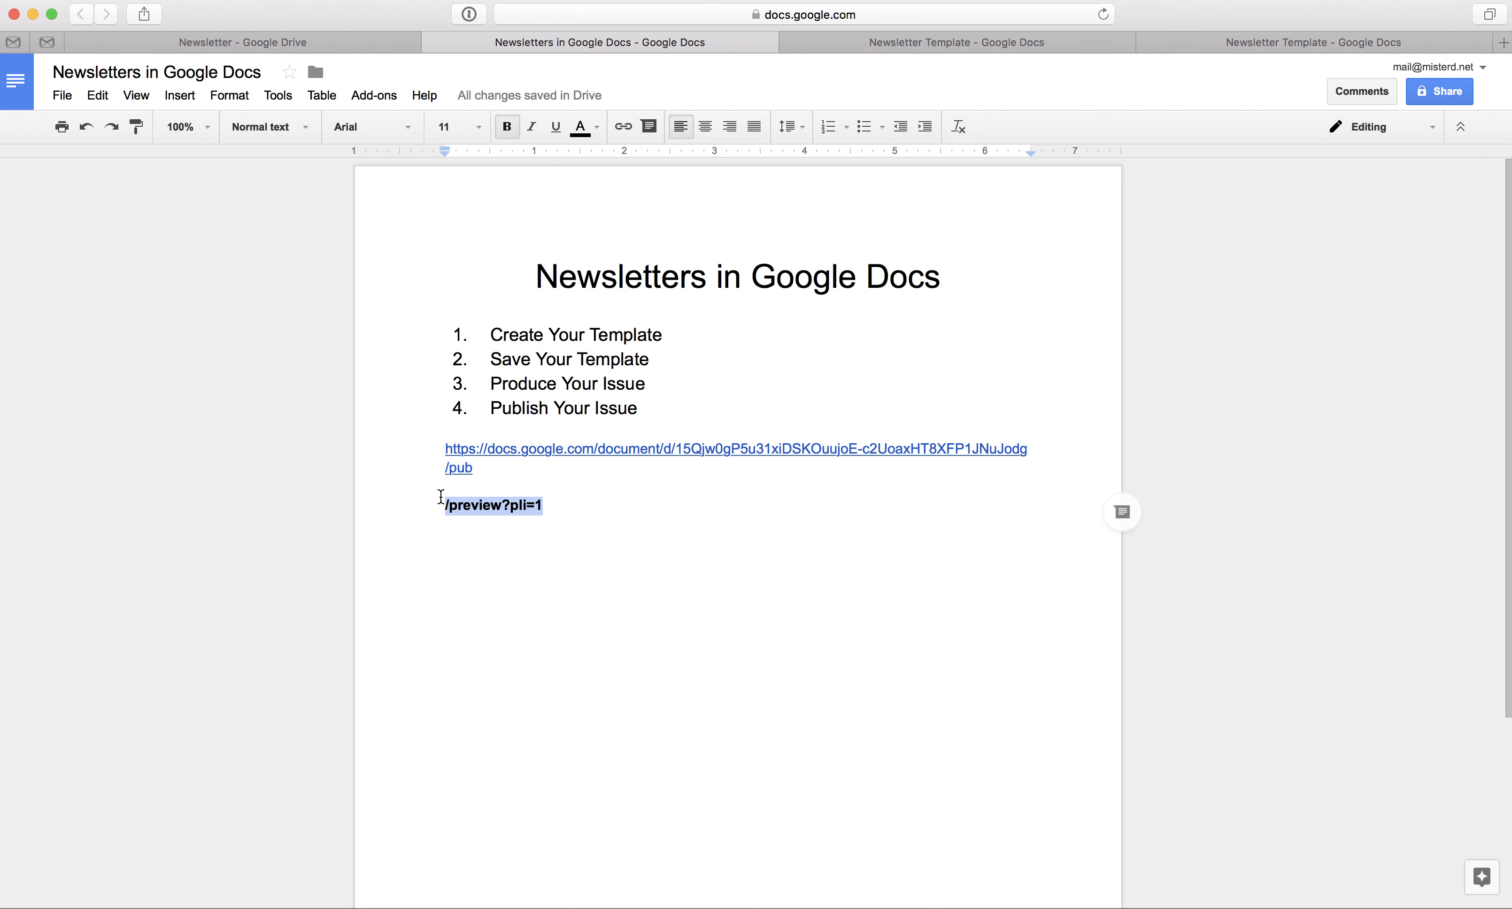
left_click(479, 467)
key("BackSpace")
key("BackSpace")
key("BackSpace")
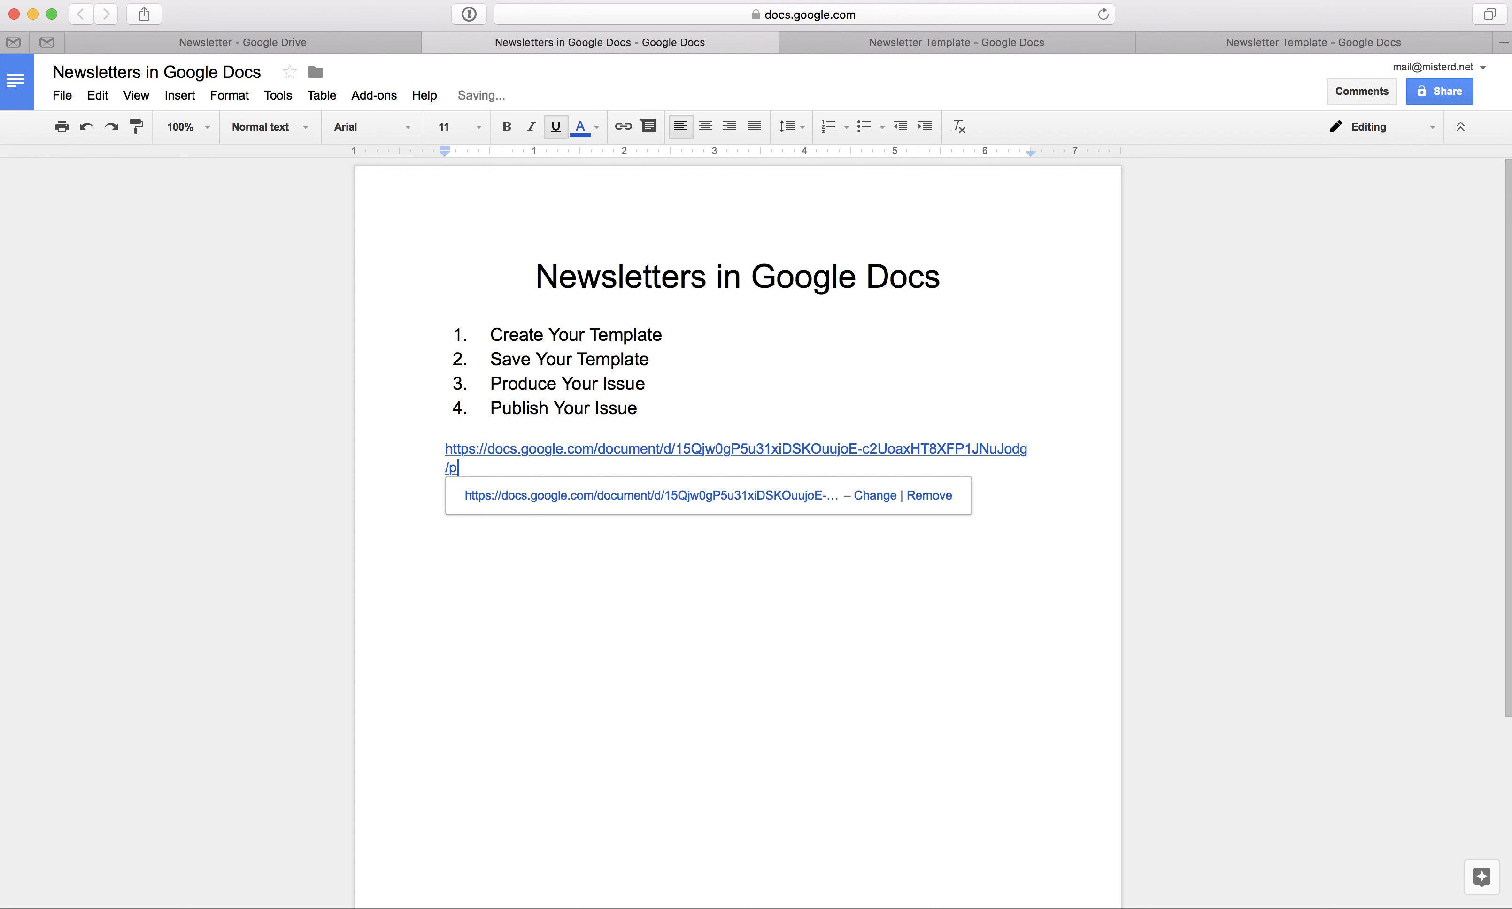
key("super+v")
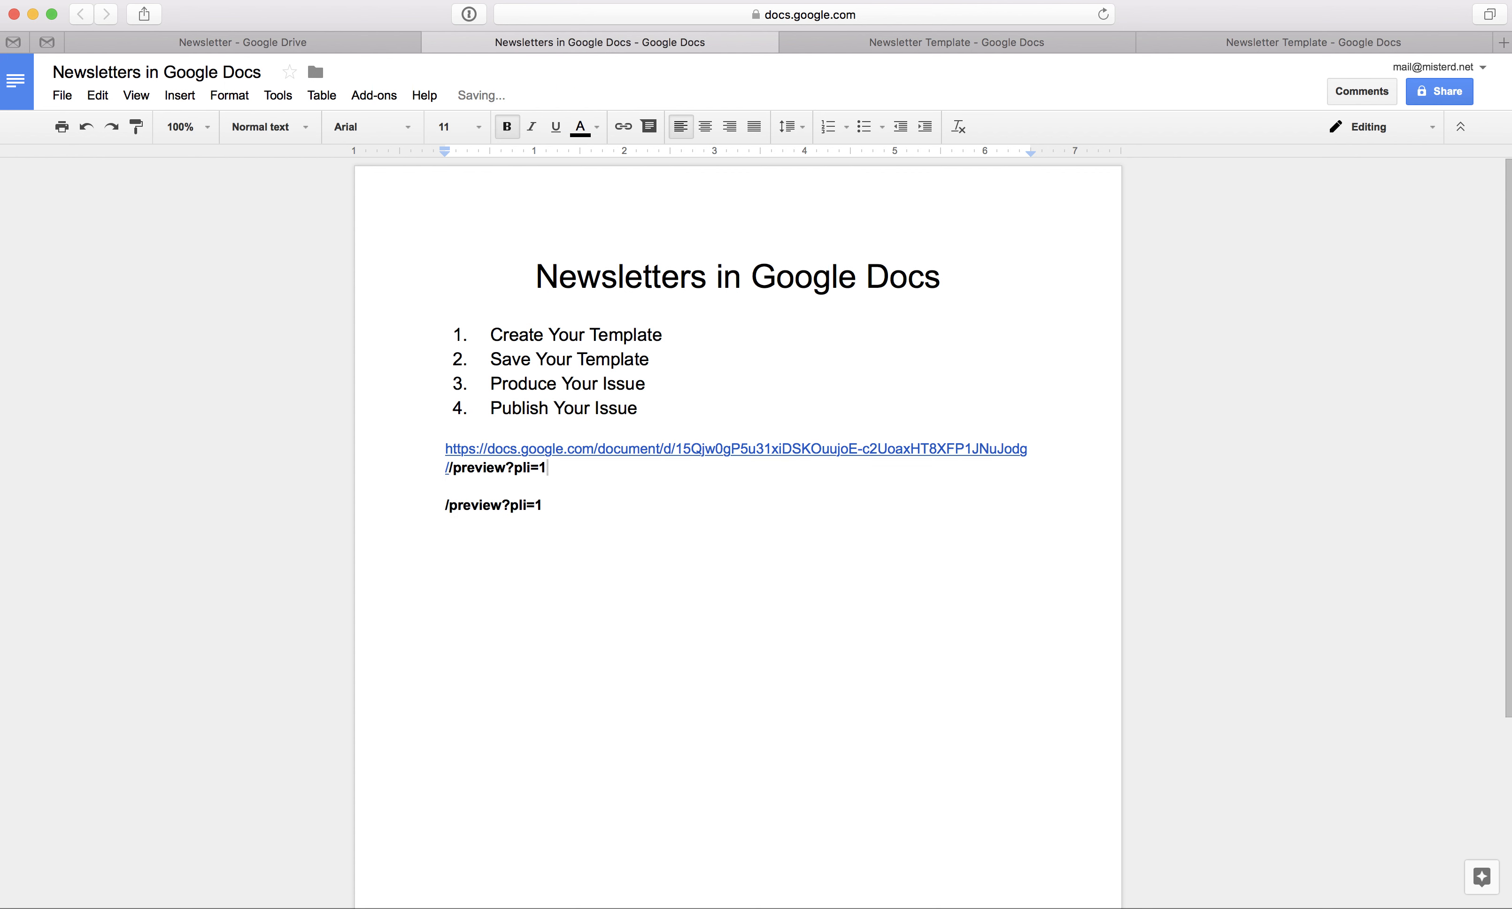
Delete the duplicate slash in front of "preview?pli=1" in the edited link
key("Left")
key("Left")
key("Left")
key("Left")
key("Left")
key("Left")
key("Left")
key("Left")
key("Left")
key("Left")
key("Left")
key("Left")
key("Left")
key("BackSpace")
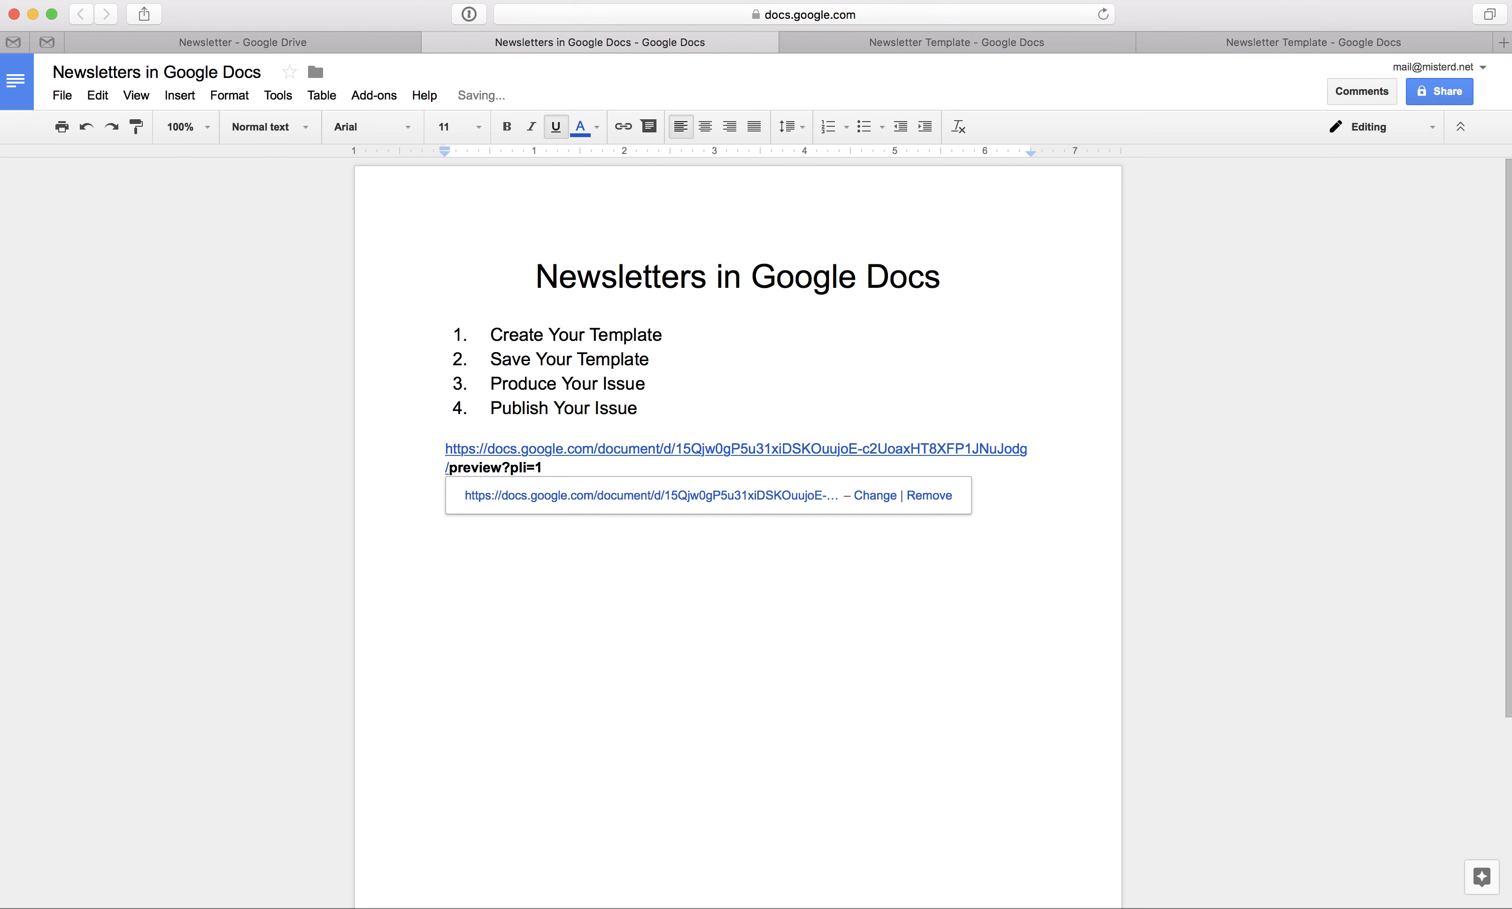
Copy the complete edited link ending in "/preview?pli=1" and load it in a new browser tab
key("shift+Down")
key("shift+Right")
key("shift+Right")
key("shift+Right")
key("shift+Right")
key("shift+Right")
key("shift+super+Right")
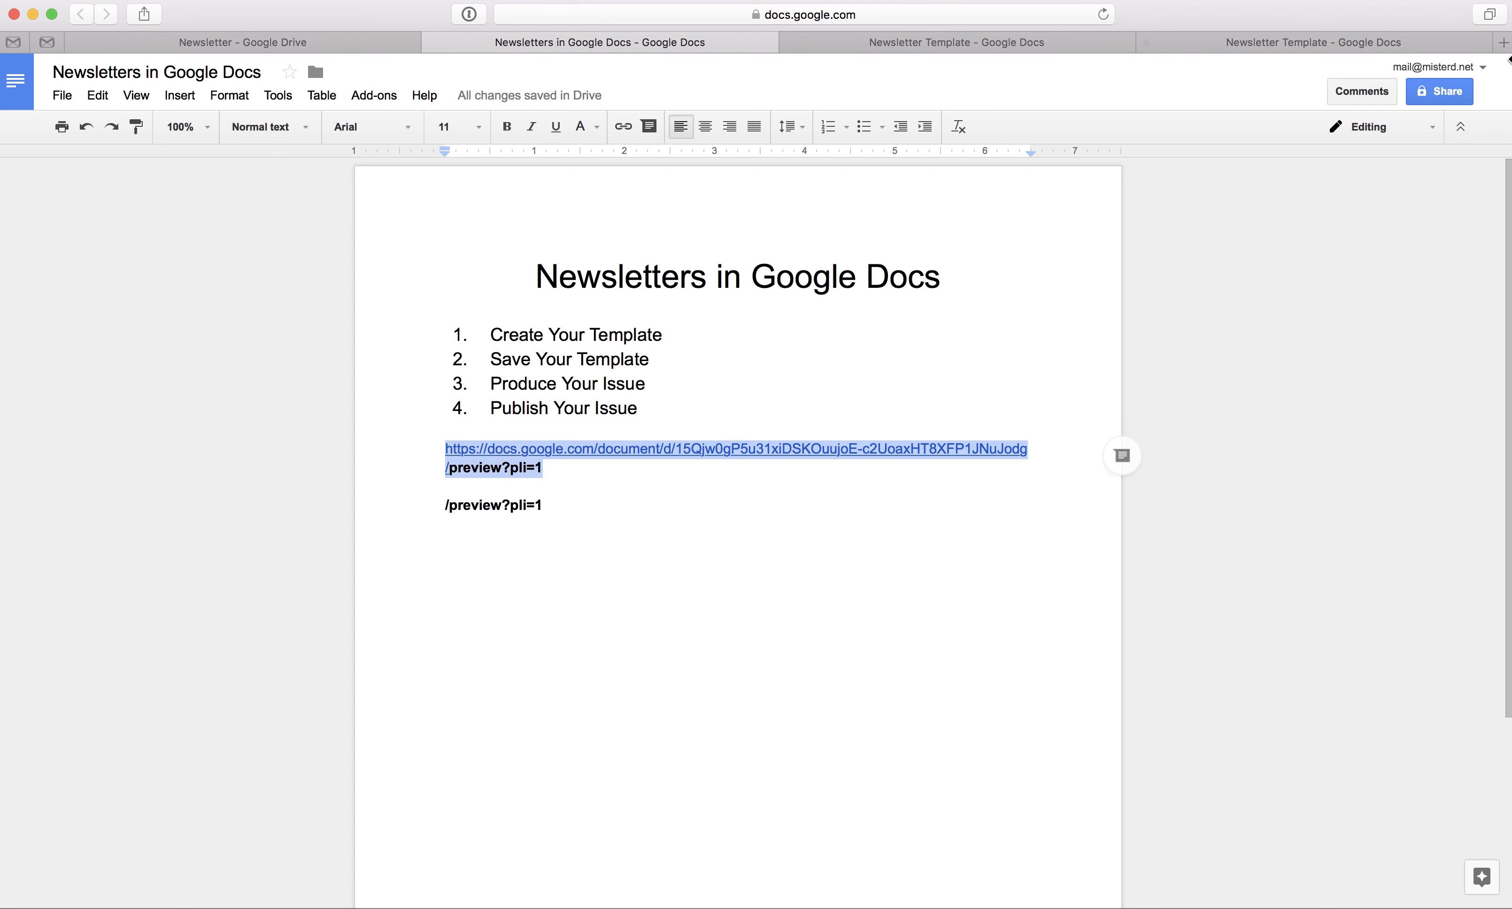
left_click(1503, 44)
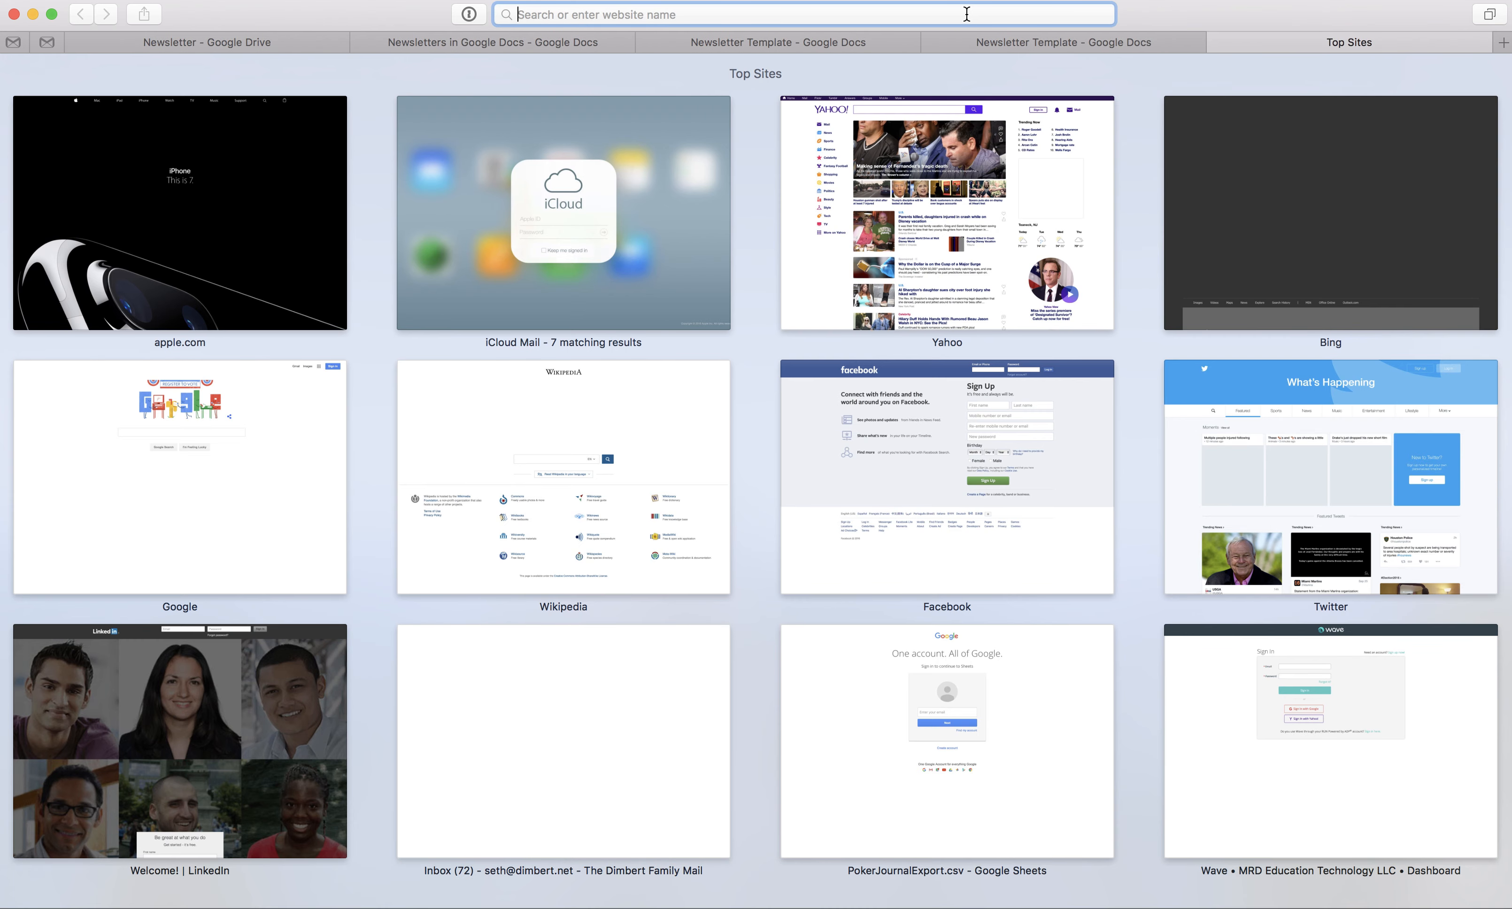
key("super+v")
key("Return")
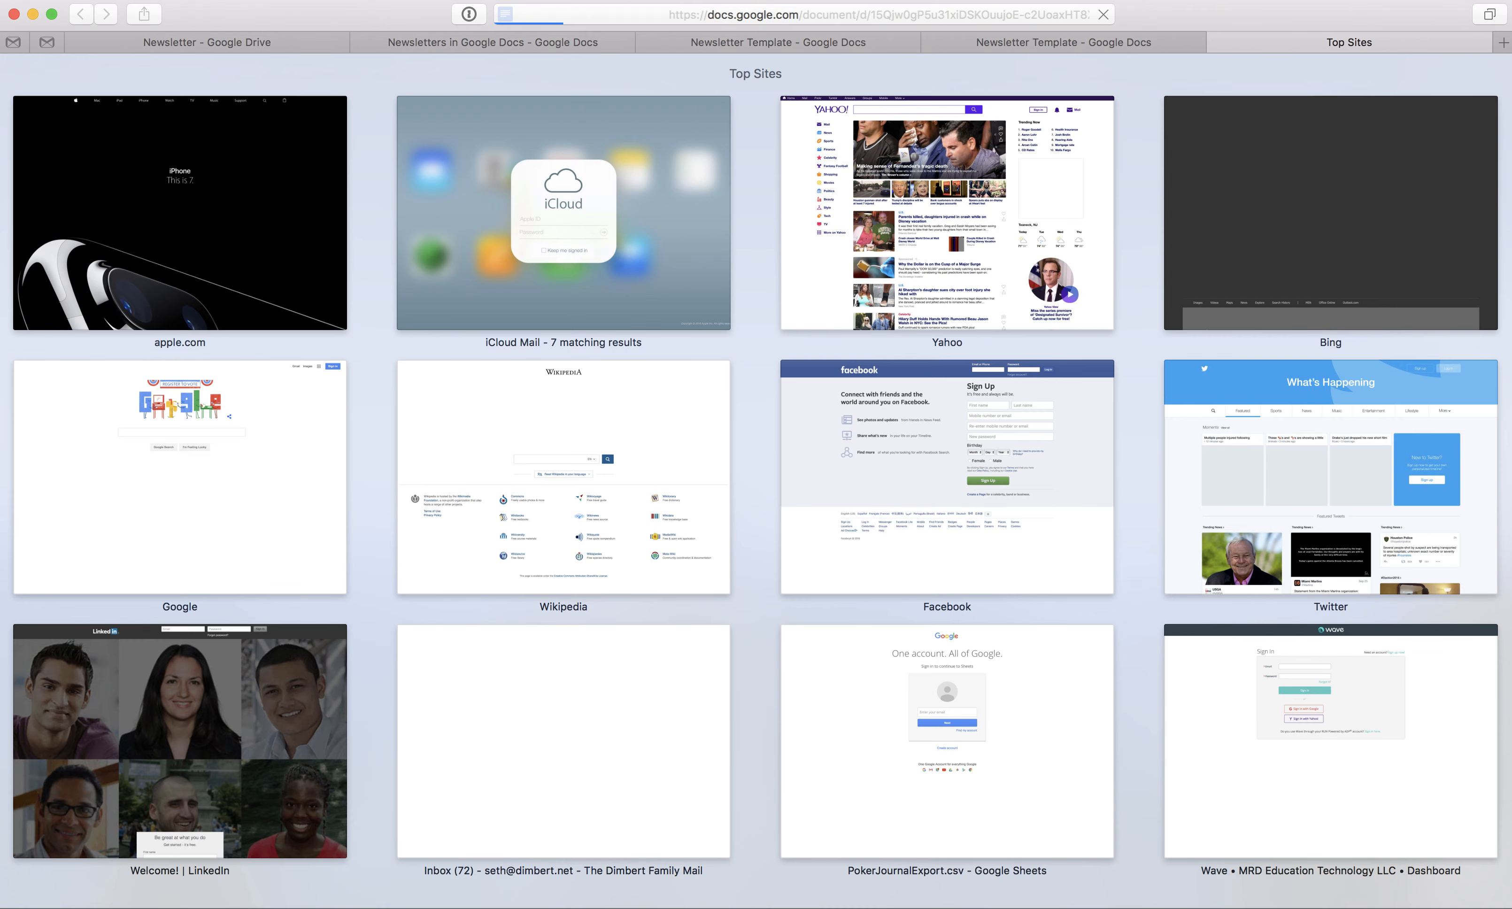